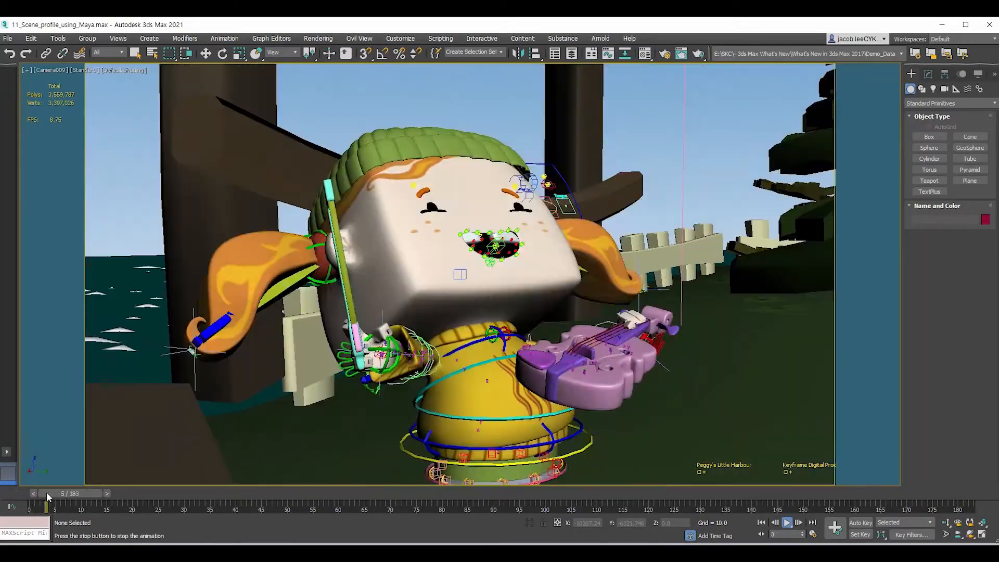
Scrub through the character animation along the timeline to inspect its playback in the camera view.
left_click(46, 493)
left_click_drag(54, 493, 177, 499)
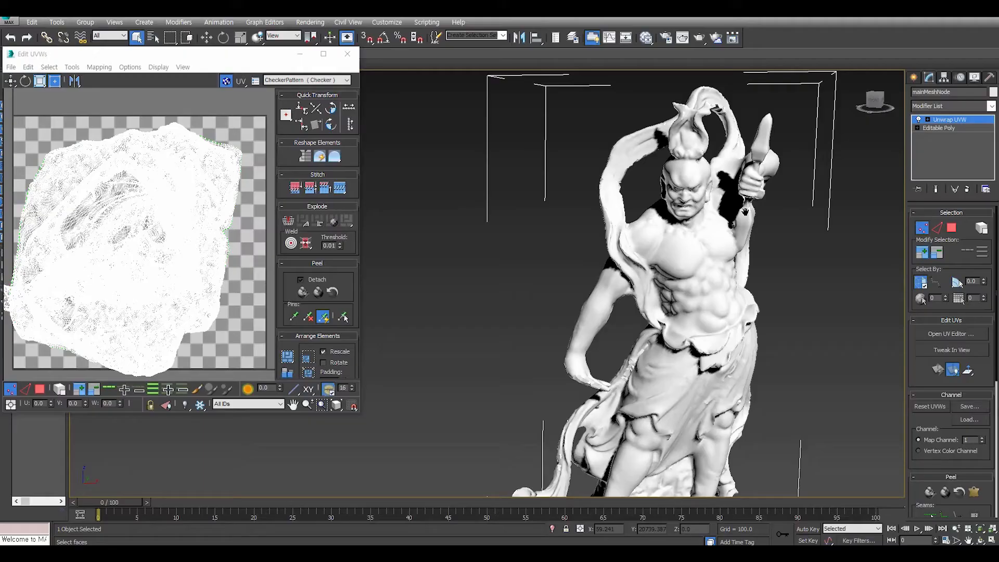
Select the texture vertices in the upper-right corner of the statue's UV map and shift them outward.
left_click_drag(208, 57, 321, 156)
left_click_drag(359, 225, 300, 293)
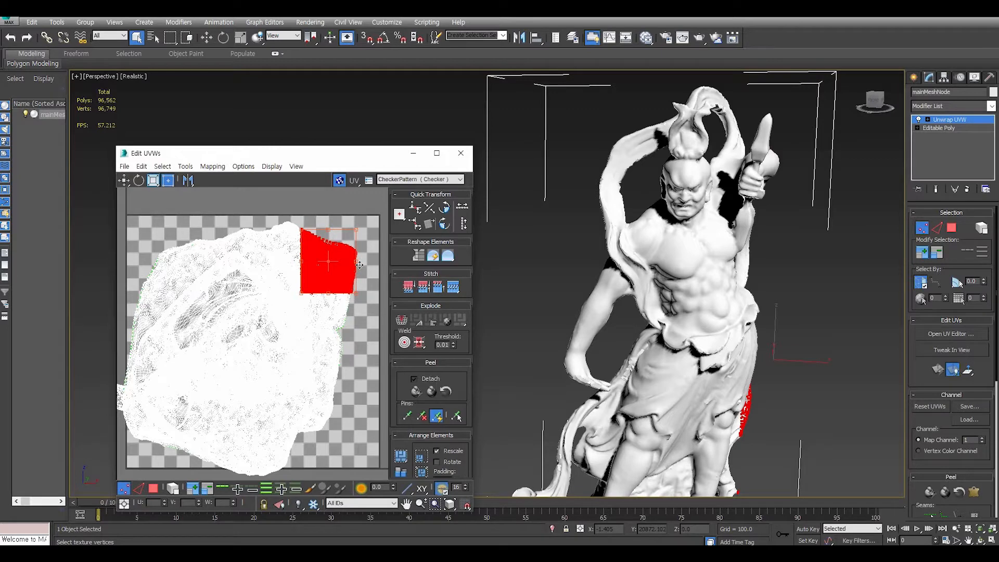
left_click_drag(340, 273, 364, 261)
left_click_drag(365, 297, 368, 305)
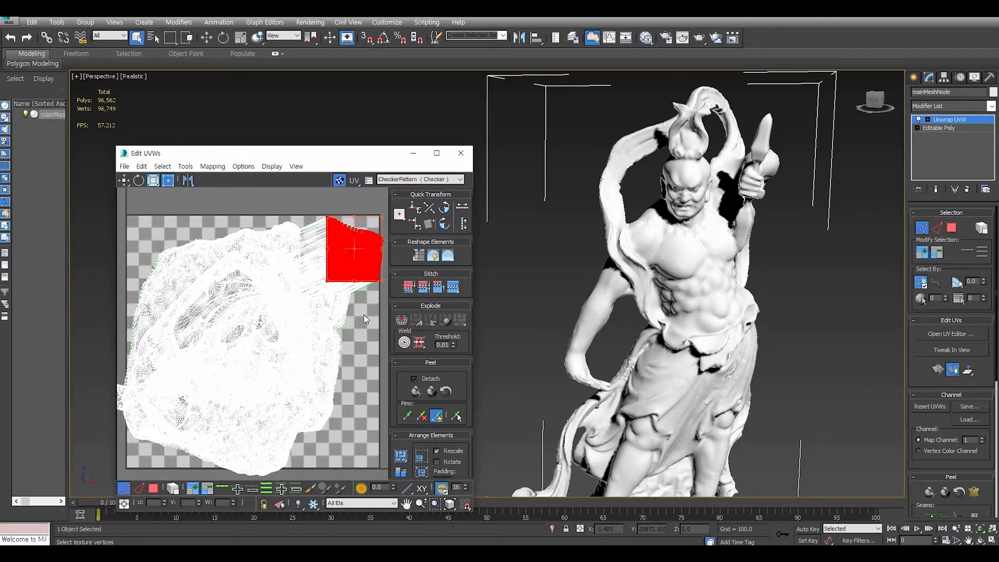
Select a block of texture vertices on the middle right side of the UV map, move it outward and clear the selection.
left_click_drag(366, 311, 255, 385)
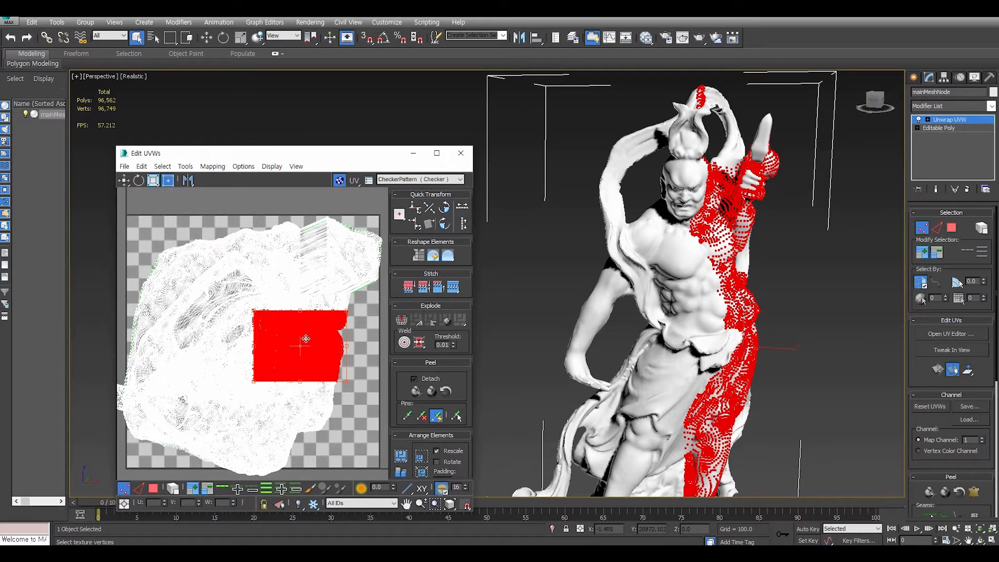
left_click_drag(310, 341, 346, 343)
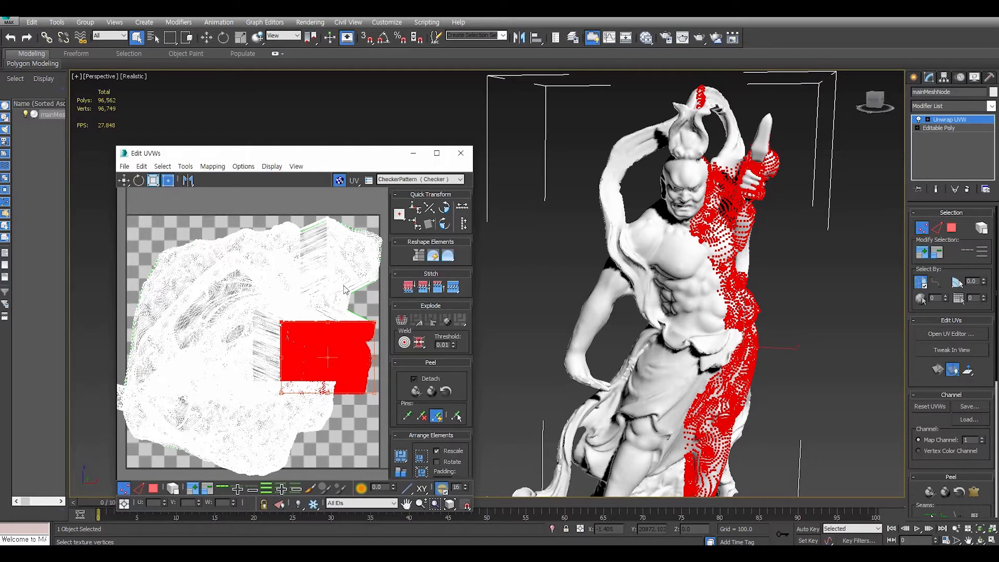
left_click(177, 219)
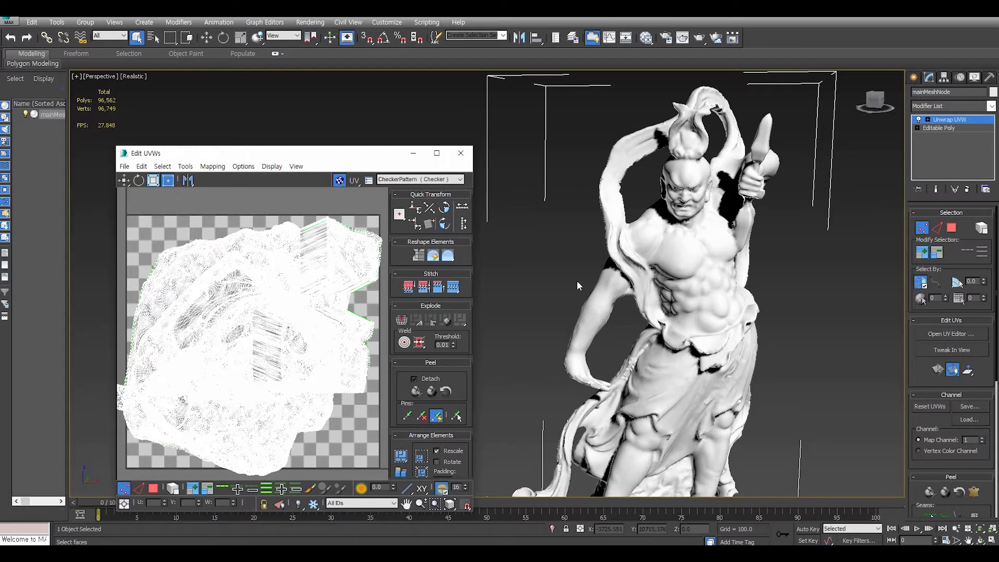
Return to the Unwrap UVW modifier of the statue and close the Edit UVWs window.
middle_click_drag(588, 291, 581, 292)
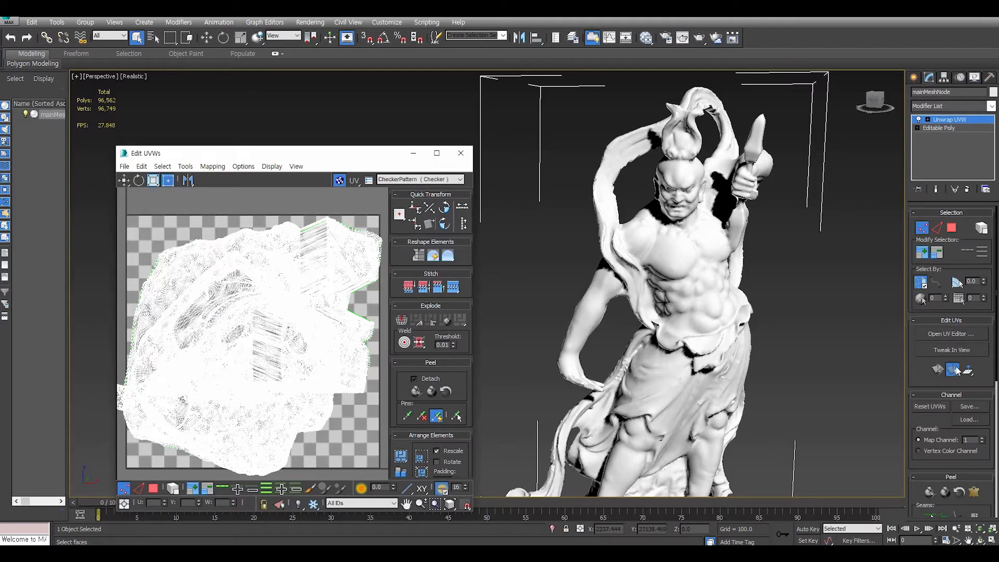
left_click(946, 124)
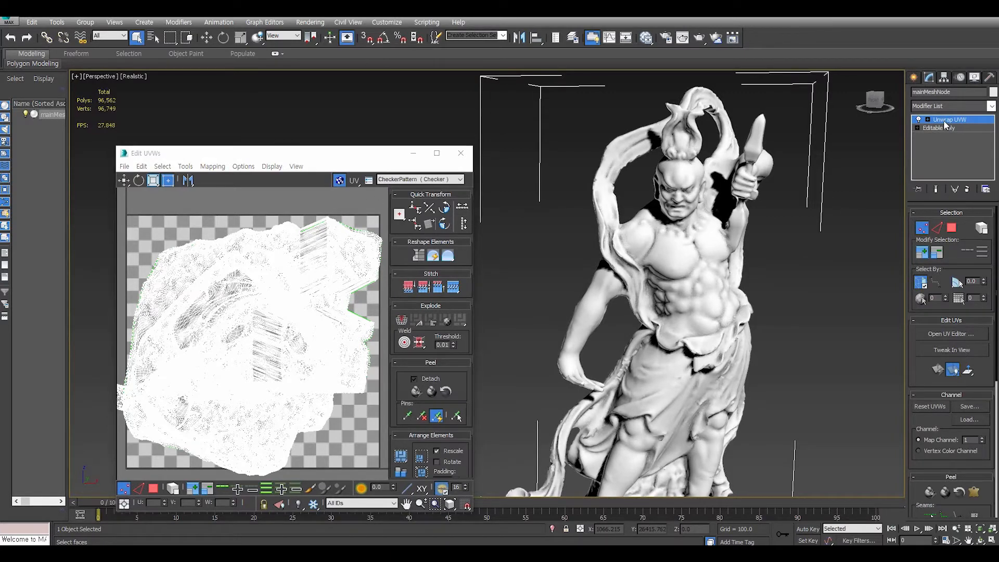
left_click(460, 154)
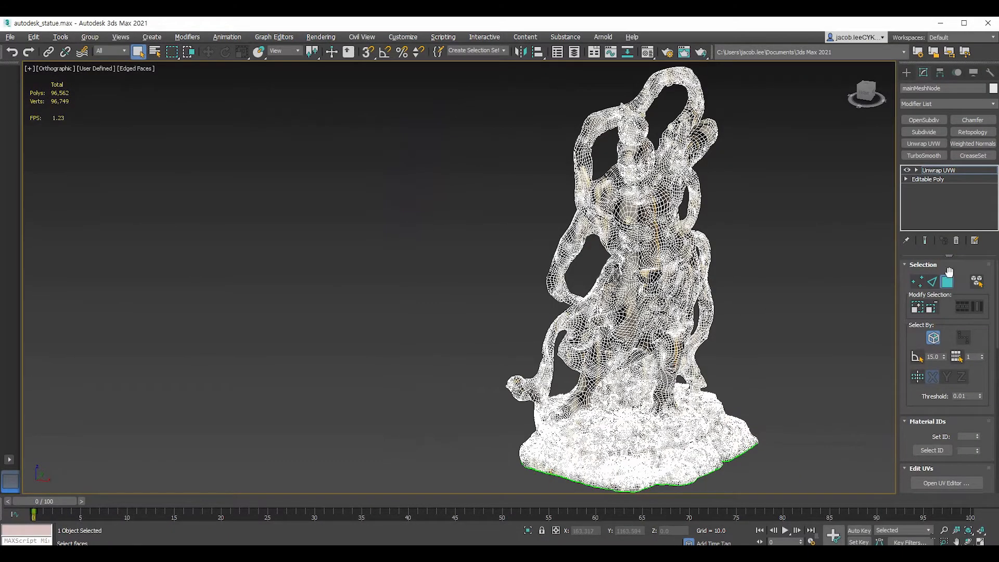
Open the statue's UV editor and try moving the large upper-right block of UV polygons sideways, undoing the move.
left_click(945, 483)
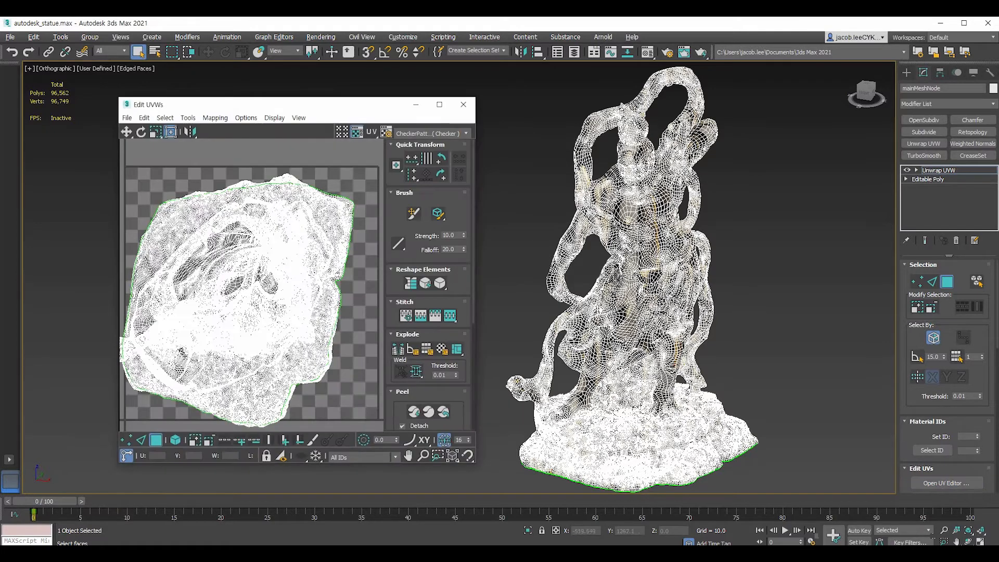
left_click_drag(364, 186, 280, 272)
left_click_drag(331, 246, 361, 245)
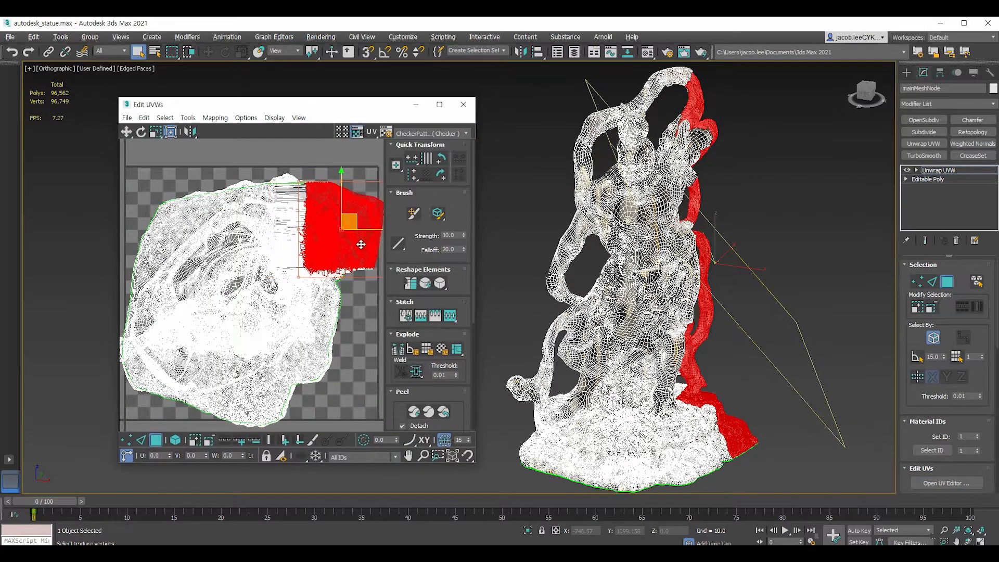
key("ctrl+z")
Try moving small polygon clusters at the UV map's upper-right corner and upper edge, undoing each move.
left_click(363, 180)
left_click_drag(363, 177, 333, 180)
key("ctrl+z")
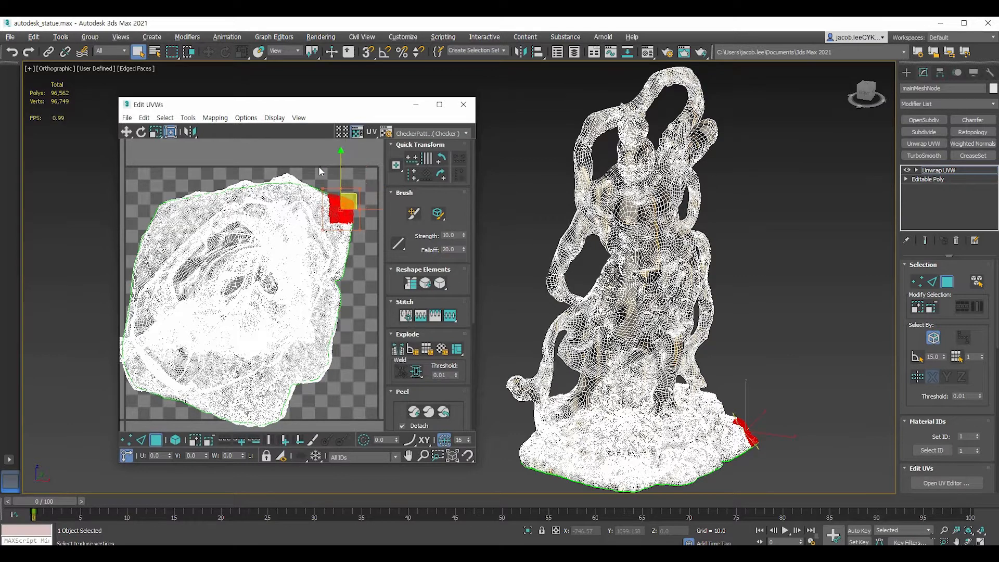
left_click(309, 185)
left_click_drag(306, 187, 316, 171)
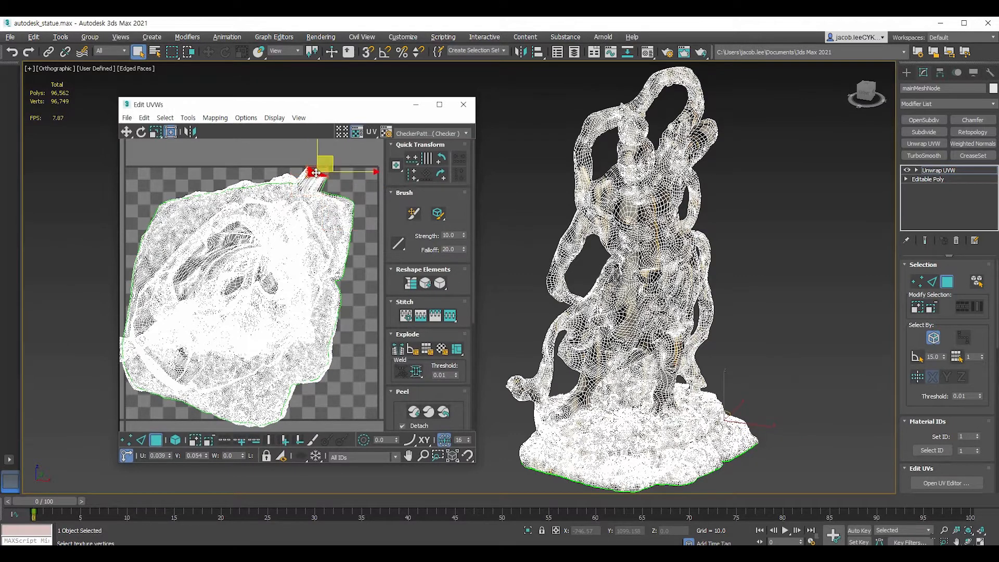
key("ctrl+z")
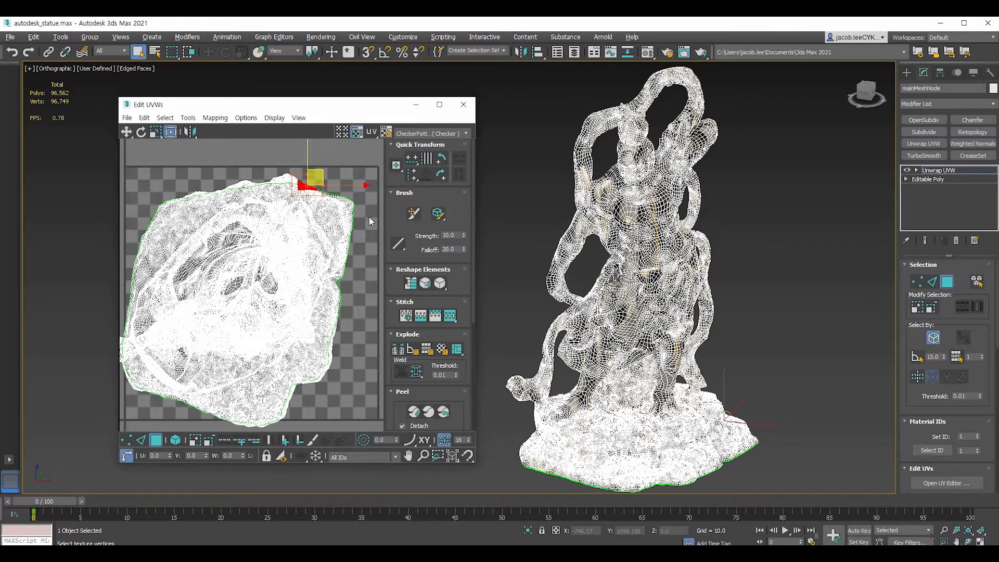
key("ctrl+z")
Try repositioning a block of UV polygons along the map's right edge, and select the polygons in the upper middle area.
left_click_drag(366, 259, 364, 281)
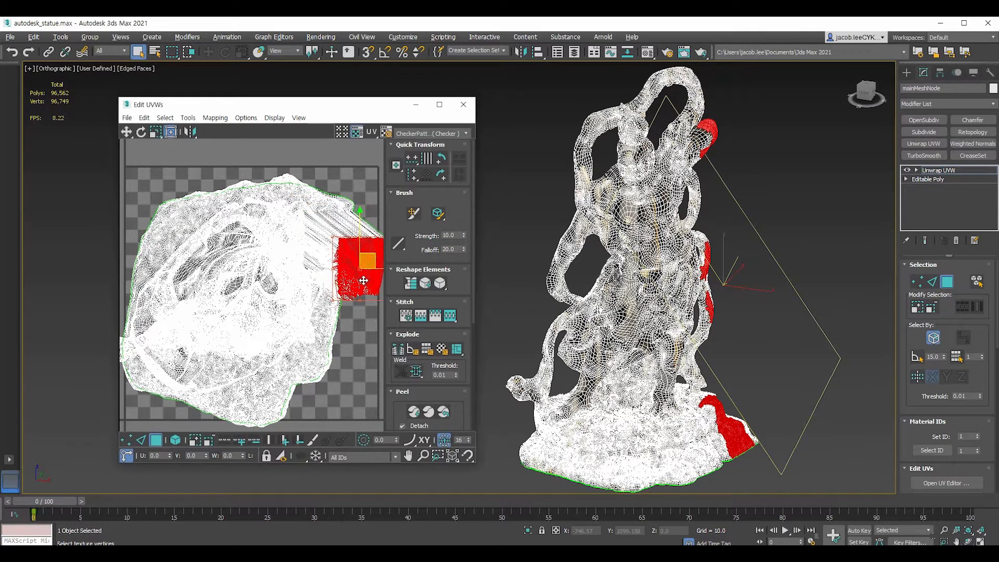
key("ctrl+z")
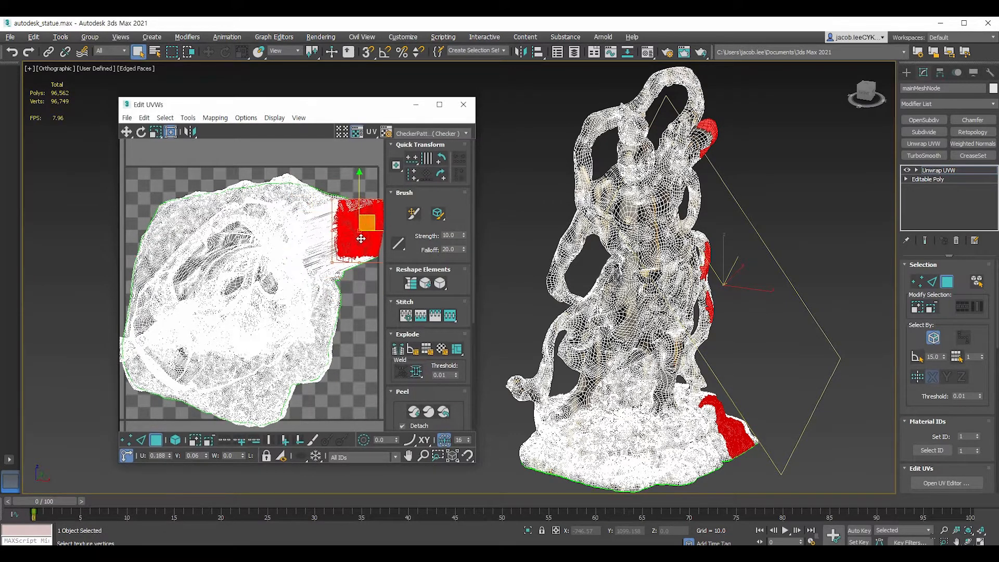
left_click_drag(358, 248, 378, 232)
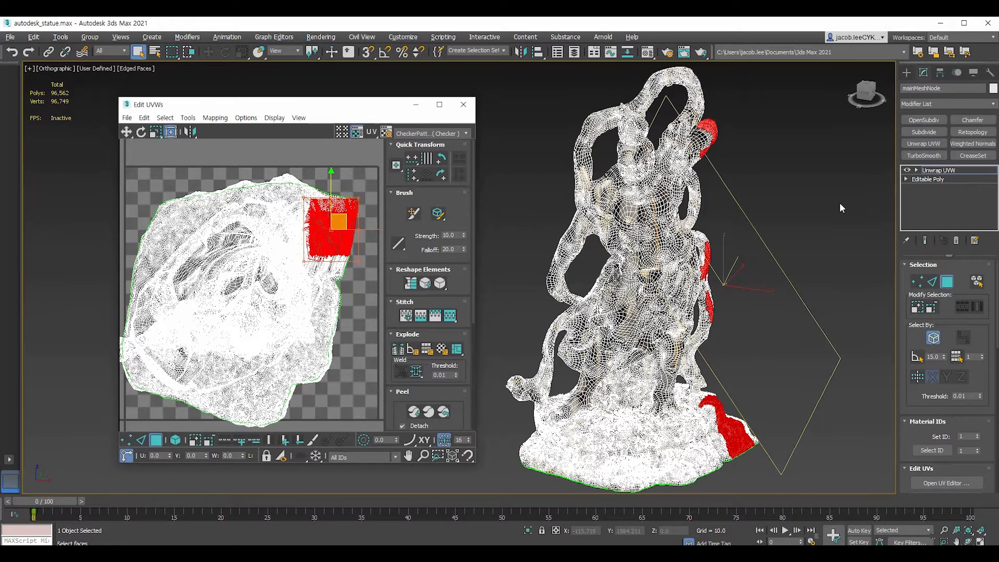
left_click(322, 272)
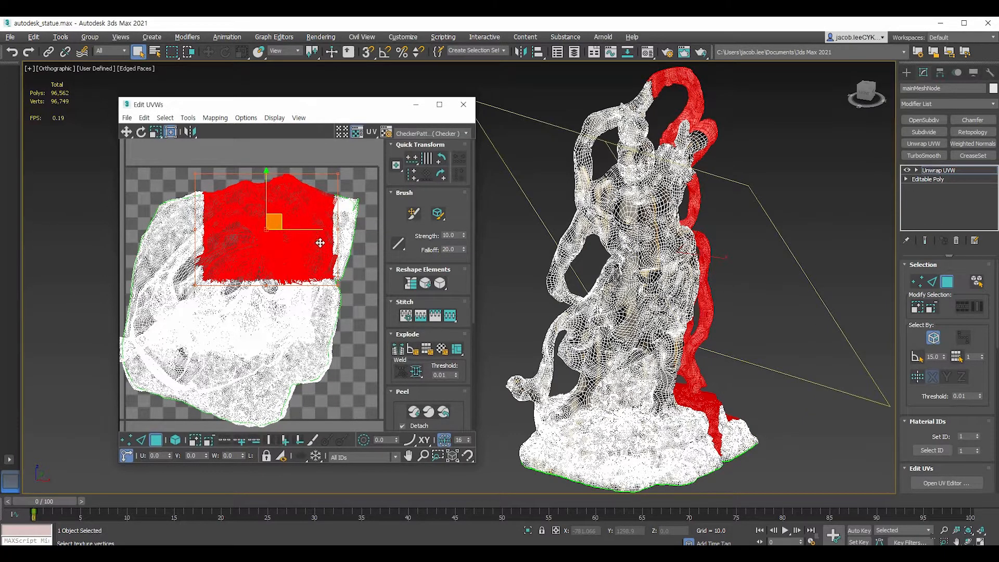
Reselect the large upper-right block of UV polygons, shift it to the right and undo the move.
left_click(365, 185)
left_click_drag(364, 185, 270, 276)
left_click_drag(331, 246, 360, 246)
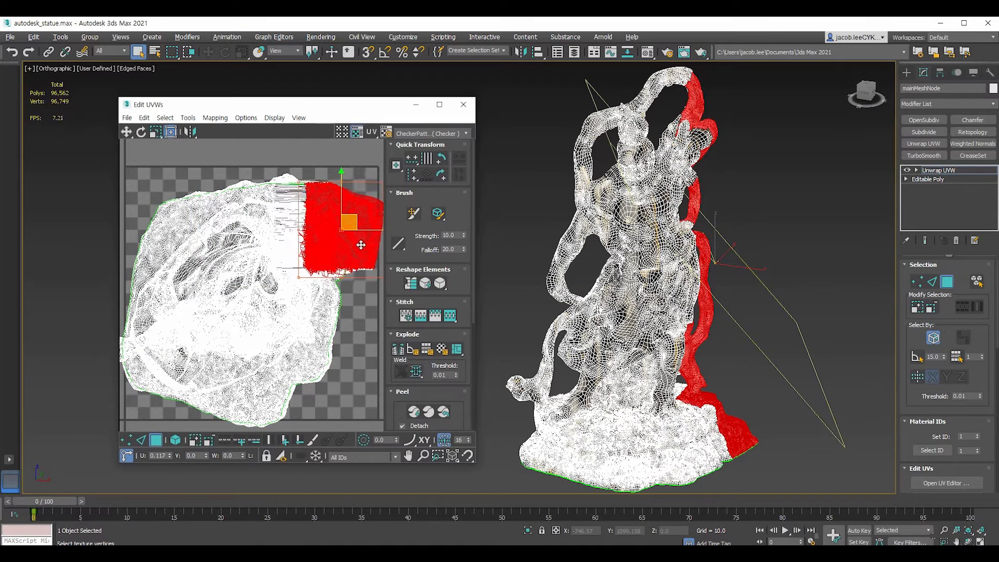
key("ctrl+z")
Repeat the test moves on the small polygon clusters at the UV map's upper-right corner and upper edge, and undo them.
left_click(359, 182)
left_click_drag(359, 183, 330, 228)
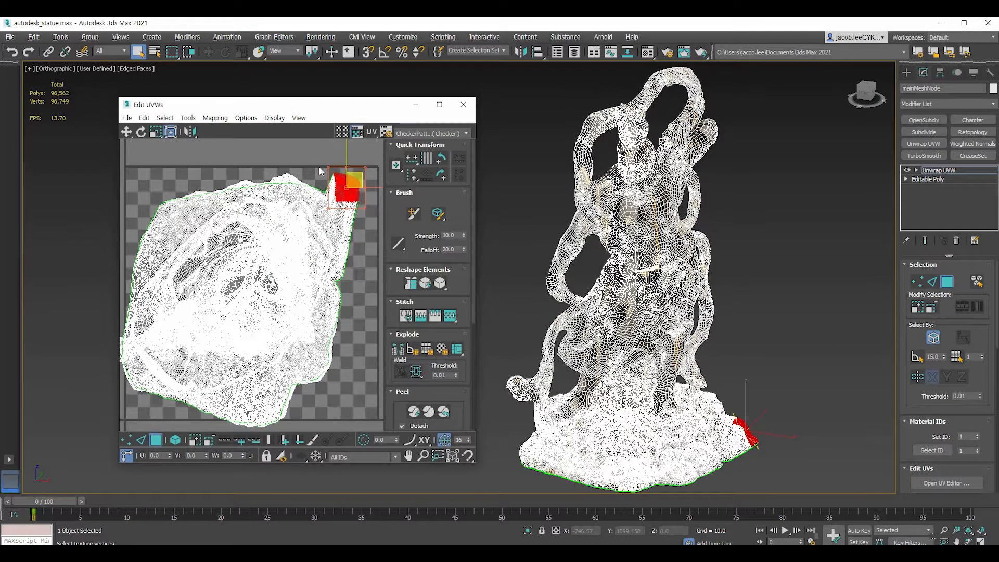
left_click(307, 186)
left_click_drag(307, 186, 317, 172)
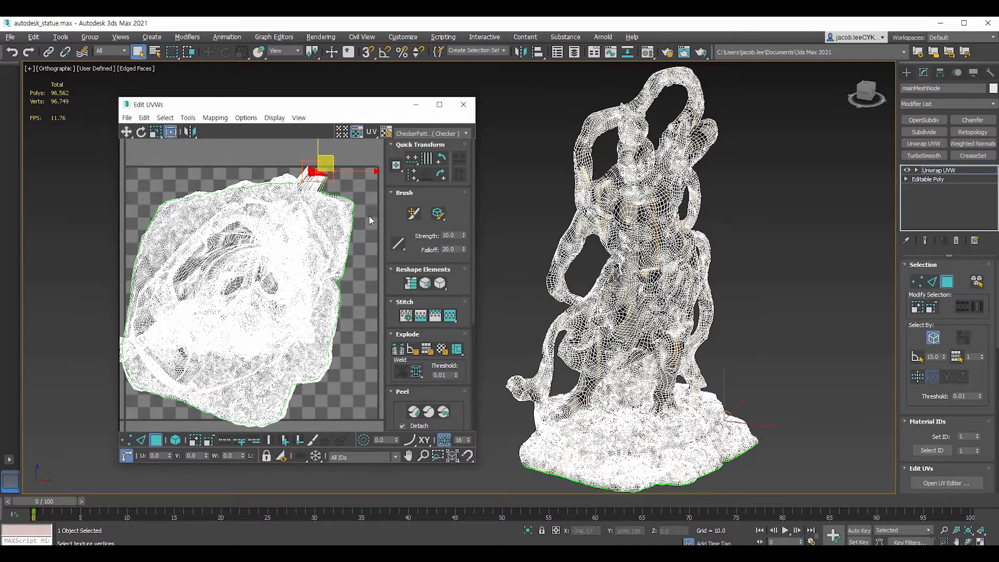
left_click_drag(369, 215, 382, 255)
key("ctrl+z")
key("ctrl+z")
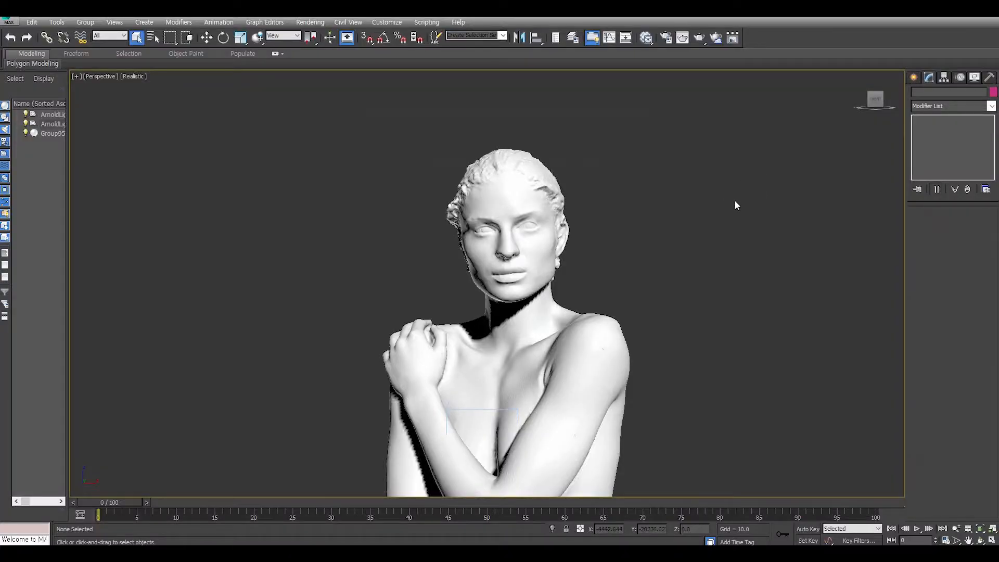
Select the female bust mesh, enter its vertex sub-object level and show the viewport statistics.
left_click(588, 344)
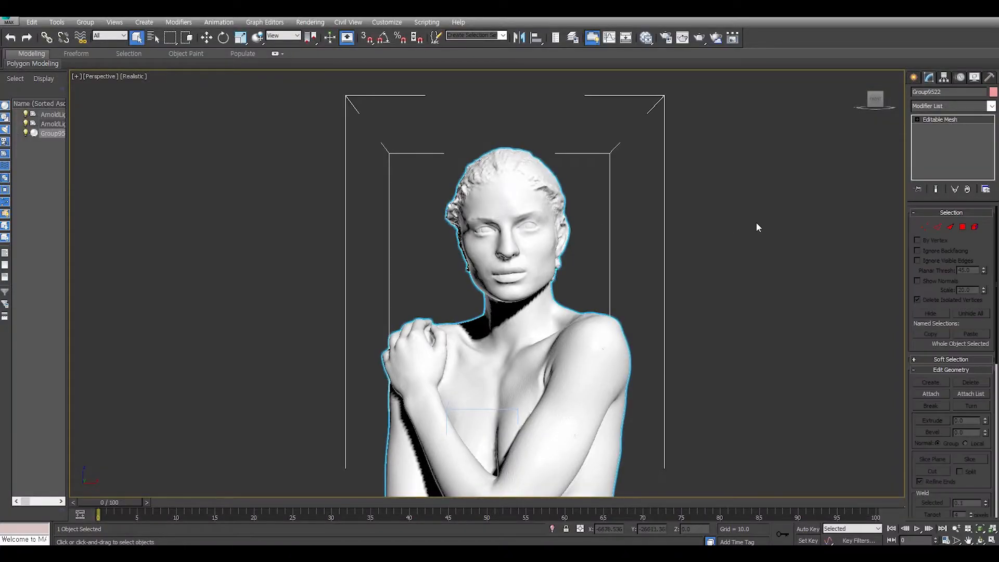
left_click(925, 227)
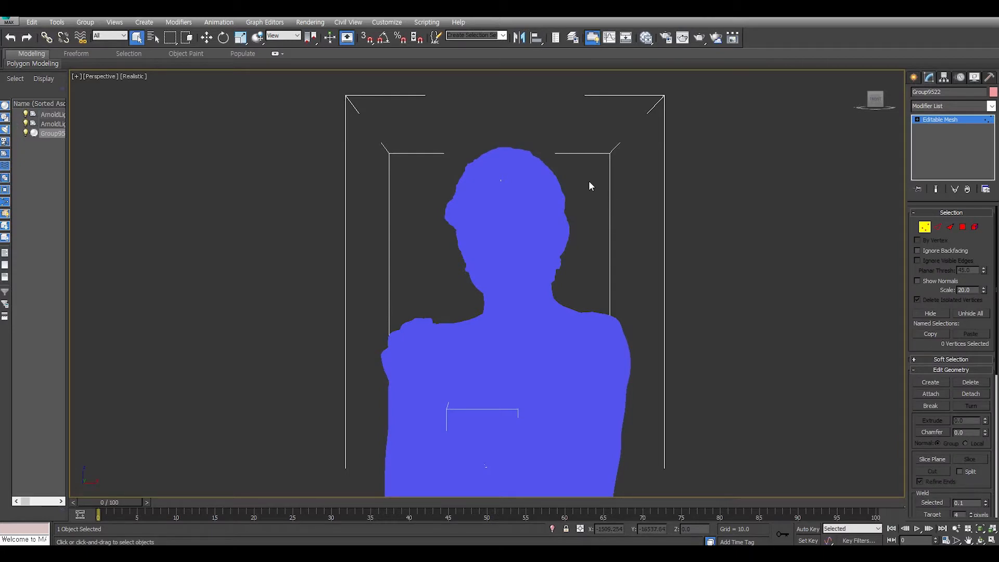
key("7")
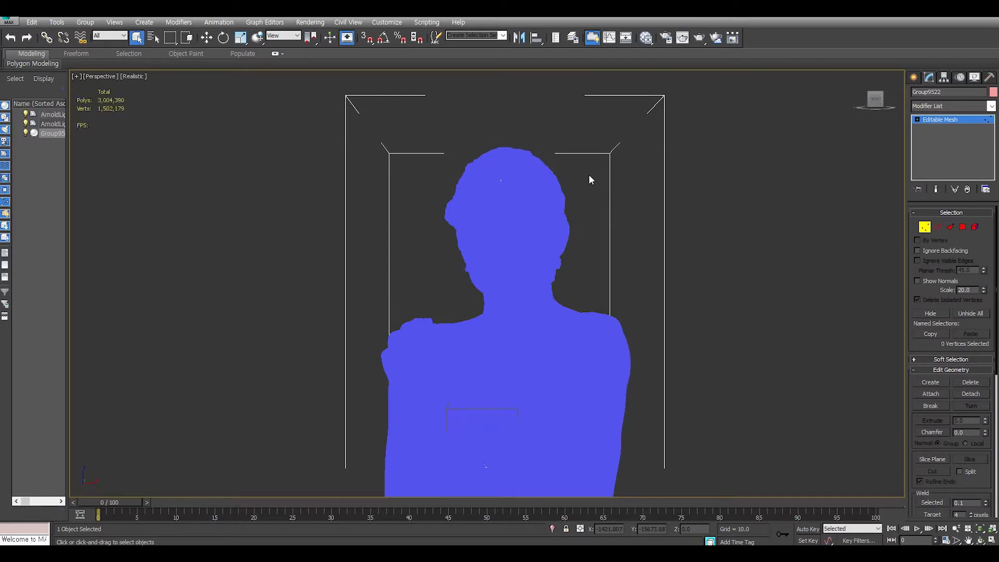
Select the vertices on each side of the bust's head in turn and pull both groups outward with the Move tool.
left_click_drag(588, 174, 552, 223)
key("w")
left_click_drag(576, 192, 593, 210)
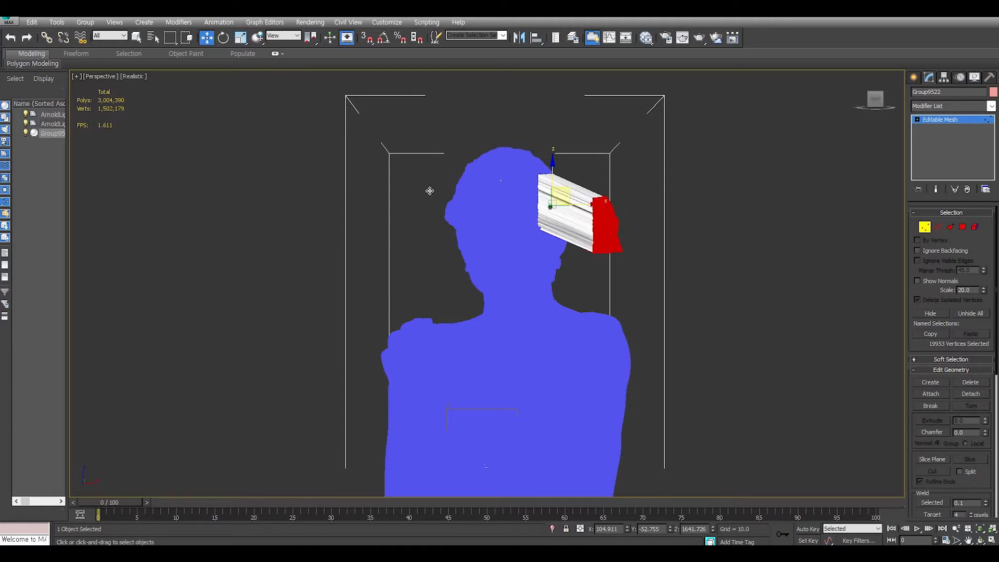
left_click_drag(426, 182, 475, 229)
left_click_drag(471, 192, 425, 204)
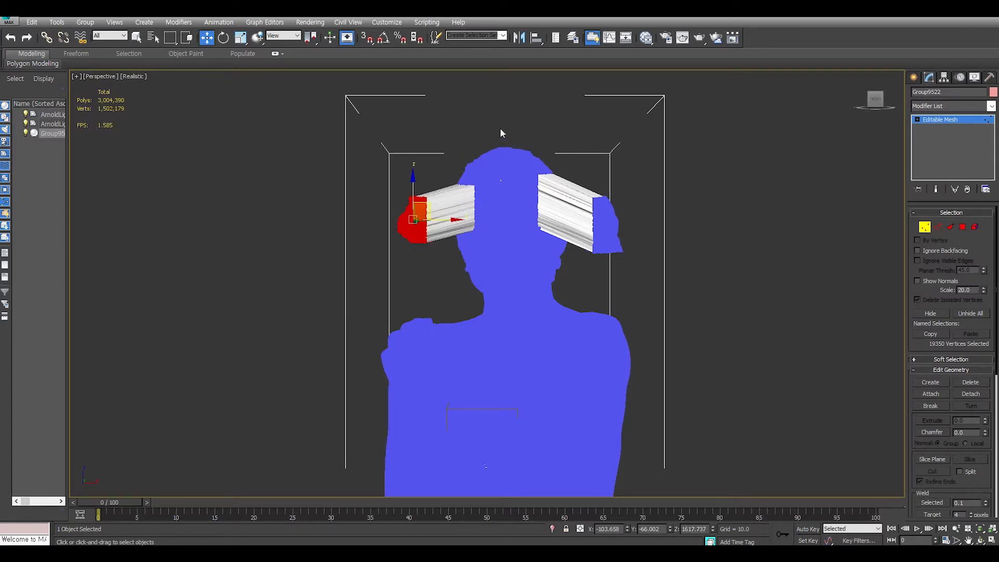
Try moving the vertices at the crown of the bust's head up and to the left, then undo it.
left_click_drag(451, 128, 523, 199)
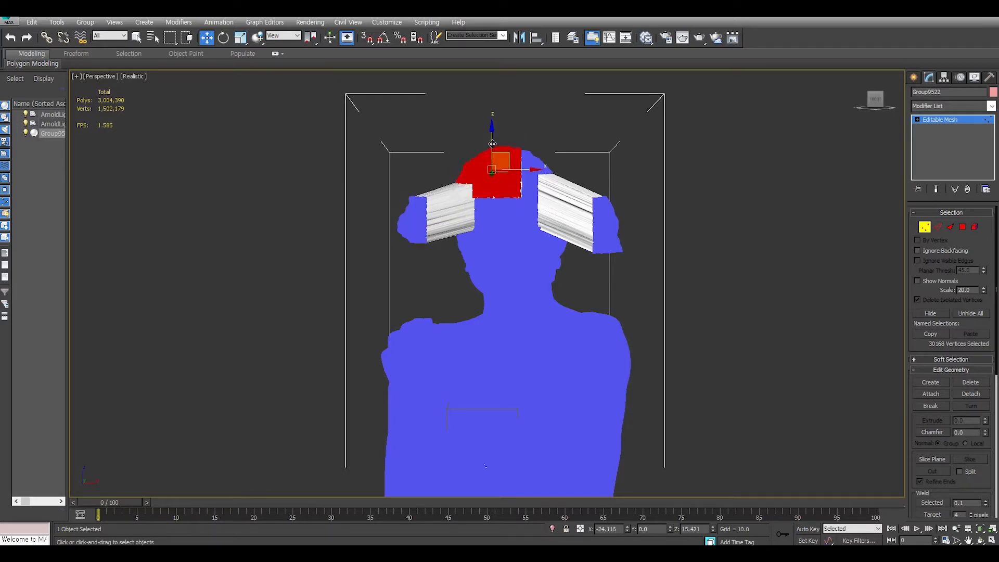
left_click_drag(489, 143, 486, 142)
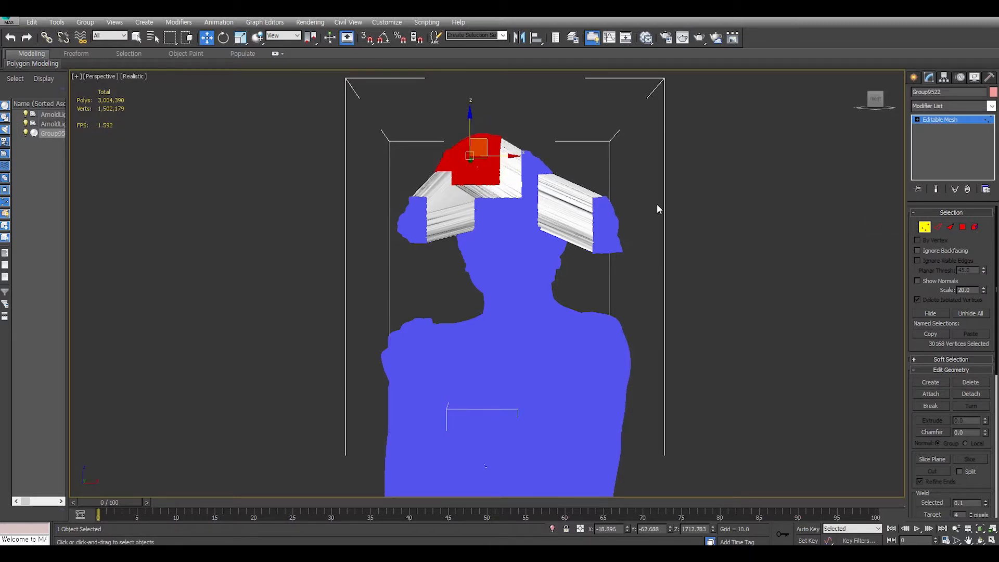
key("ctrl+z")
key("ctrl+z")
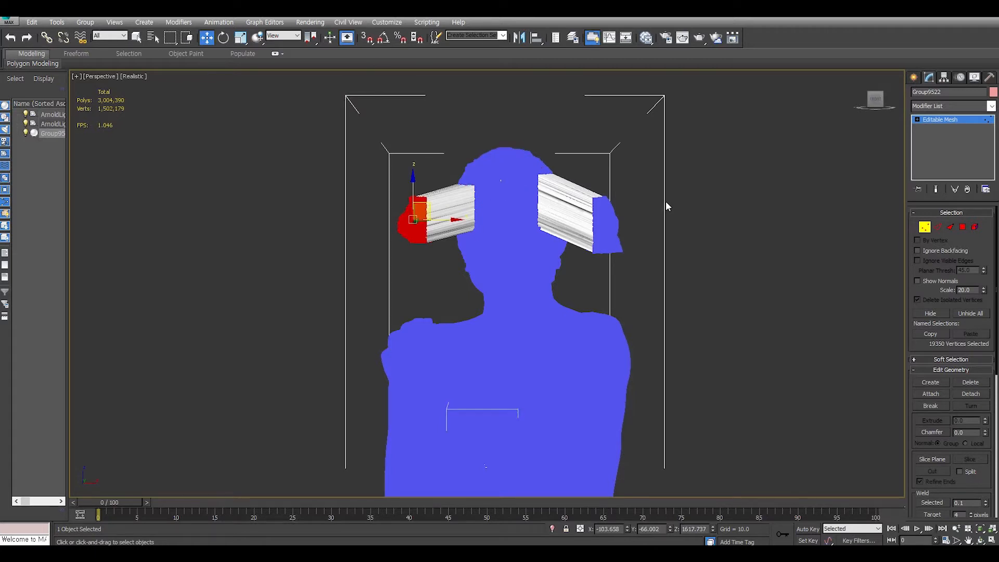
Undo the moves of both side vertex groups on the head and exit vertex editing on the bust.
key("ctrl+z")
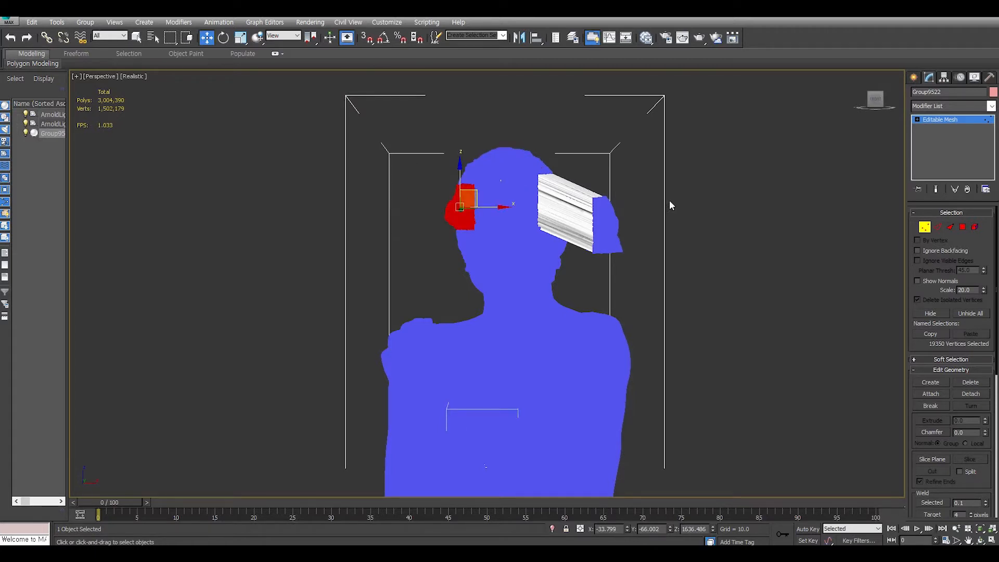
key("ctrl+z")
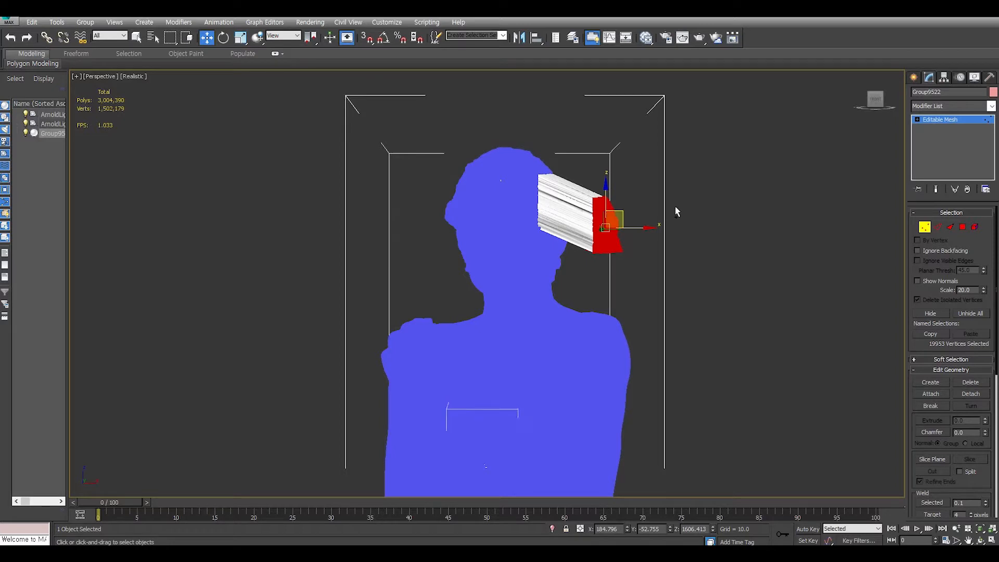
key("ctrl+z")
key("ctrl+z")
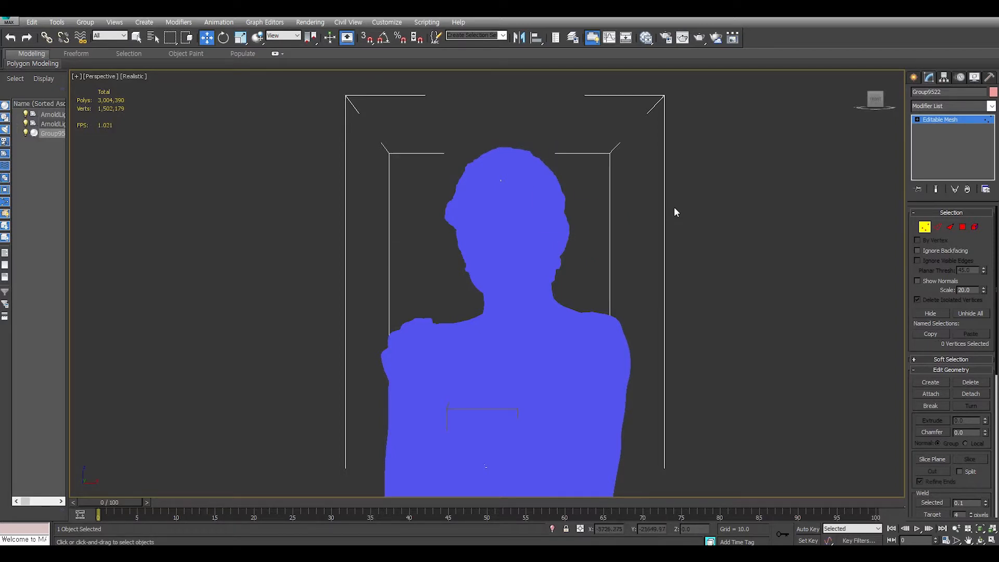
left_click(924, 227)
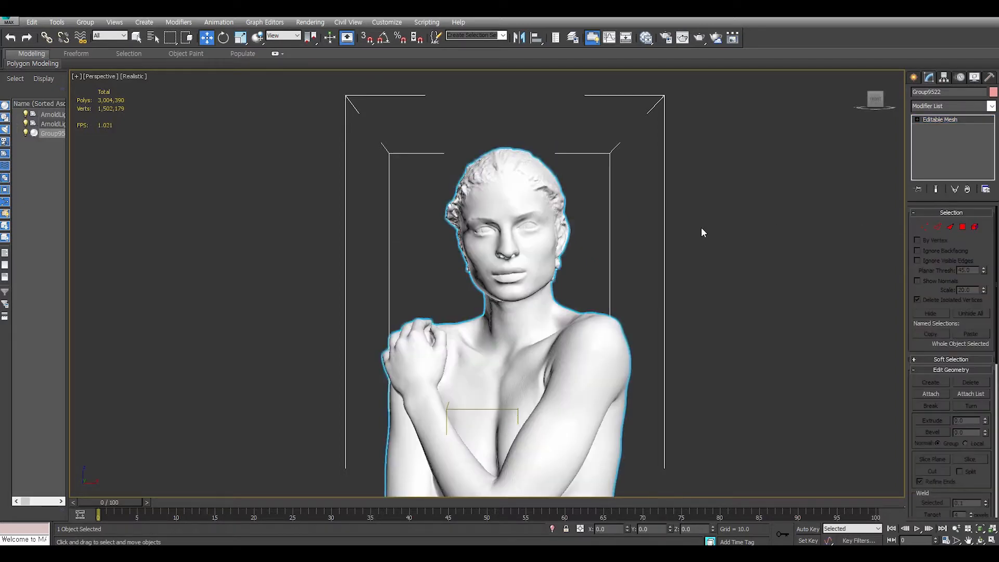
middle_click_drag(675, 229, 617, 239, "alt")
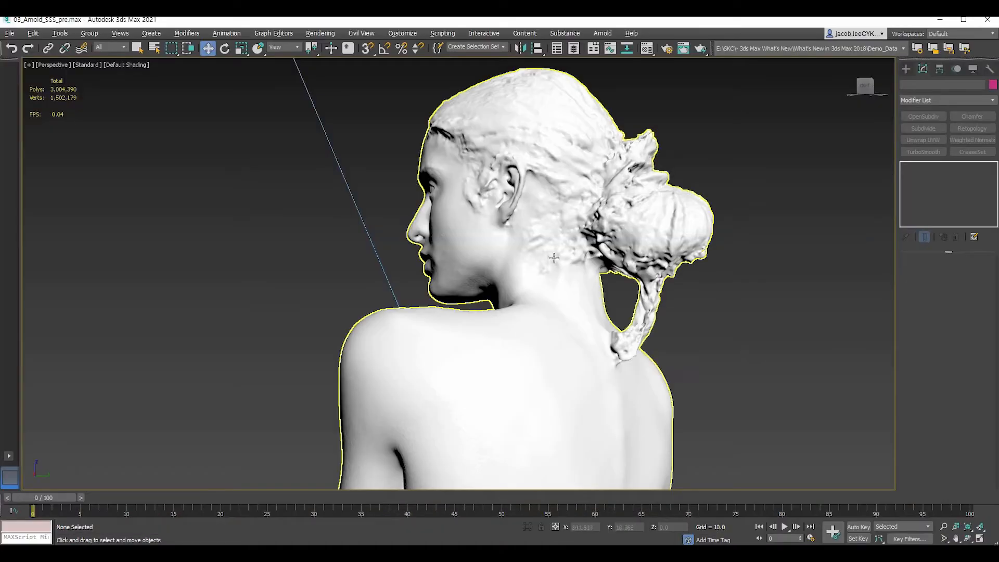
Select the female bust mesh, turn it to face the camera and enter its Polygon sub-object level.
left_click(553, 258)
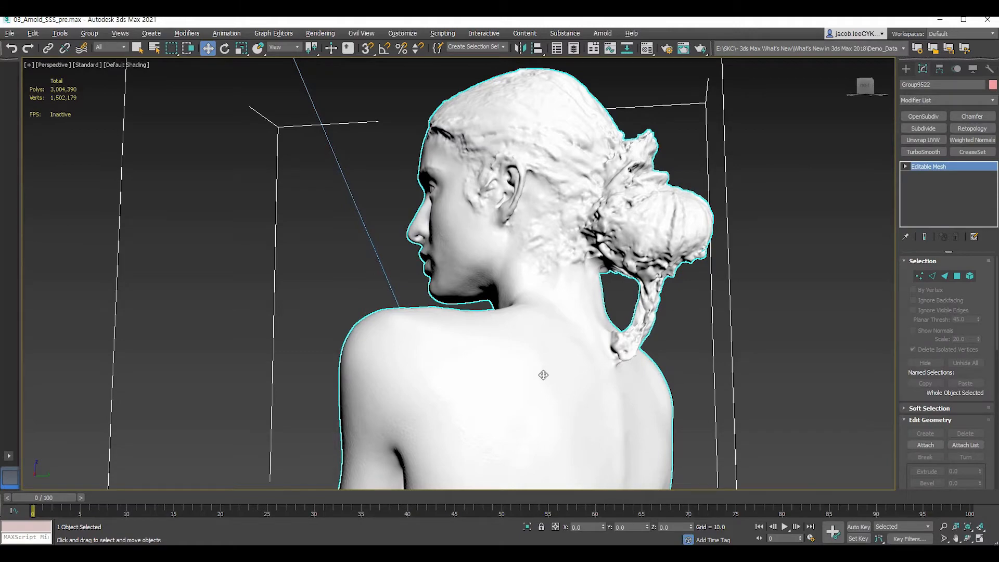
middle_click_drag(543, 375, 622, 338, "alt")
left_click(959, 277)
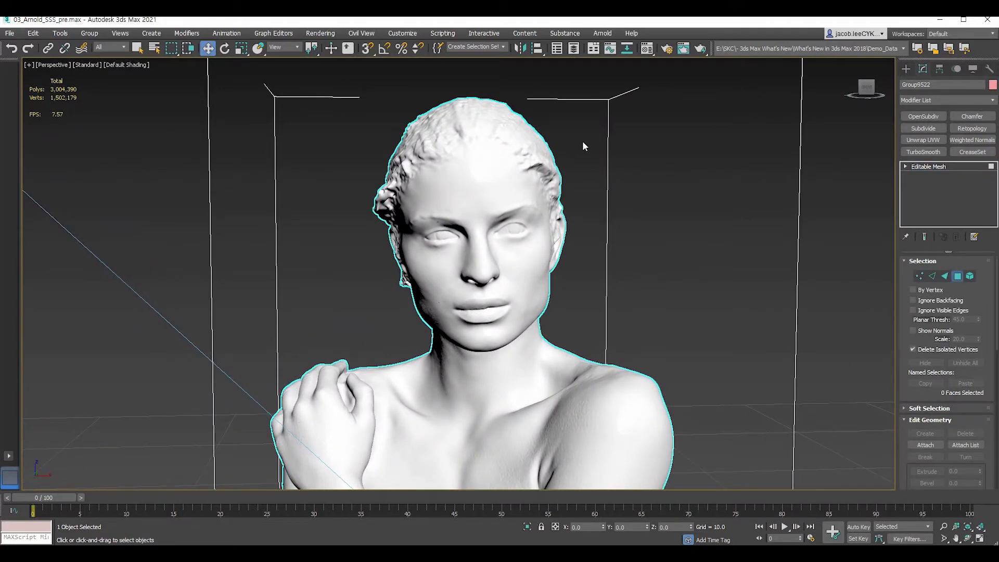
Select the polygons on each side of the bust's head in turn and pull both groups outward with the Move tool.
left_click_drag(586, 141, 532, 204)
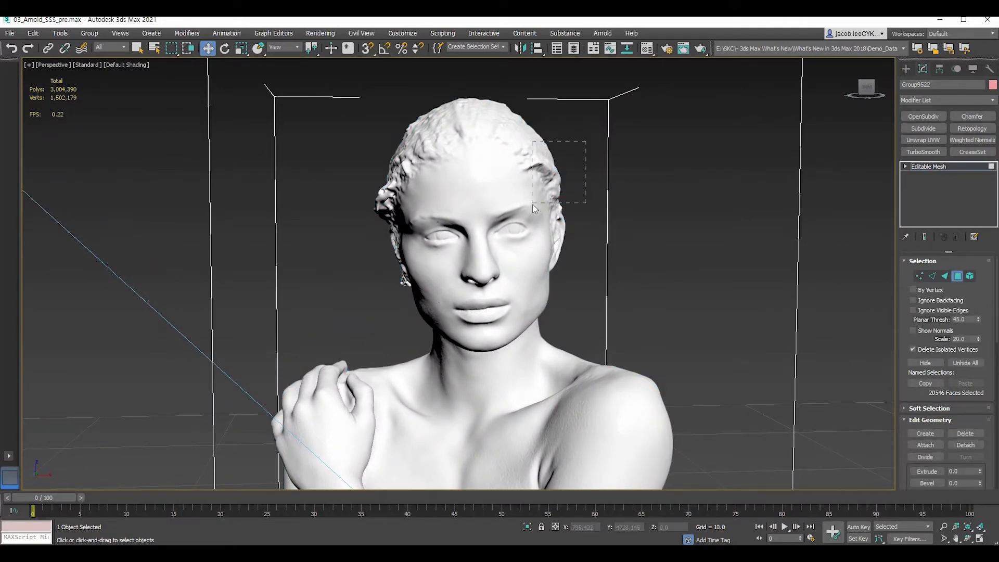
left_click_drag(573, 176, 598, 159)
right_click(373, 147)
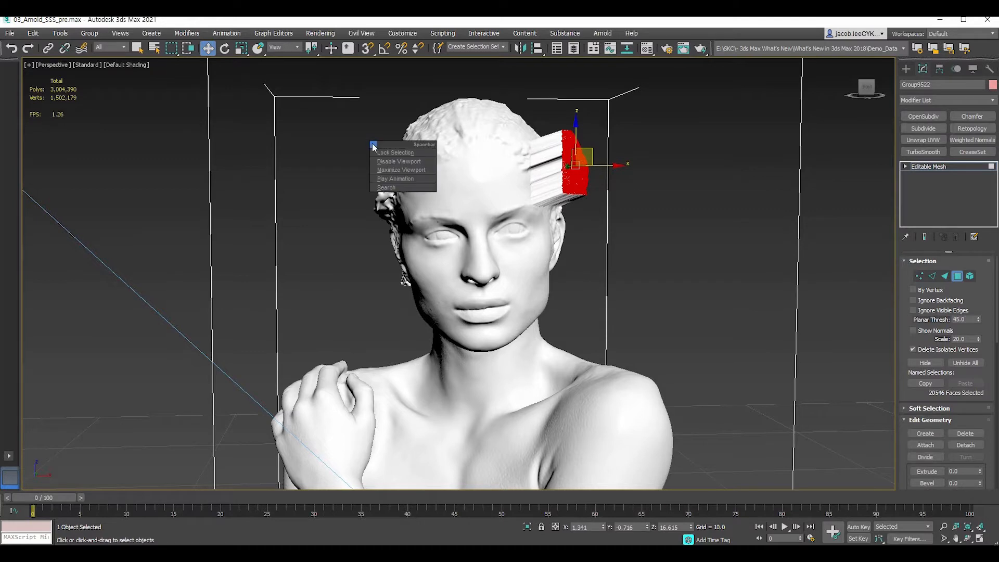
left_click(345, 142)
left_click_drag(351, 128, 385, 128)
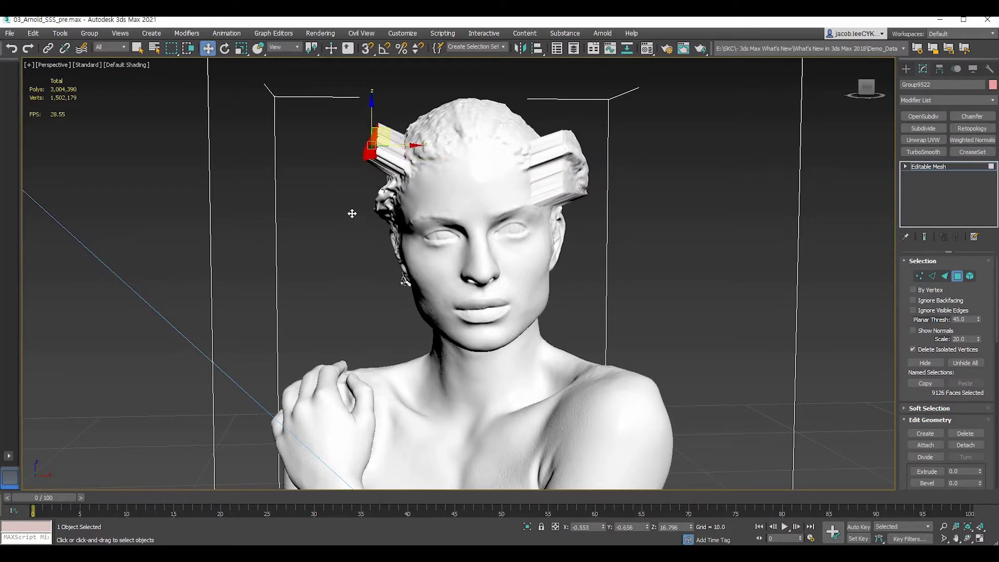
Pull the bust's eye and cheek polygons sideways out of the face, then select that block's lower corner and move it further out.
left_click_drag(352, 212, 365, 241)
left_click_drag(296, 273, 342, 311)
left_click_drag(357, 259, 320, 270)
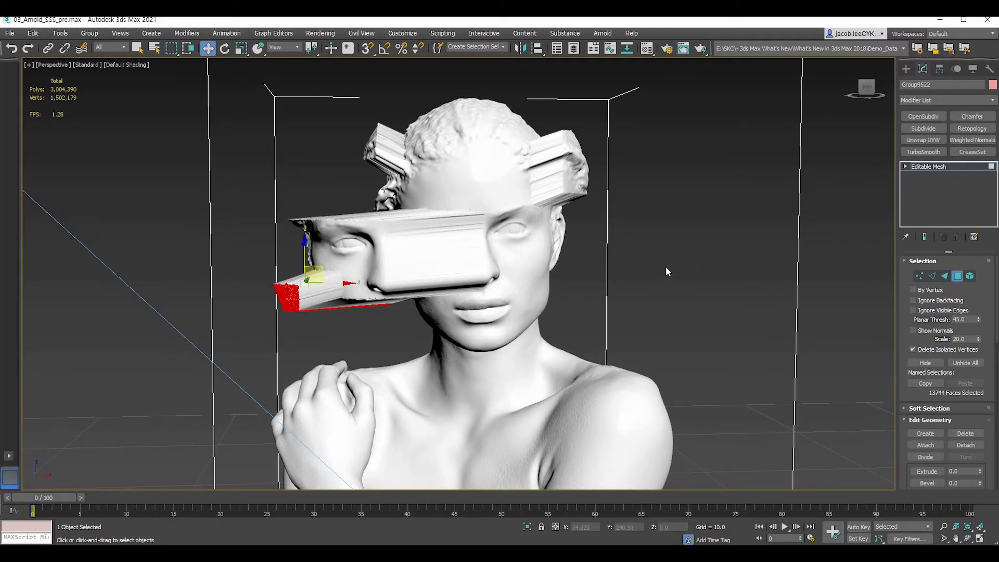
Undo the polygon selections and moves made on the bust's face and both sides of its head.
key("ctrl+z")
key("ctrl+z")
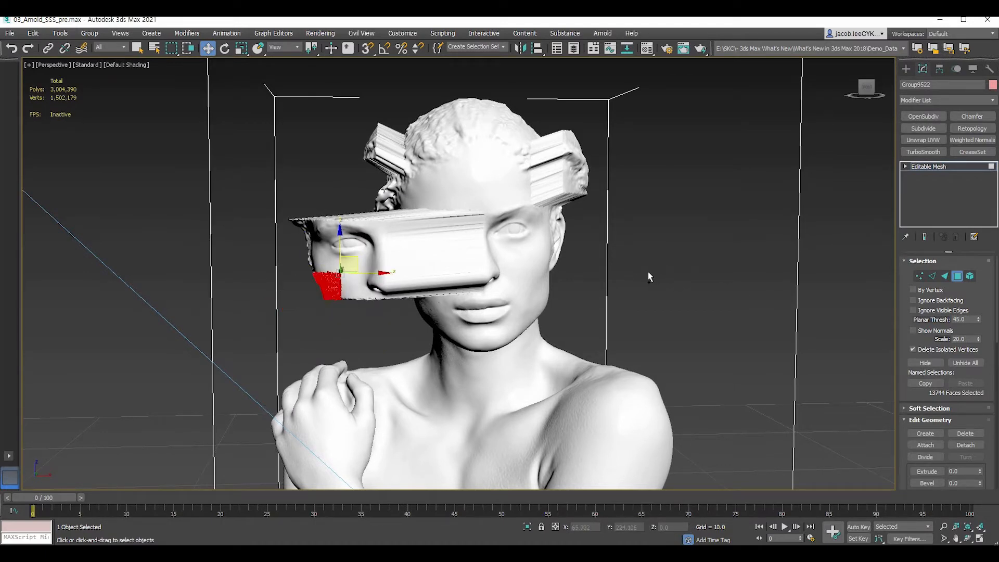
key("ctrl+z")
key("ctrl+z")
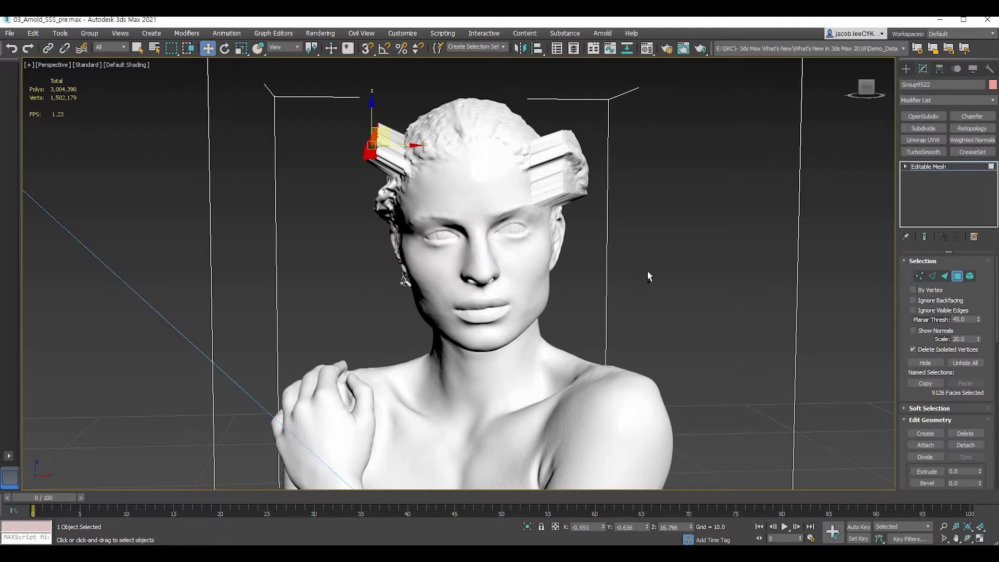
key("ctrl+z")
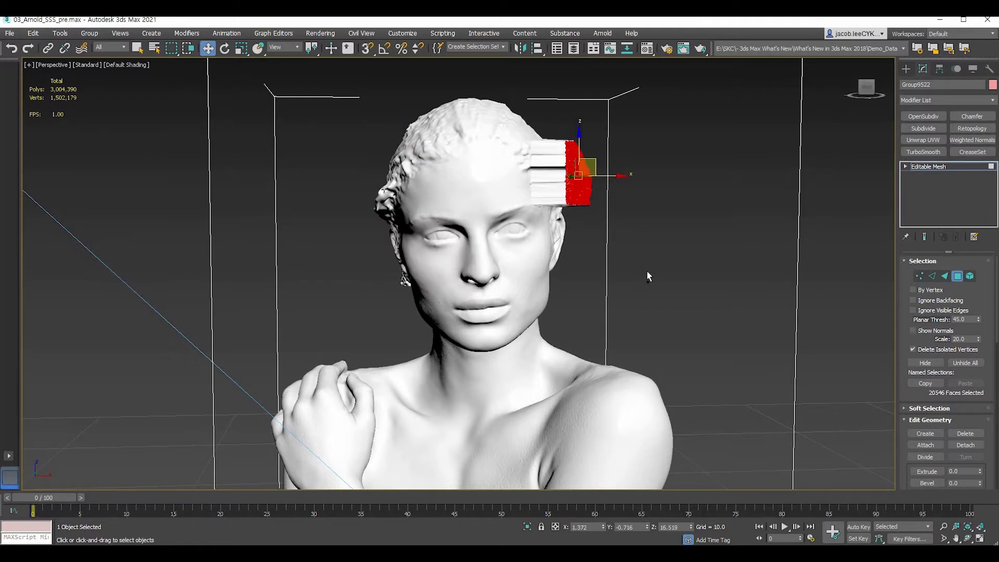
key("ctrl+z")
key("ctrl+z")
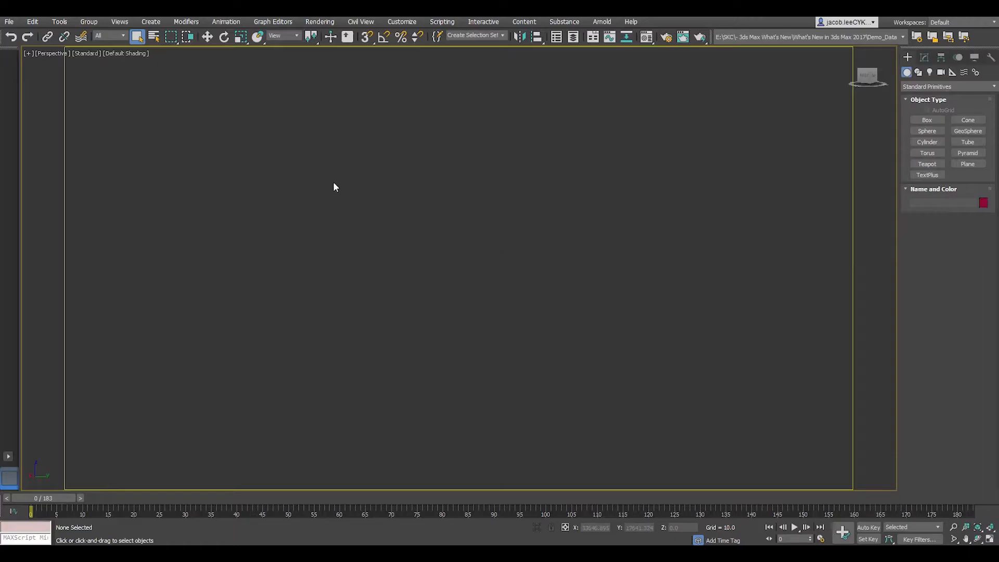
Open the recent scene 11_Scene_profile_using_Maya.max, dismiss the loading prompt and close the Scene Converter.
left_click(9, 22)
mouse_move(36, 73)
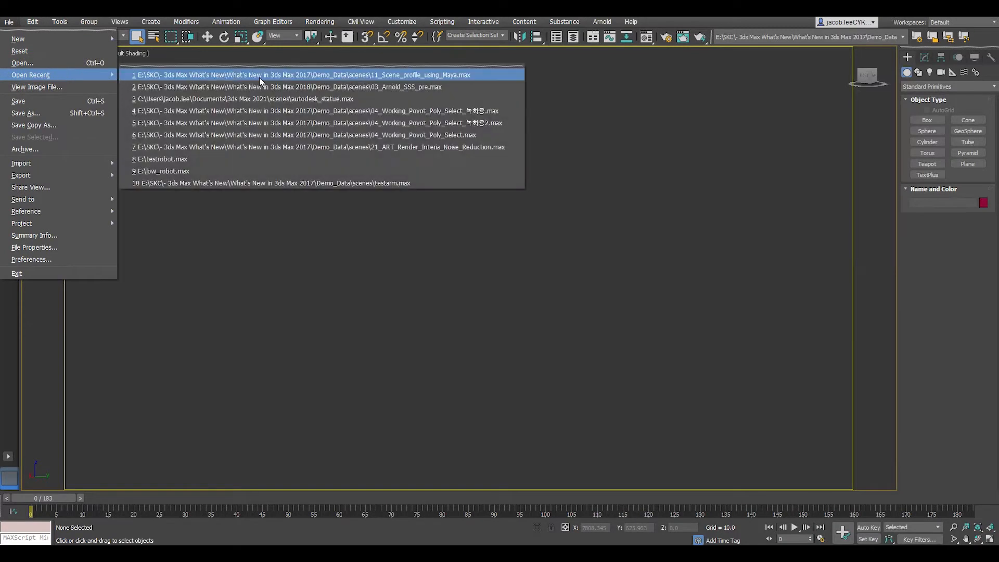
left_click(259, 77)
left_click(562, 365)
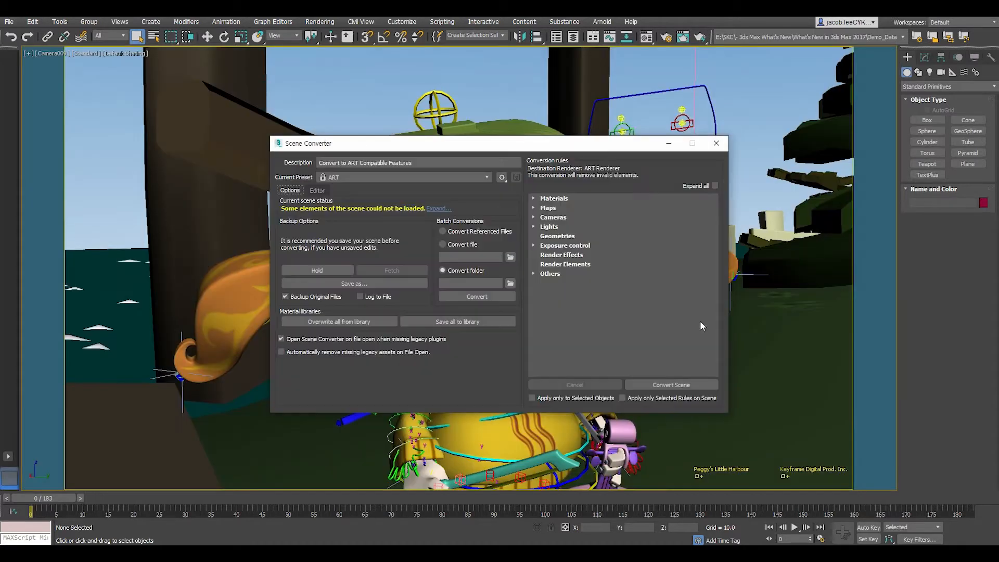
left_click(714, 144)
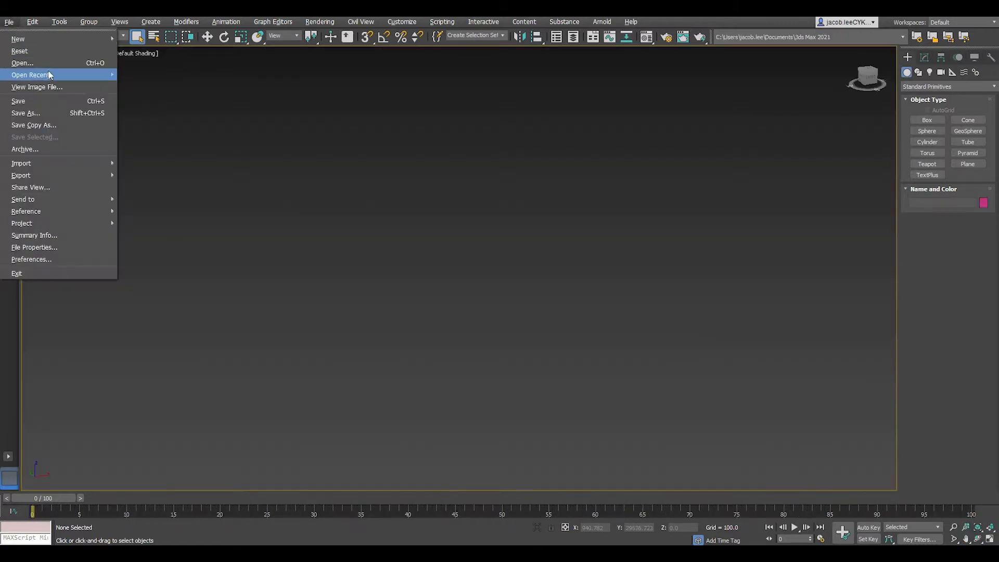
Open the first scene in the recent files list and close the Scene Converter.
mouse_move(49, 73)
left_click(161, 74)
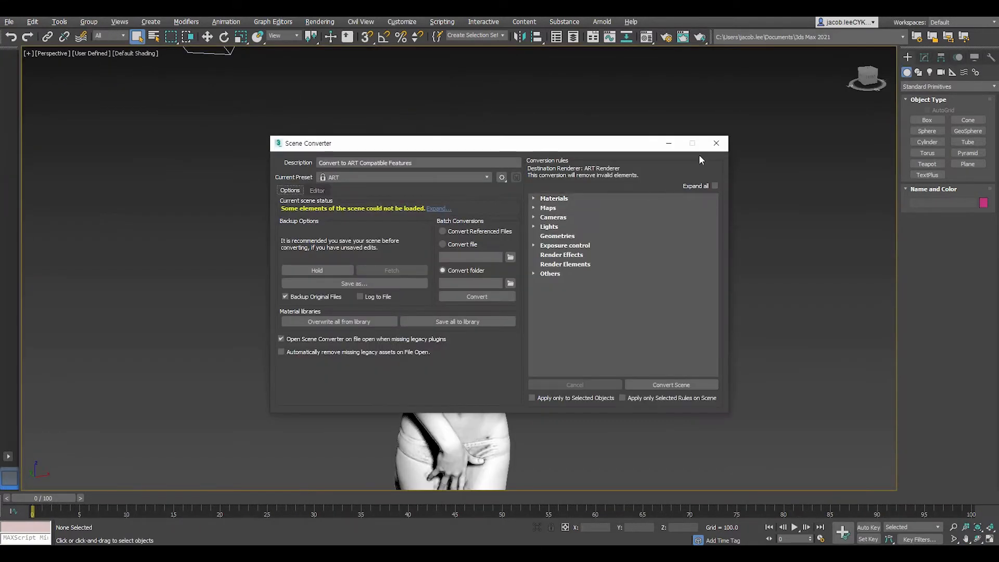
left_click(716, 143)
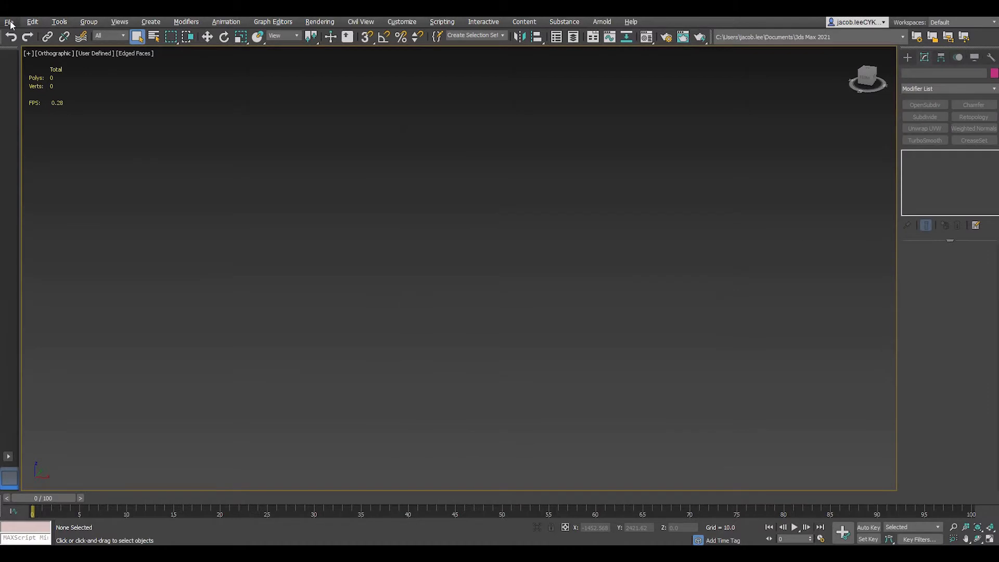
Open the recent scene autodesk_statue.max.
left_click(8, 21)
mouse_move(59, 75)
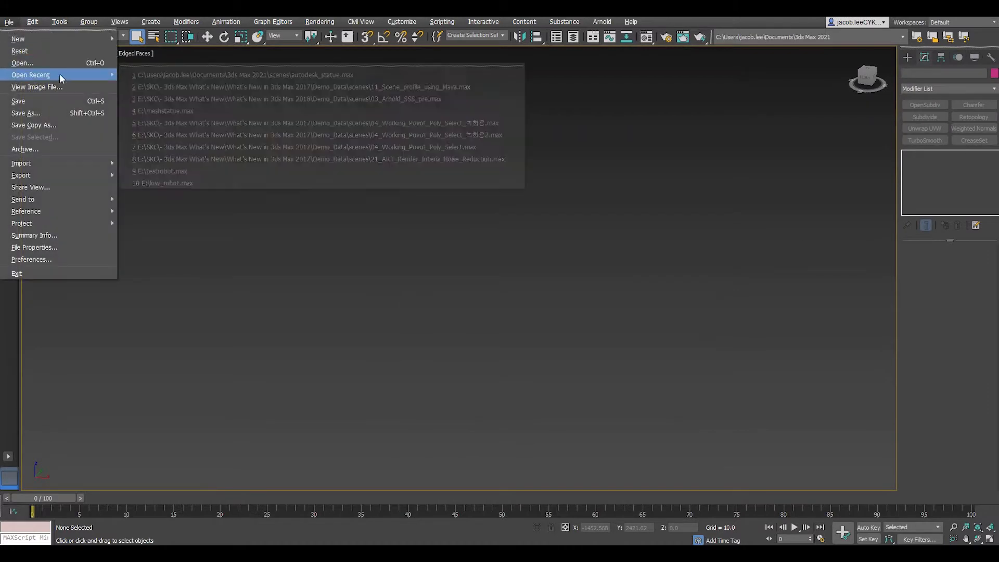
left_click(185, 73)
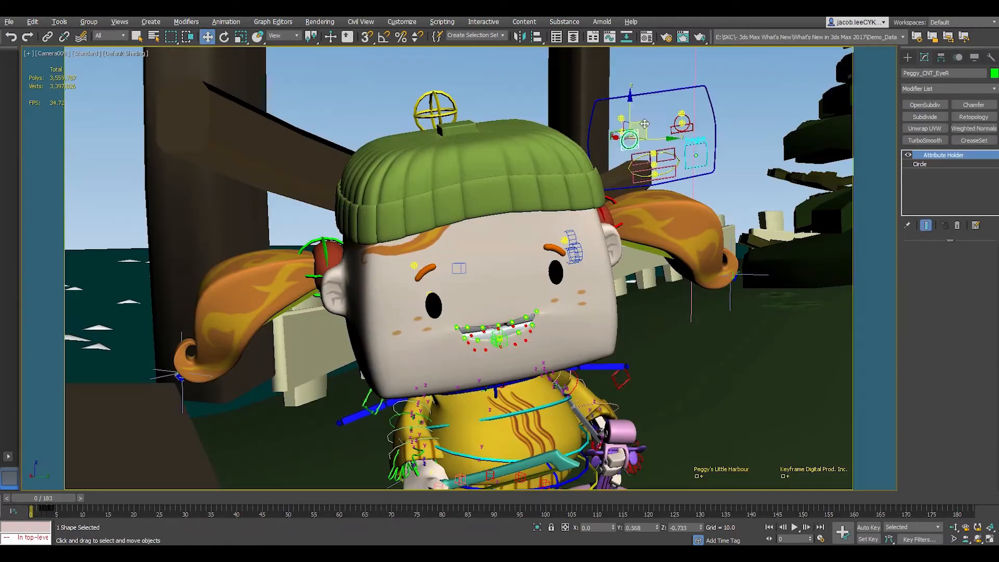
Move the character's eye controls Peggy_CNT_EyeR and Peggy_CNT_EyeL slightly on the facial control board.
left_click_drag(622, 141, 634, 128)
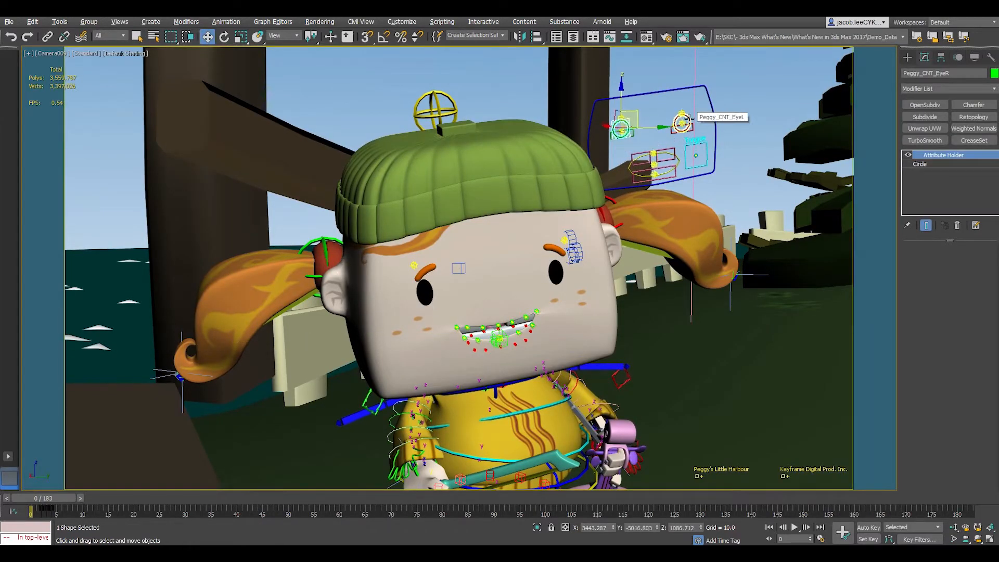
left_click(683, 121)
left_click(681, 293)
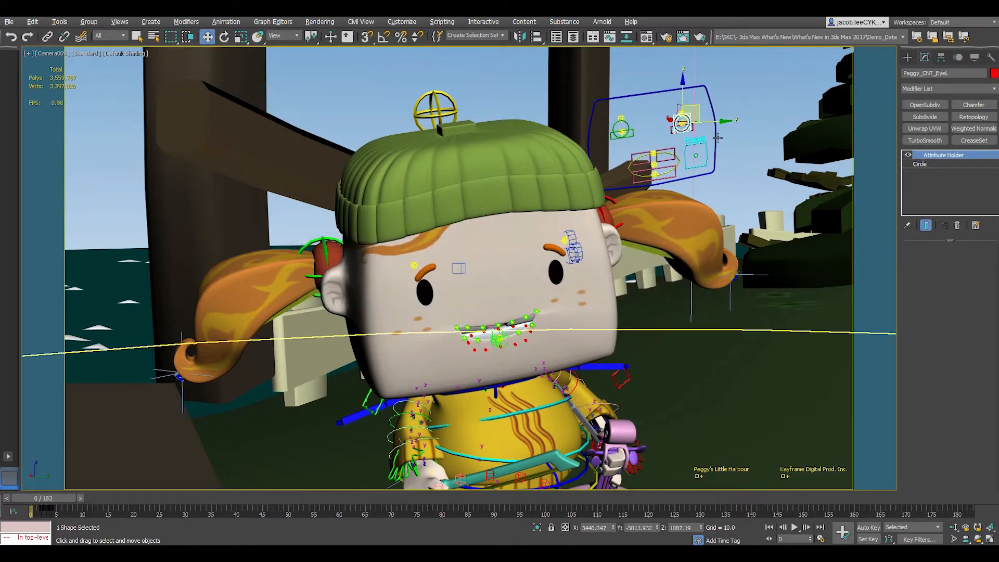
mouse_move(714, 122)
left_mouse_down()
mouse_move(702, 124)
mouse_move(712, 123)
left_mouse_up()
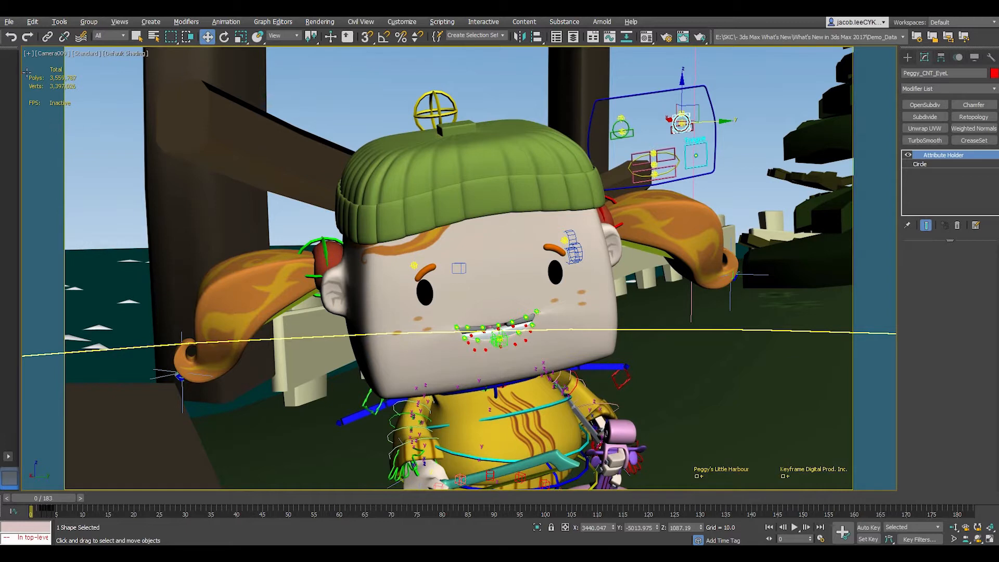
Open Floating Viewport - 1, Floating Viewport - 2 and Floating Viewport - 3 over the character camera view.
left_click(29, 54)
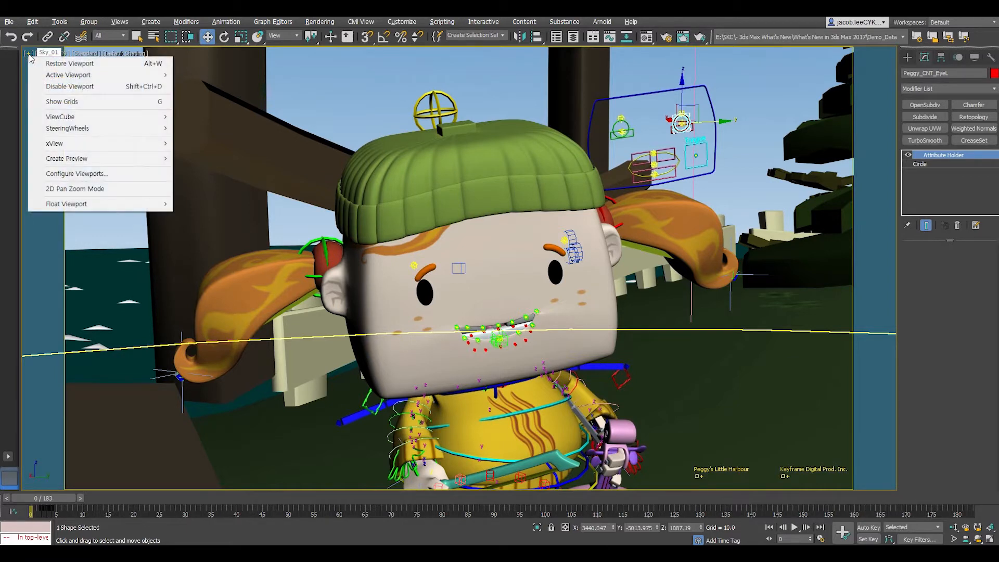
mouse_move(119, 206)
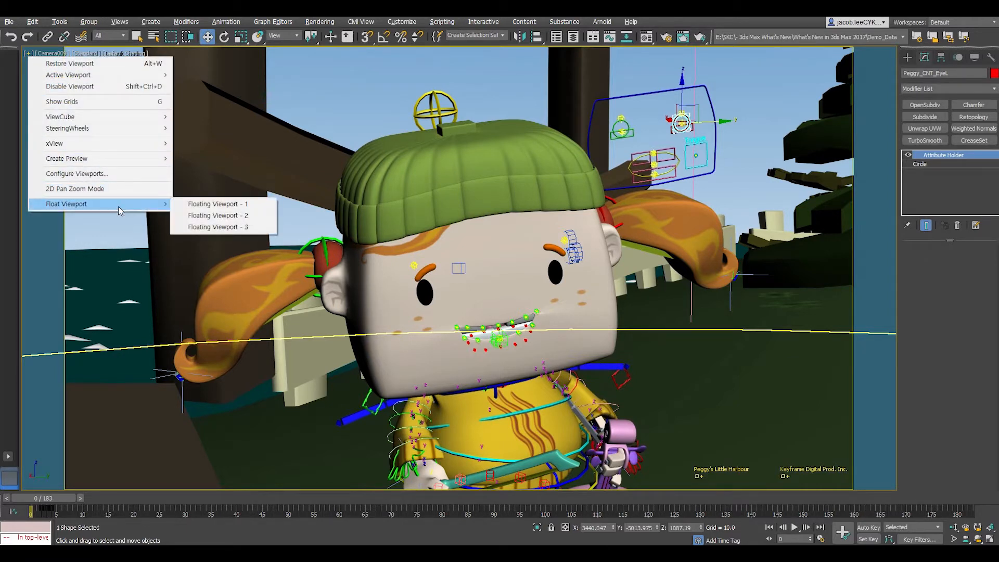
left_click(242, 204)
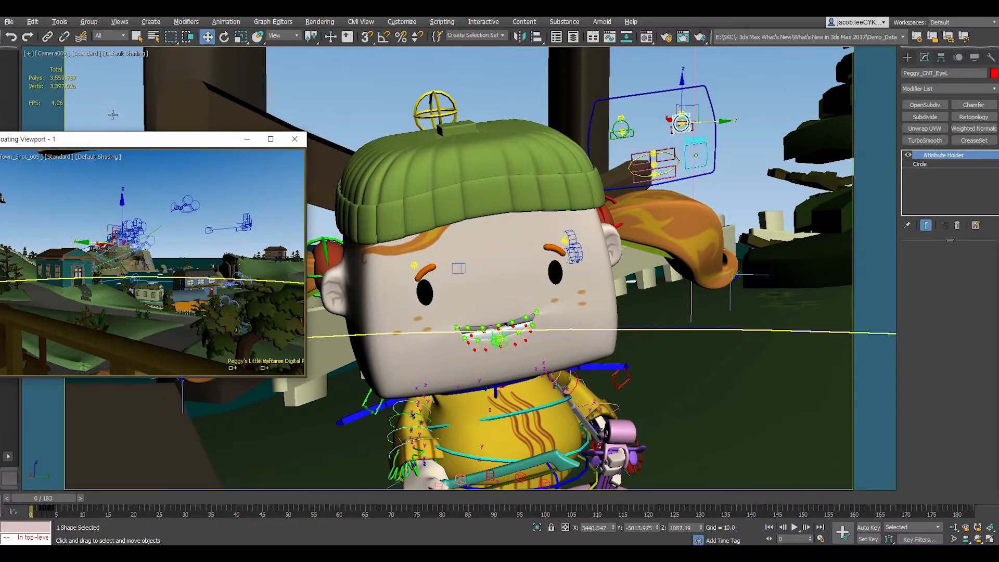
left_click(27, 53)
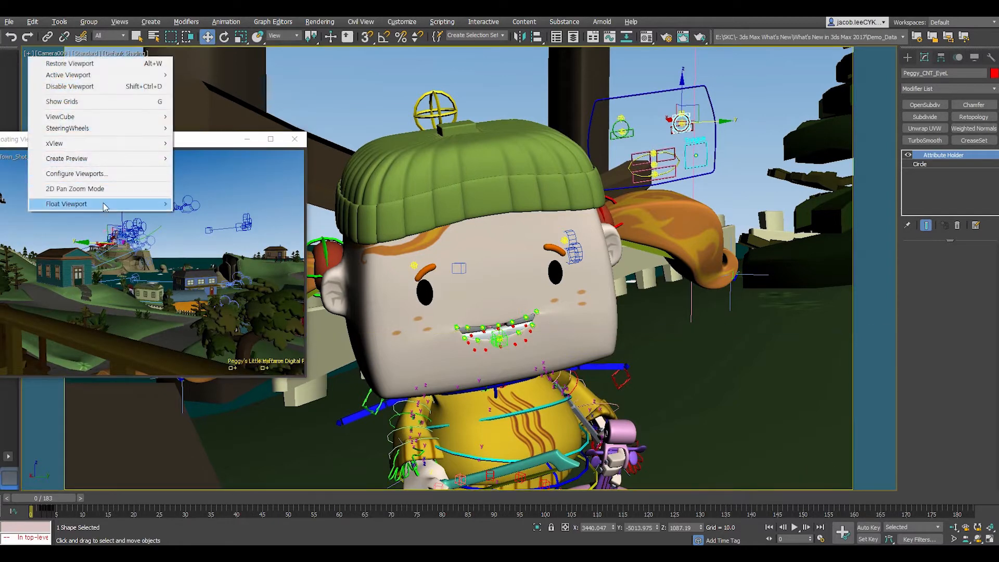
left_click(230, 216)
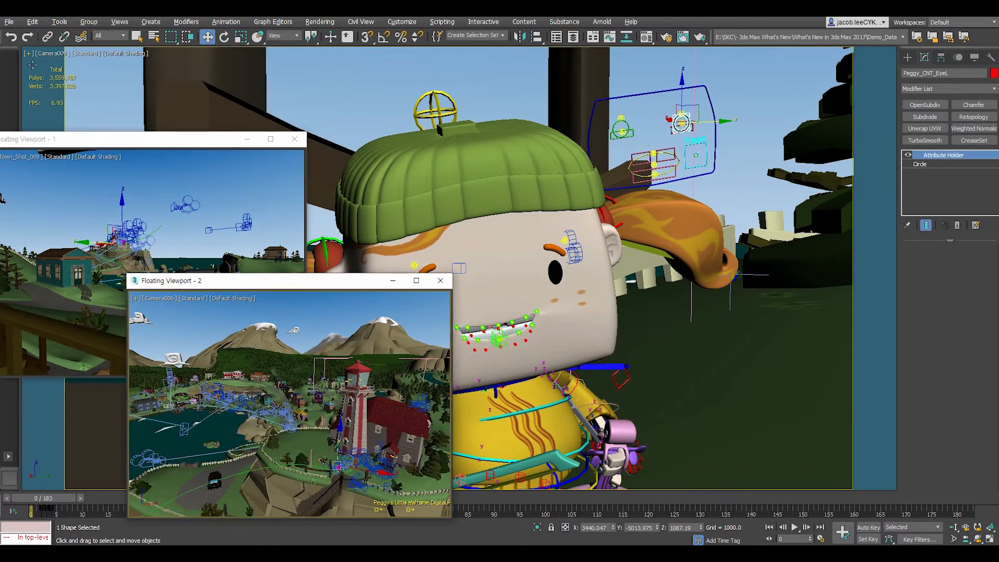
left_click(28, 53)
mouse_move(104, 204)
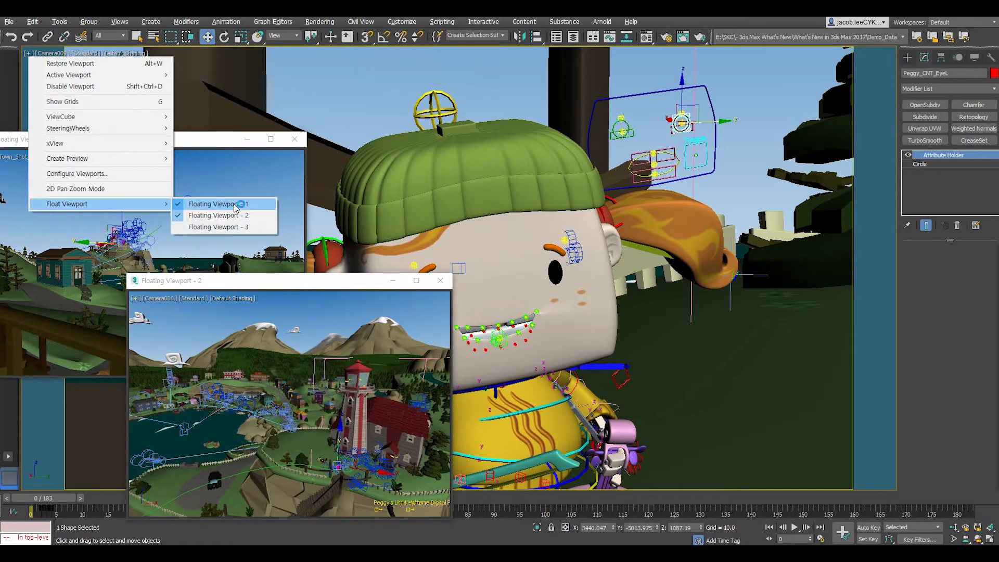
left_click(224, 227)
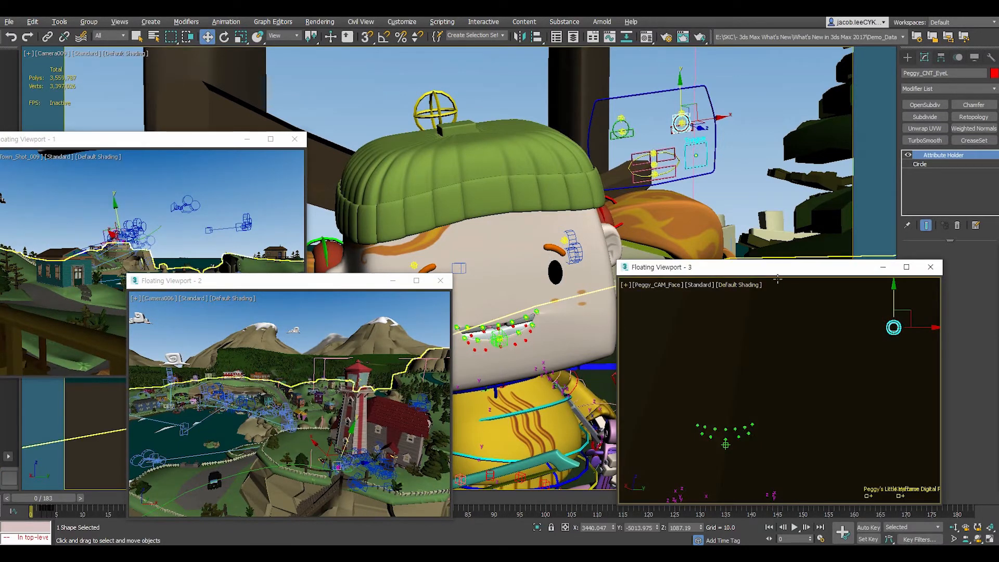
Rearrange the three floating viewport windows around the character's face, with Floating Viewport - 1 above Floating Viewport - 2.
left_click_drag(773, 277, 799, 266)
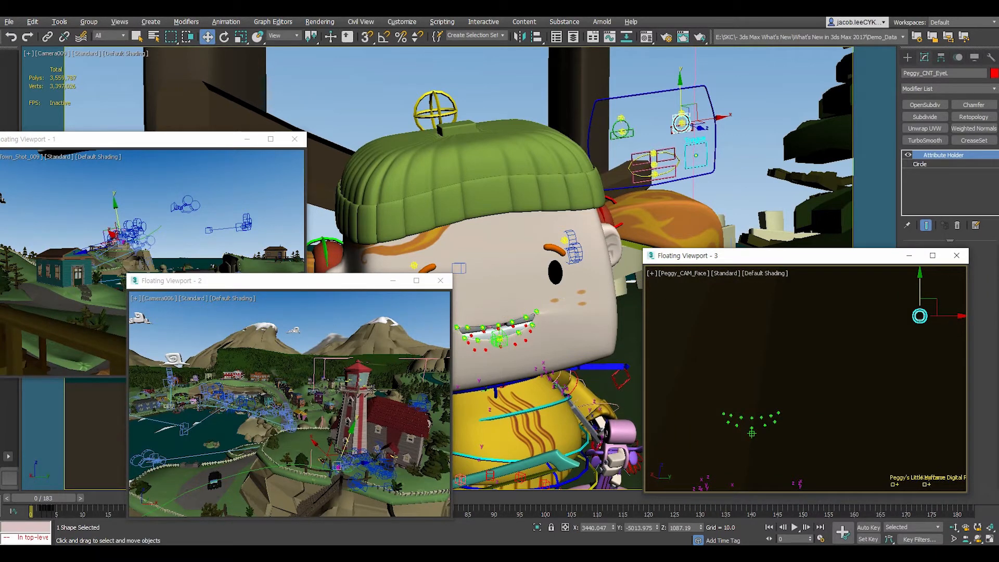
left_click_drag(246, 286, 115, 257)
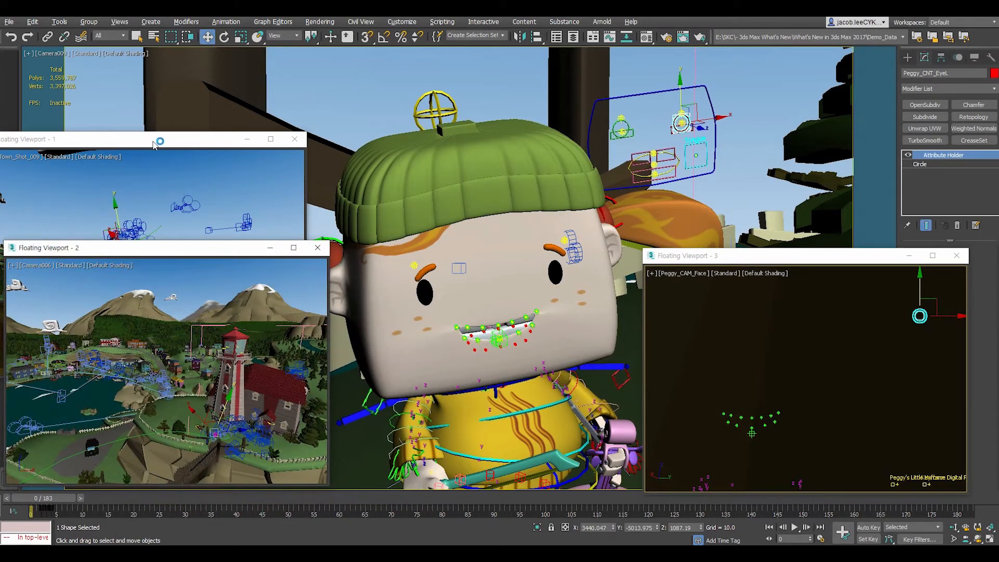
left_click_drag(155, 141, 195, 46)
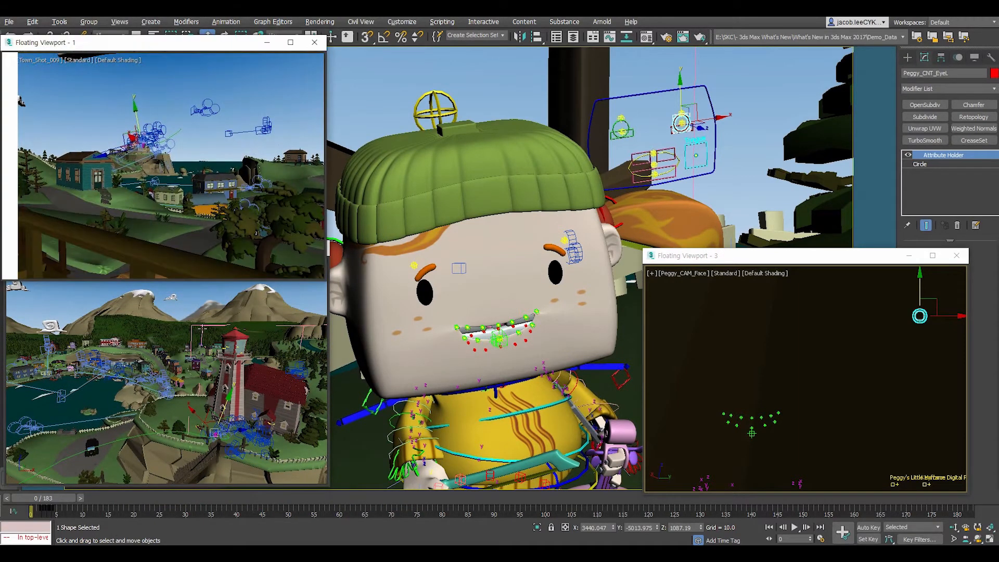
left_click(177, 250)
left_click_drag(177, 253, 194, 287)
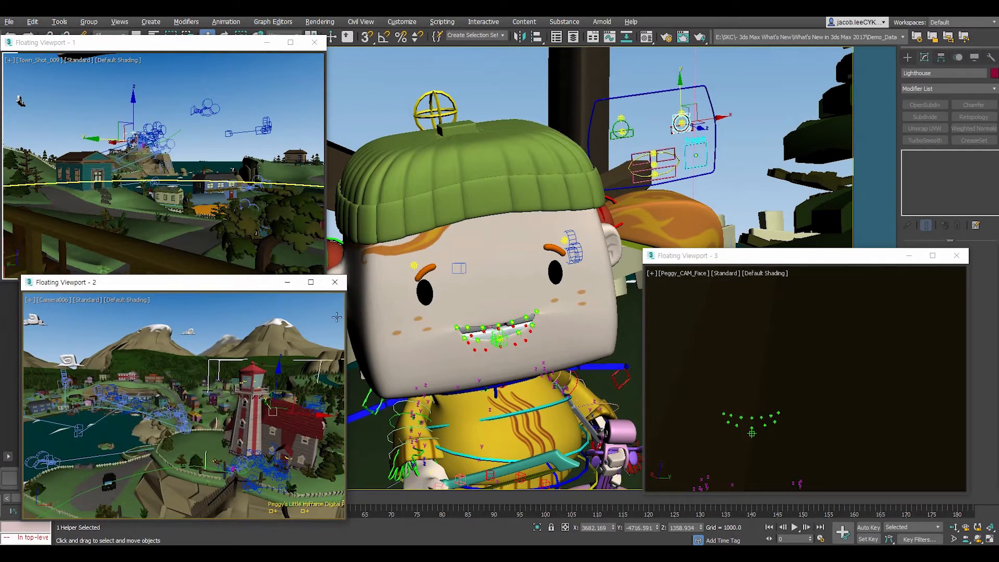
Maximize Floating Viewport - 2 and restore it, then reposition it and Floating Viewport - 1 closer to each other.
left_click(311, 282)
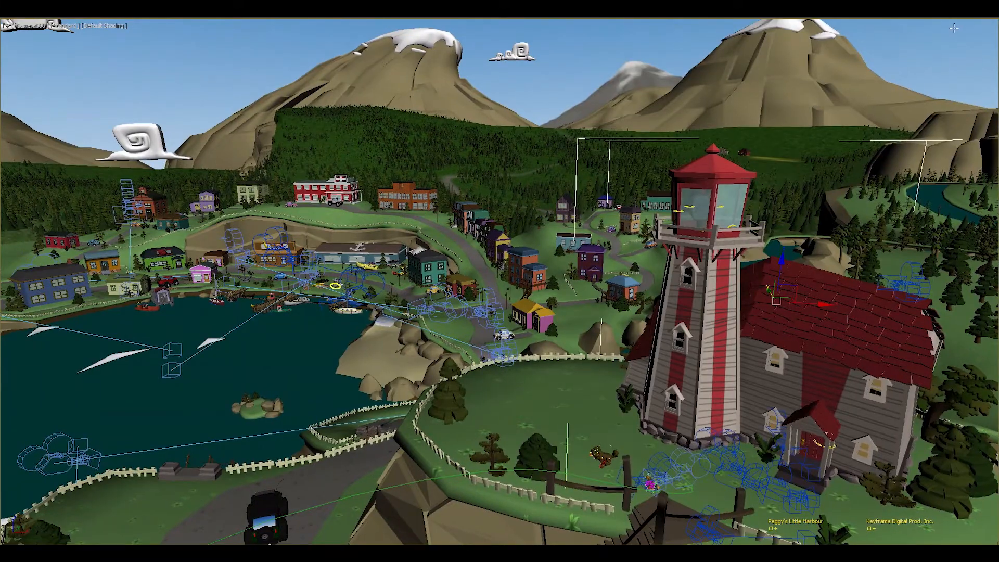
left_click(967, 11)
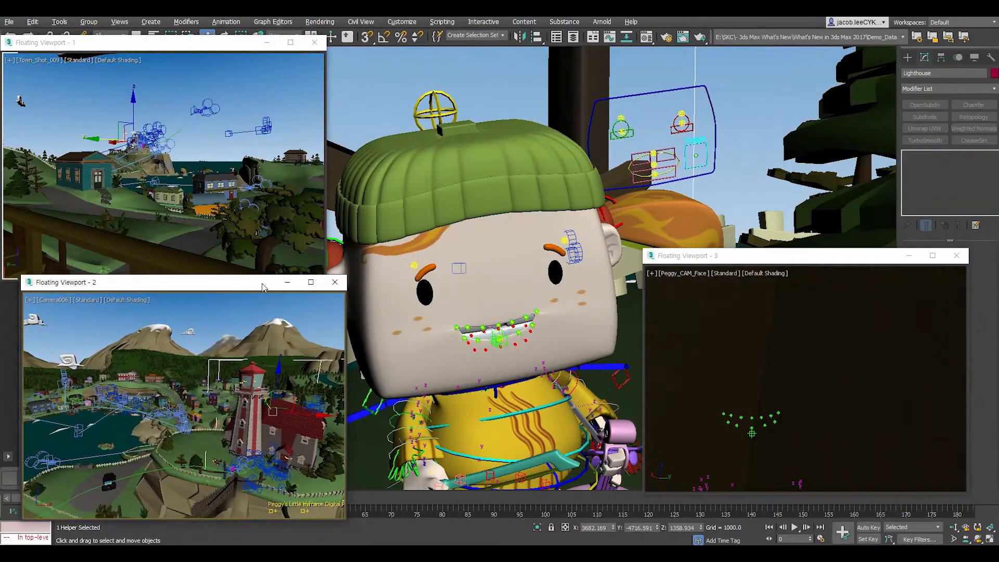
left_click_drag(234, 288, 227, 253)
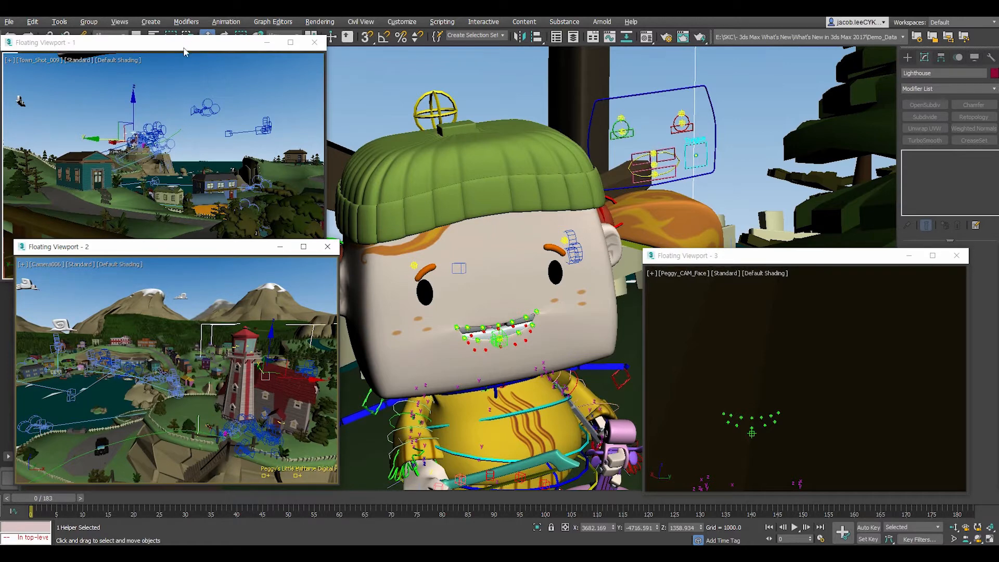
mouse_move(184, 48)
left_mouse_down()
mouse_move(185, 106)
mouse_move(189, 57)
left_mouse_up()
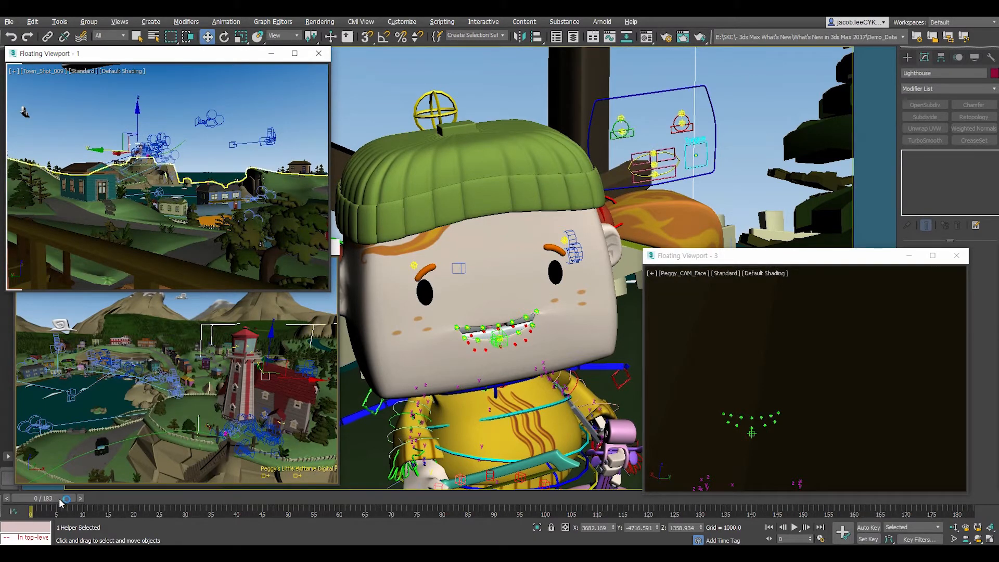
Scrub the animation forward along the timeline while the three floating viewports are open.
left_click_drag(65, 499, 623, 515)
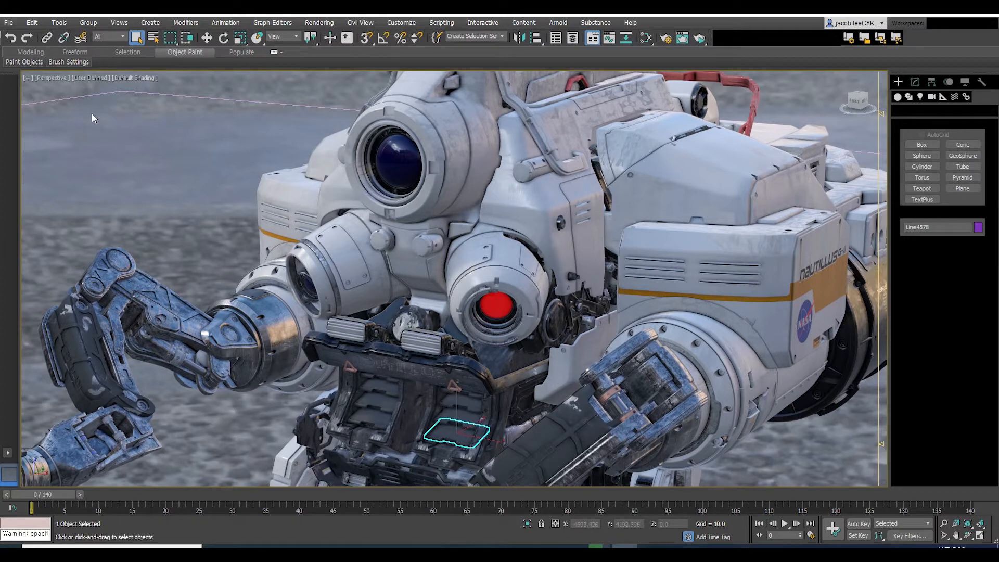
Open the Per-View Presets settings for the robot scene's Perspective viewport and place the window beside a zoomed-out view of the robot.
left_click(88, 78)
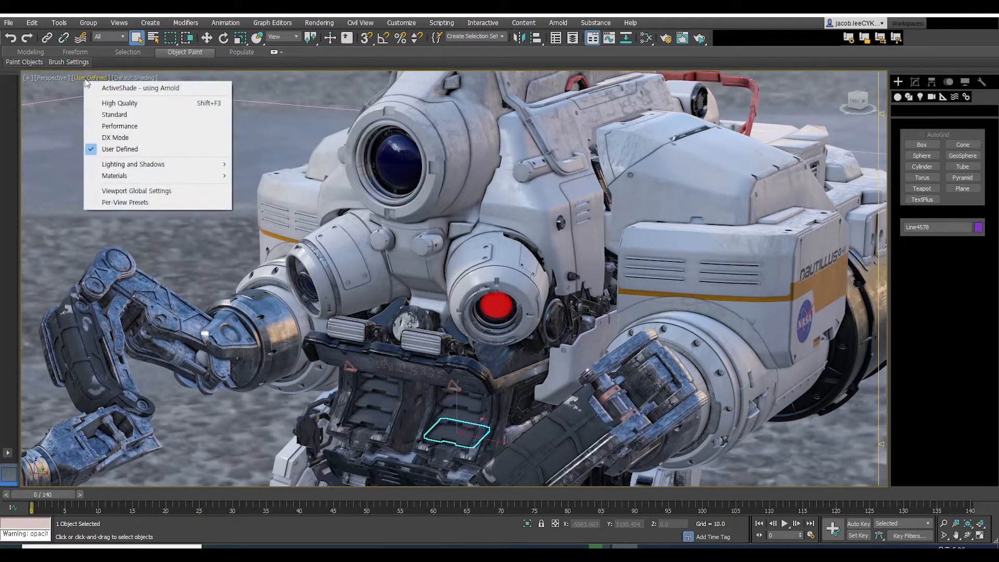
left_click(147, 203)
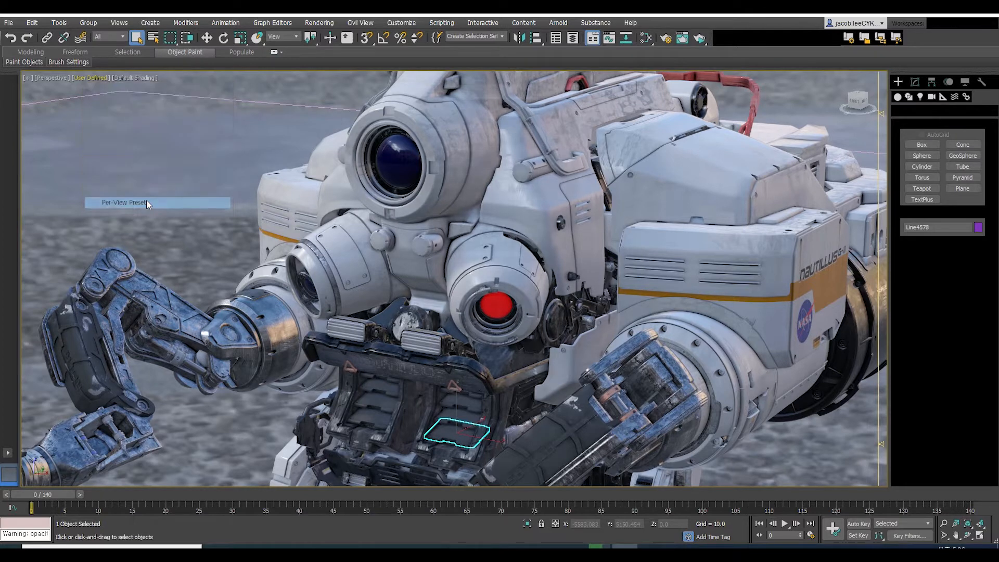
left_click_drag(501, 87, 182, 89)
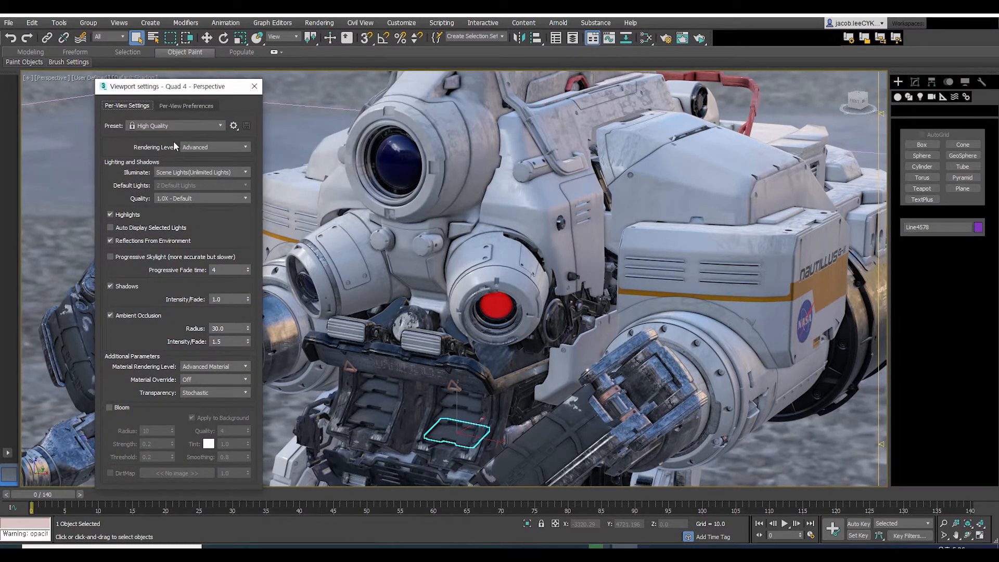
middle_click_drag(468, 223, 577, 268, "alt")
scroll(602, 284, "down", 5)
scroll(602, 277, "up", 4)
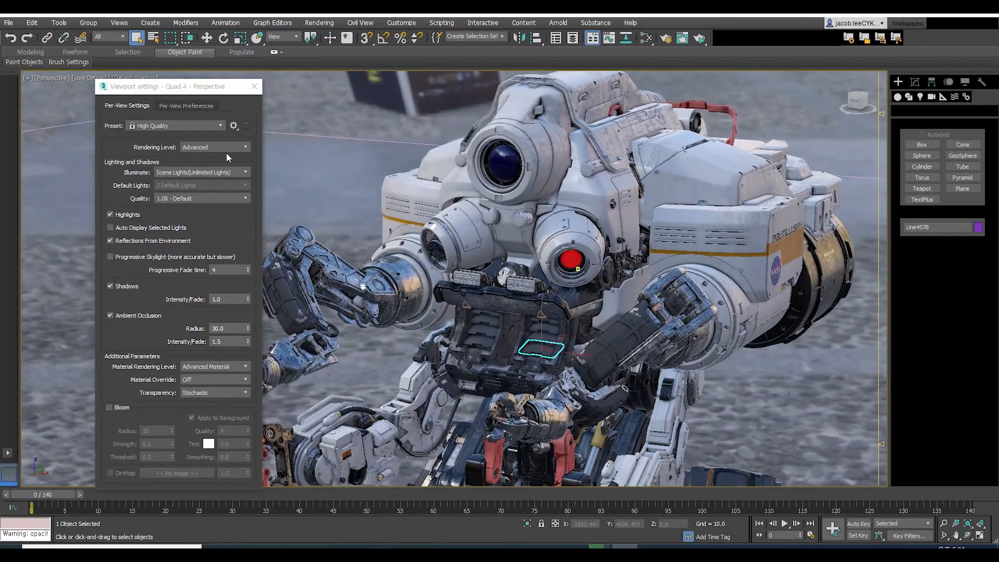
left_click_drag(188, 91, 168, 91)
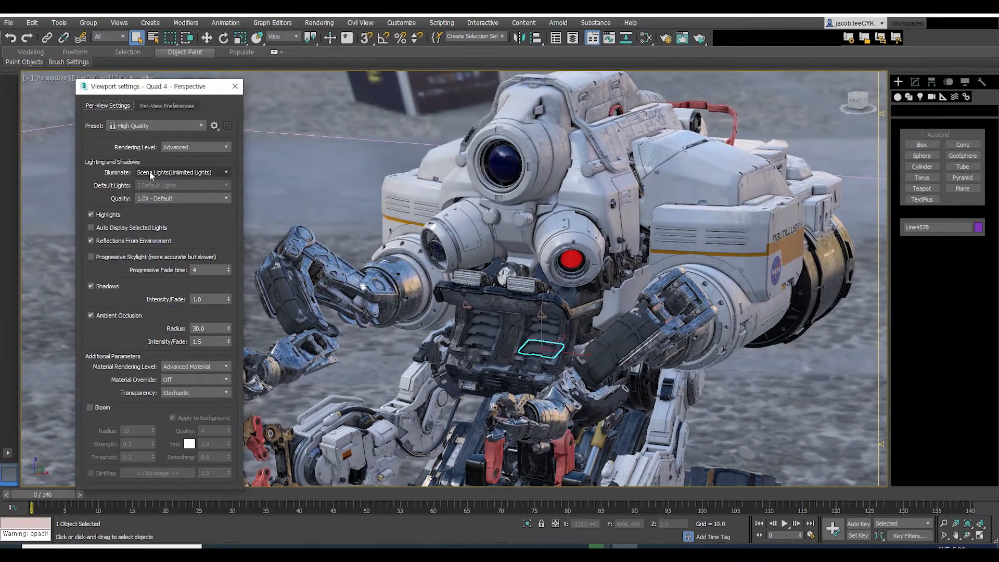
middle_click_drag(341, 228, 330, 224)
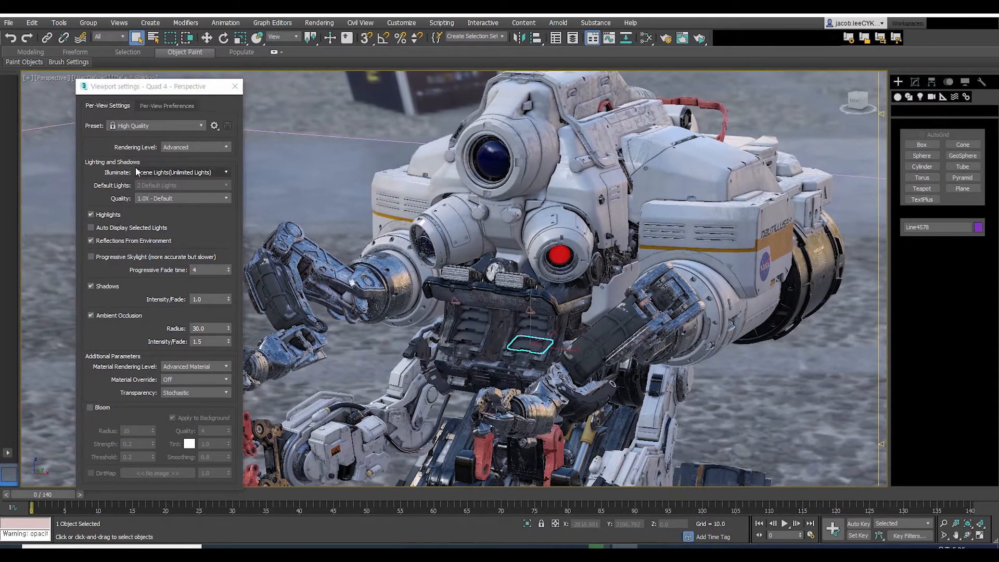
Try the viewport with Highlights off and on again, and try the Progressive Skylight option.
left_click(104, 214)
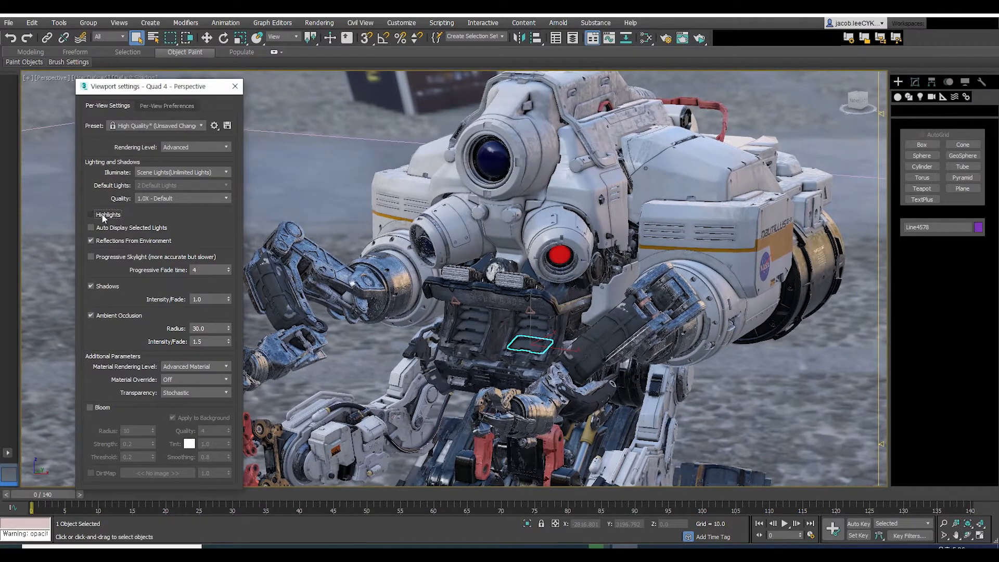
left_click(103, 216)
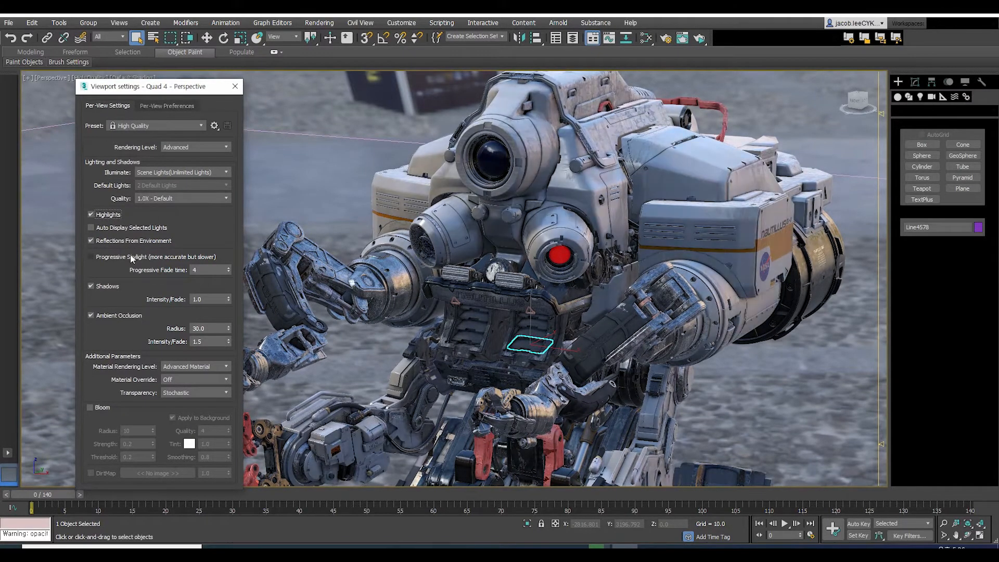
left_click(118, 258)
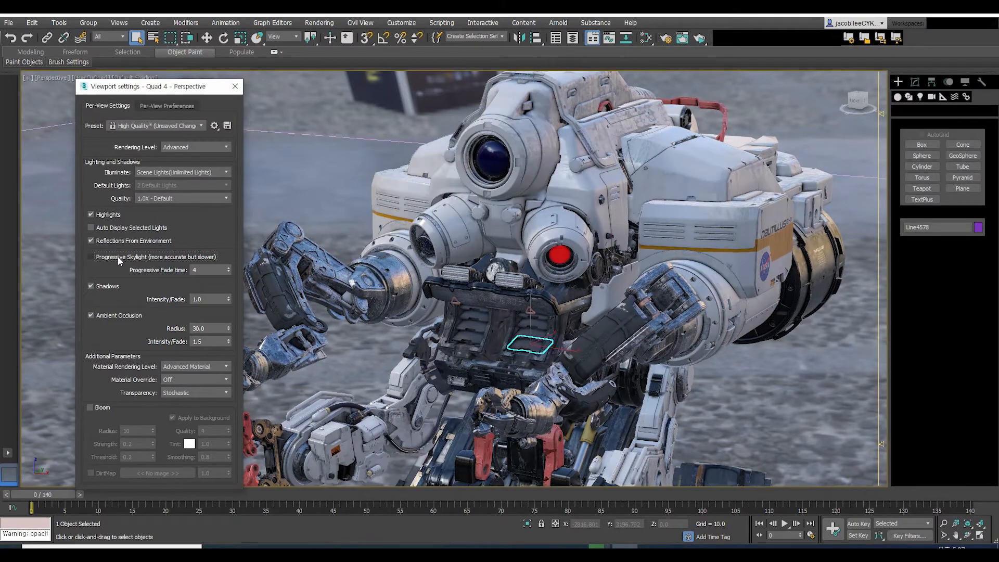
Toggle viewport Shadows off and on to compare, and try a shadow Intensity/Fade of 0.0 before setting it back to 1.0.
left_click(107, 287)
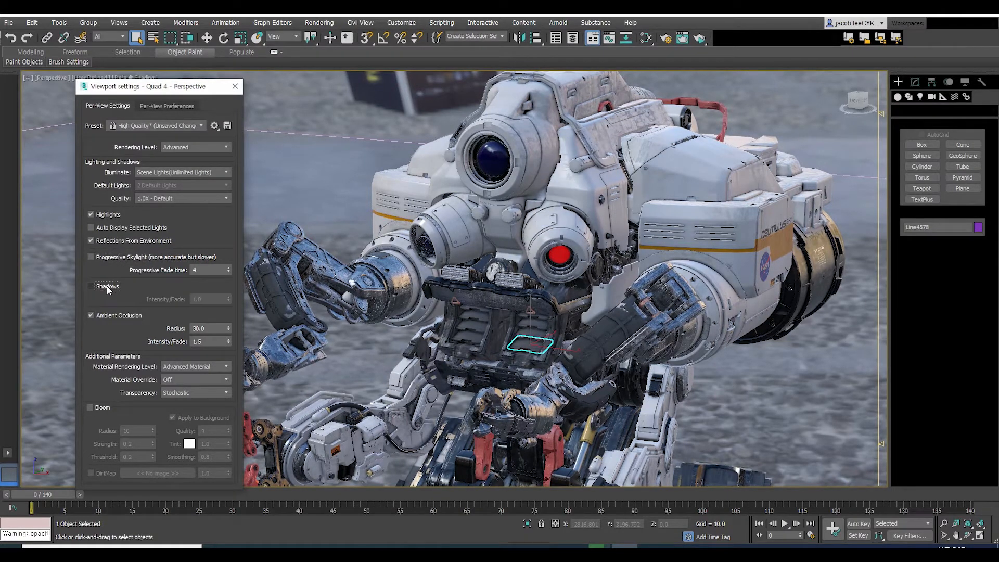
left_click(108, 287)
left_click(108, 287)
left_click(107, 286)
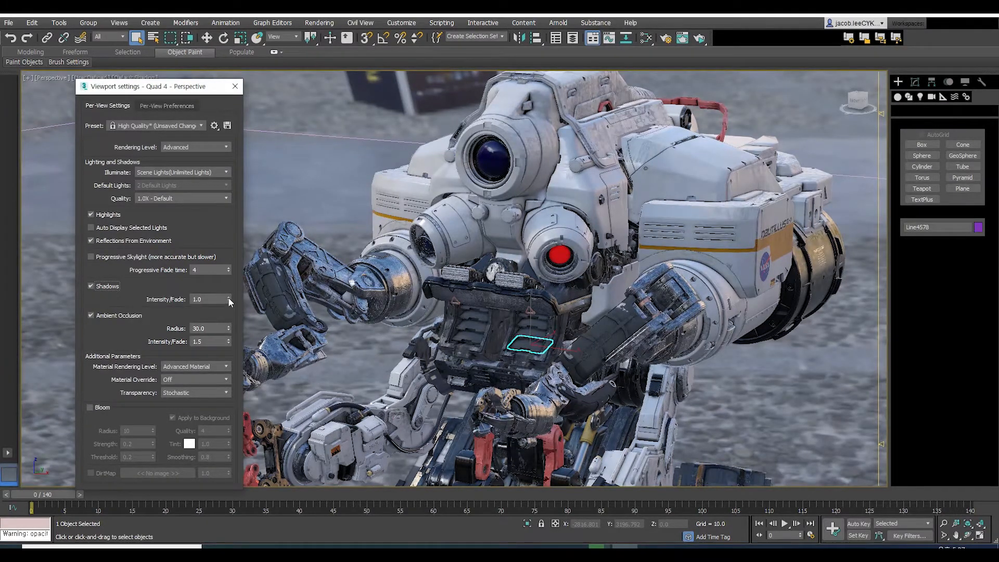
left_click_drag(229, 299, 229, 390)
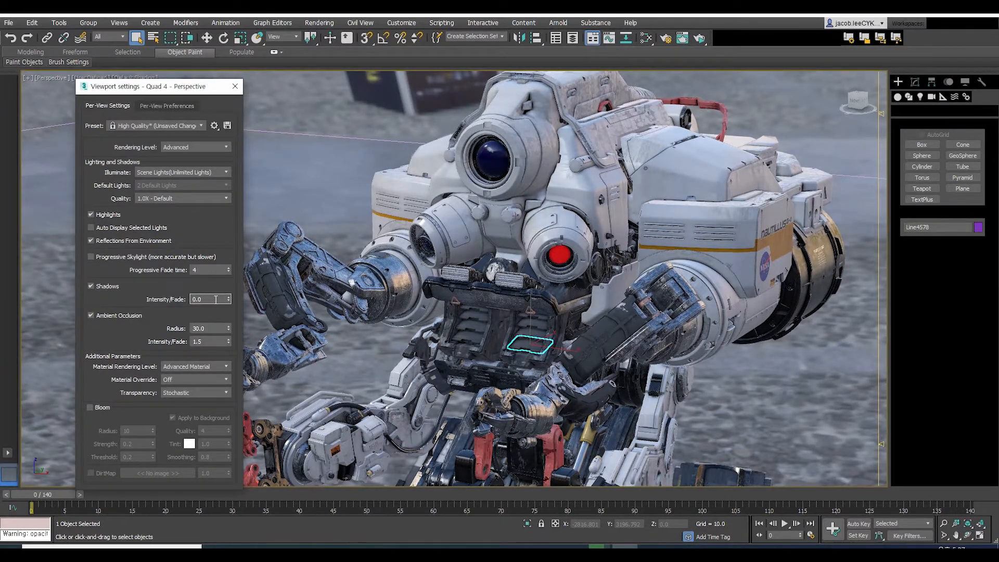
type("1")
key("Return")
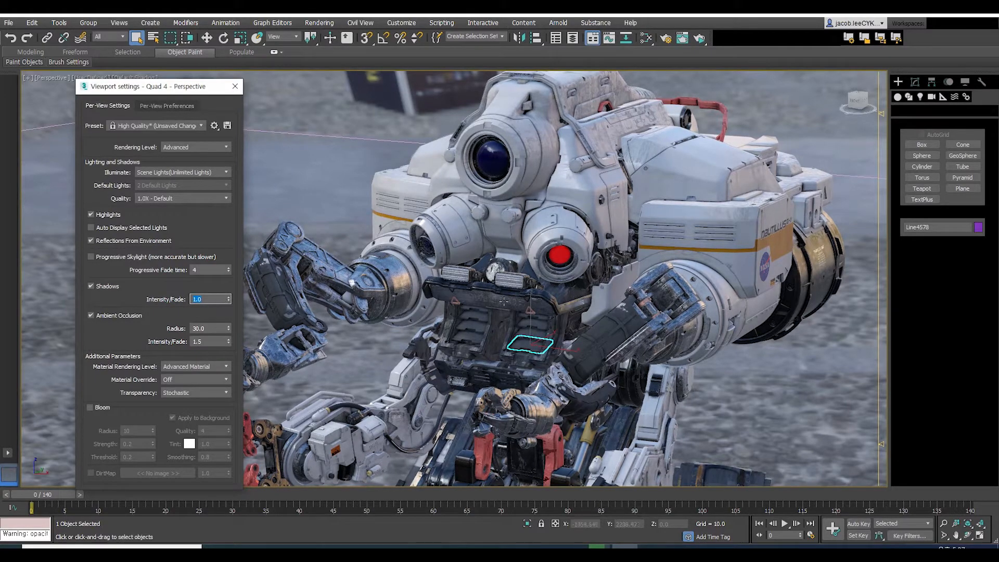
Compare the robot's front in close-up with Ambient Occlusion off and on, leaving it enabled.
middle_click_drag(512, 308, 551, 323, "alt")
scroll(536, 303, "up", 3)
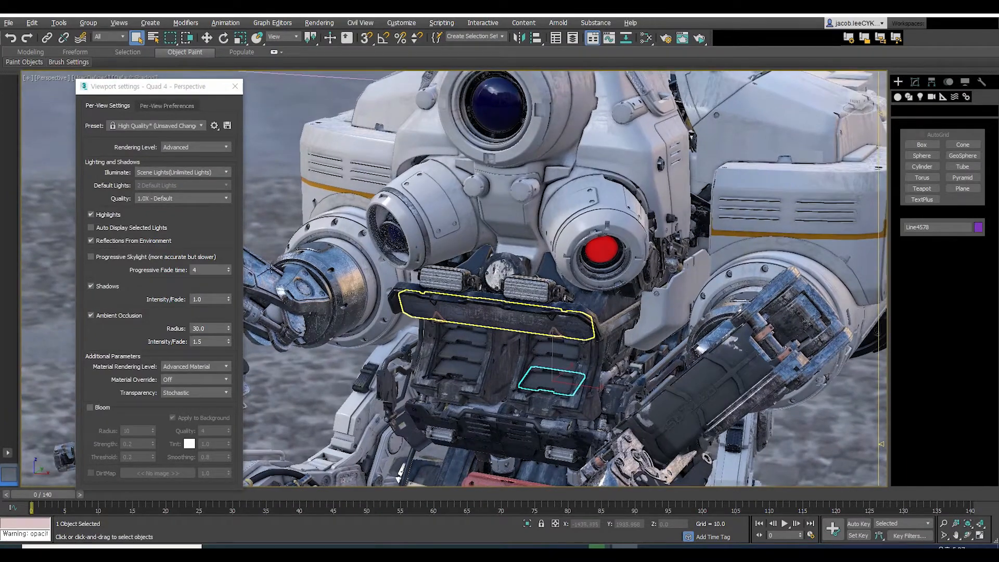
left_click(116, 313)
left_click(117, 313)
left_click(116, 314)
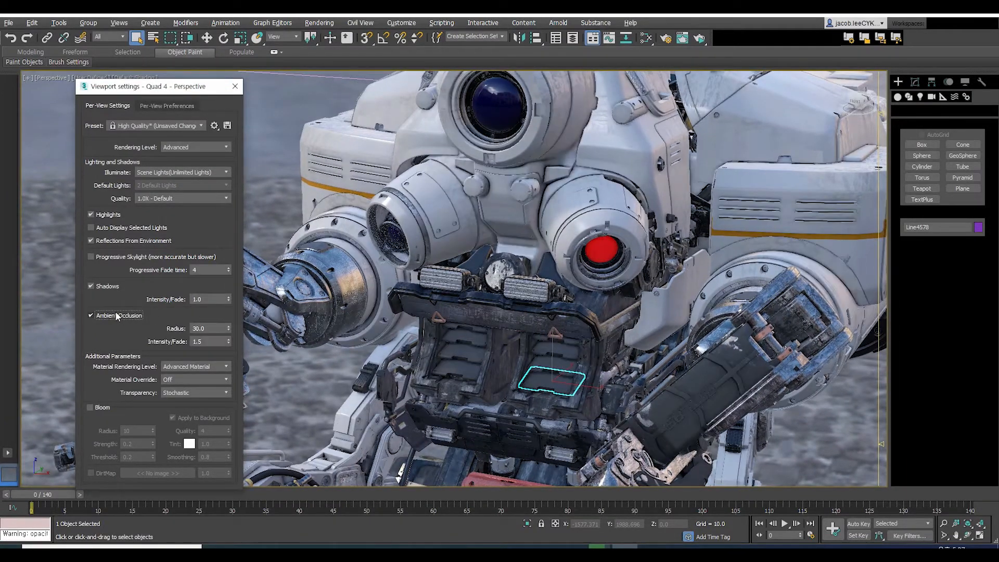
left_click(115, 312)
left_click(115, 312)
Try an Ambient Occlusion radius of 53.0 with Intensity/Fade set to 1.0.
mouse_move(228, 328)
left_mouse_down()
mouse_move(229, 492)
mouse_move(227, 456)
left_mouse_up()
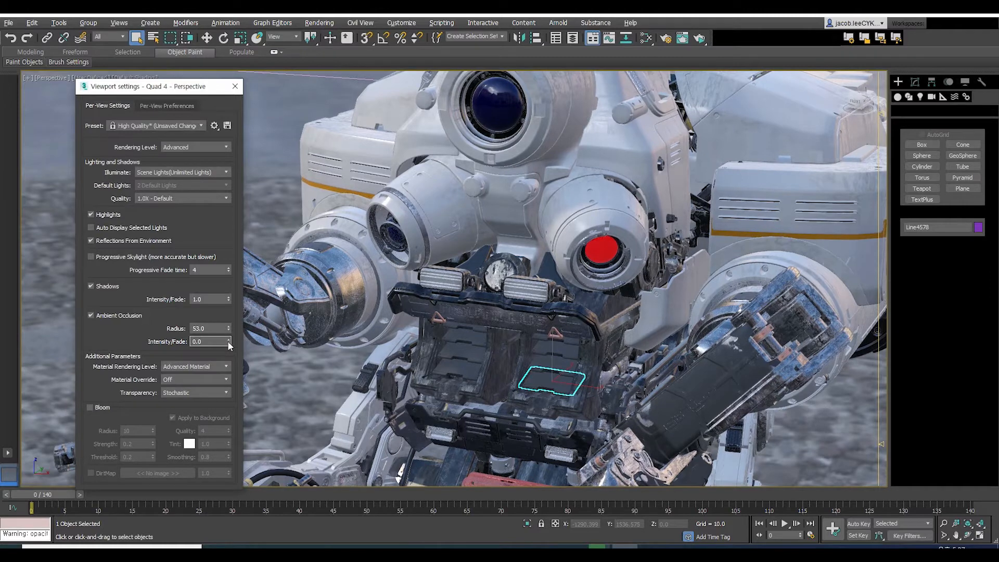
left_click_drag(228, 343, 230, 300)
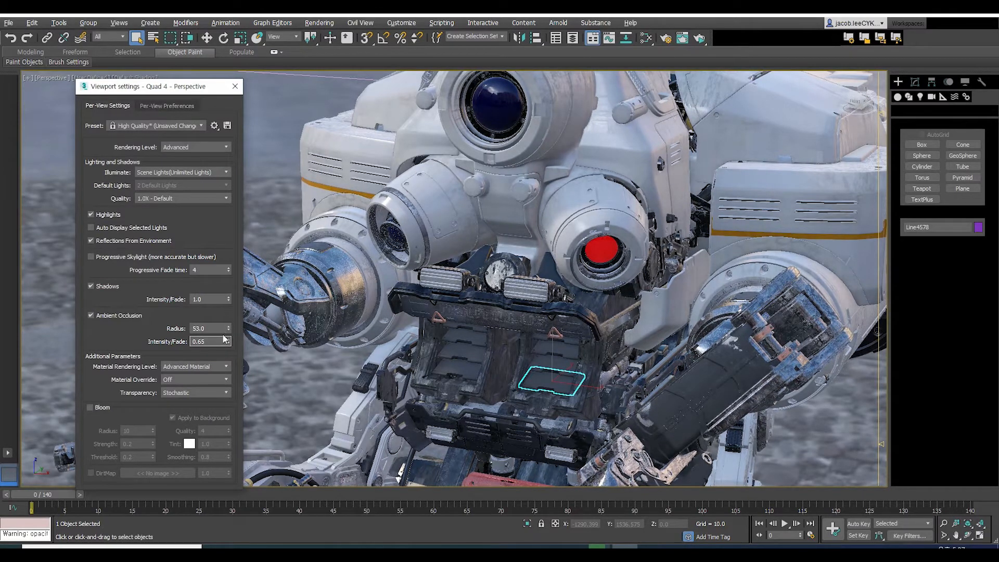
left_click_drag(209, 342, 173, 342)
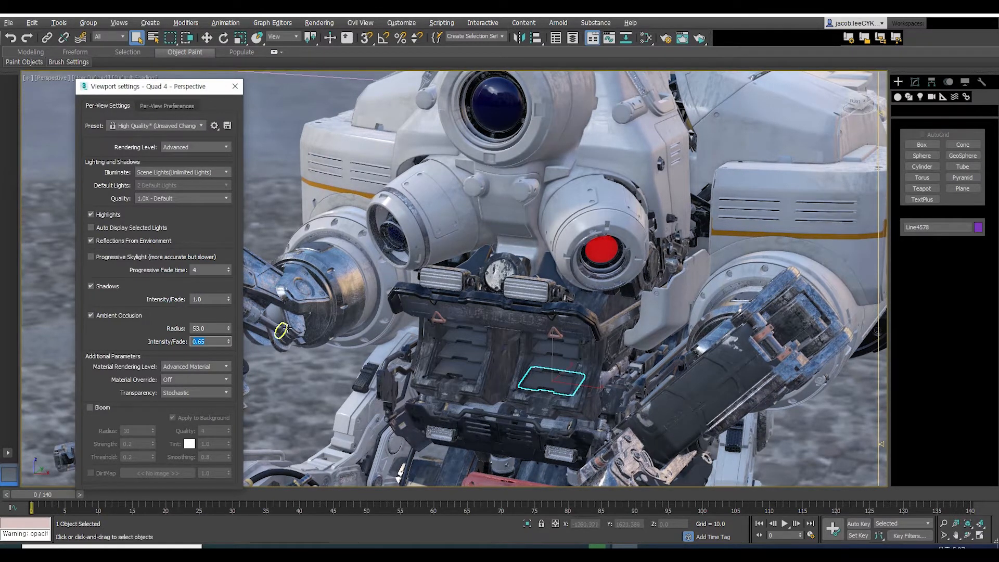
type("1")
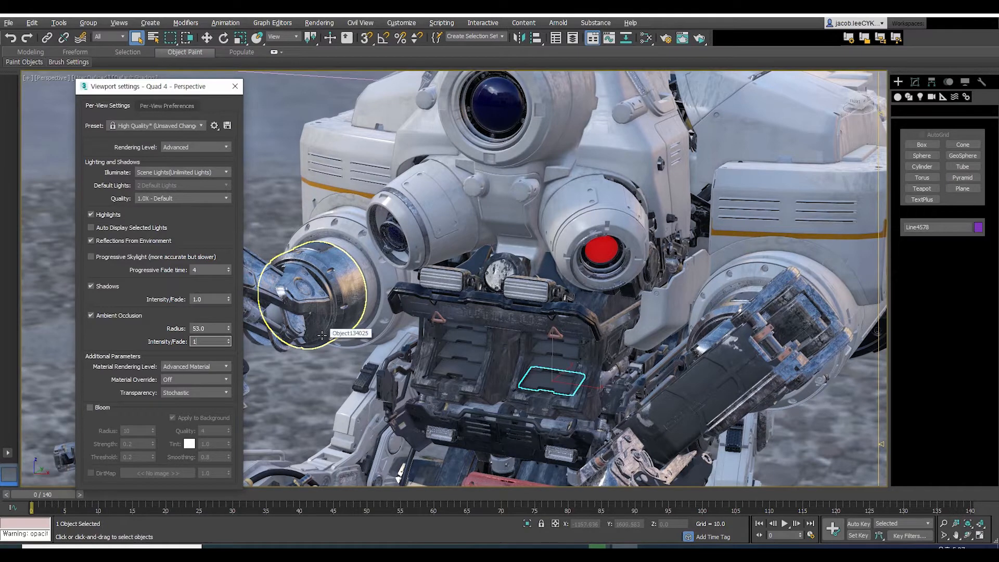
key("Return")
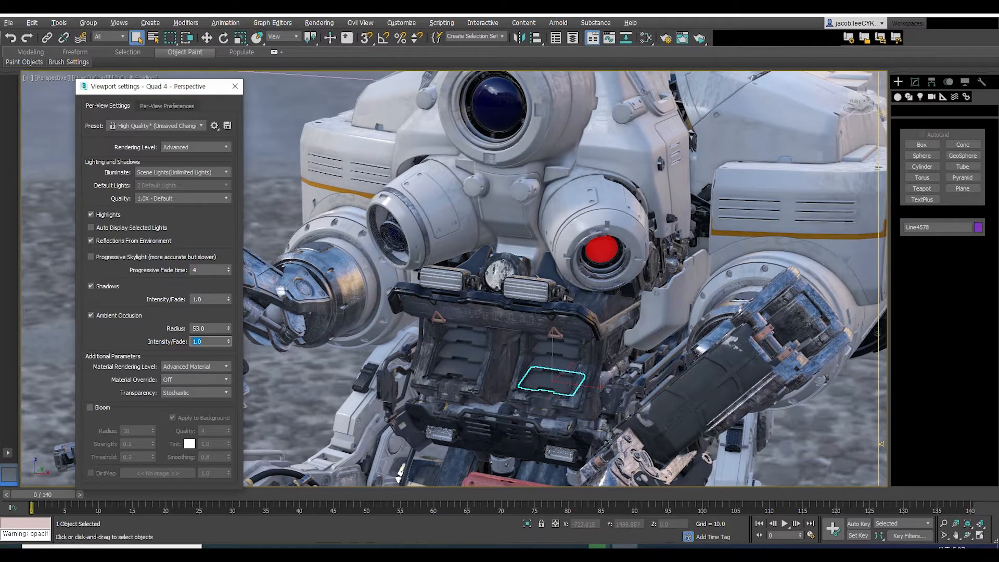
Raise the Ambient Occlusion Intensity/Fade to 1.51 and reset its radius to 0.0.
left_click(229, 343)
left_click_drag(230, 343, 226, 329)
right_click(229, 328)
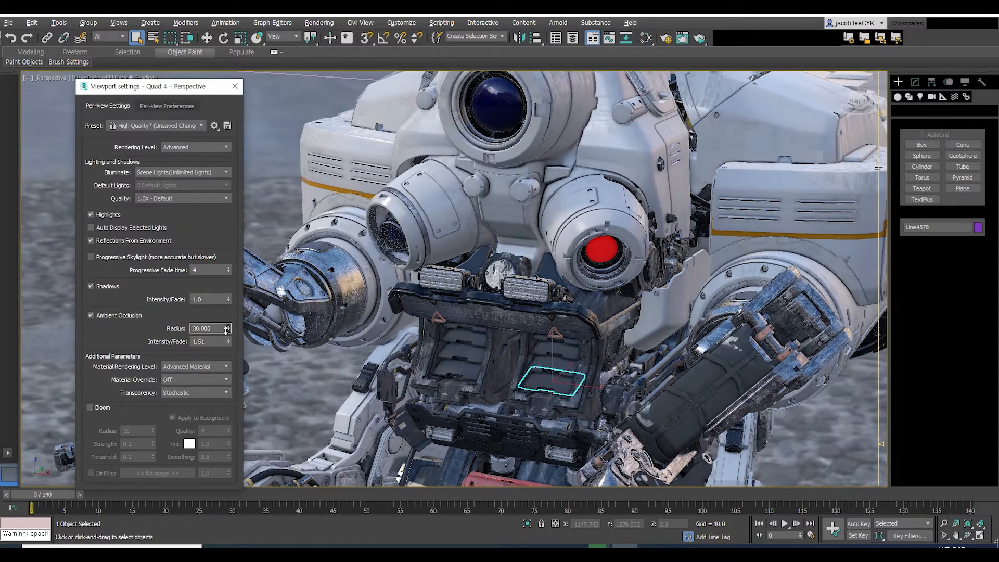
right_click(227, 328)
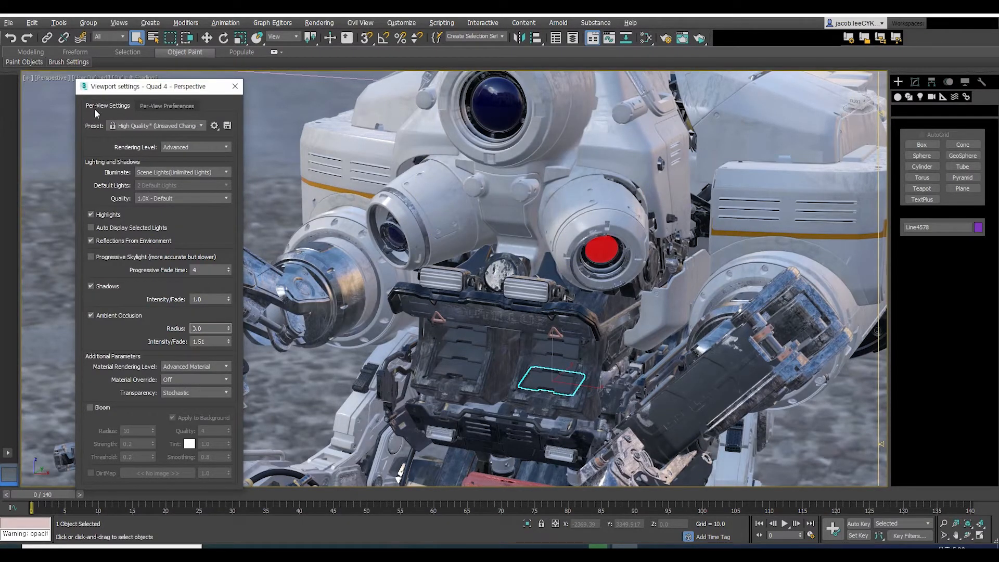
left_click(199, 126)
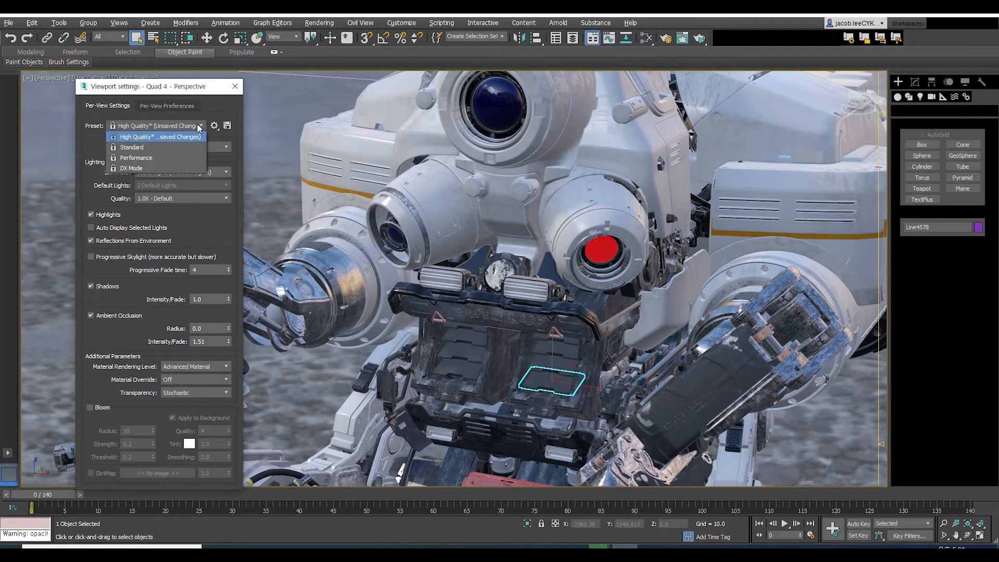
left_click(199, 127)
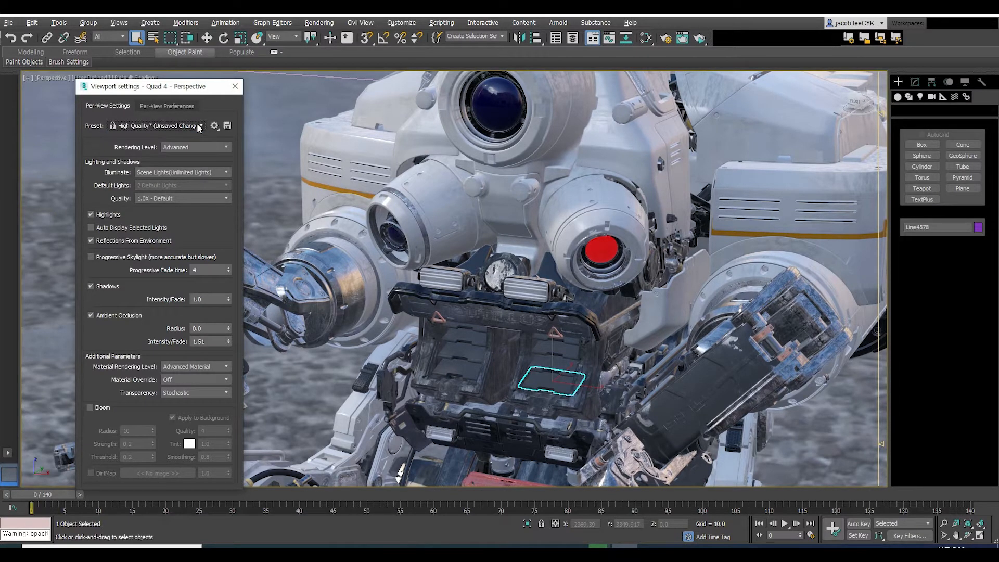
left_click(215, 125)
left_click(191, 128)
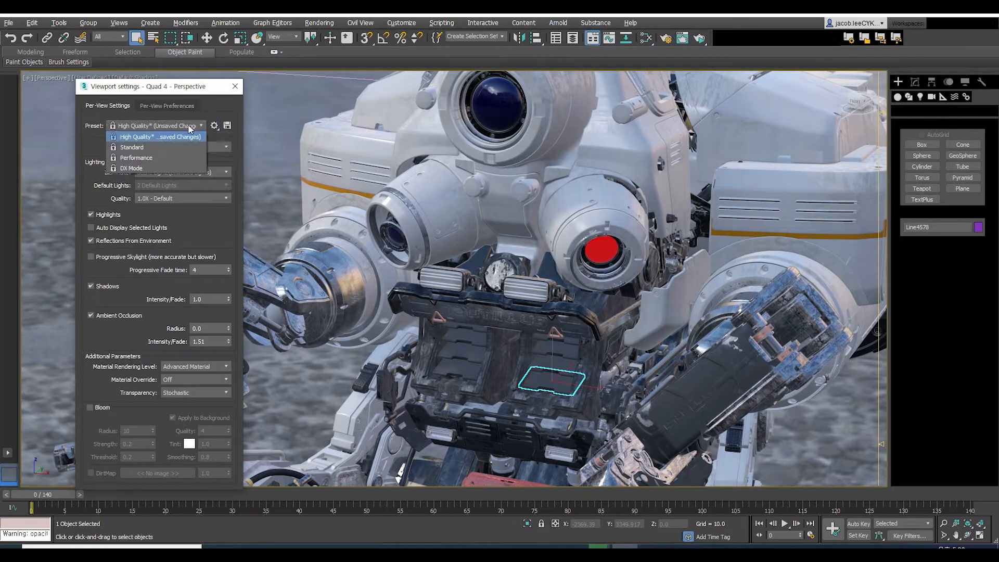
left_click(190, 128)
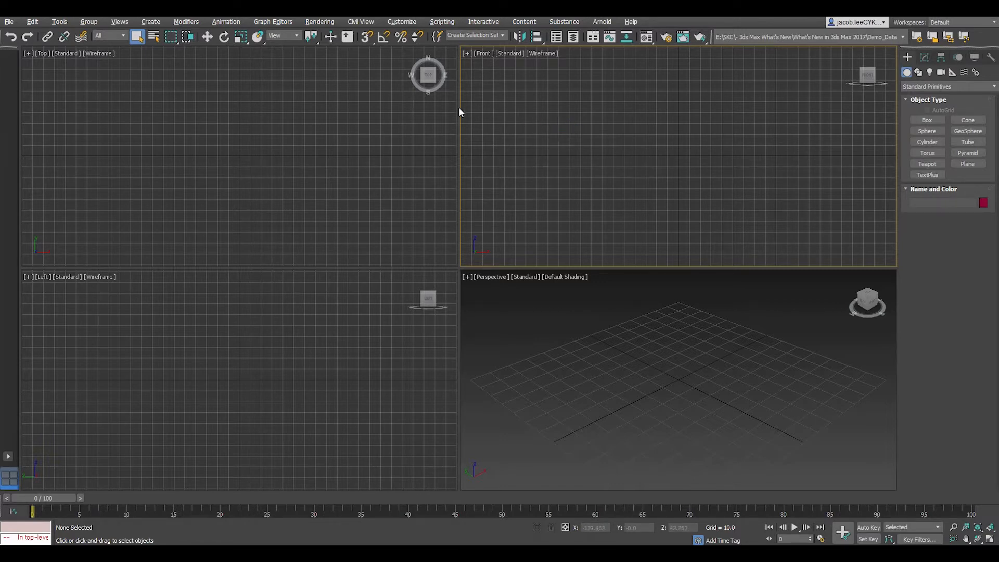
Disable the V-Ray main, V-Ray additional, Civil View and Alembic plug-in packages in the Plug-in Manager and close it.
left_click(402, 22)
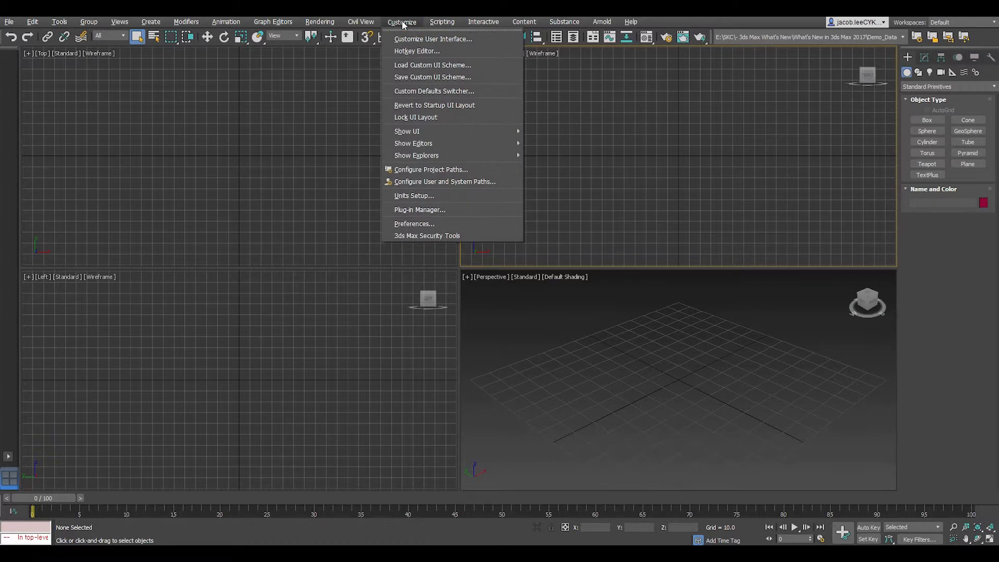
left_click(434, 210)
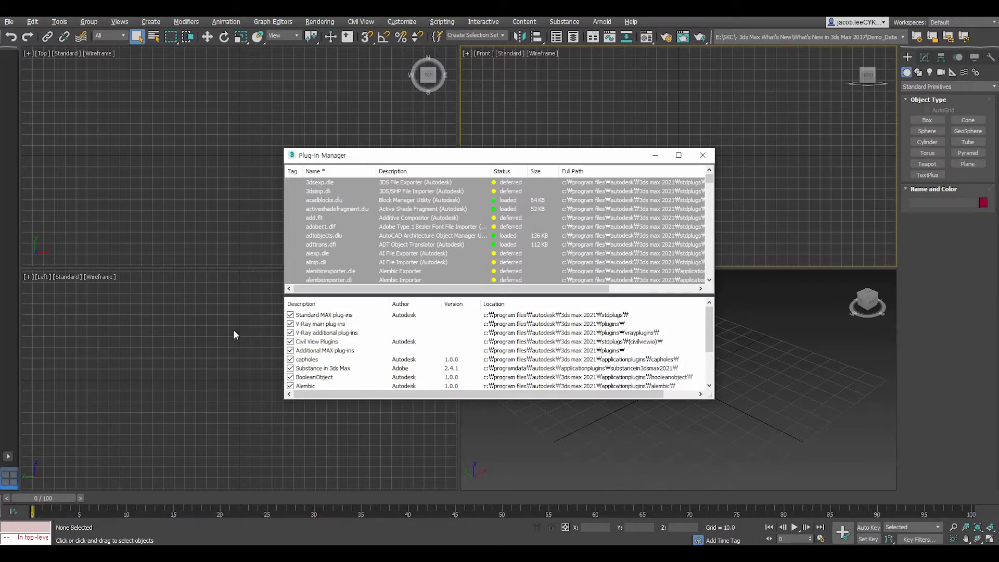
left_click(290, 324)
left_click(290, 333)
left_click(291, 342)
left_click(291, 386)
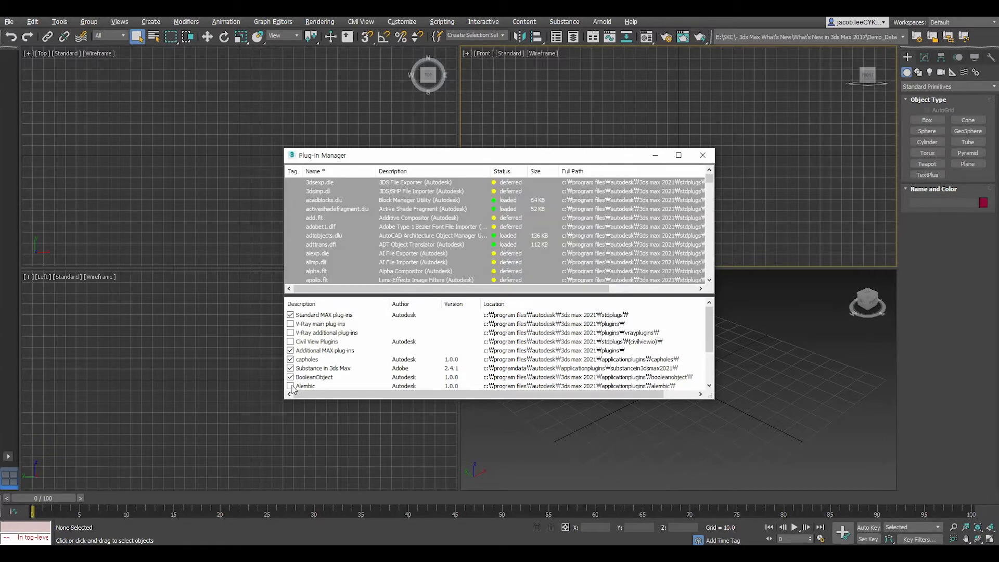
left_click_drag(710, 345, 713, 368)
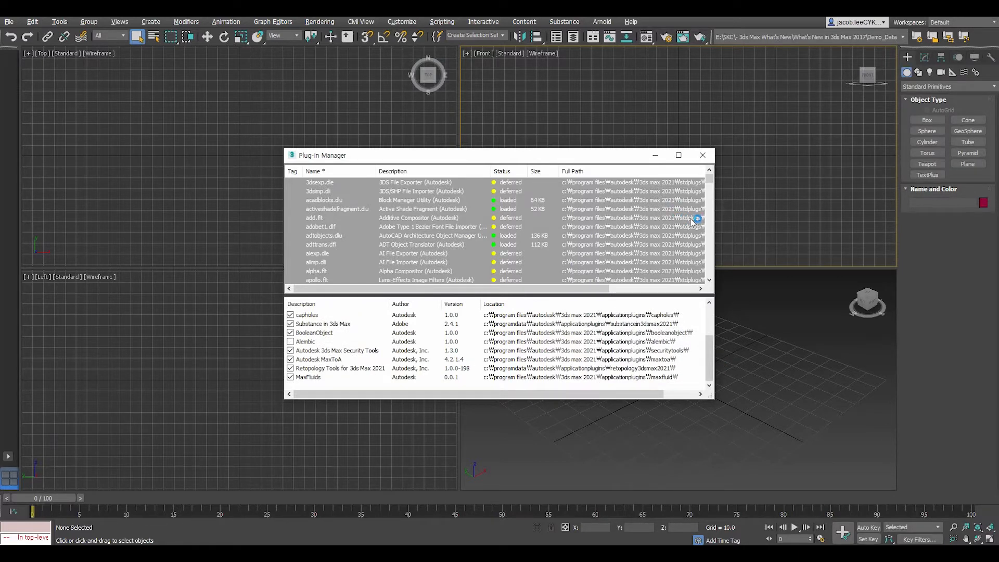
left_click(703, 156)
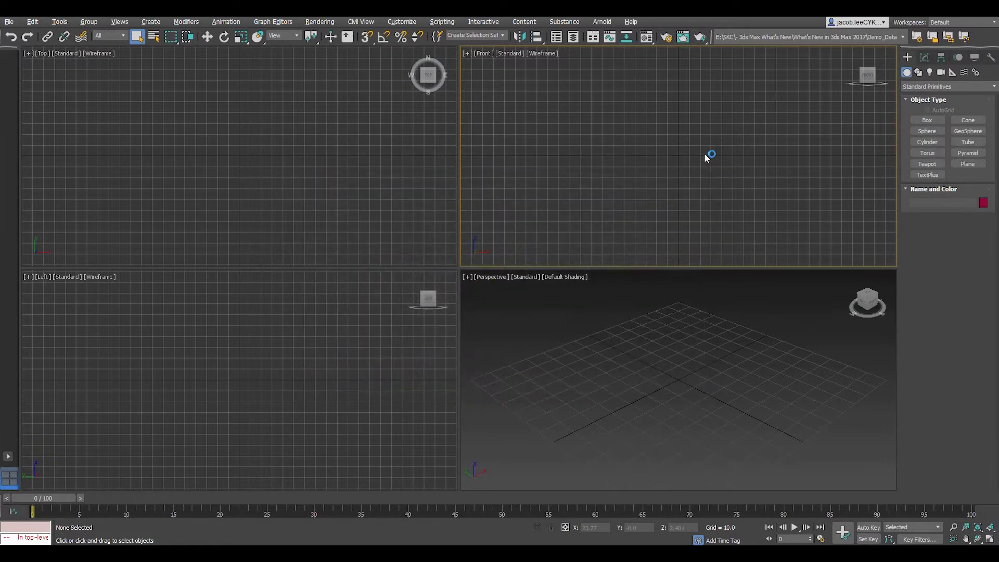
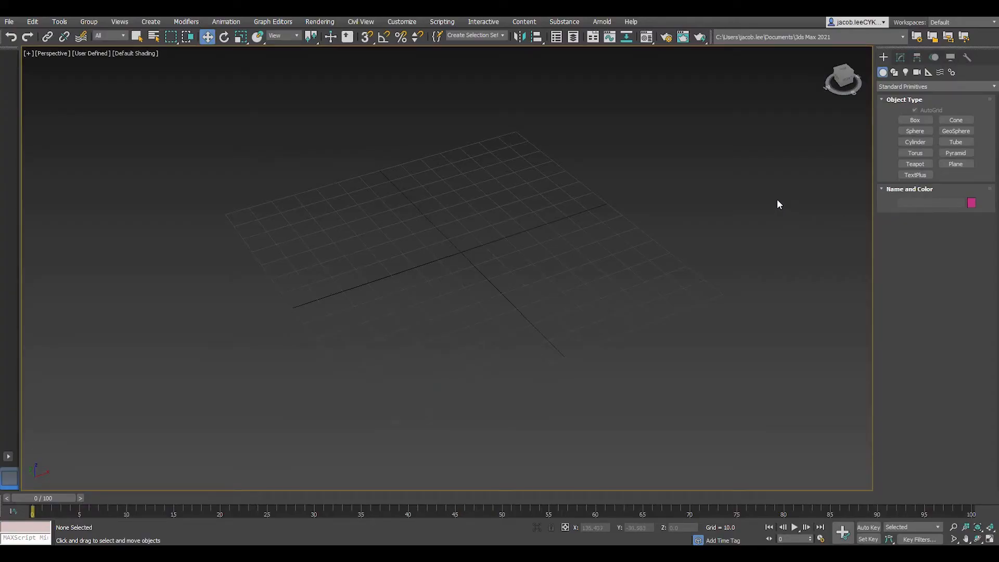
Start the Freehand spline tool and switch the viewport to the Top view.
left_click(894, 73)
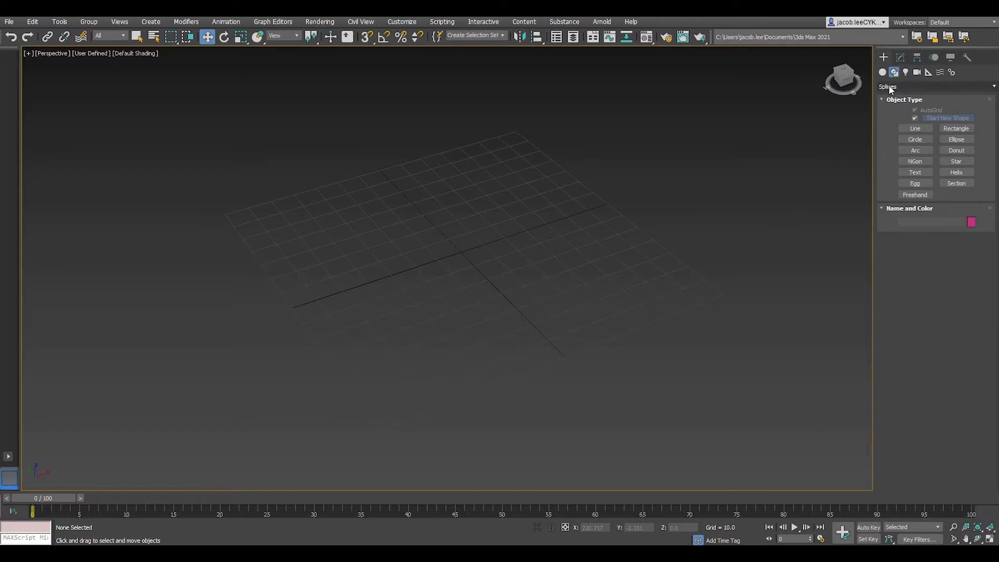
left_click(922, 85)
left_click(922, 85)
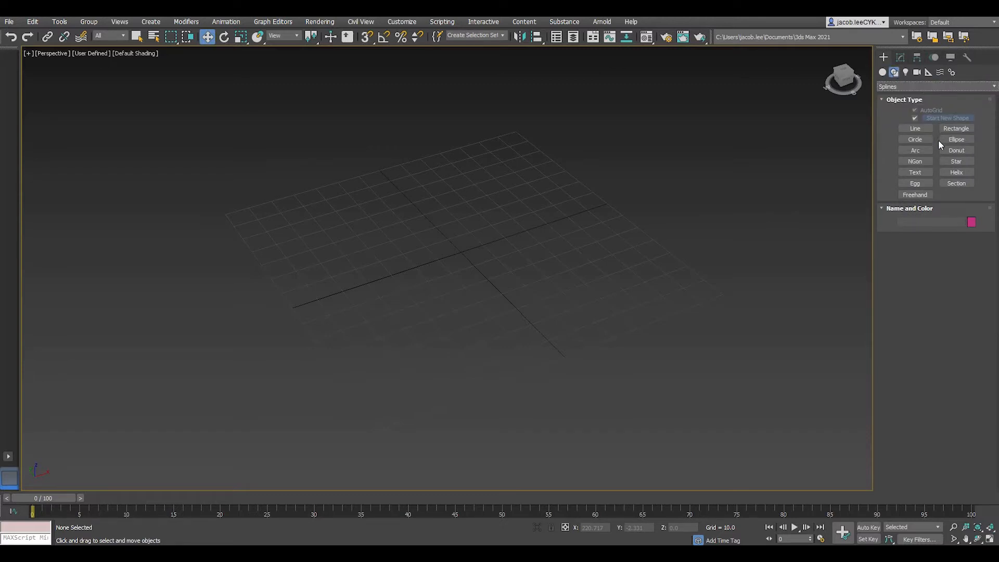
left_click(916, 195)
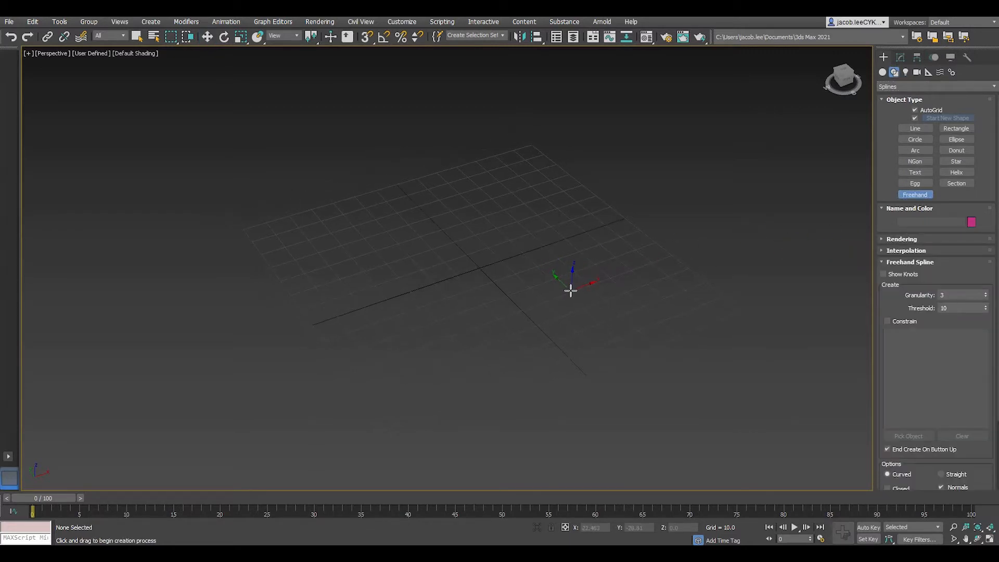
key("t")
middle_click_drag(496, 298, 503, 301)
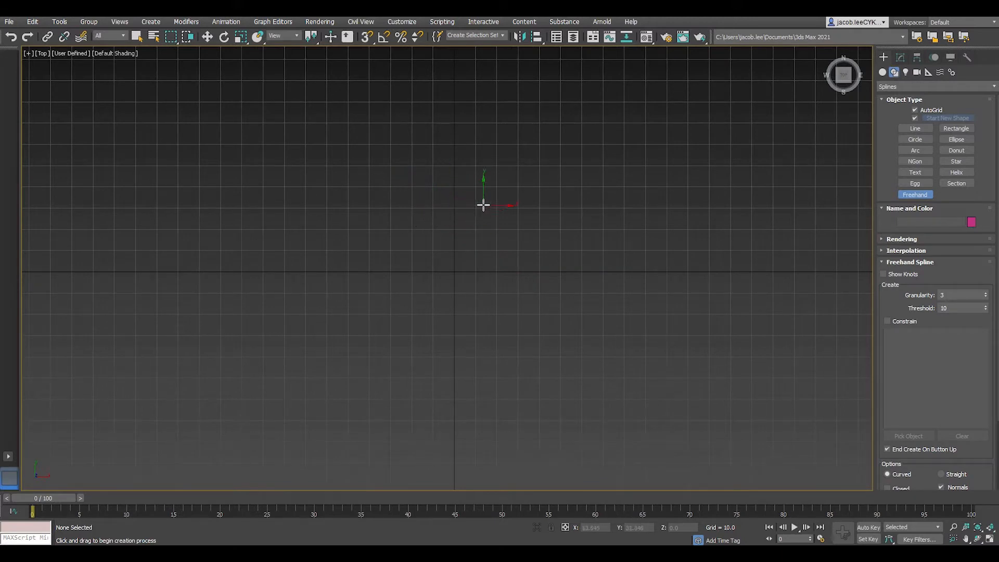
Try drawing several open freehand splines around the grid's centre, undoing each one.
mouse_move(466, 212)
left_mouse_down()
mouse_move(455, 179)
mouse_move(404, 252)
mouse_move(336, 392)
mouse_move(654, 359)
left_mouse_up()
left_click_drag(654, 323, 544, 225)
key("ctrl+z")
mouse_move(400, 237)
left_mouse_down()
mouse_move(454, 174)
mouse_move(562, 384)
mouse_move(368, 354)
mouse_move(349, 235)
left_mouse_up()
key("ctrl+z")
mouse_move(463, 155)
left_mouse_down()
mouse_move(426, 174)
mouse_move(698, 411)
mouse_move(588, 154)
left_mouse_up()
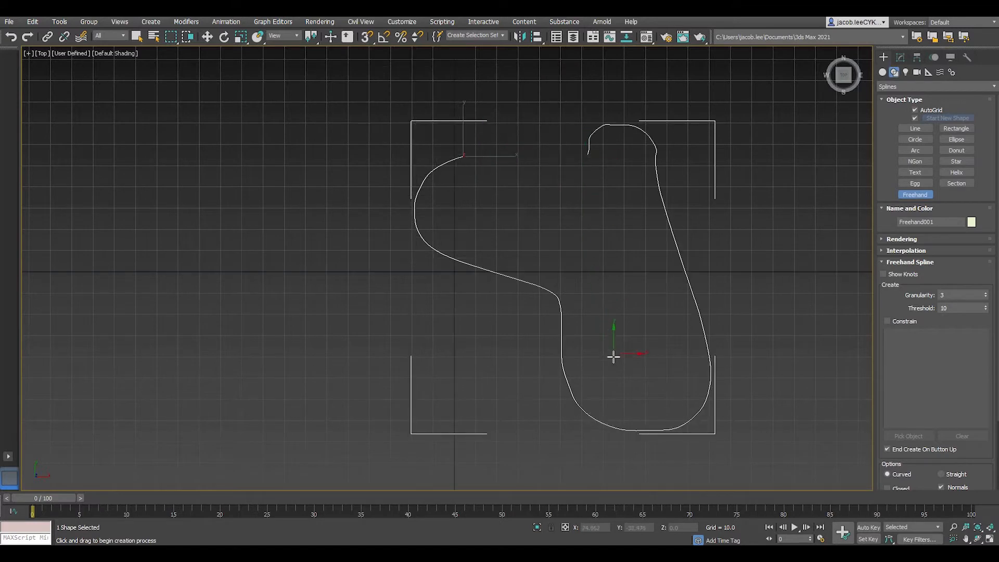
key("ctrl+z")
mouse_move(457, 172)
left_mouse_down()
mouse_move(361, 208)
mouse_move(411, 395)
mouse_move(551, 268)
left_mouse_up()
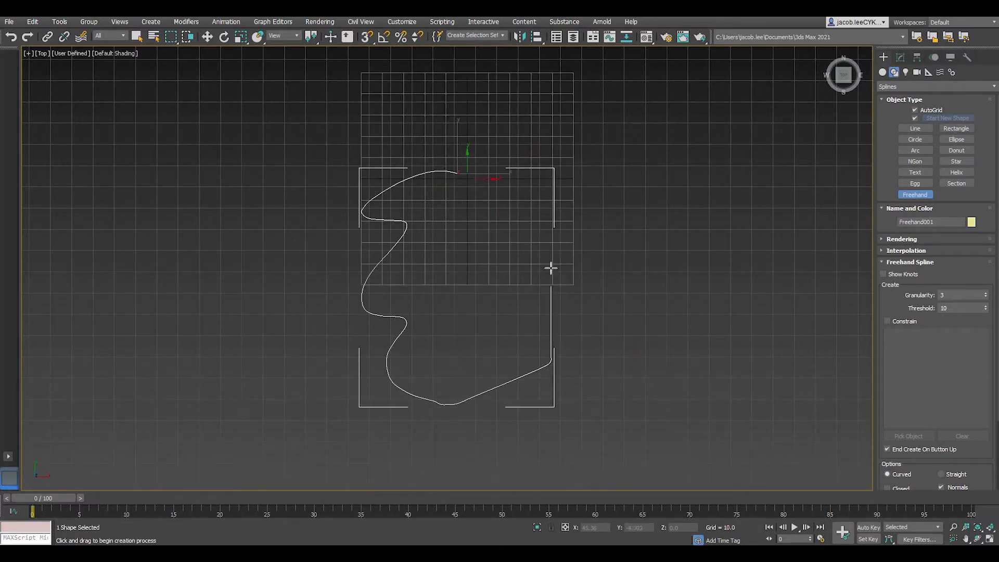
key("ctrl+z")
mouse_move(449, 183)
left_mouse_down()
mouse_move(405, 260)
mouse_move(539, 332)
mouse_move(540, 293)
left_mouse_up()
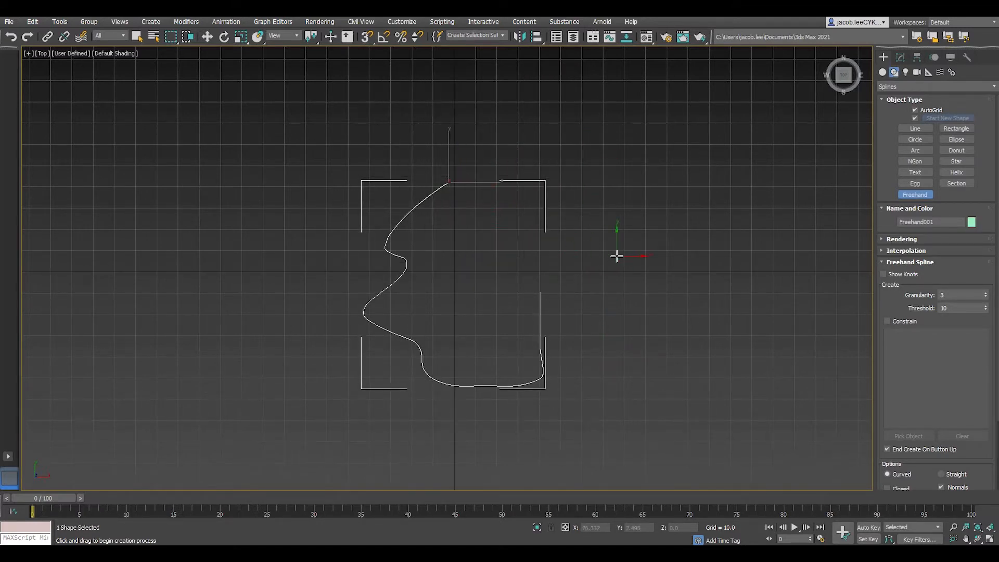
key("ctrl+z")
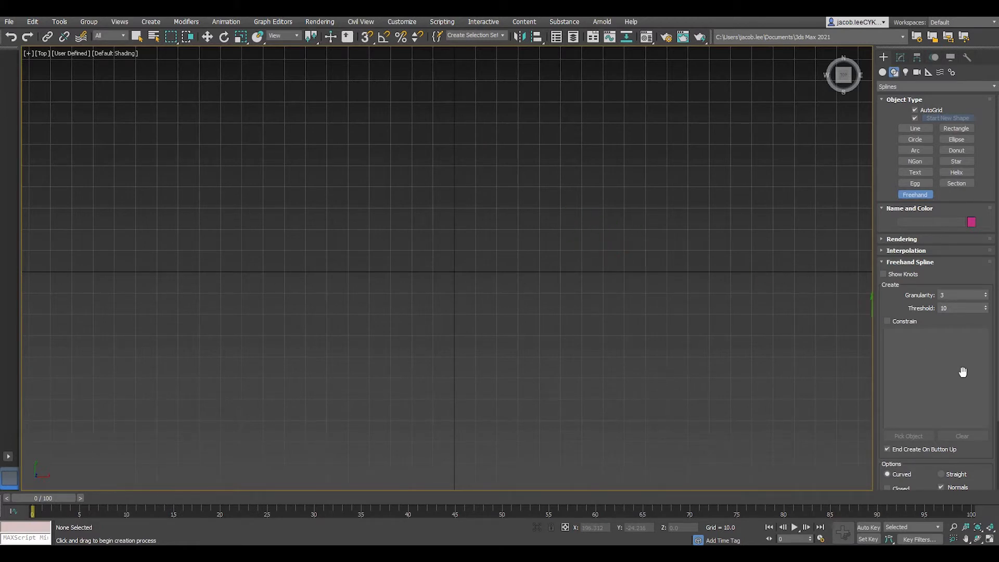
Enable the Closed option and draw freehand test shapes, keeping only a roughly rectangular closed outline around the grid's centre.
scroll(921, 404, "down", 2)
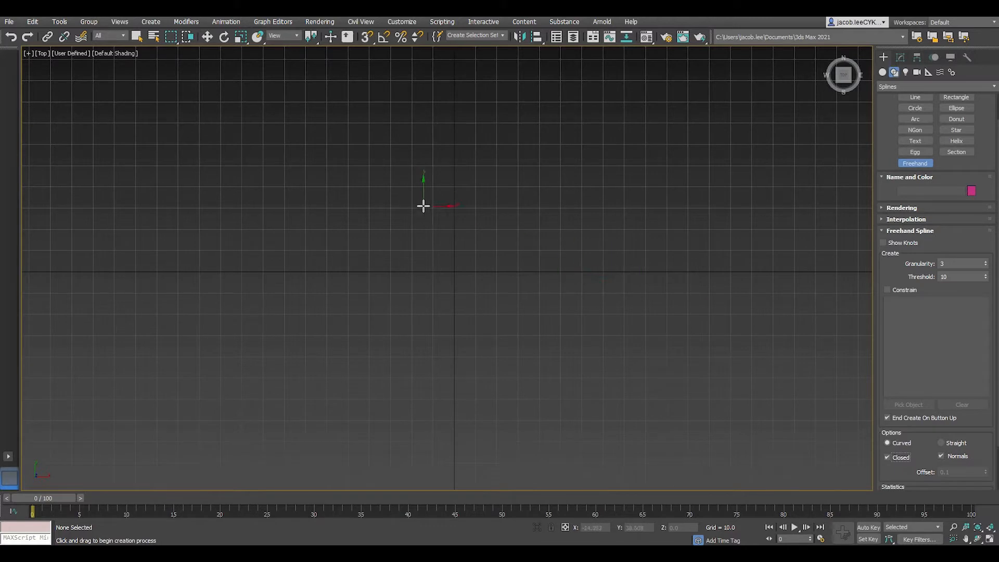
mouse_move(379, 211)
left_mouse_down()
mouse_move(609, 306)
mouse_move(624, 230)
left_mouse_up()
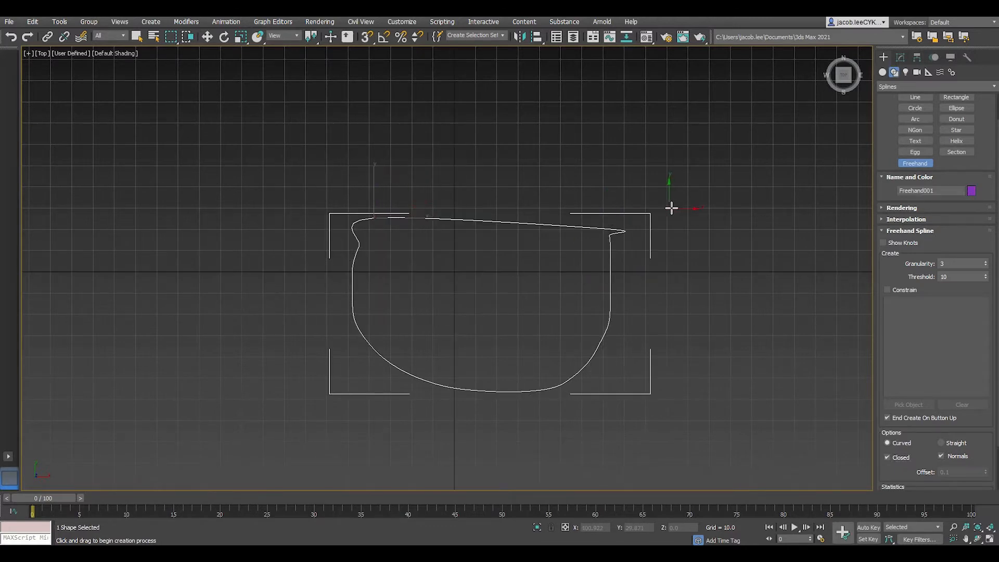
key("ctrl+z")
mouse_move(440, 235)
left_mouse_down()
mouse_move(385, 328)
mouse_move(604, 226)
left_mouse_up()
key("ctrl+z")
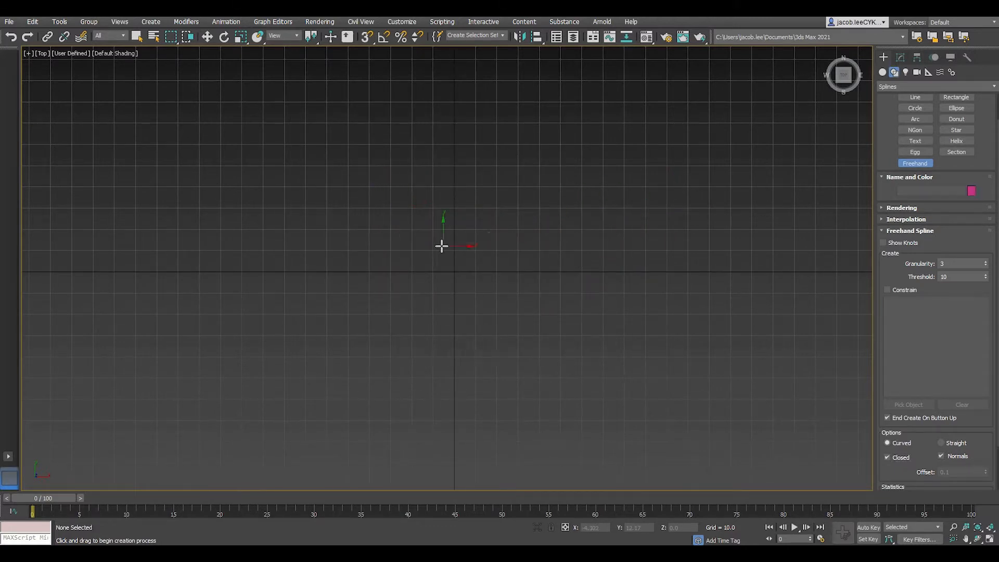
left_click_drag(396, 277, 629, 375)
key("ctrl+z")
mouse_move(375, 231)
left_mouse_down()
mouse_move(363, 228)
mouse_move(537, 382)
mouse_move(650, 227)
left_mouse_up()
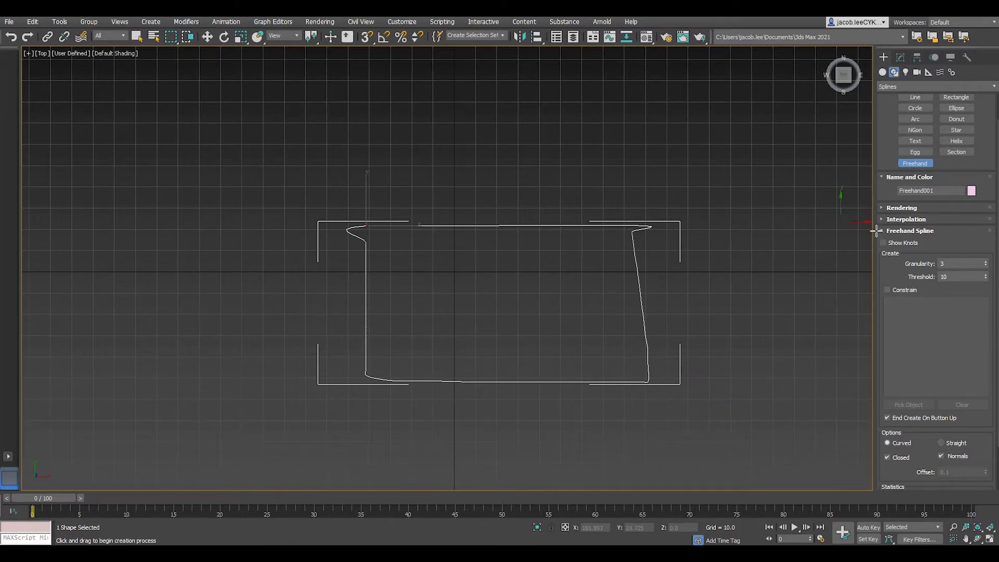
key("w")
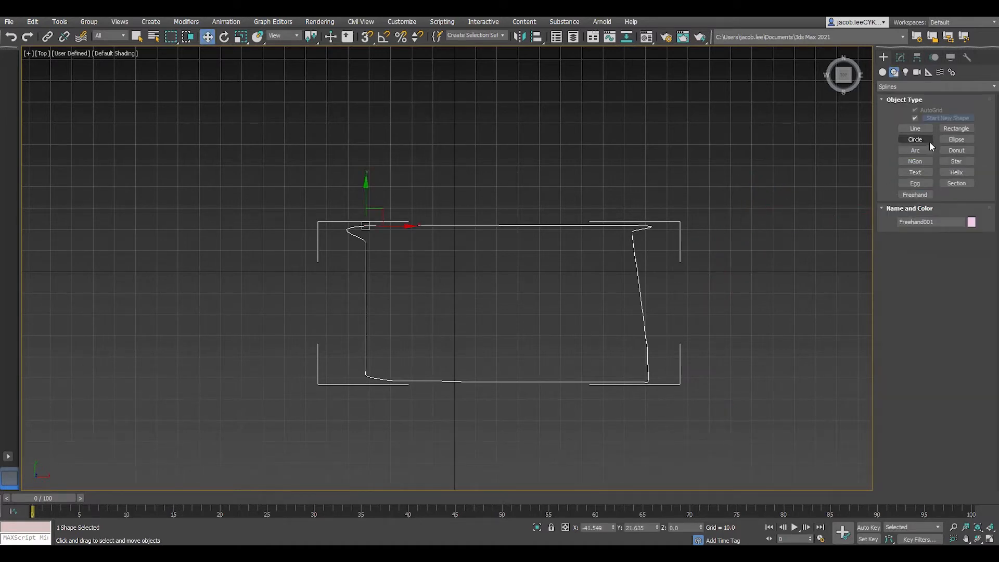
Draw a circle and move it so it overlaps the upper-left corner of the freehand outline.
left_click(927, 142)
left_click_drag(317, 189, 413, 238)
key("w")
left_click_drag(333, 173, 380, 181)
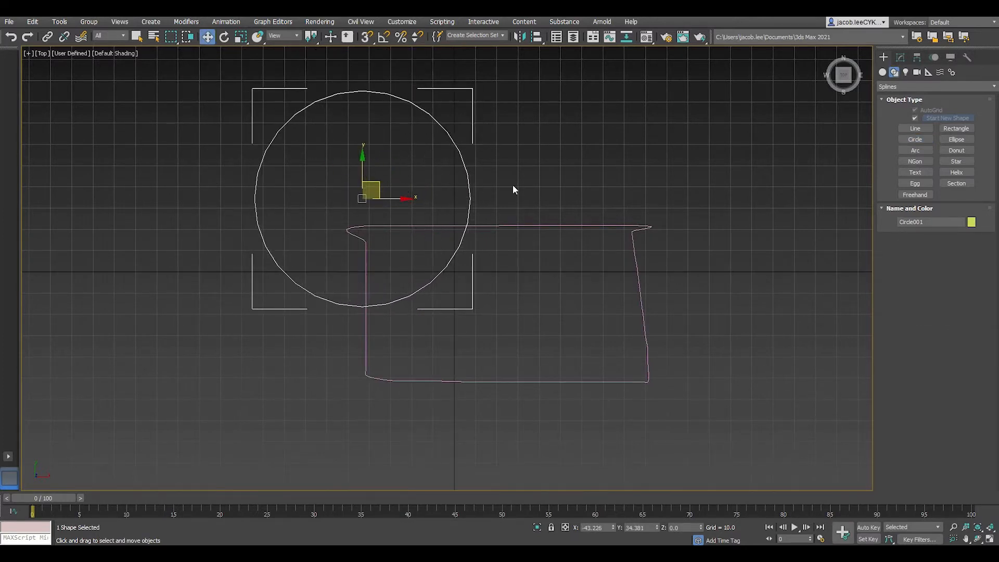
Draw a rectangle and move it so it overlaps the upper-right corner of the freehand outline.
left_click(956, 128)
left_click_drag(583, 148, 754, 297)
key("w")
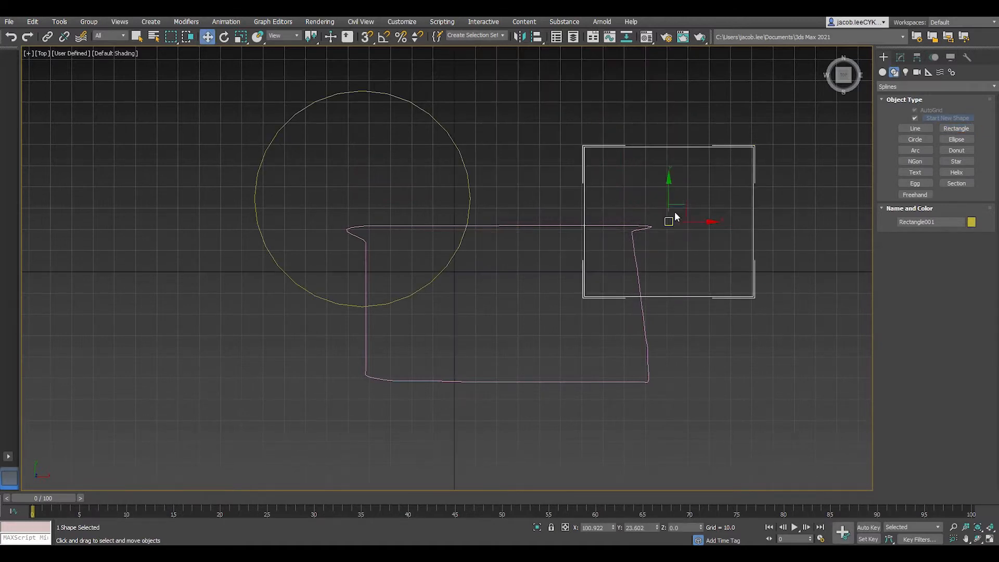
left_click_drag(675, 212, 646, 190)
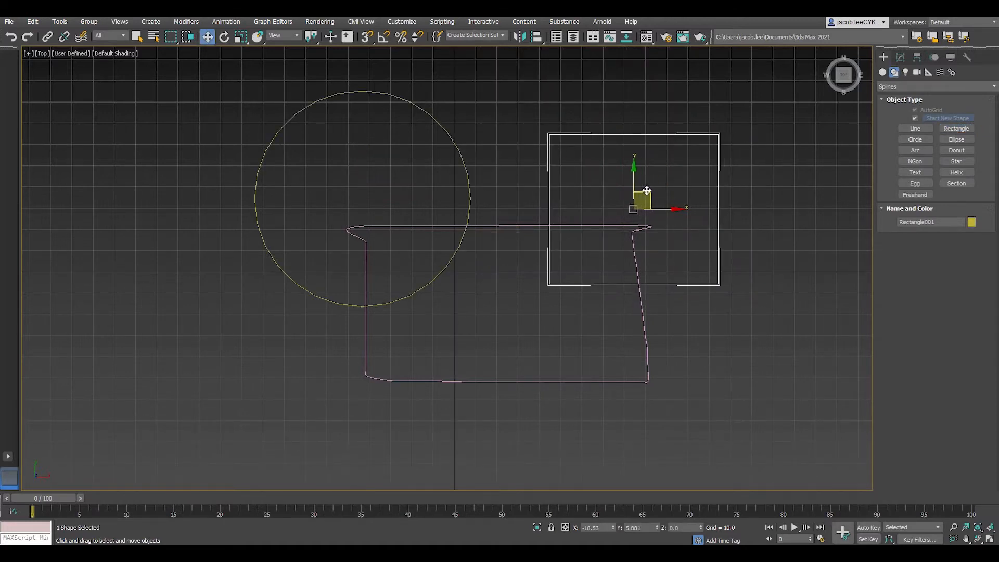
Convert the freehand outline to an Editable Spline.
left_click(647, 381)
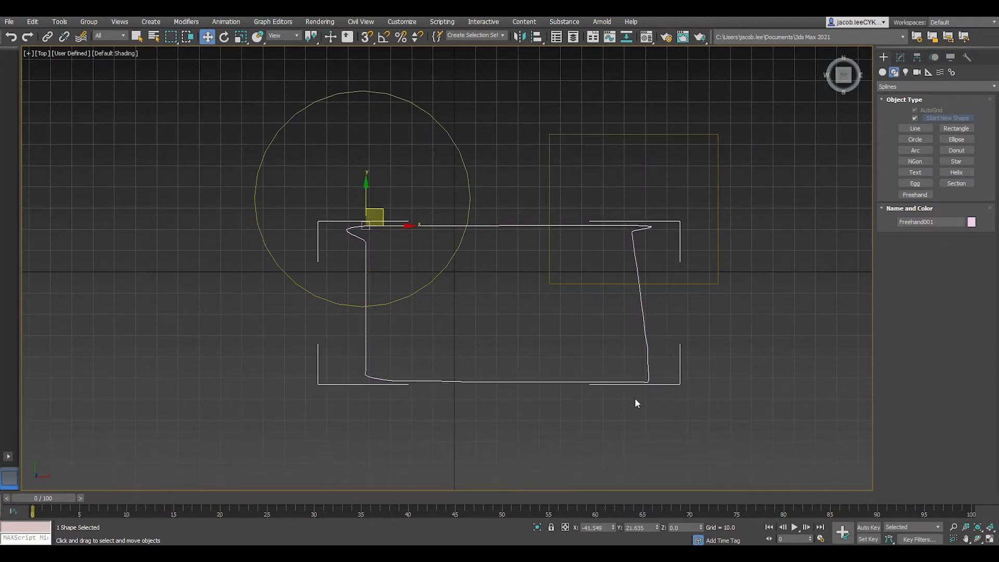
left_click(898, 57)
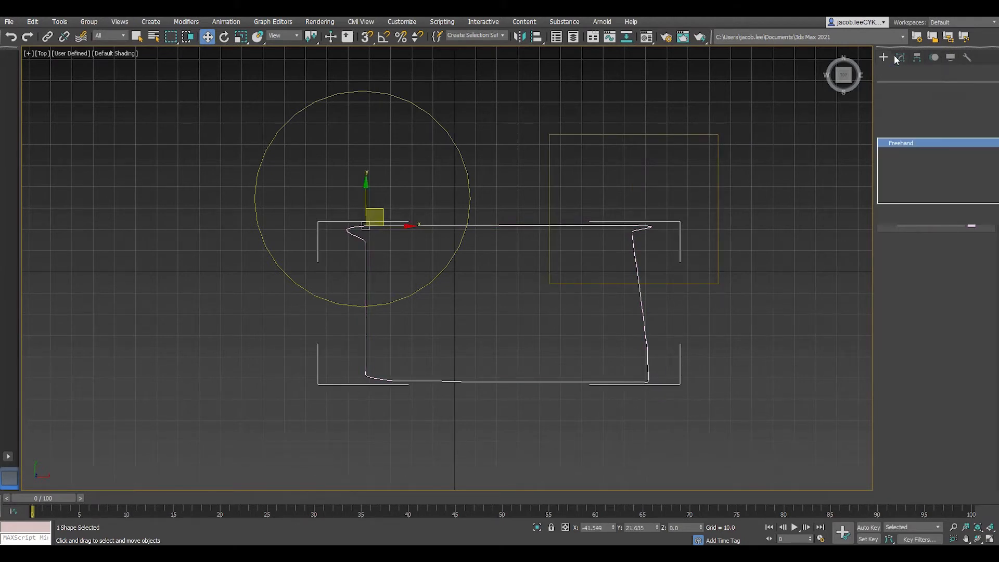
right_click(906, 144)
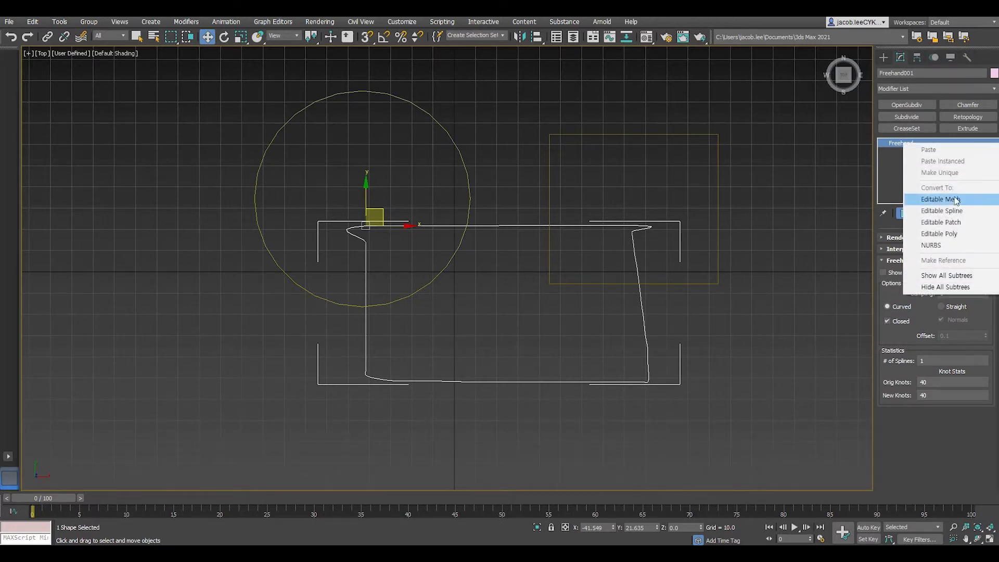
left_click(959, 211)
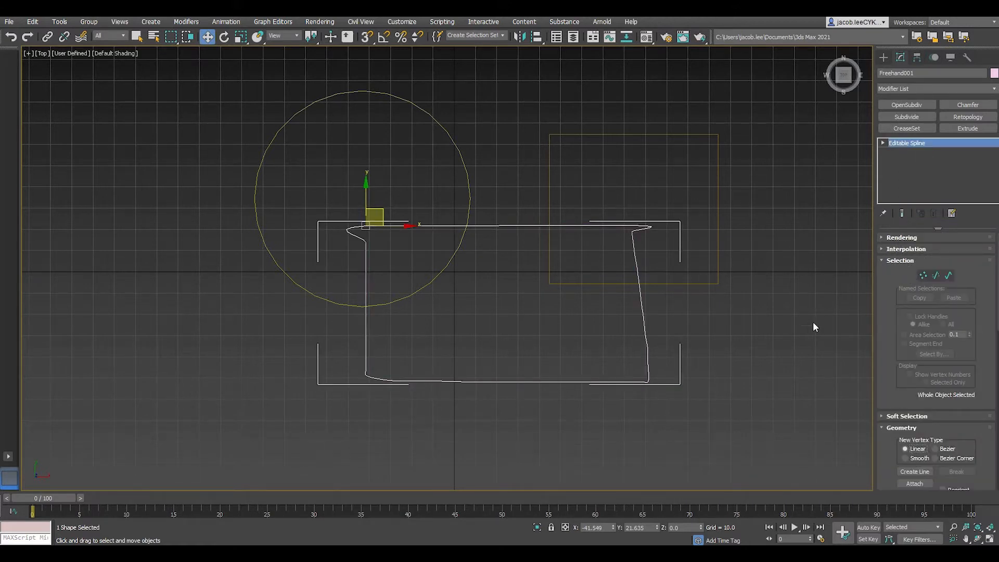
Attach the circle and the rectangle to the freehand editable spline.
scroll(946, 347, "down", 5)
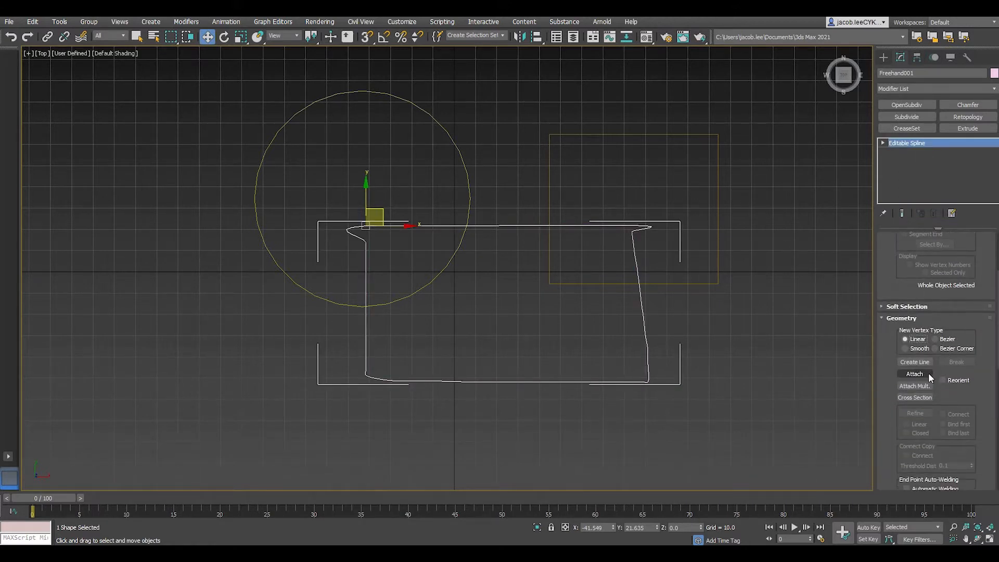
left_click(921, 373)
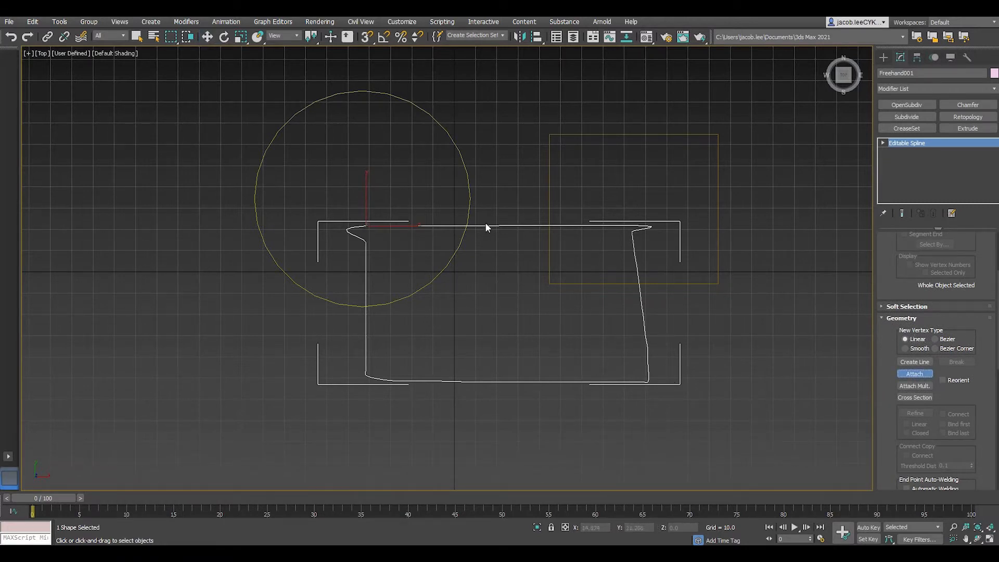
left_click(469, 190)
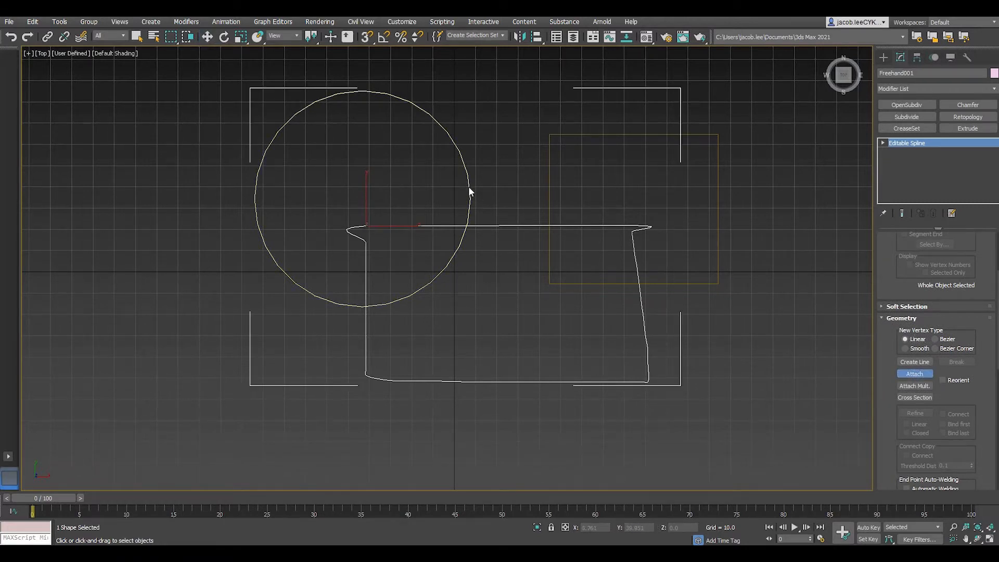
left_click(550, 180)
right_click(571, 198)
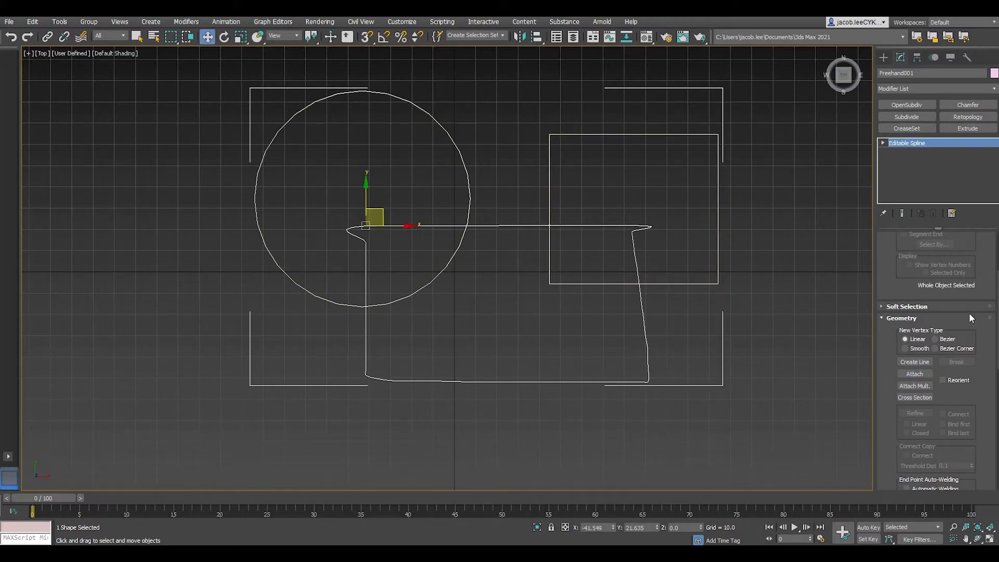
At Spline sub-object level, subtract the circle and the rectangle from the freehand outline with the Boolean Subtraction operation.
scroll(969, 311, "up", 5)
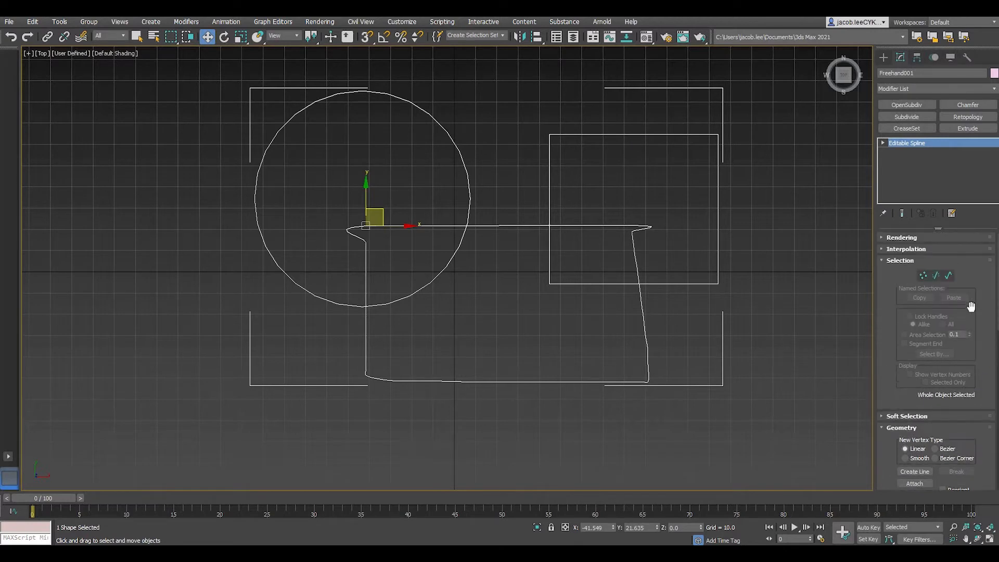
left_click(948, 275)
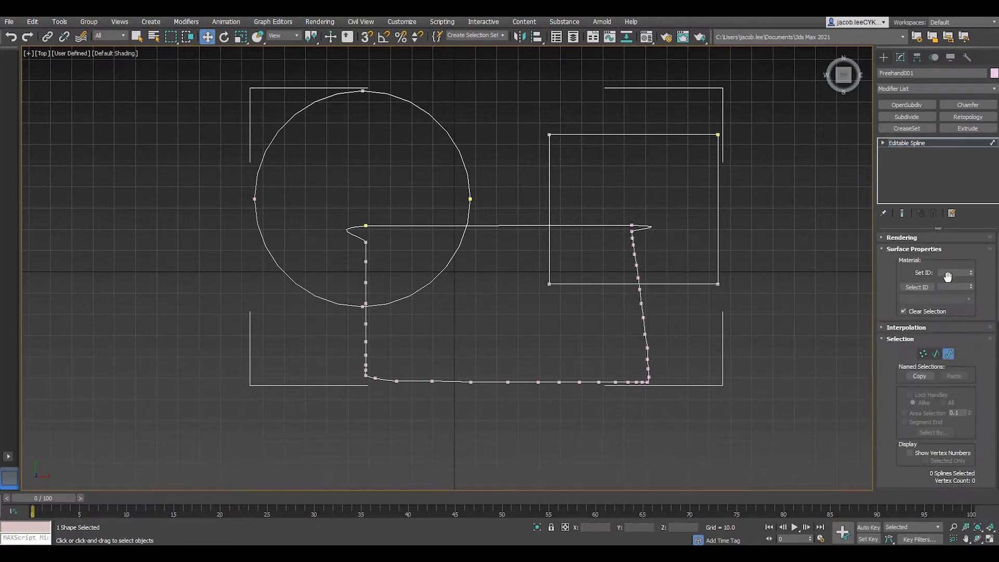
scroll(978, 360, "down", 10)
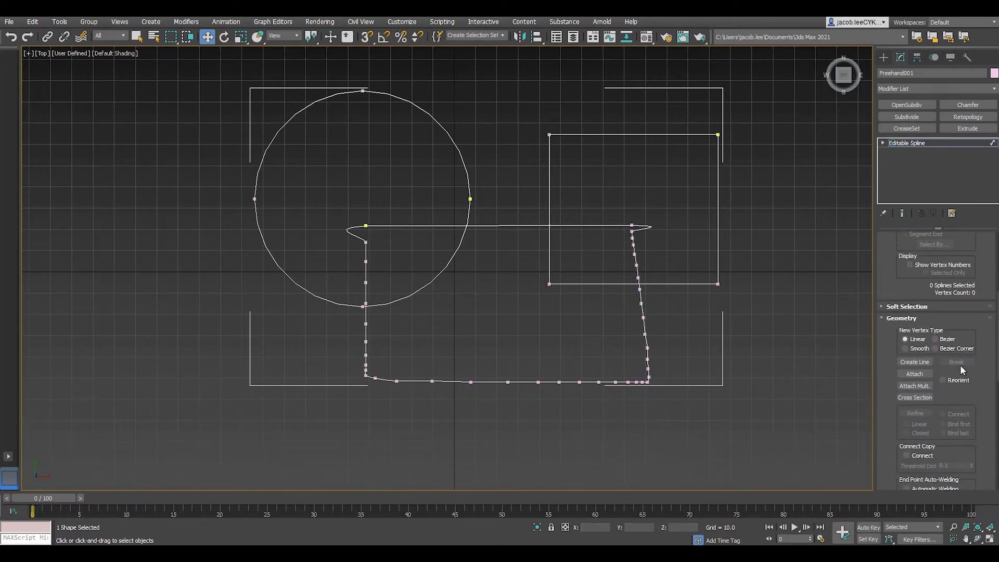
scroll(959, 365, "down", 5)
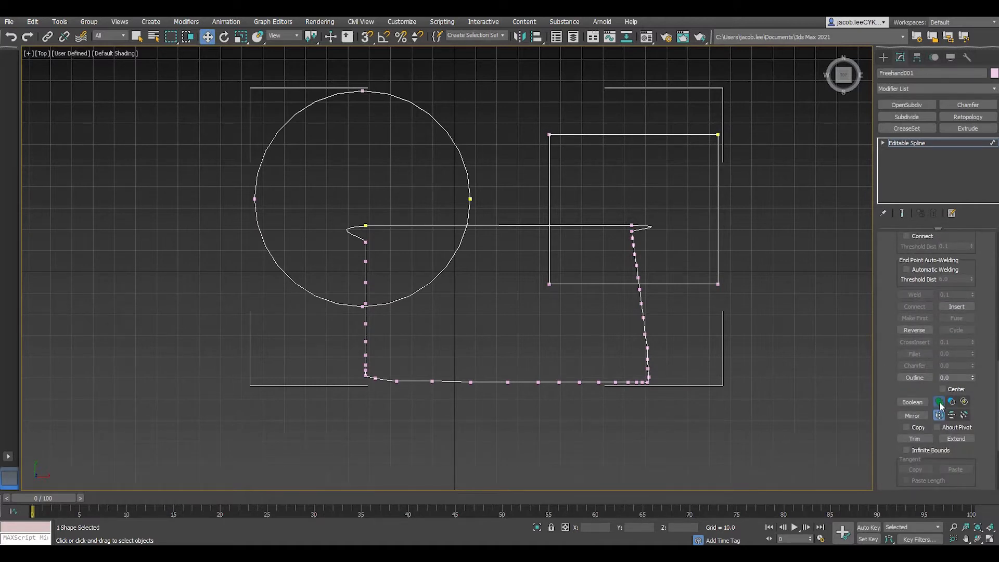
left_click(952, 402)
left_click(647, 354)
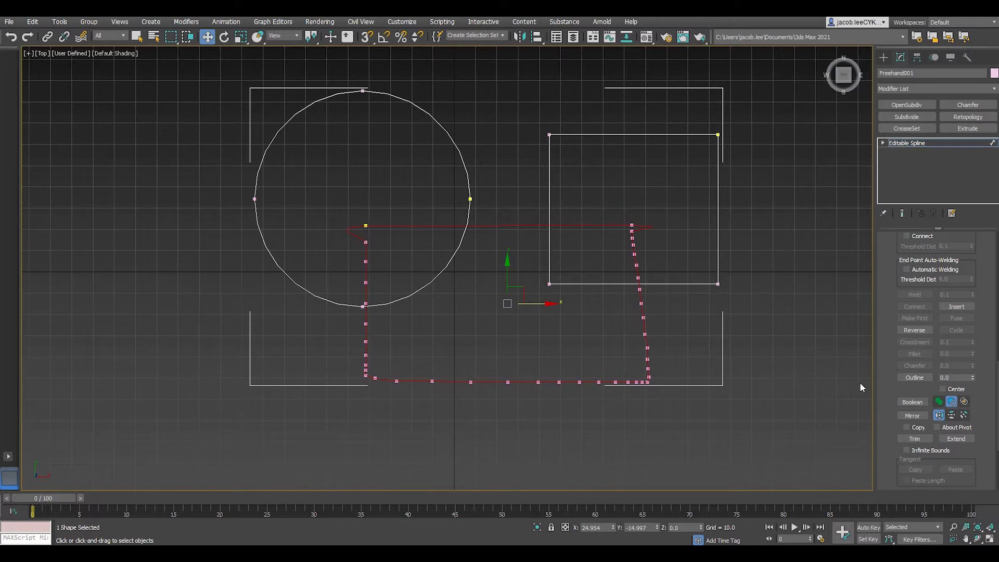
left_click(913, 403)
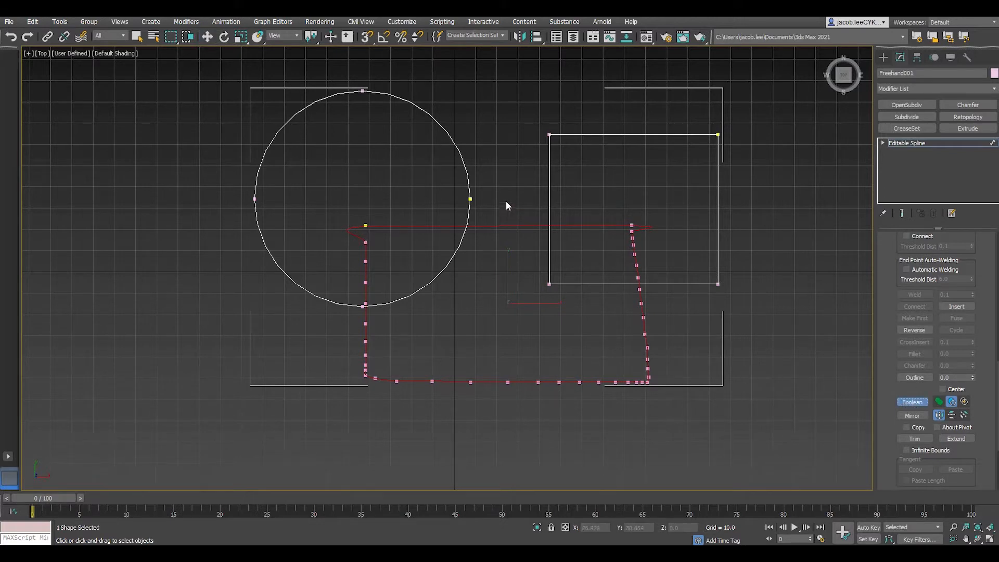
left_click(465, 175)
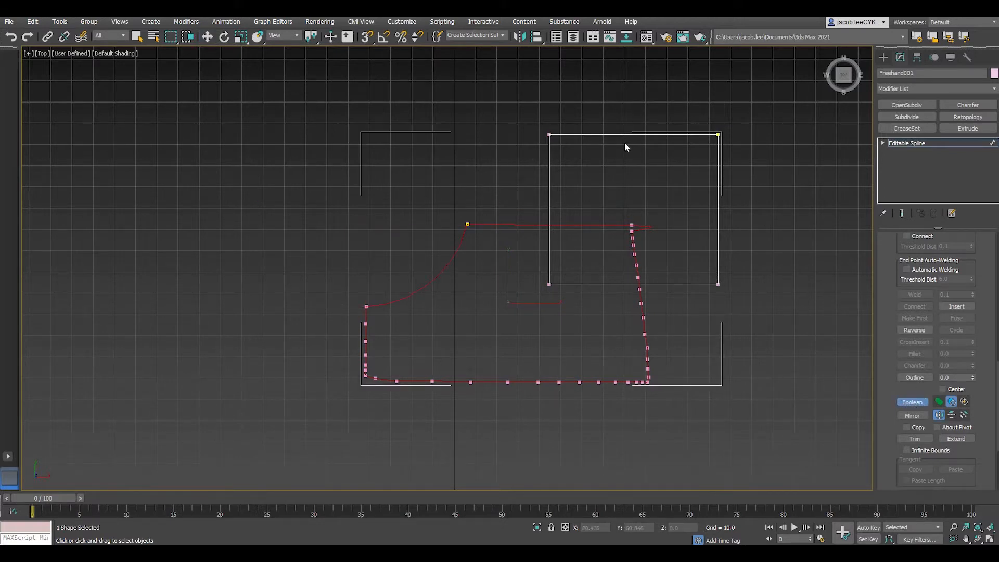
left_click(675, 135)
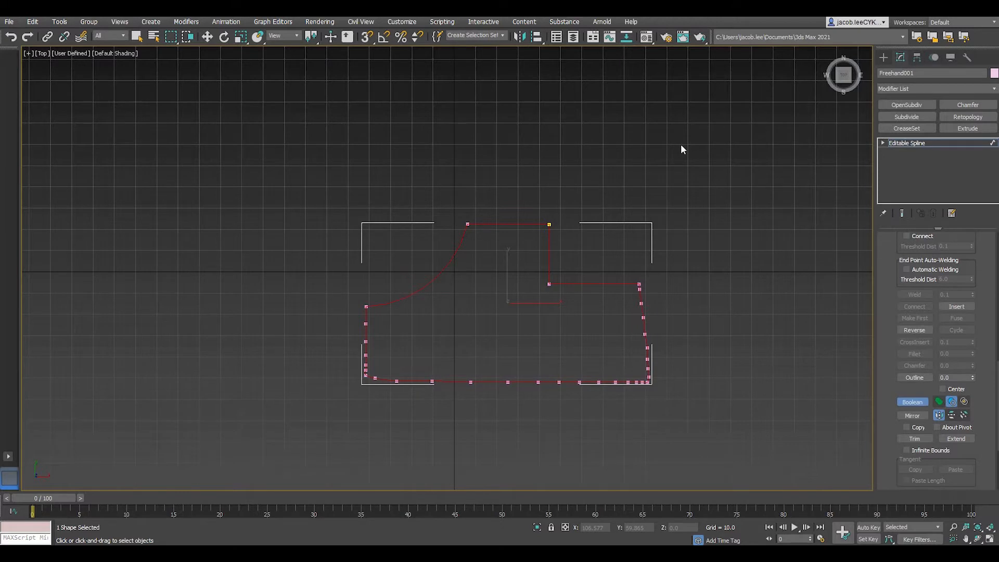
key("w")
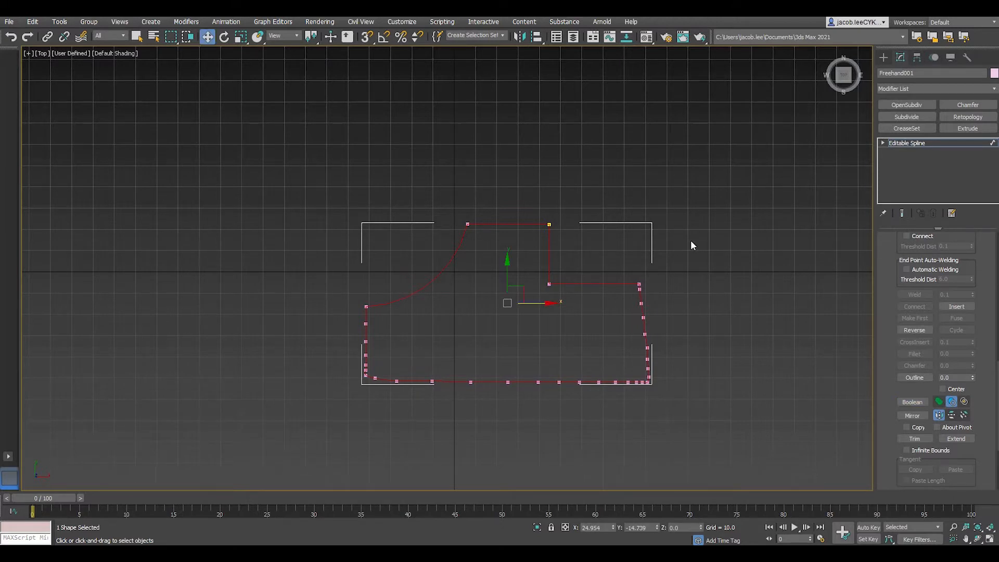
scroll(990, 291, "up", 10)
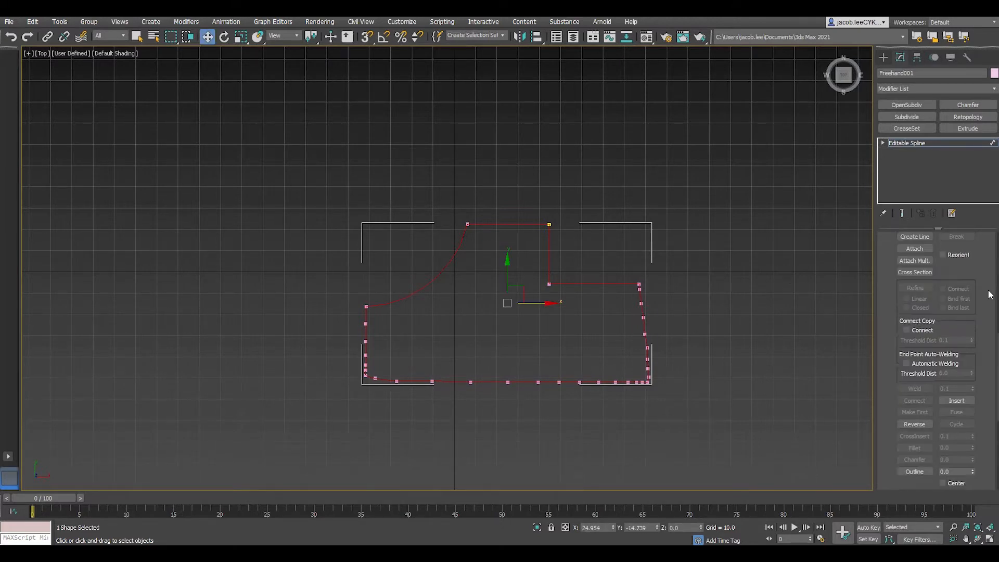
scroll(991, 301, "up", 6)
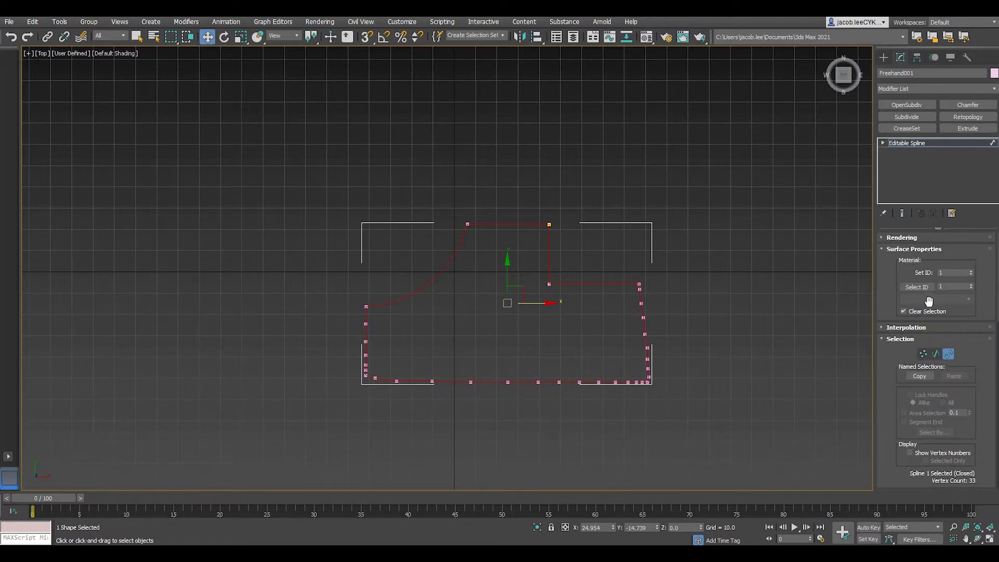
Extrude the subtracted outline by 53.5 and show it in the Perspective view.
middle_click_drag(646, 338, 615, 341)
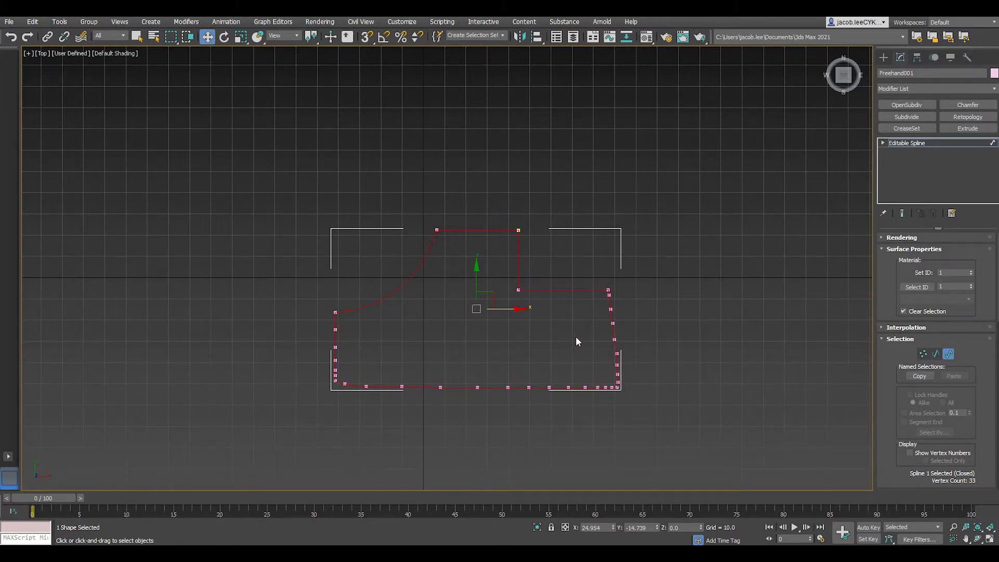
middle_click_drag(575, 334, 574, 323)
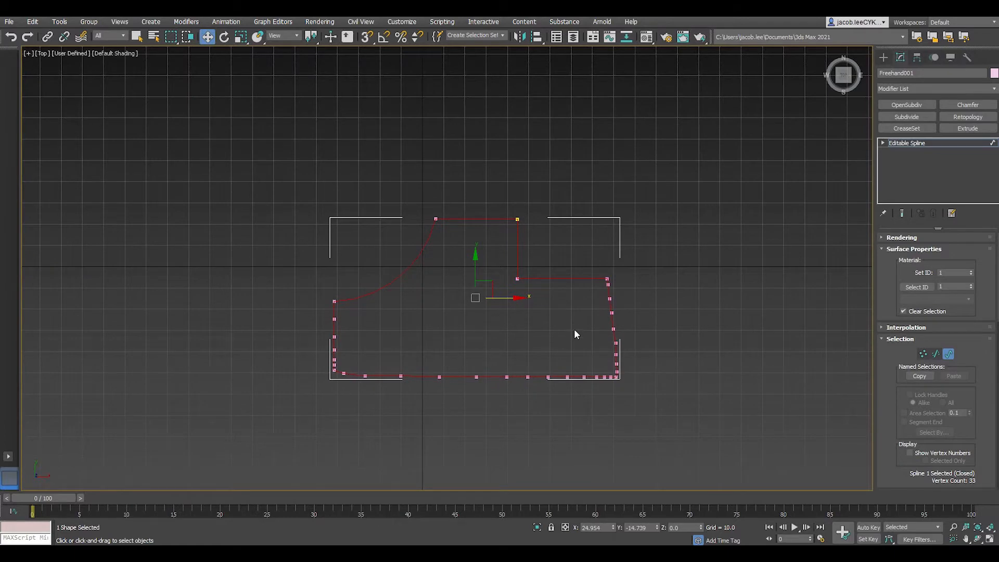
left_click(969, 129)
middle_click_drag(573, 296, 510, 307, "alt")
key("p")
scroll(555, 286, "down", 2)
scroll(508, 318, "up", 2)
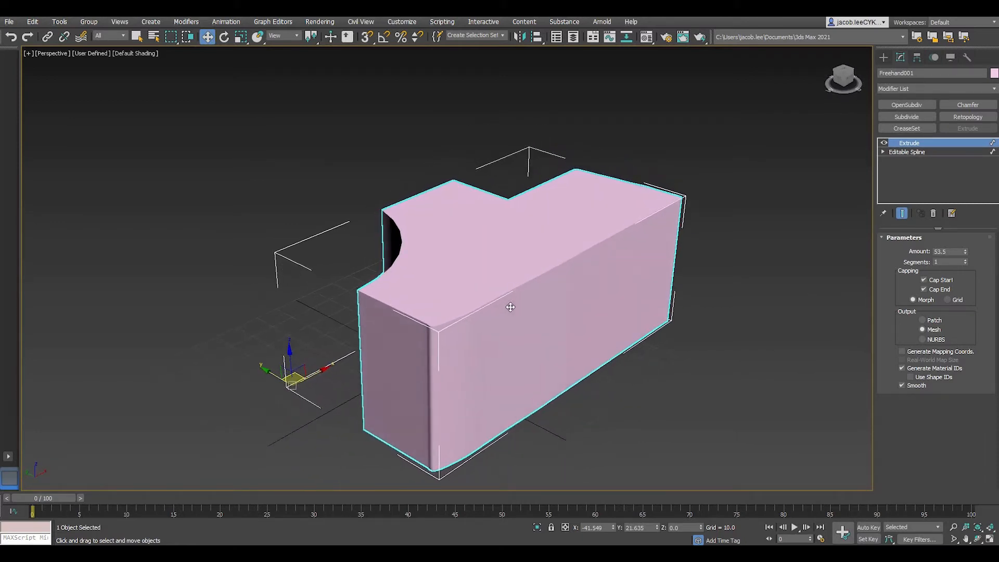
Inspect the Editable Spline level beneath the Extrude modifier, turn on the end result display, and return to the Extrude level.
left_click(938, 151)
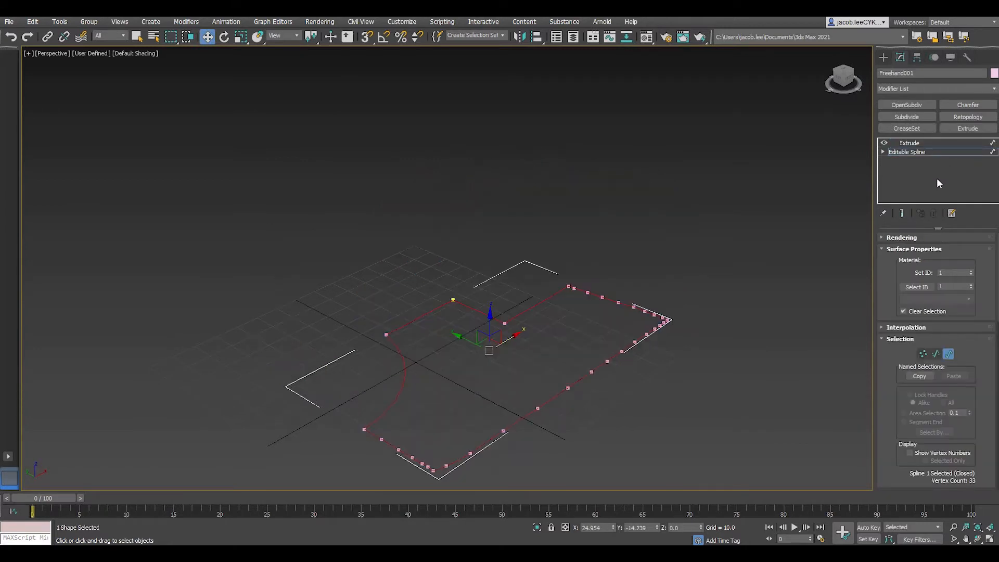
middle_click_drag(716, 309, 671, 338, "alt")
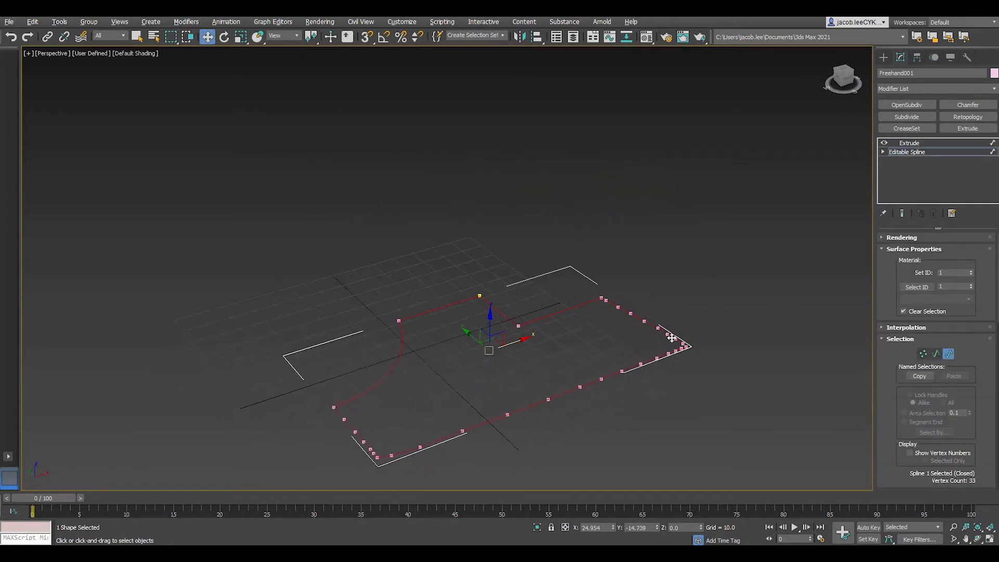
left_click(903, 213)
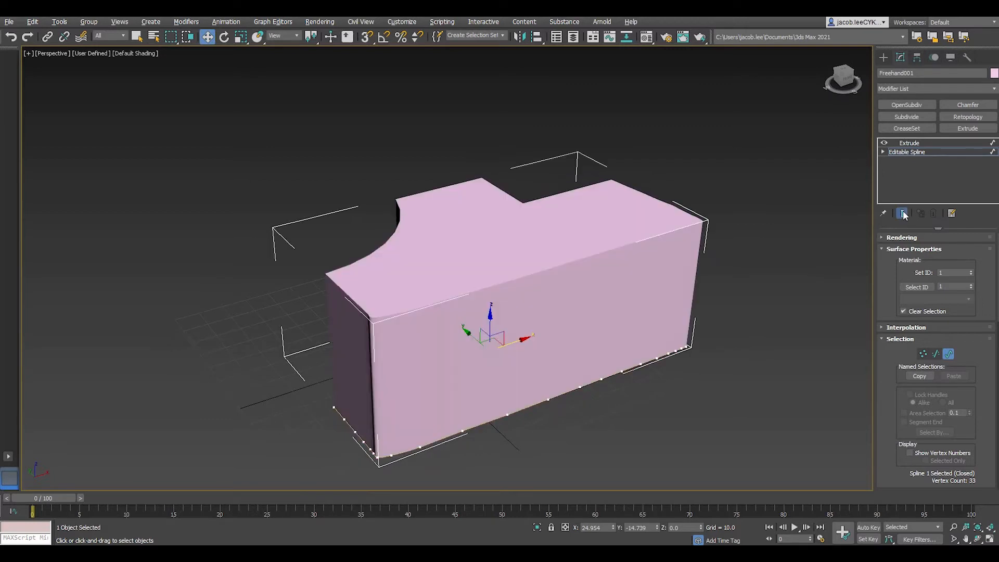
left_click(917, 142)
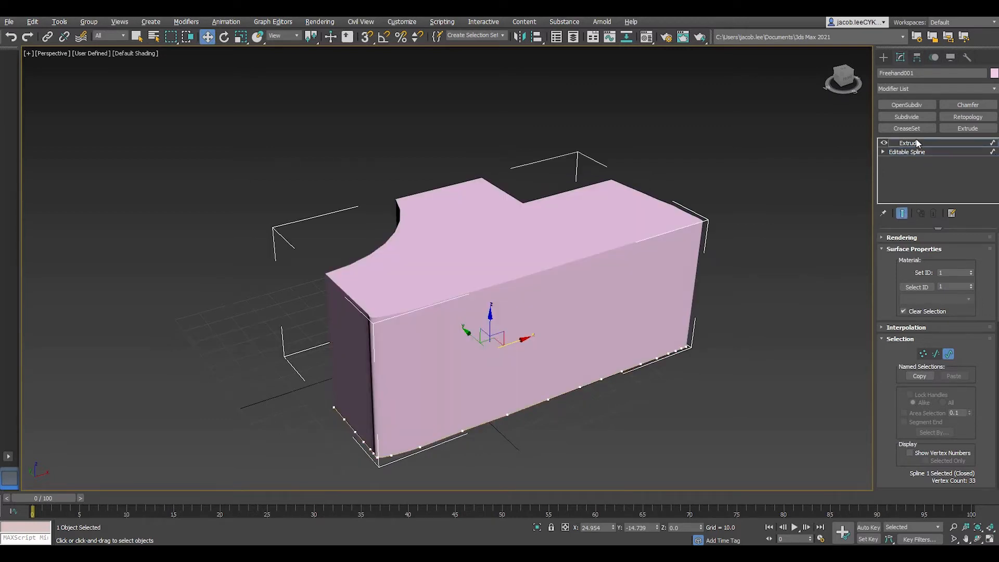
Draw a box with AutoGrid on the solid's top face, about 37 long and 164 wide, extending past the solid's far end.
left_click(885, 57)
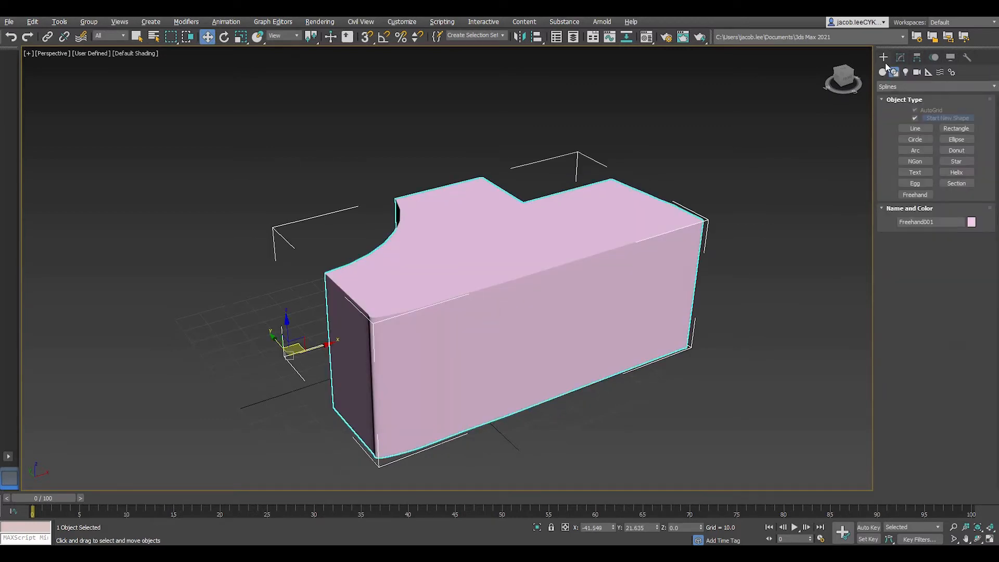
left_click(882, 71)
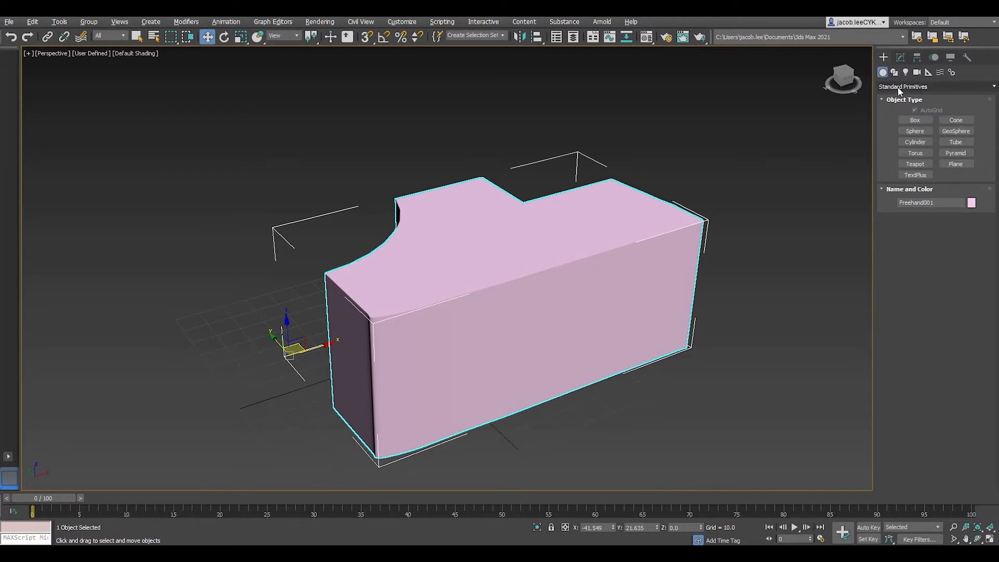
middle_click_drag(714, 197, 716, 225)
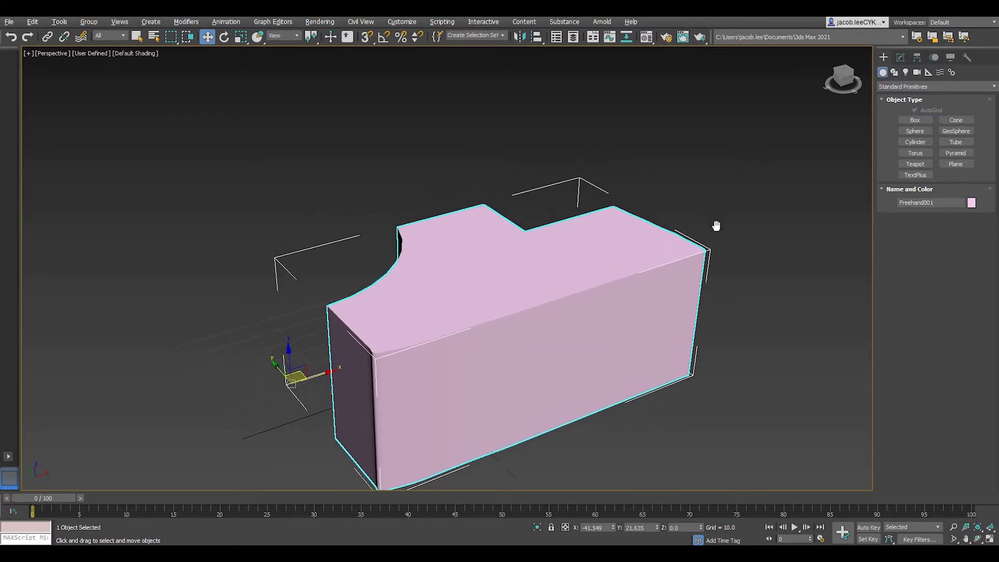
left_click(916, 131)
left_click(914, 141)
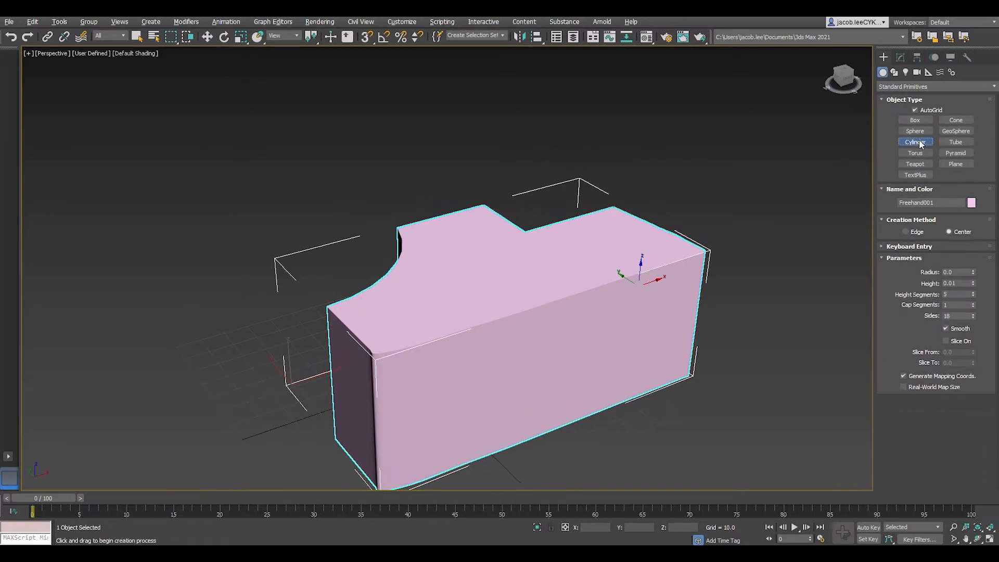
left_click(915, 120)
scroll(555, 266, "down", 3)
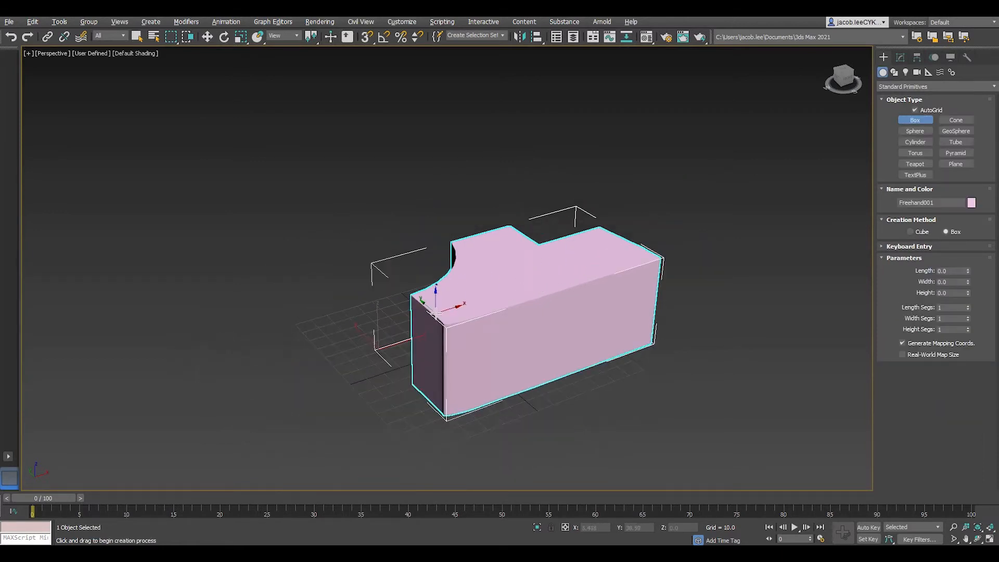
left_click_drag(424, 295, 737, 255)
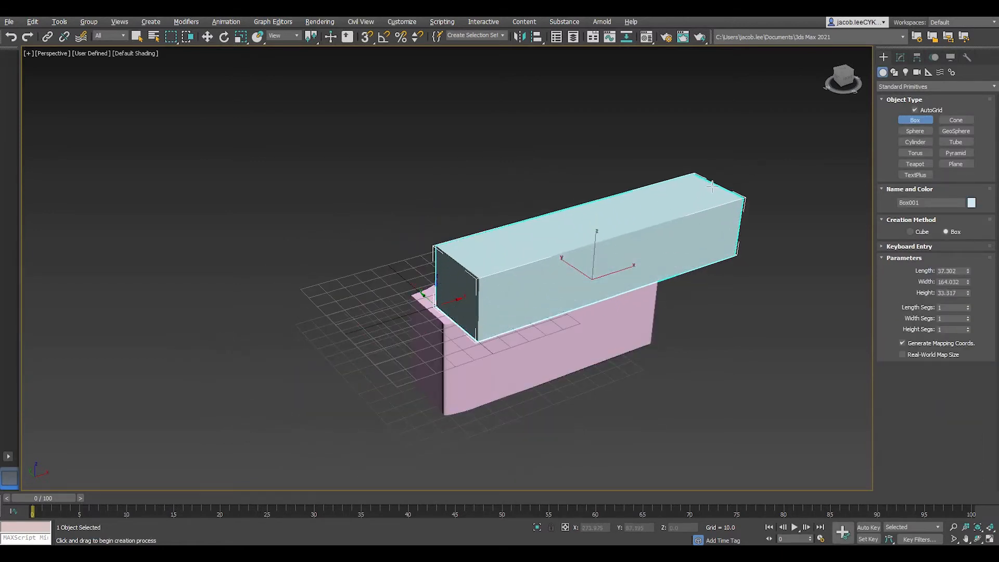
left_click(697, 178)
Lower the box to about Z 37.3 so it cuts into the solid's upper long edge.
key("w")
left_click_drag(602, 249, 616, 294)
middle_click_drag(616, 294, 609, 270, "alt")
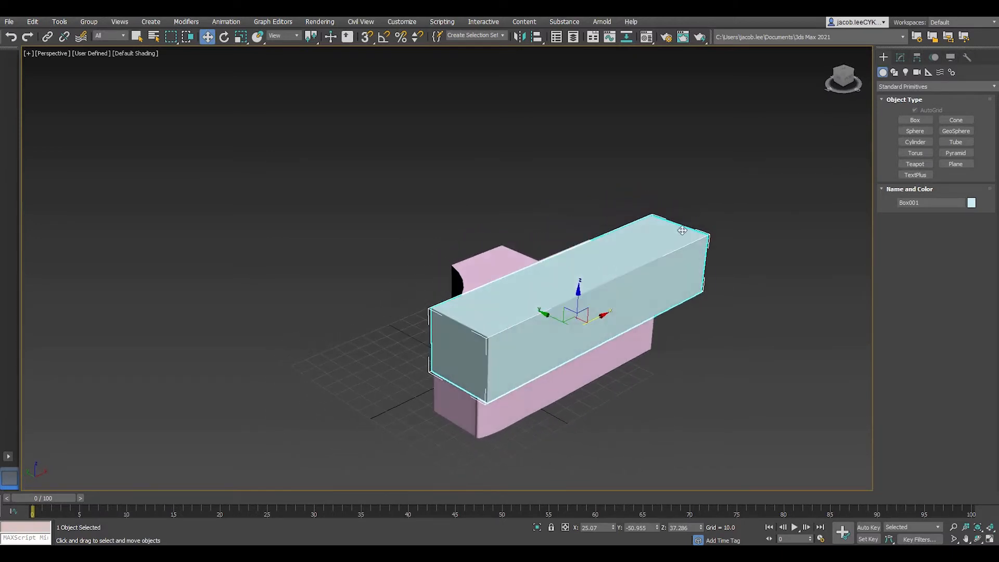
Draw a cylinder on the solid's top face near the box's far end and lower it to about Z 44.1.
left_click(915, 142)
middle_click_drag(676, 211, 675, 220, "alt")
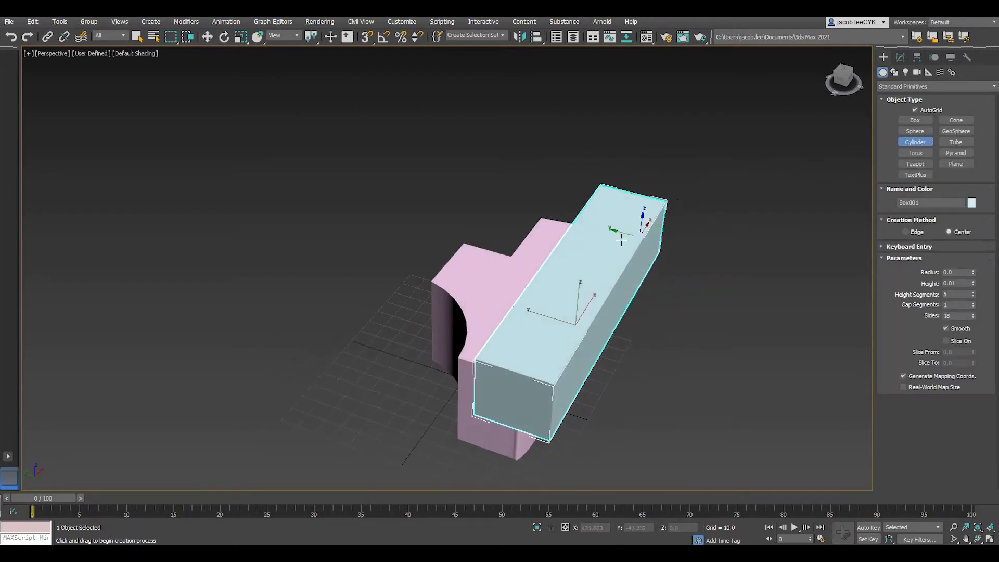
middle_click_drag(608, 225, 608, 223, "alt")
left_click_drag(556, 238, 574, 258)
left_click(557, 195)
key("w")
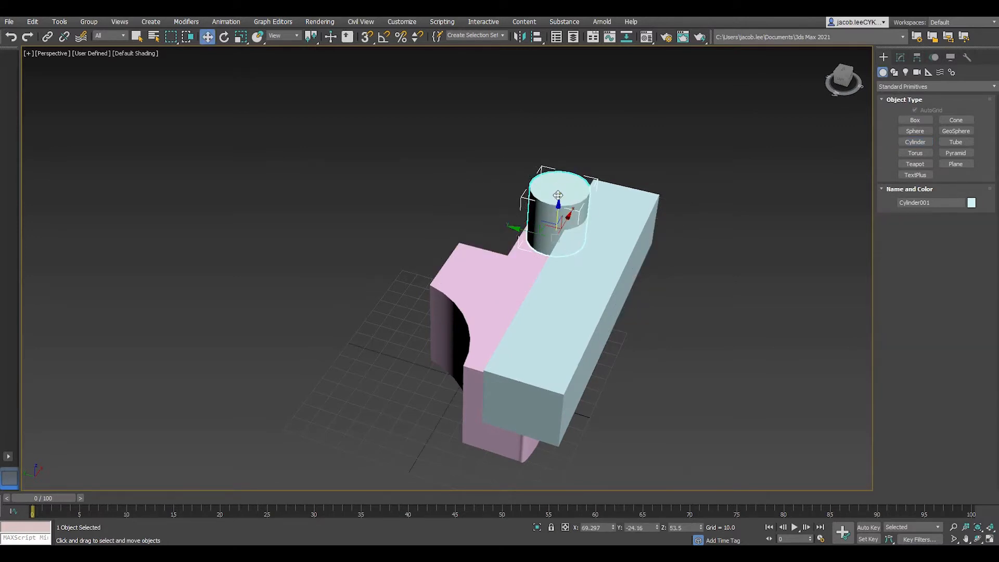
left_click_drag(558, 206, 558, 221)
middle_click_drag(558, 221, 565, 230, "alt")
scroll(565, 230, "up", 3)
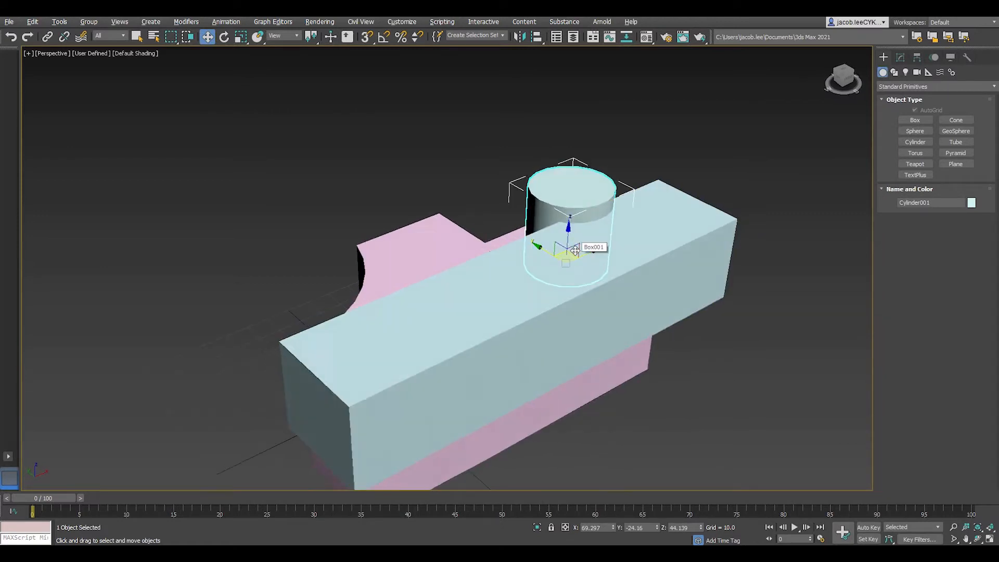
Subtract the box from the extruded freehand solid with a ProBoolean Subtraction.
left_click(436, 245)
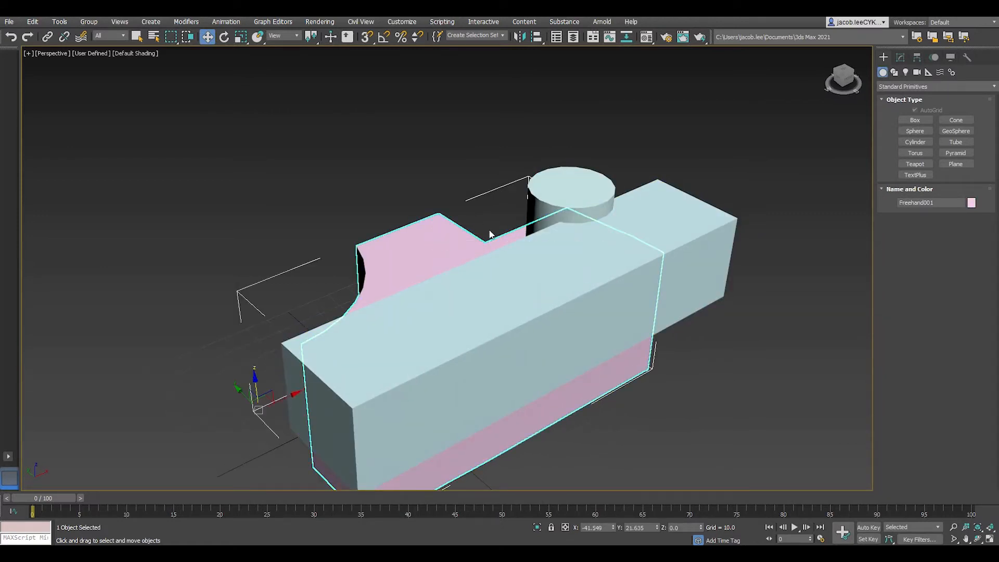
left_click(909, 87)
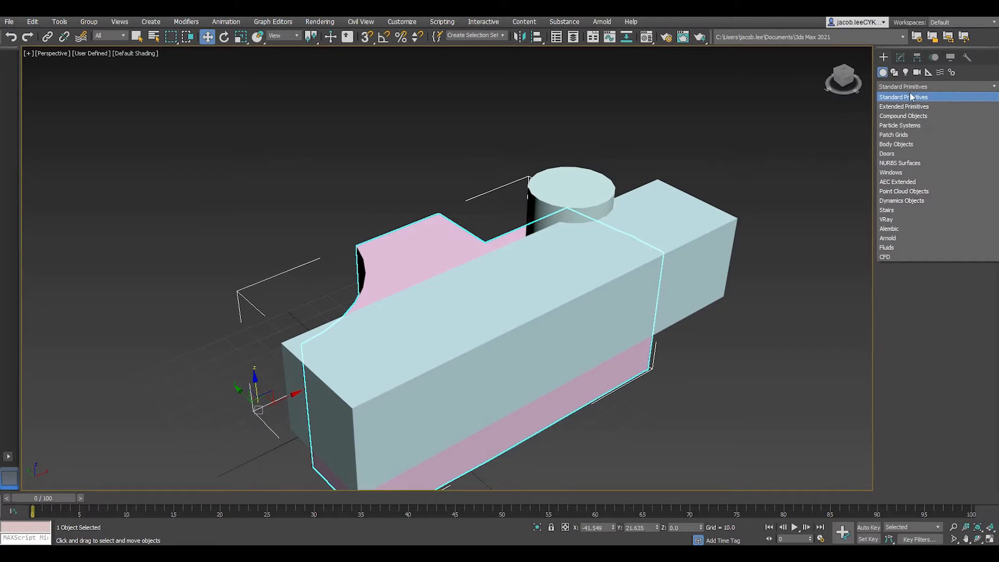
left_click(911, 115)
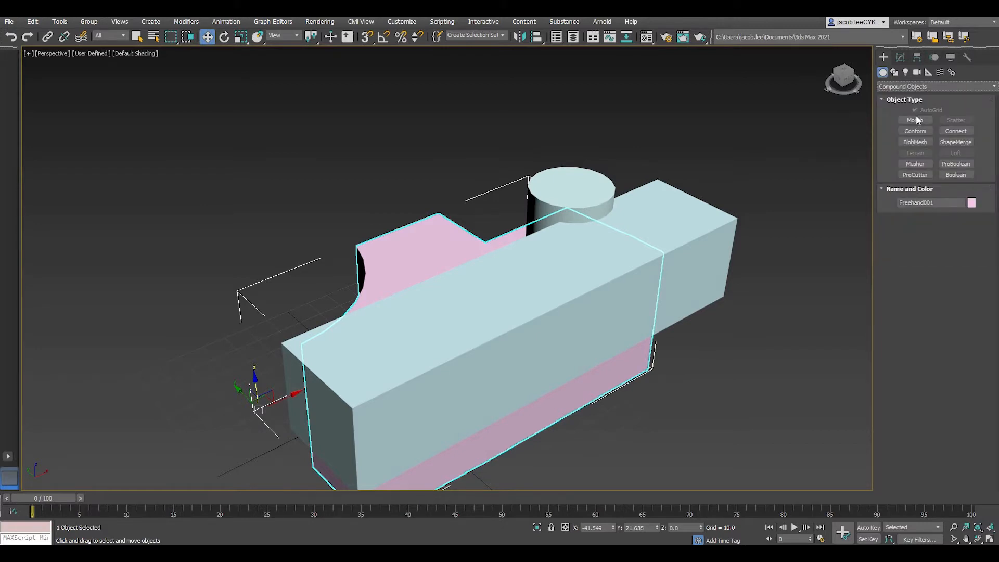
left_click(957, 164)
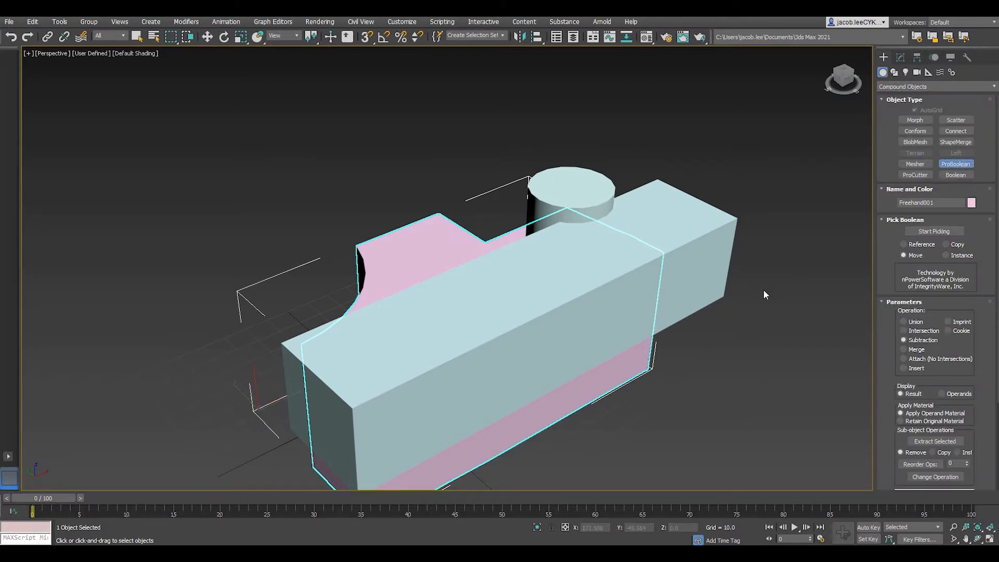
middle_click_drag(739, 319, 742, 276)
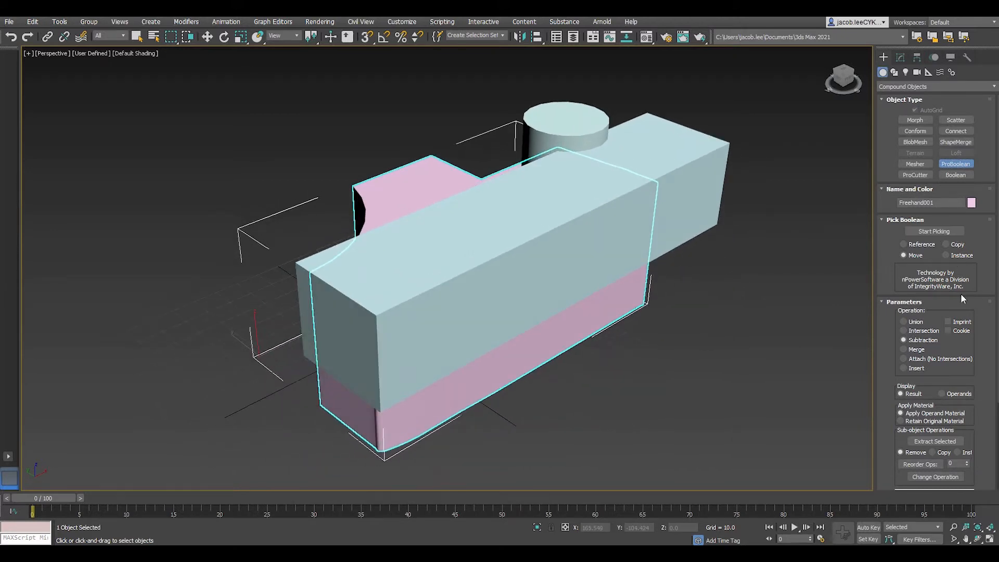
middle_click_drag(704, 333, 707, 346)
key("F3")
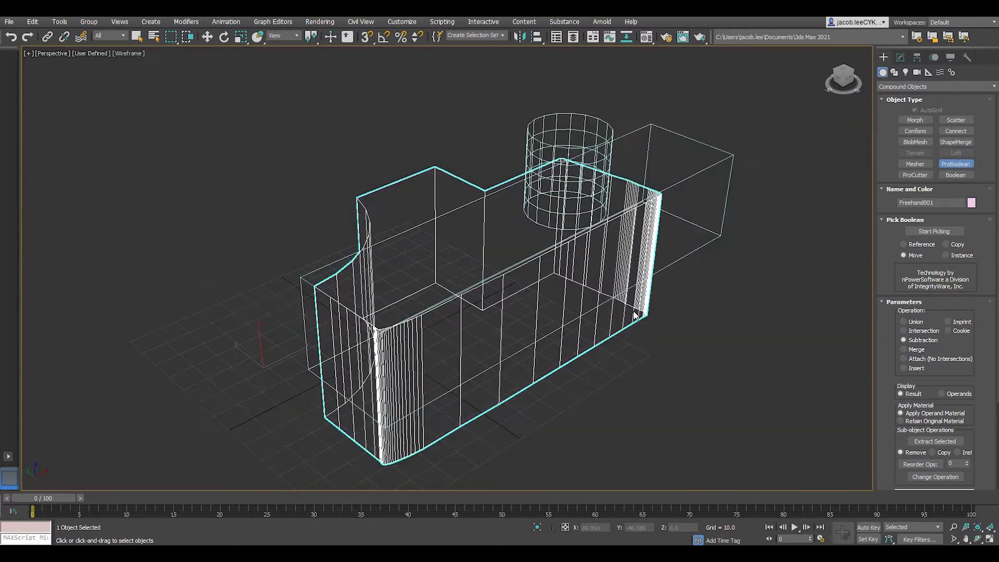
key("F3")
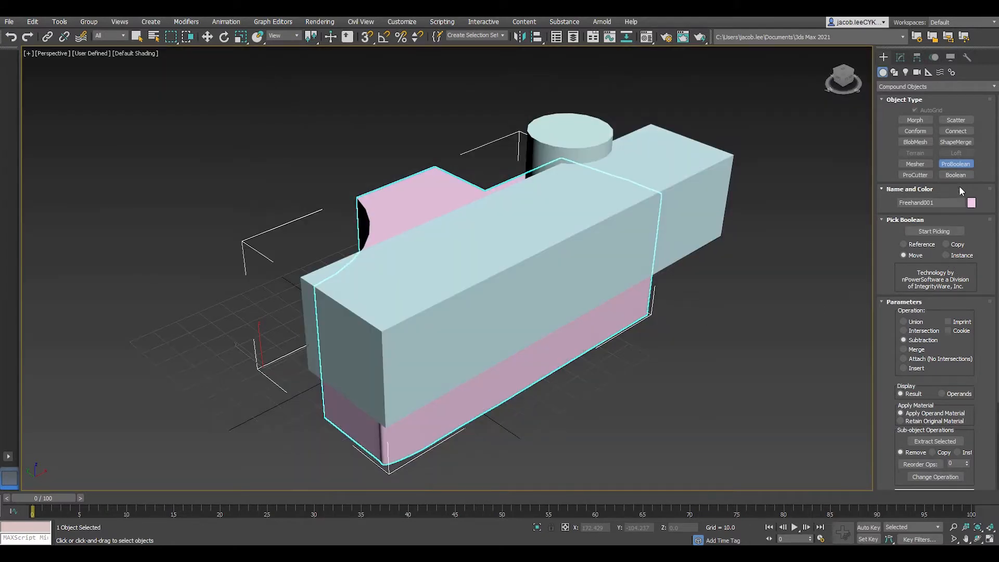
left_click(934, 231)
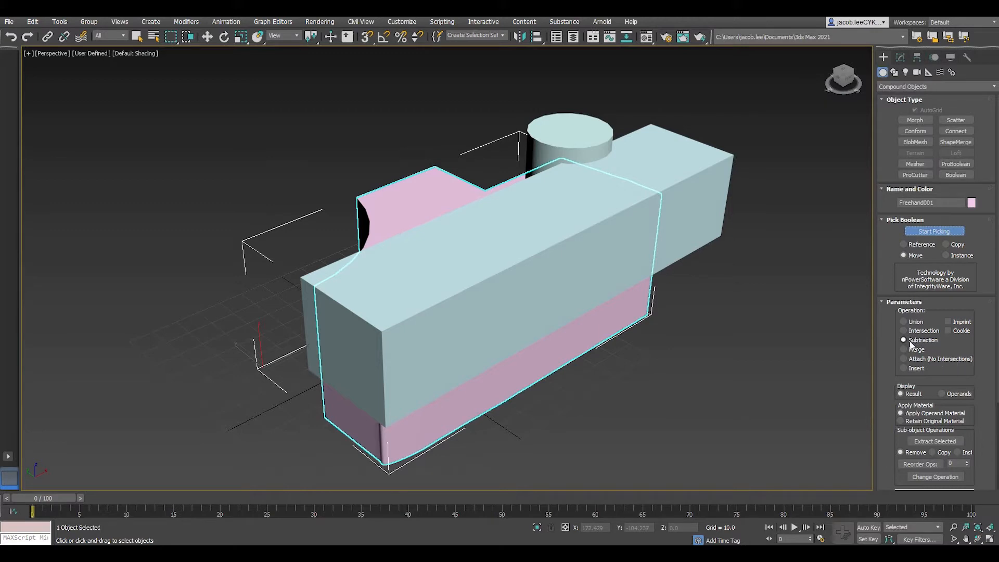
left_click(682, 201)
Try subtracting the cylinder from the solid with ProBoolean, and undo that subtraction.
left_click(600, 148)
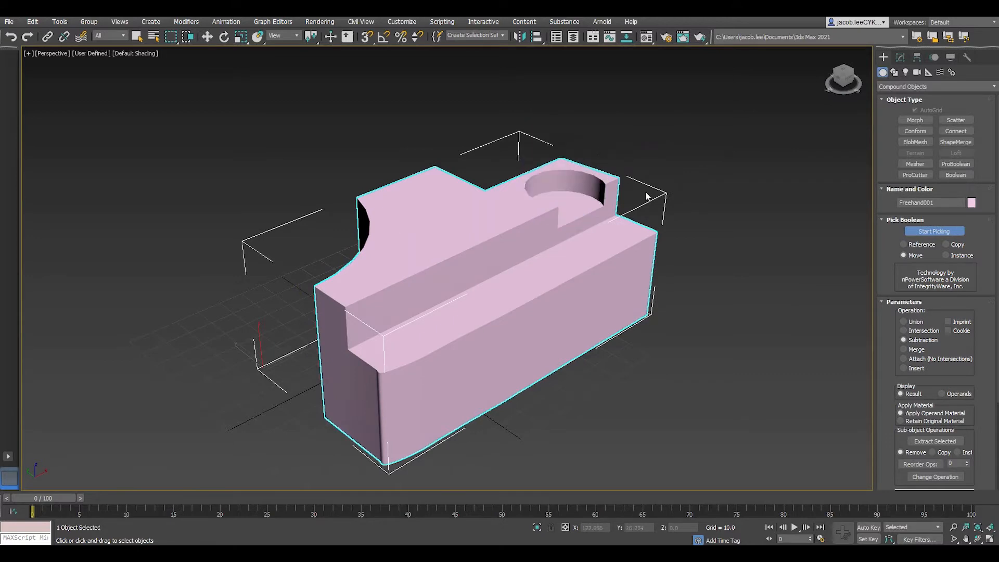
mouse_move(654, 245)
middle_mouse_down("alt")
mouse_move(638, 239)
mouse_move(631, 254)
mouse_move(650, 255)
middle_mouse_up("alt")
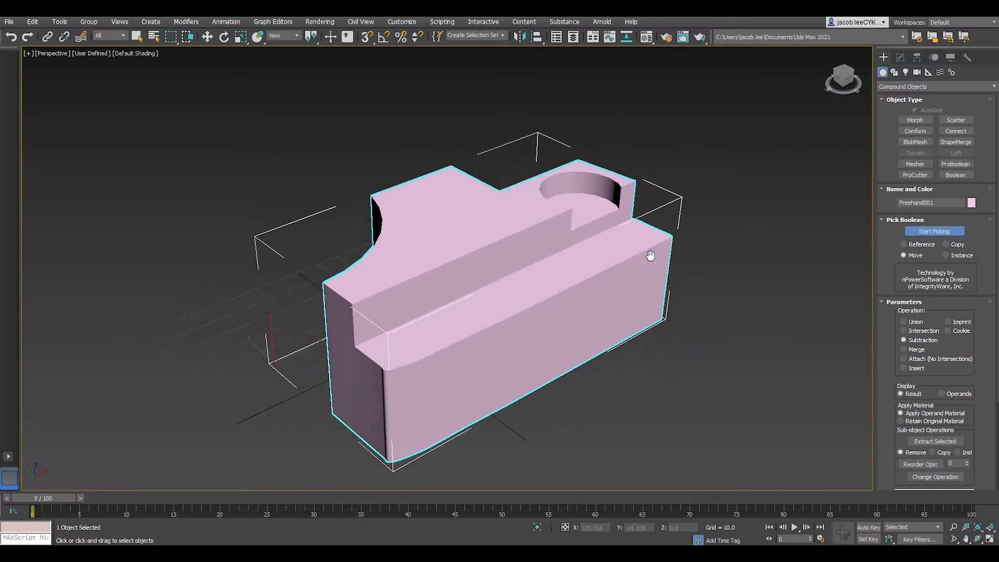
key("ctrl+z")
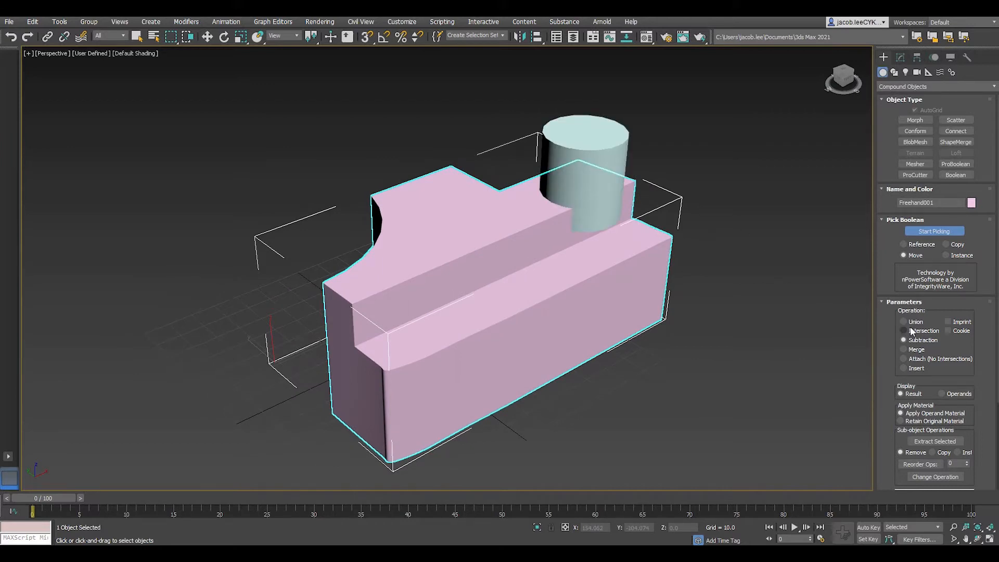
Join the cylinder to the solid with a ProBoolean Union and display the result with edged faces.
left_click(611, 162)
middle_click_drag(625, 192, 652, 228)
key("w")
key("F4")
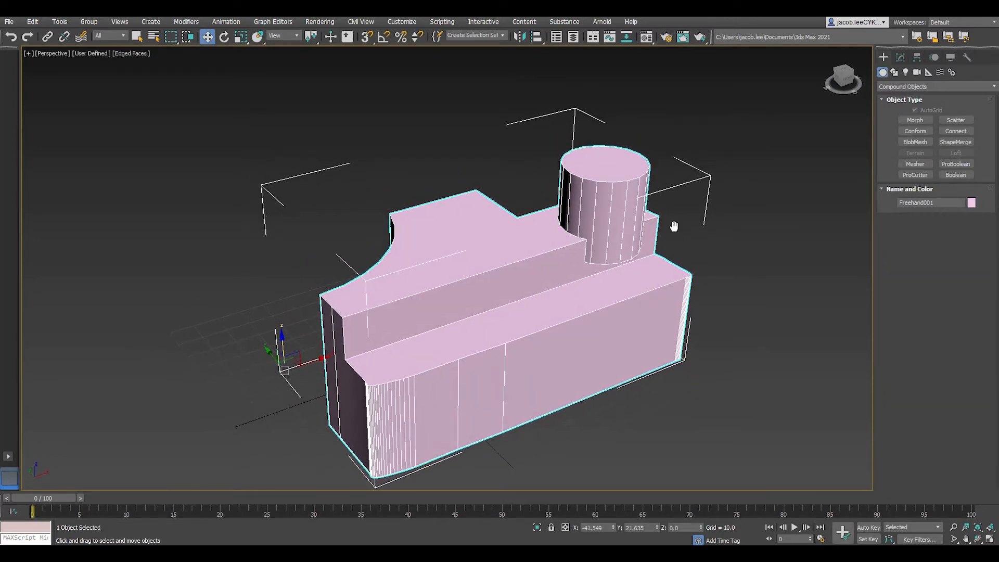
Apply a Subdivide modifier to the ProBoolean solid.
left_click(899, 58)
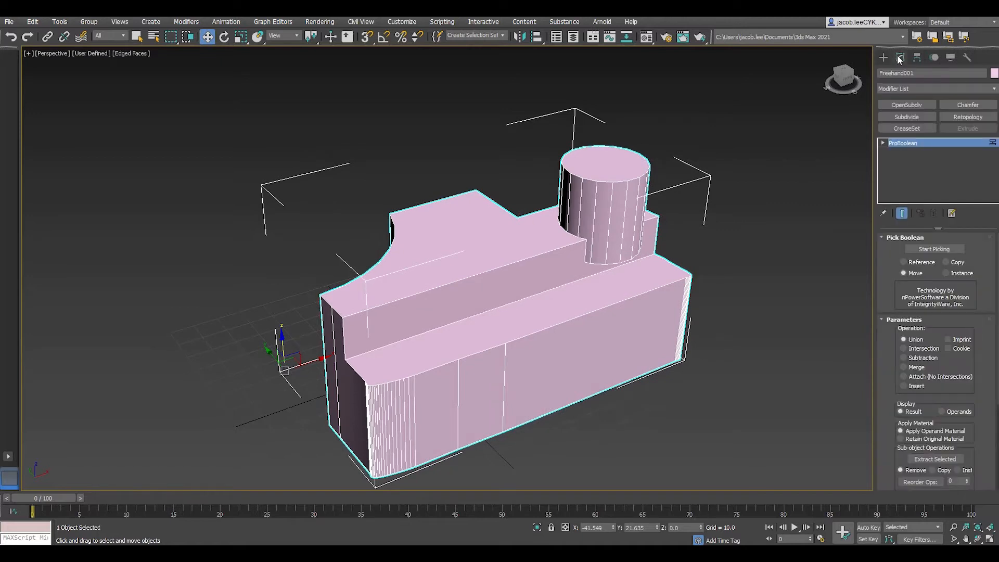
left_click(906, 117)
middle_click_drag(748, 206, 696, 220, "alt")
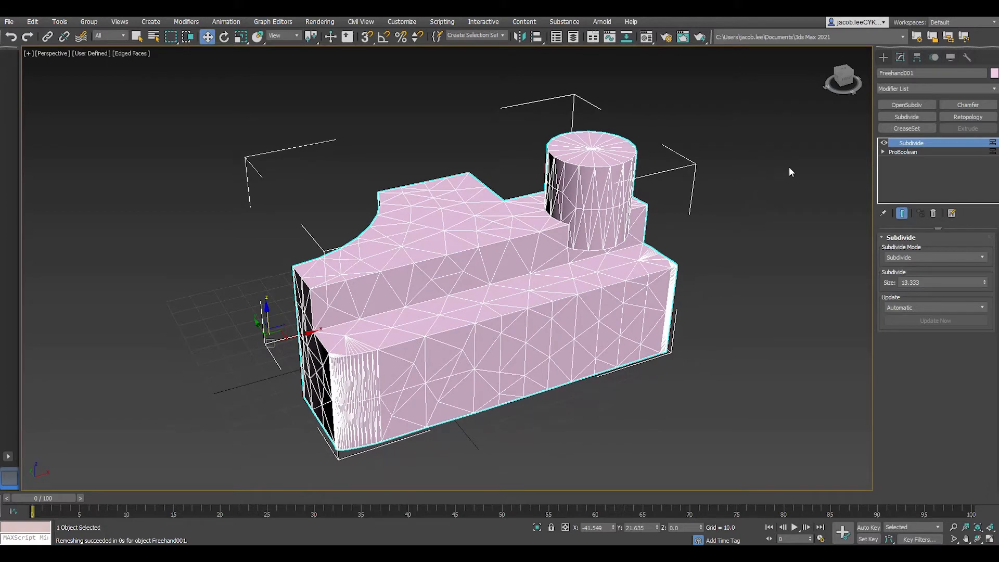
Add a Retopology modifier above Subdivide, set its face count to 2000, and compute the ReForm mesh.
left_click(954, 116)
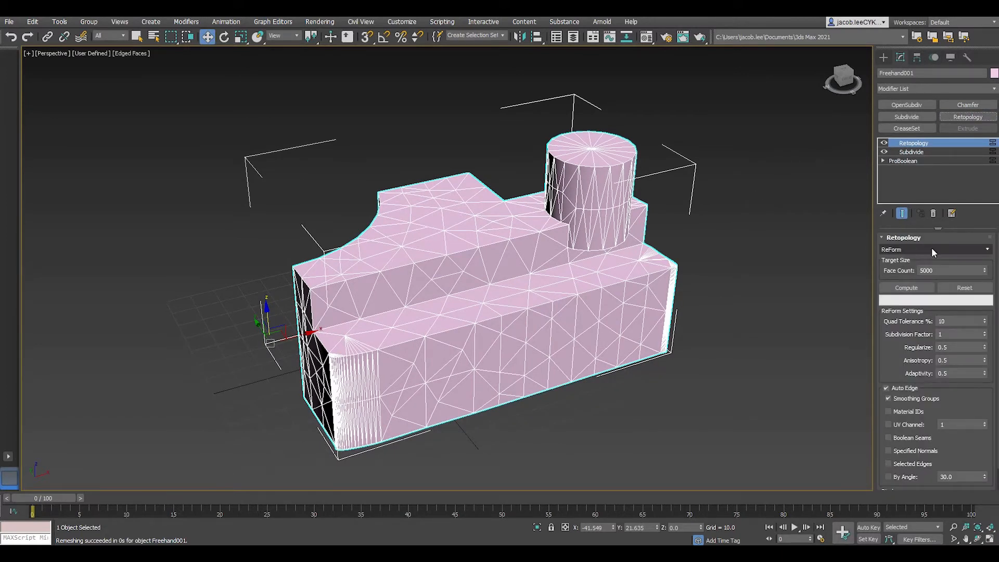
double_click(925, 270)
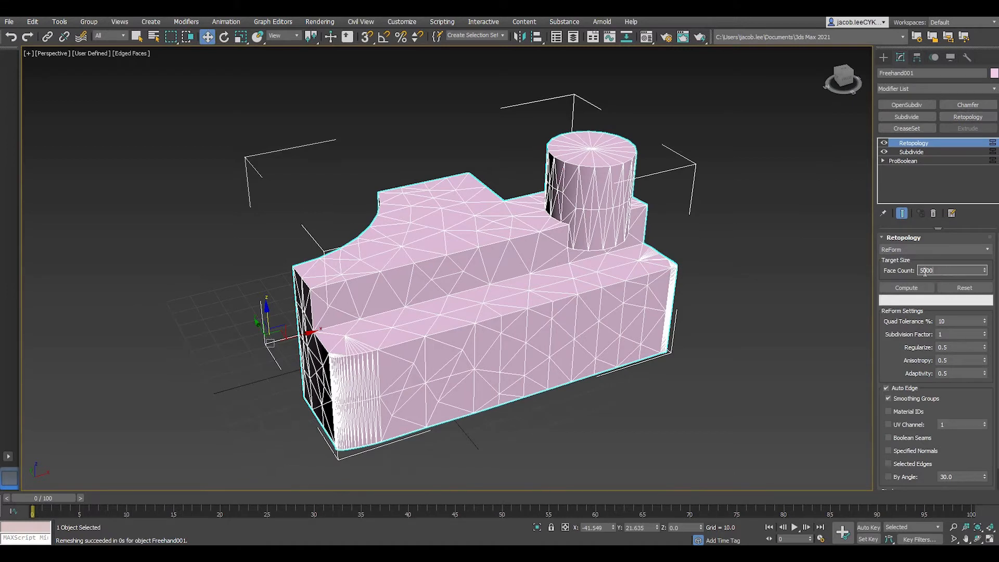
type("200")
left_click(916, 289)
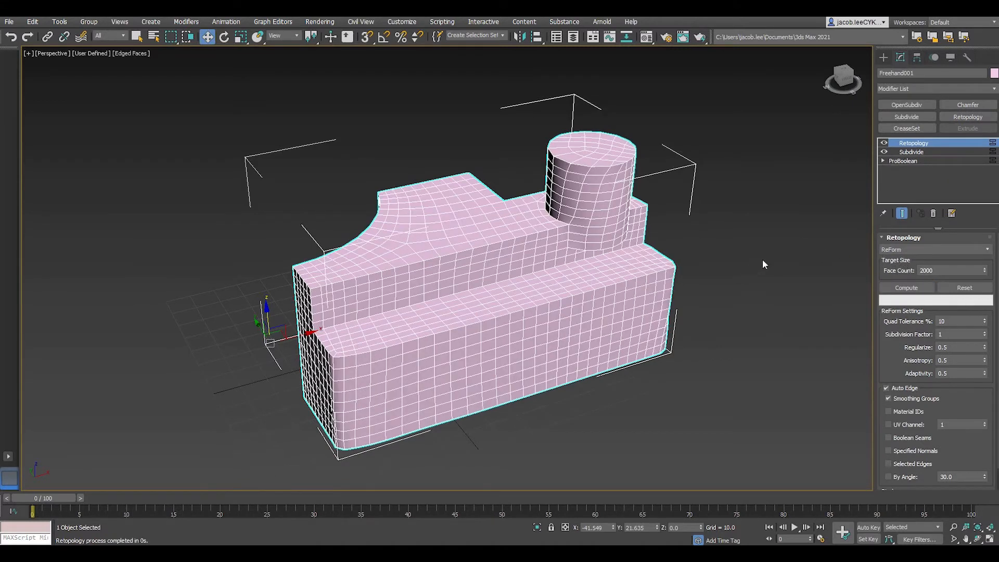
Add a second Retopology modifier to the solid, set its face count to 2000, and compute the mesh.
middle_click_drag(690, 255, 655, 261, "alt")
scroll(650, 260, "up", 5)
left_click(974, 117)
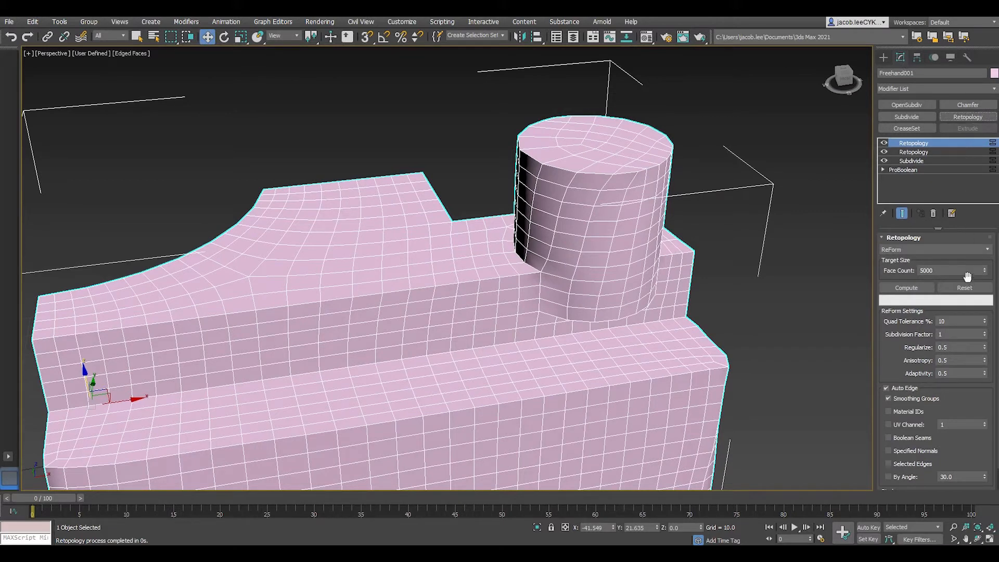
left_click_drag(936, 272, 883, 275)
type("2000")
left_click(900, 286)
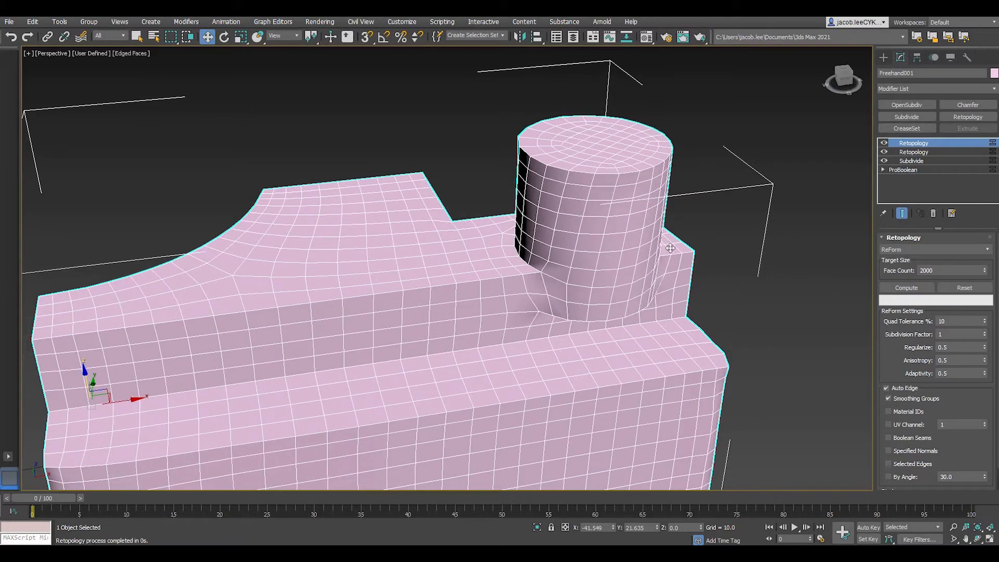
Collapse the solid's entire modifier stack into an Editable Poly.
middle_click_drag(625, 238, 646, 271, "alt")
middle_click_drag(645, 323, 665, 281)
middle_click_drag(791, 220, 777, 248)
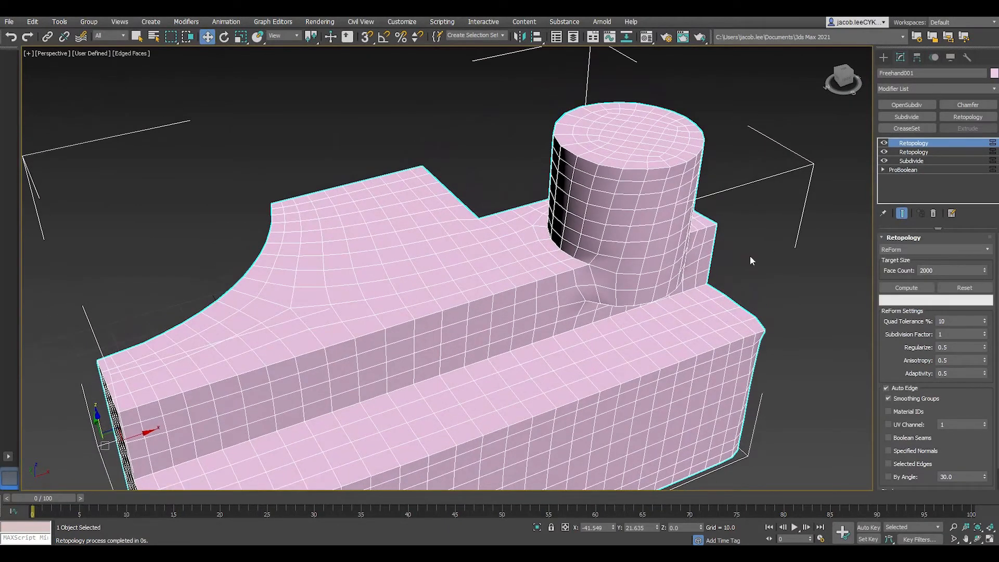
right_click(928, 143)
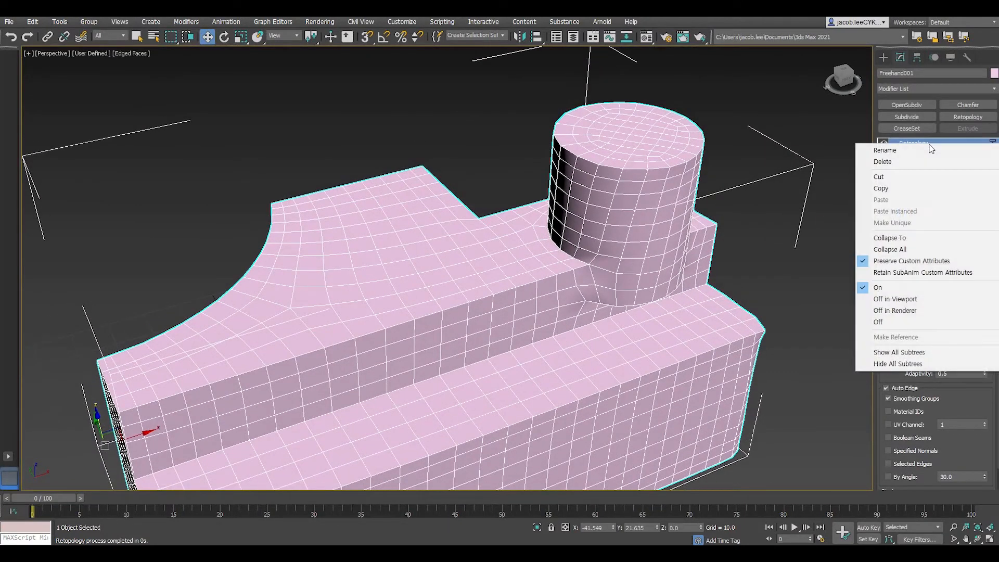
left_click(912, 250)
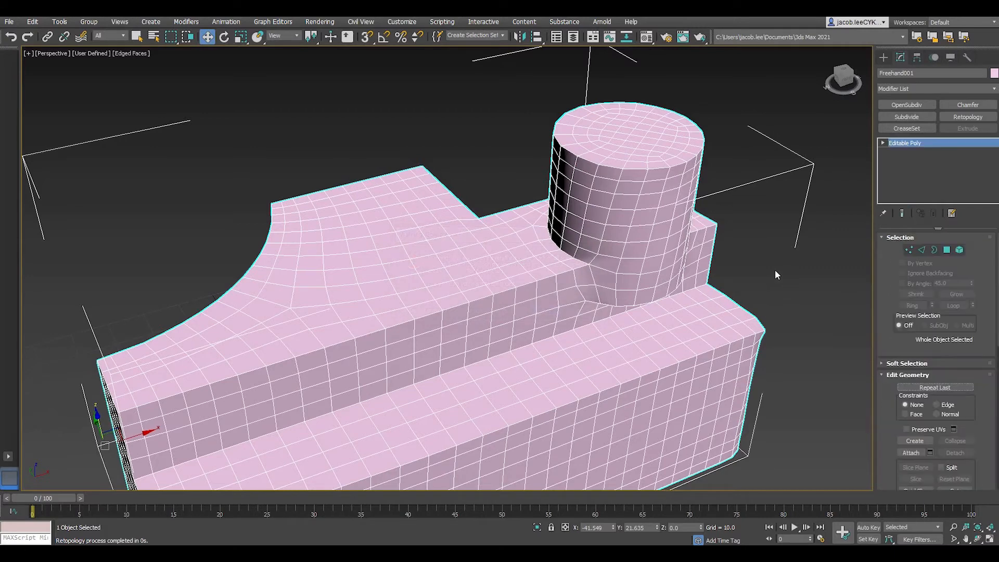
Apply a Chamfer modifier to the Editable Poly and set its amount to 0.6.
middle_click_drag(770, 268, 745, 269, "alt")
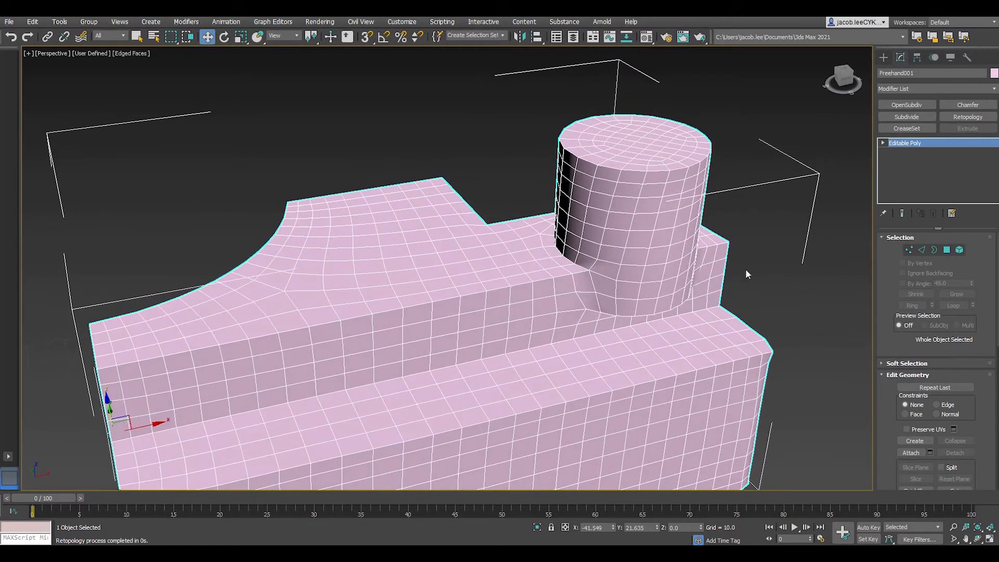
left_click(967, 105)
scroll(734, 289, "down", 5)
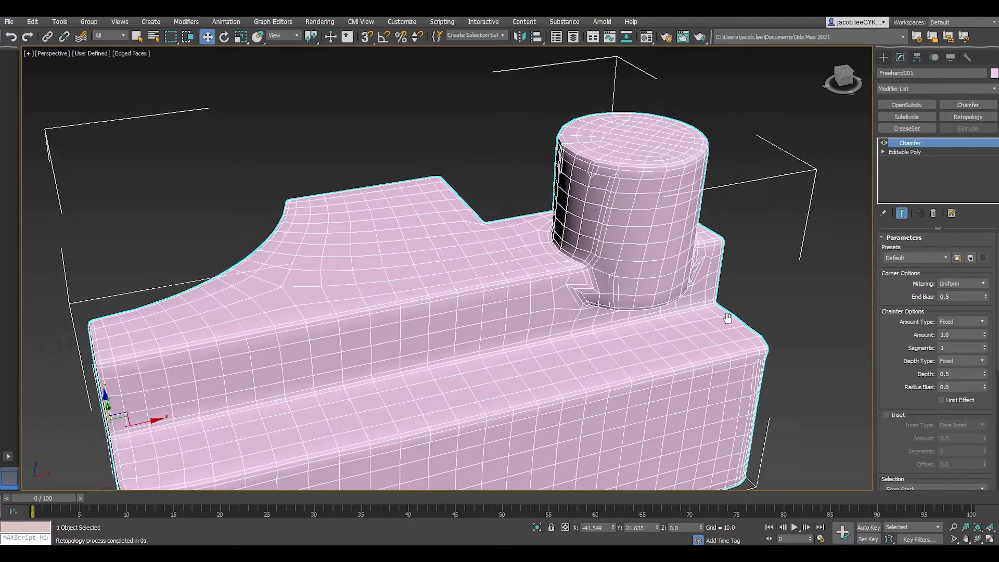
scroll(720, 292, "up", 5)
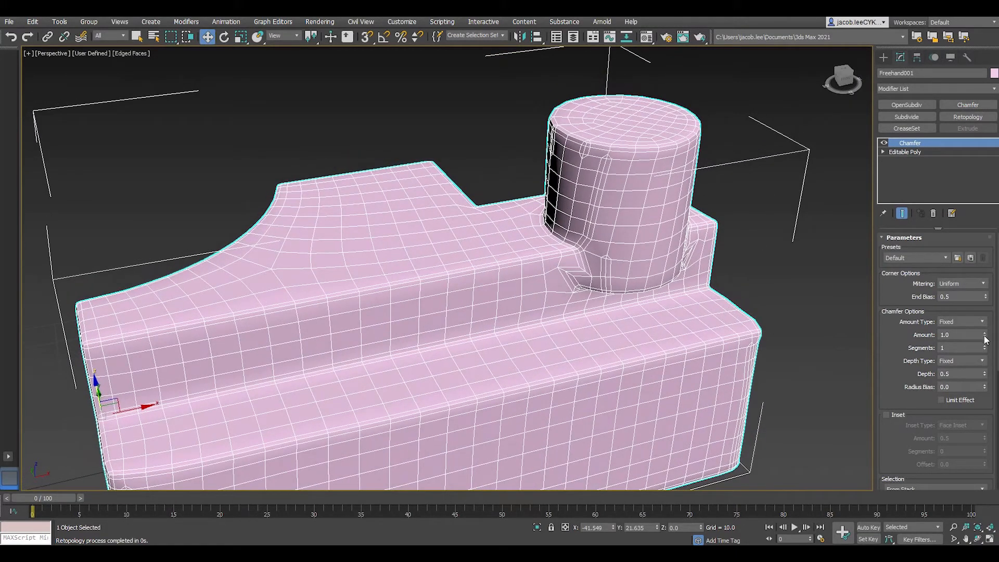
left_click_drag(984, 337, 991, 373)
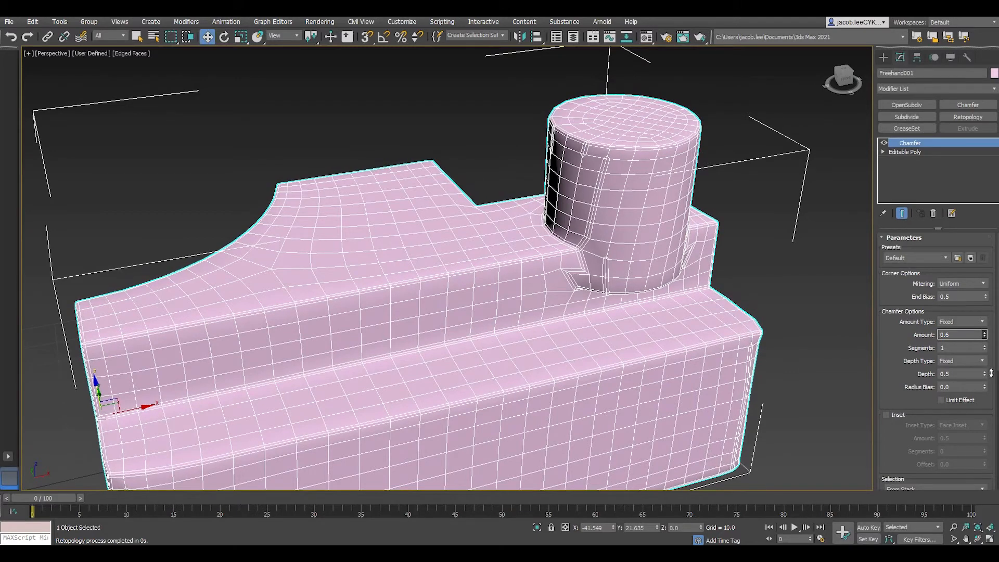
middle_click_drag(656, 276, 662, 308)
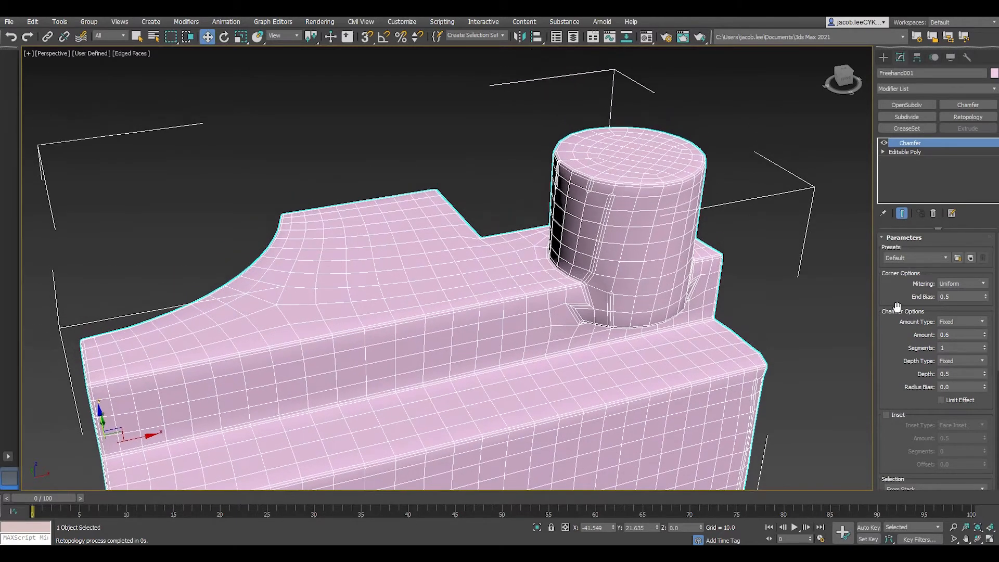
Compare Radial and Patch mitering on the chamfer corners and settle on Radial.
left_click(964, 282)
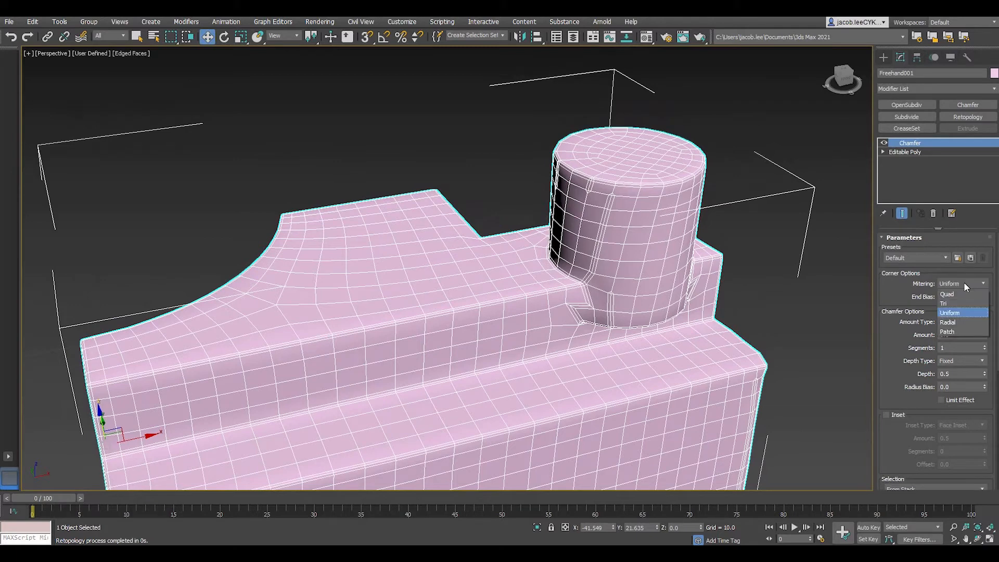
left_click(954, 323)
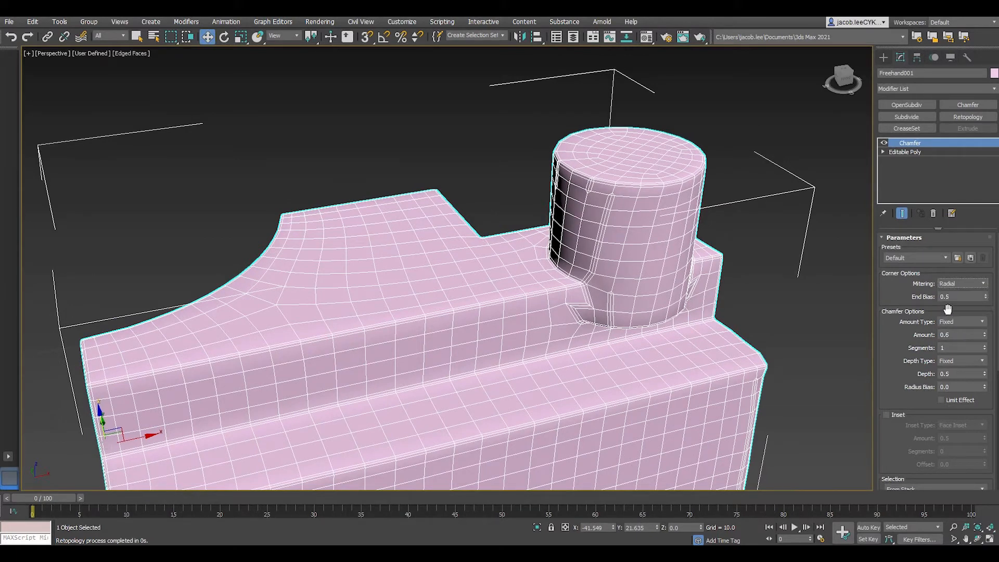
left_click(955, 291)
left_click(951, 331)
scroll(666, 314, "up", 5)
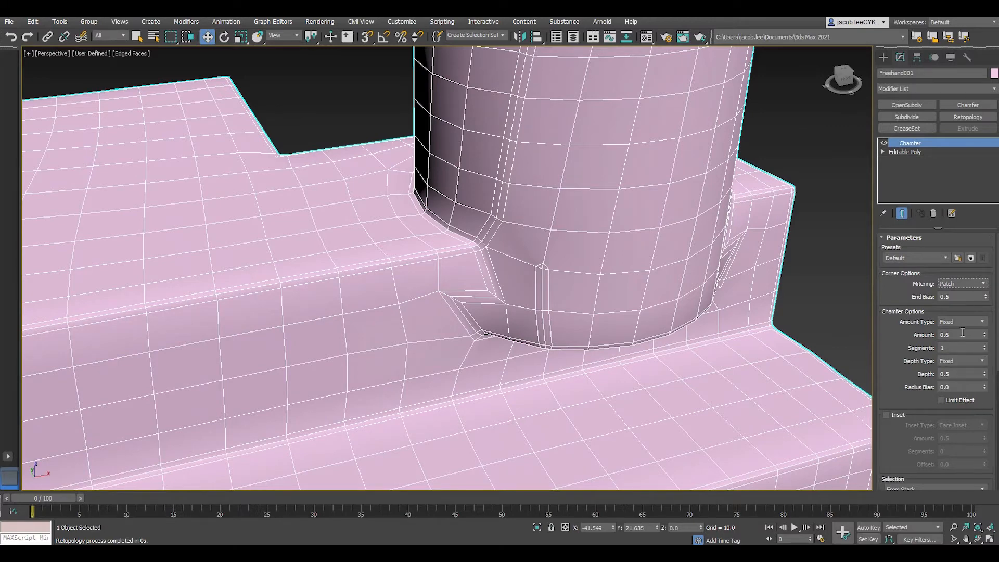
left_click(966, 283)
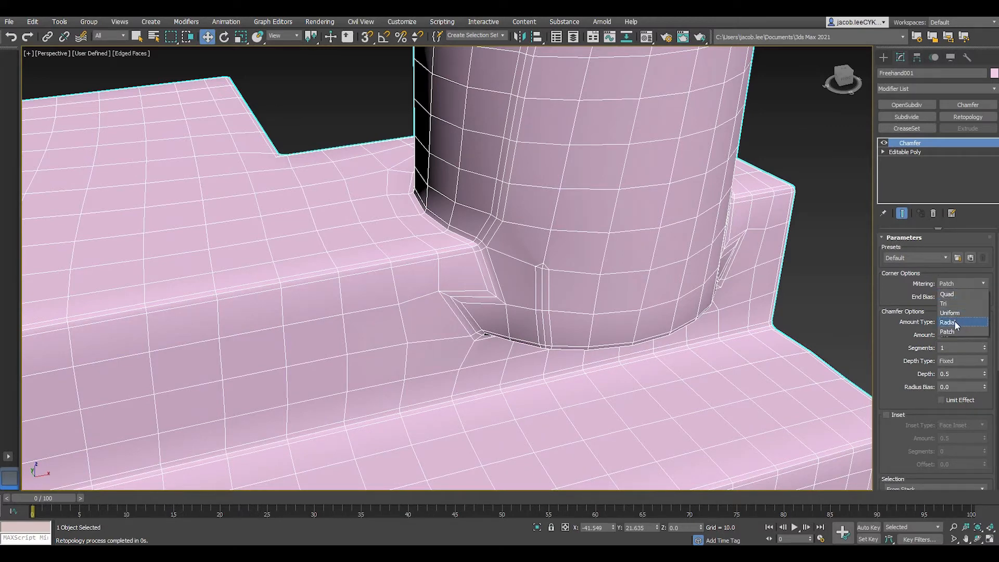
left_click(954, 322)
scroll(702, 354, "down", 10)
middle_click_drag(702, 355, 669, 369)
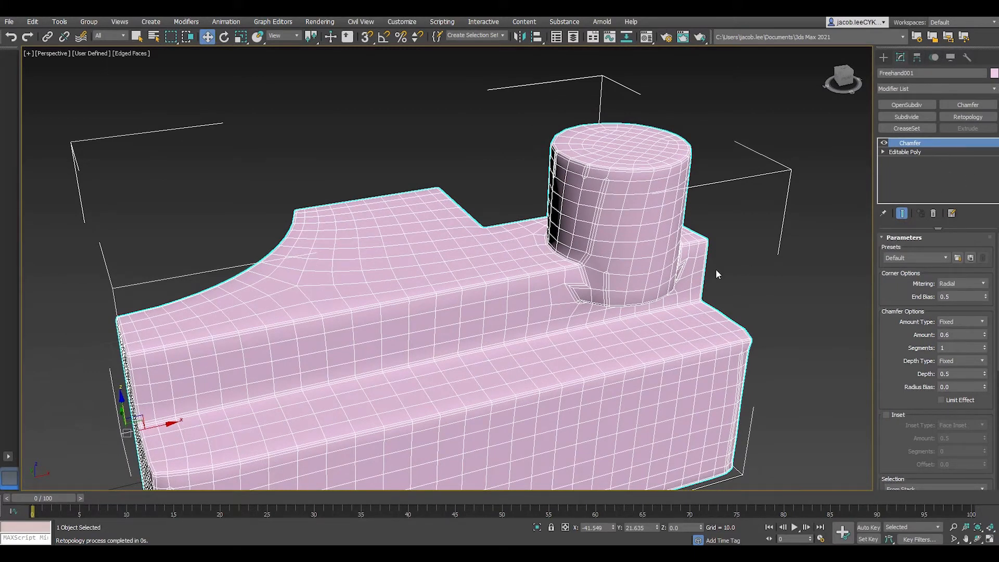
Add a CreaseSet modifier above the Chamfer and switch it to edge sub-object level.
middle_click_drag(716, 269, 724, 272)
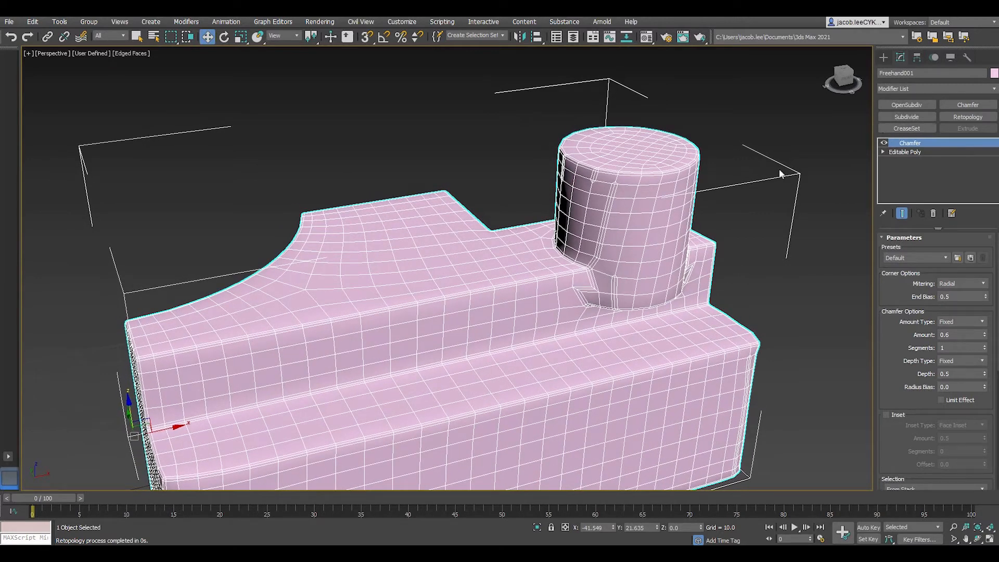
middle_click_drag(752, 177, 688, 218, "alt")
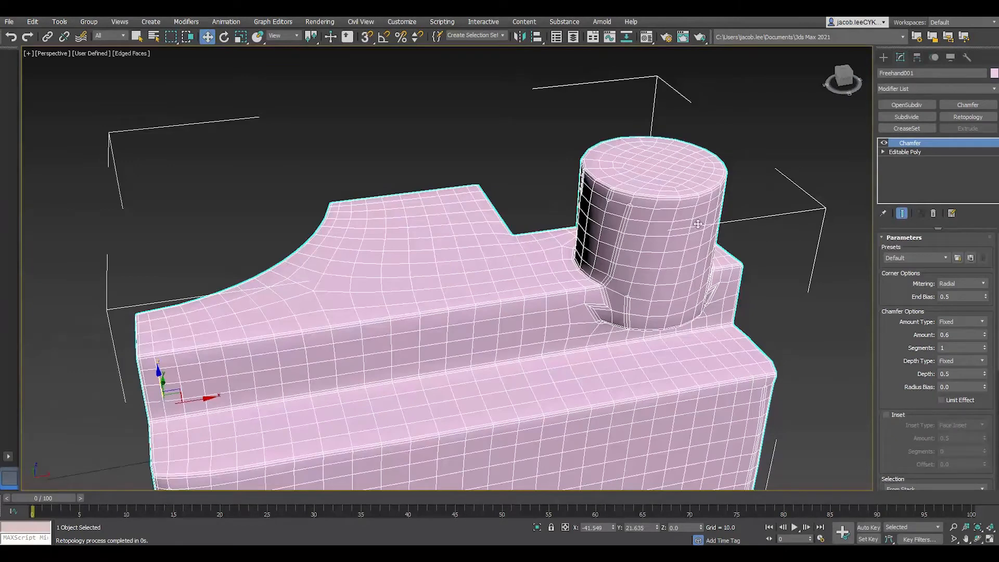
left_click(911, 130)
middle_click_drag(650, 278, 780, 237)
scroll(656, 260, "up", 4)
scroll(638, 268, "down", 2)
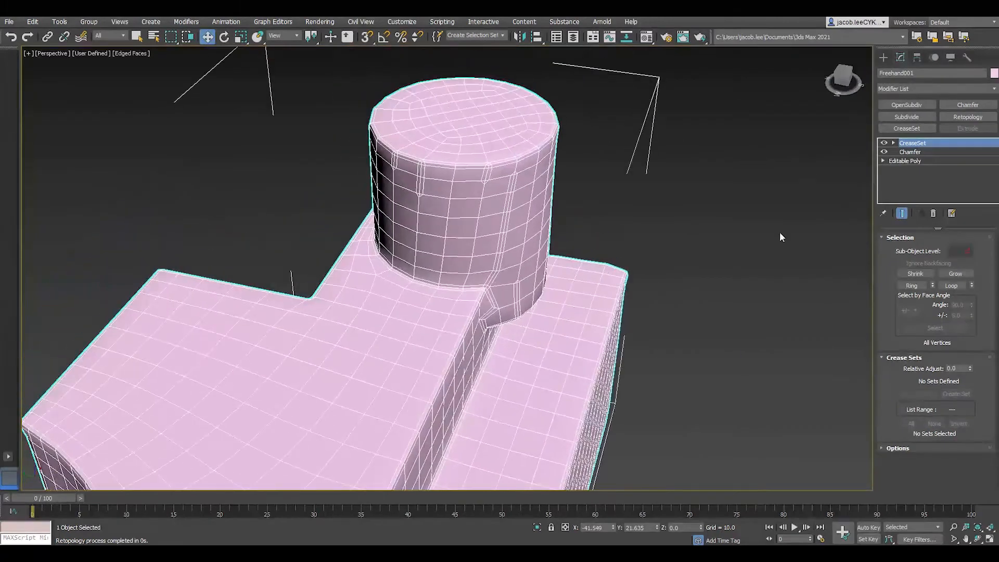
left_click(966, 251)
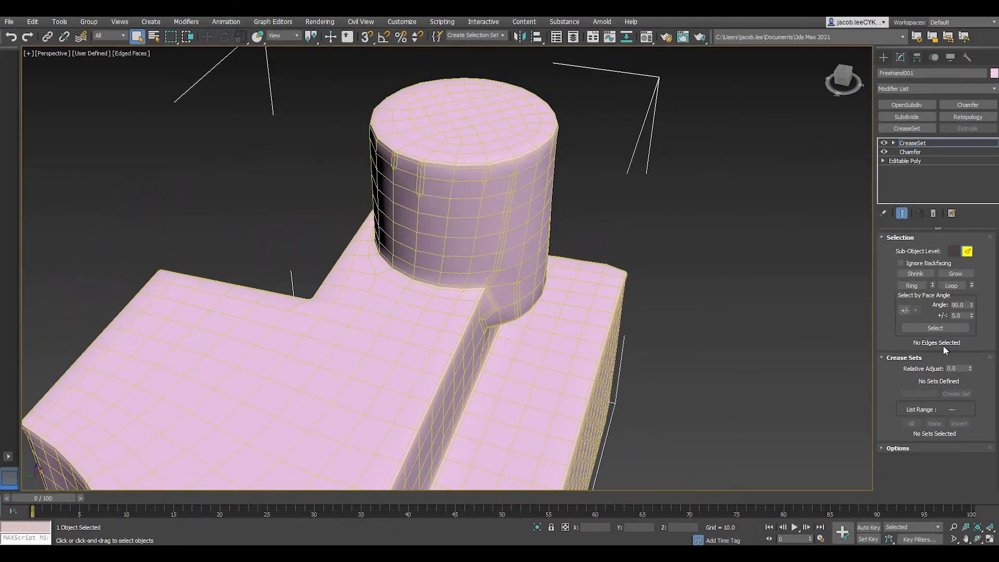
Select the full edge loop around the cylinder's base where it meets the block.
scroll(475, 290, "up", 3)
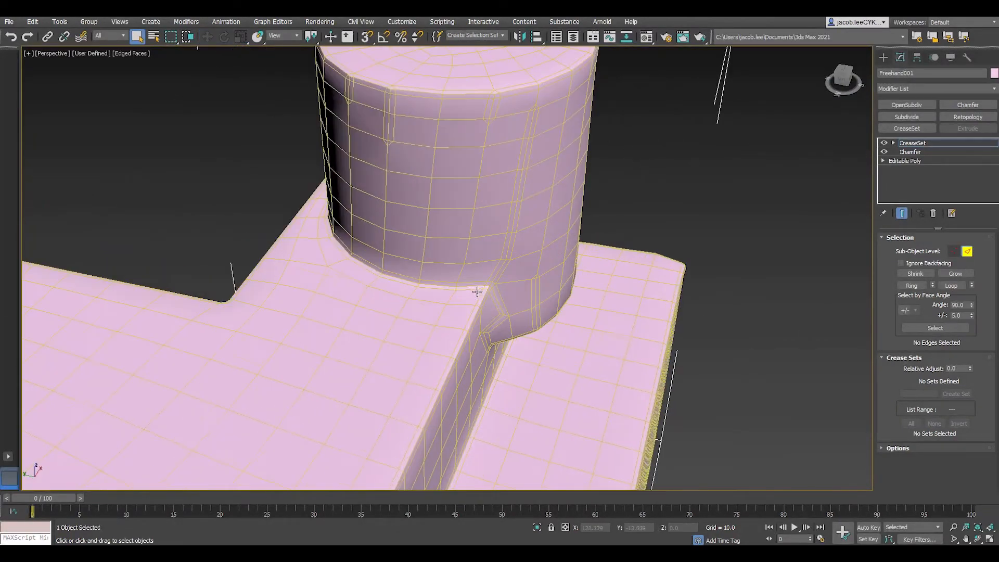
left_click(436, 283)
scroll(451, 302, "up", 2)
left_click(450, 294)
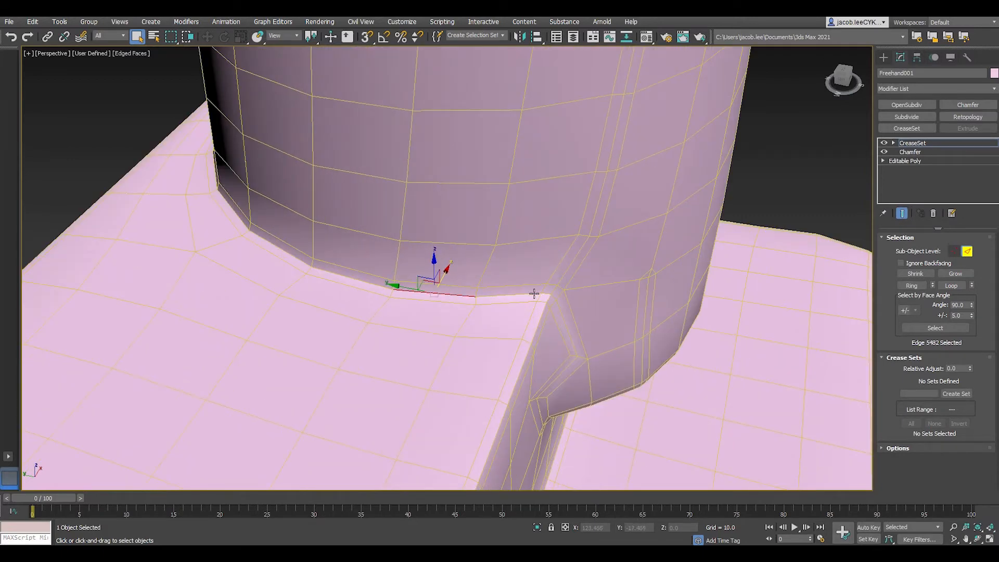
scroll(687, 294, "down", 2)
left_click(958, 290)
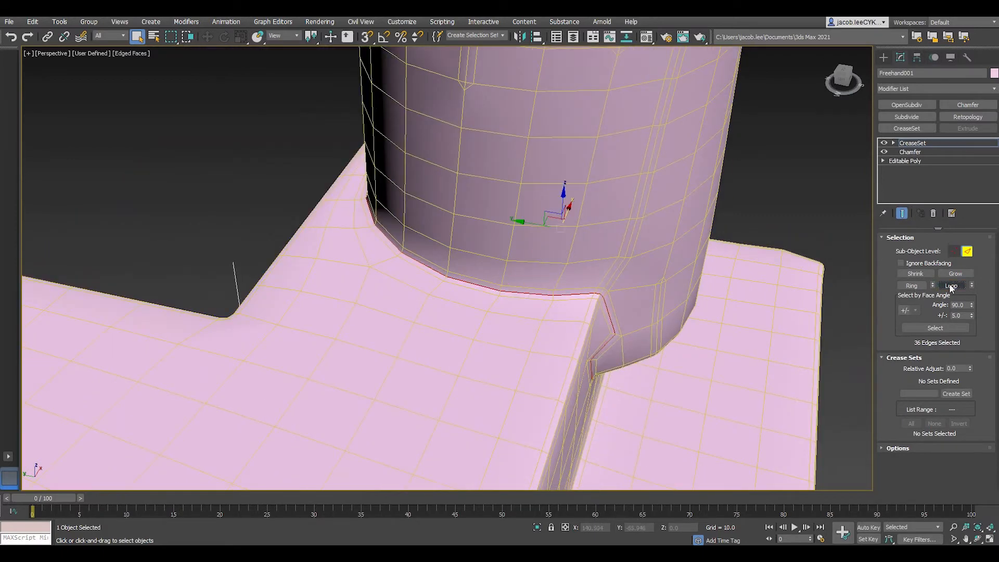
Create a crease set named aaa from the selected base loop and set its crease value to 1.0.
scroll(706, 341, "down", 3)
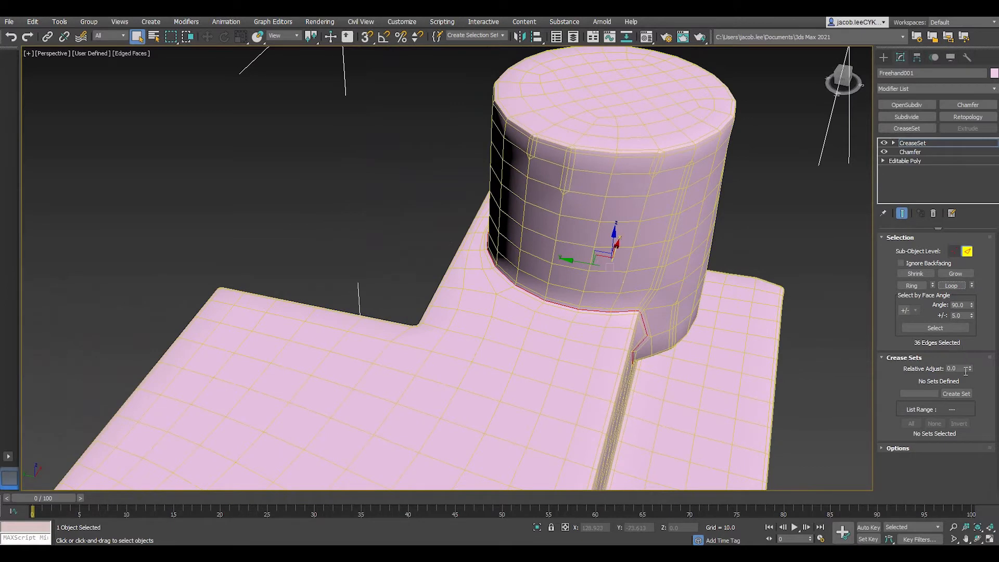
left_click(926, 393)
left_click(955, 393)
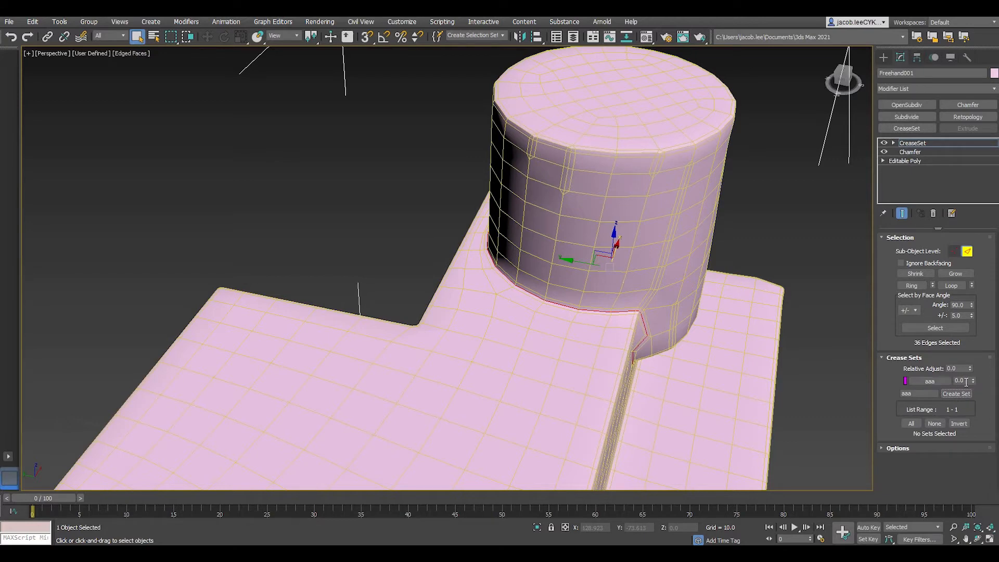
left_click_drag(972, 380, 970, 295)
middle_click_drag(685, 330, 656, 326)
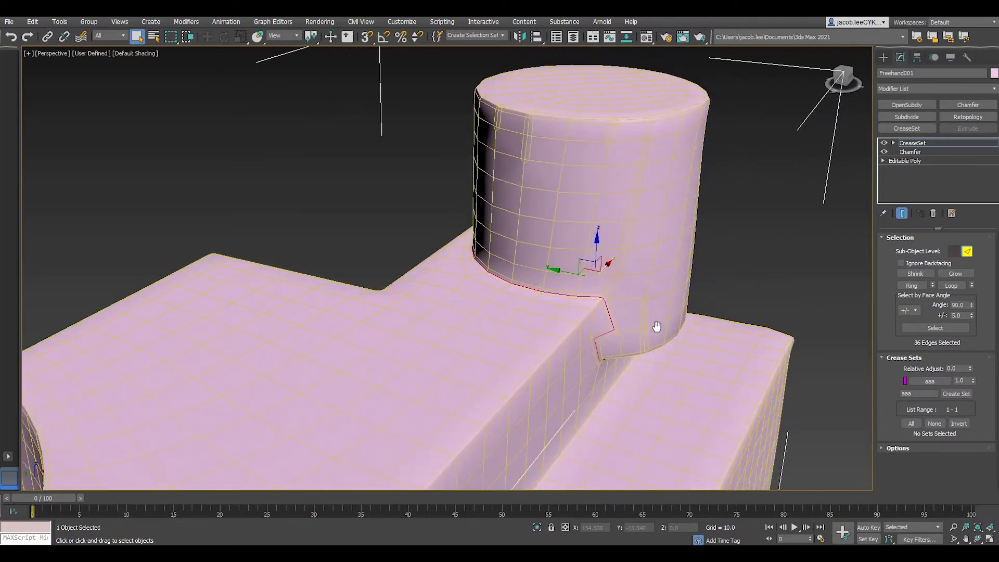
Add an OpenSubdiv modifier on top of the stack and compare the smoothed cylinder base with the CreaseSet off and on.
left_click(905, 105)
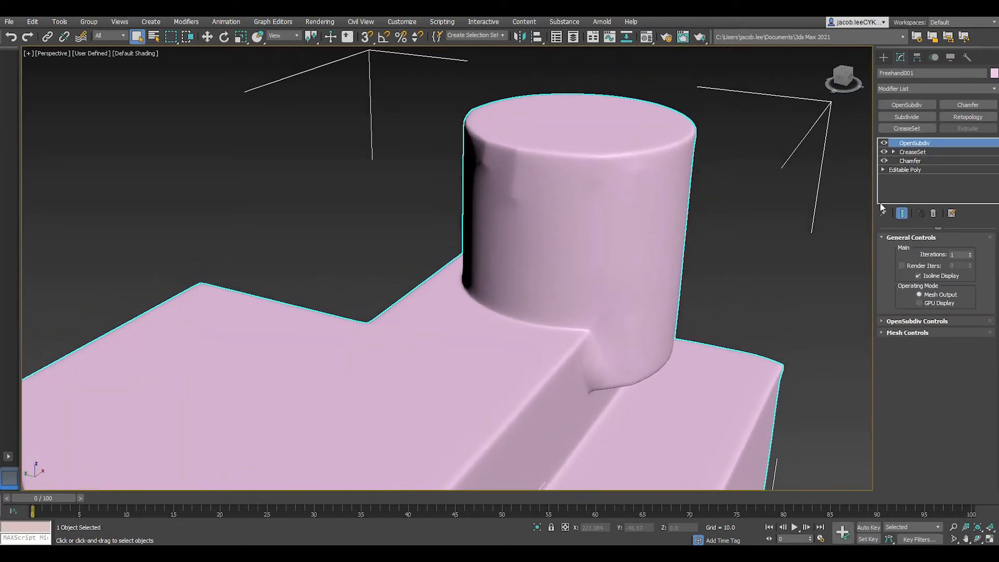
scroll(624, 320, "up", 3)
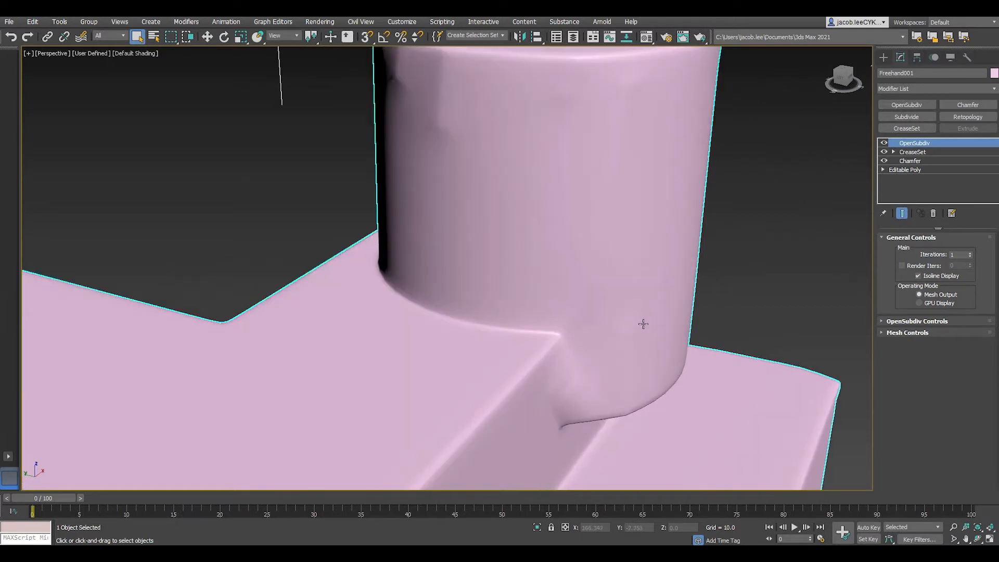
left_click(884, 152)
left_click(884, 152)
left_click(884, 152)
left_click(884, 153)
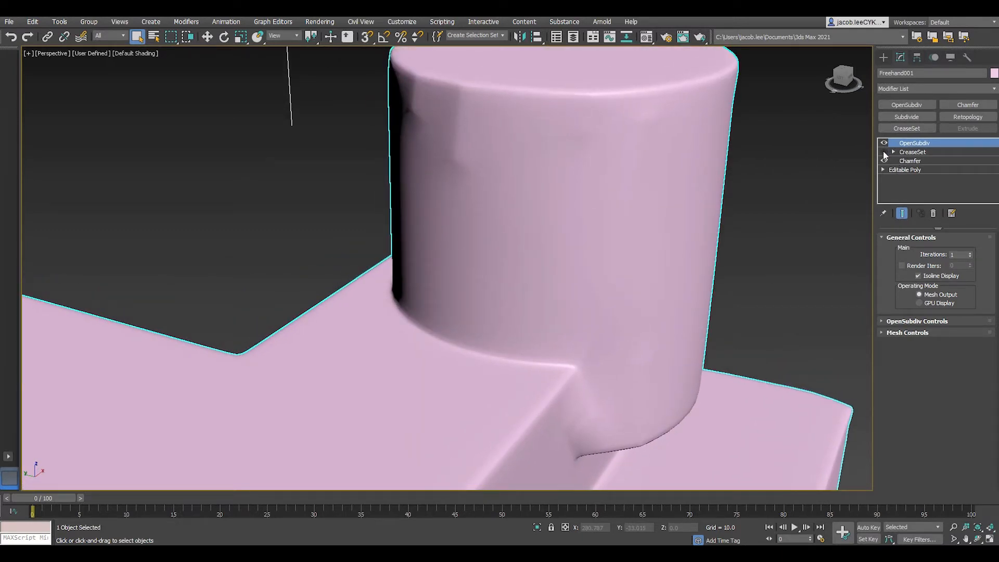
left_click(884, 153)
left_click(884, 153)
left_click(884, 153)
Return to the CreaseSet's edges and select the edge loop along the block's upper step edge.
left_click(894, 152)
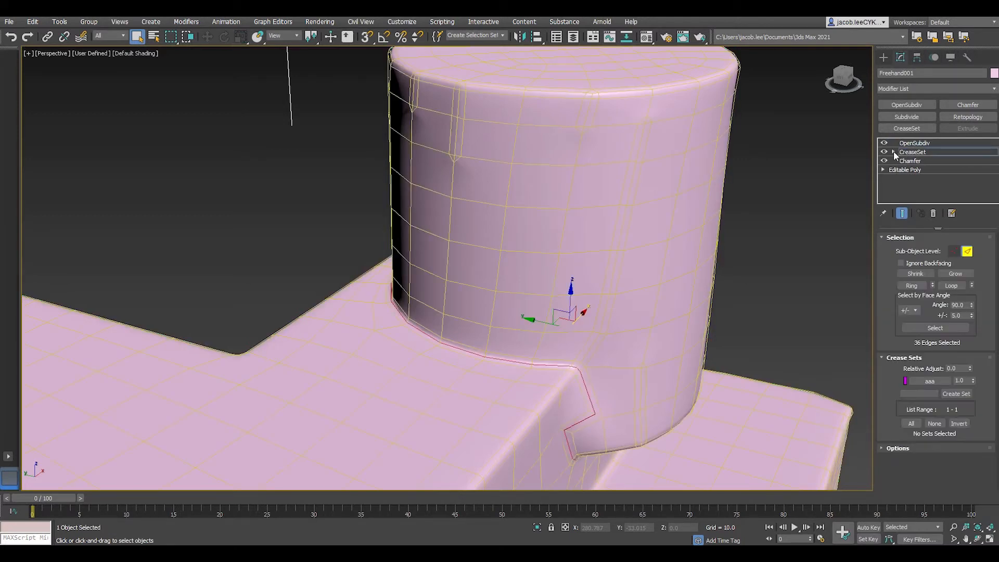
scroll(666, 377, "down", 5)
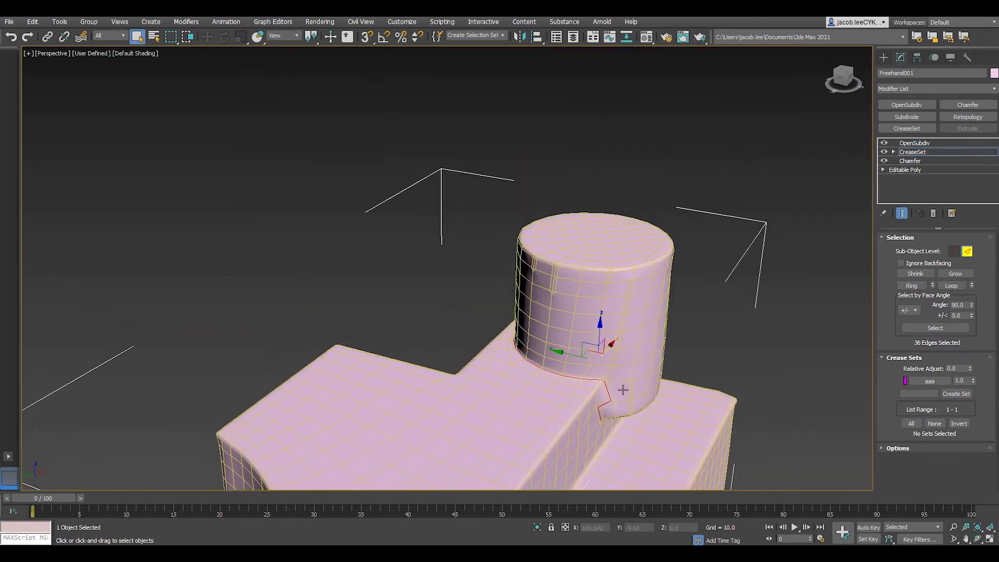
middle_click_drag(623, 390, 549, 365, "alt")
scroll(549, 364, "up", 8)
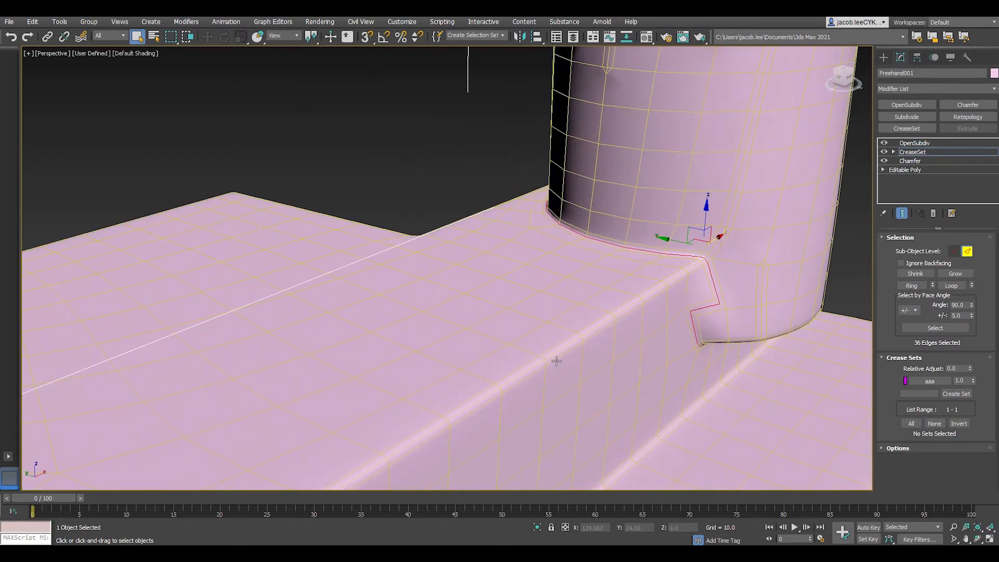
left_click(554, 345)
left_click(951, 285)
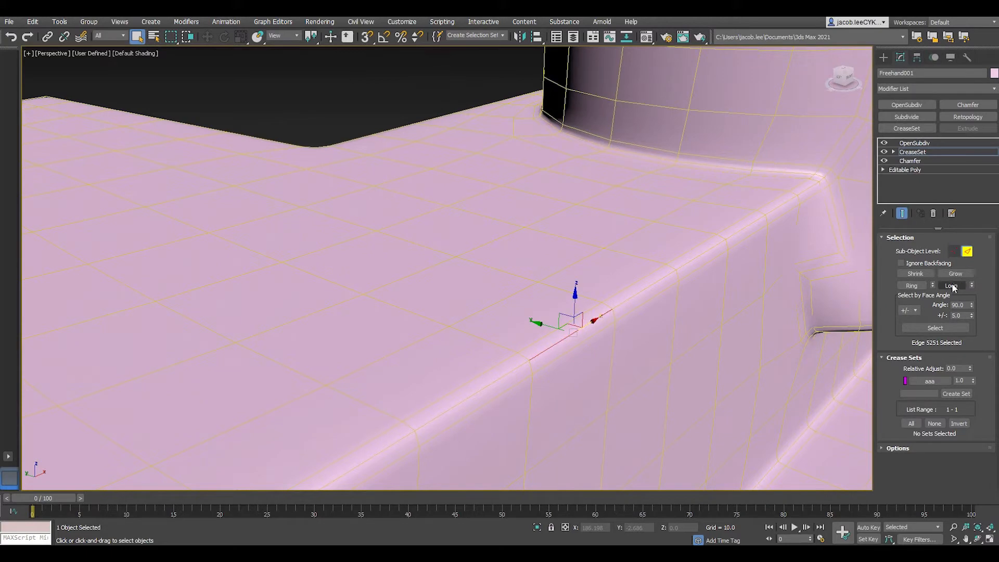
middle_click_drag(654, 326, 682, 321, "alt")
scroll(682, 321, "down", 4)
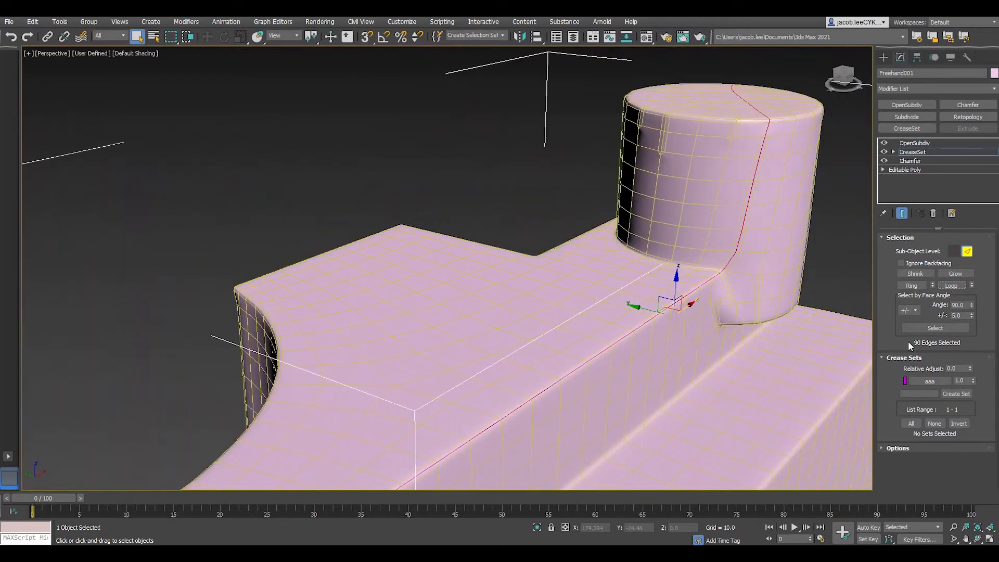
Create a crease set named bbb from the selected step-edge loop and set its crease value to 1.0.
left_click(923, 394)
type("bbb")
left_click(955, 394)
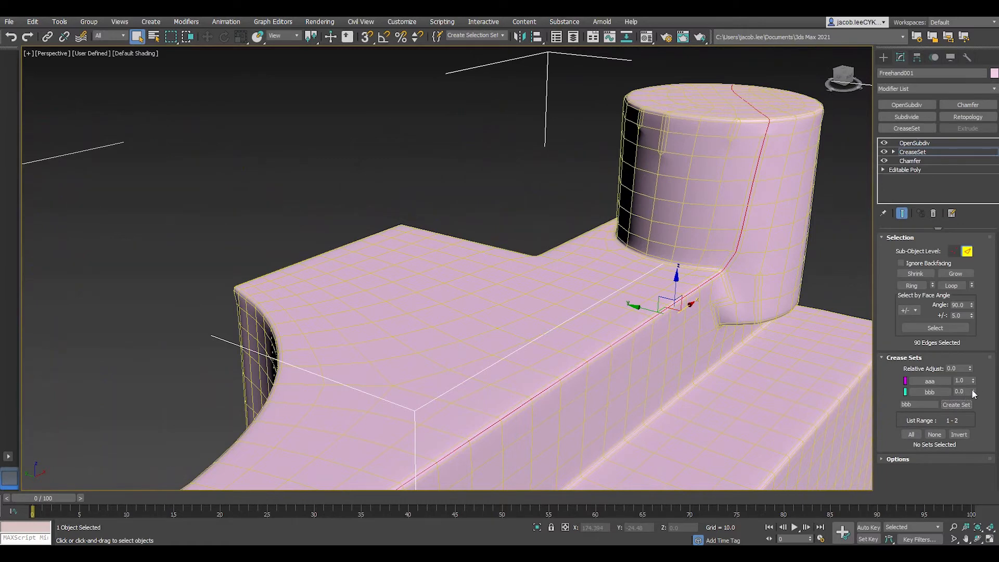
left_click_drag(974, 394, 968, 315)
middle_click_drag(770, 308, 730, 372)
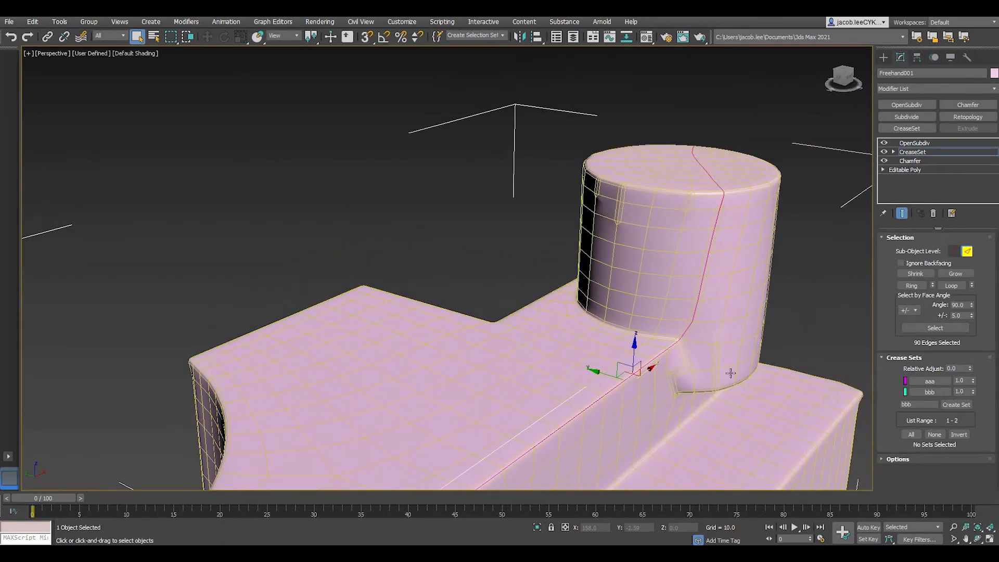
Check the OpenSubdiv result, return to CreaseSet, and set the aaa crease value to 0.77 and bbb to 1.0.
left_click(911, 143)
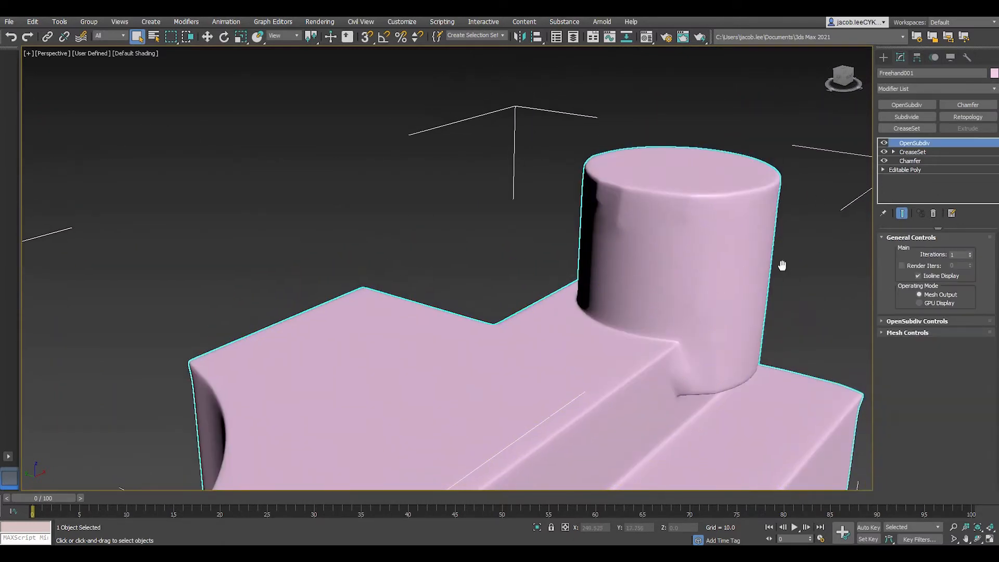
left_click(893, 151)
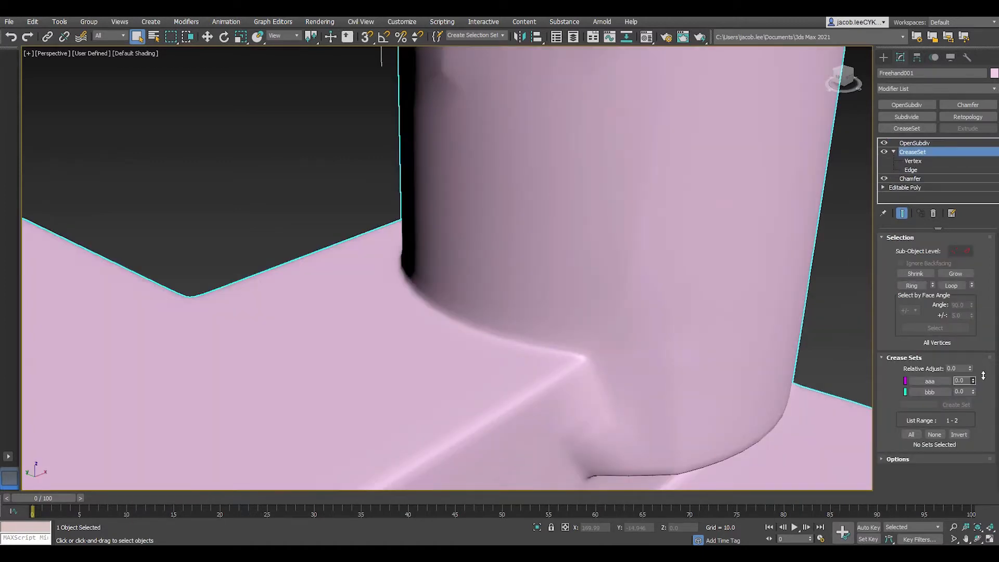
left_click_drag(984, 424, 976, 398)
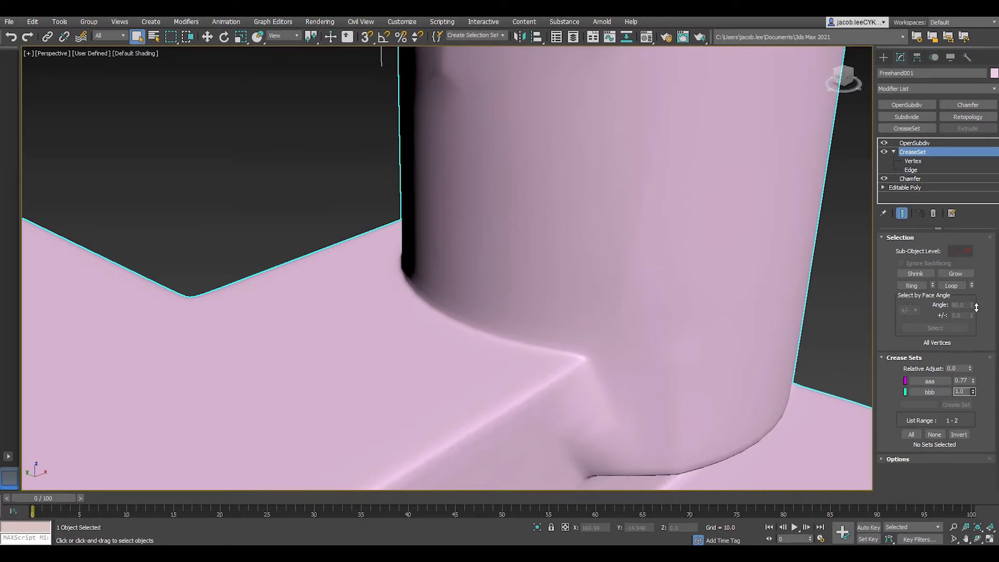
scroll(694, 344, "down", 6)
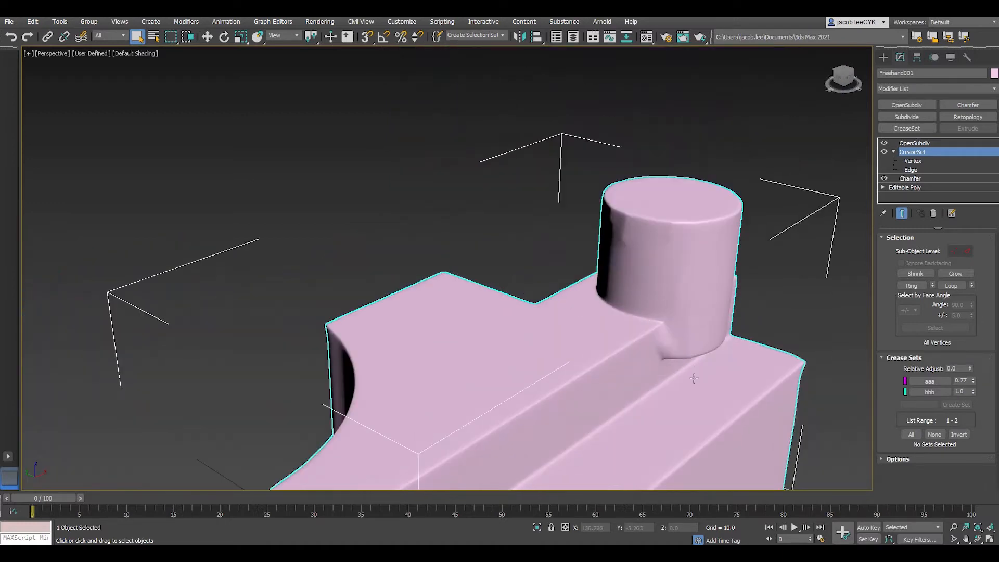
middle_click_drag(696, 380, 602, 329)
scroll(668, 347, "down", 3)
scroll(598, 326, "up", 2)
scroll(611, 318, "down", 2)
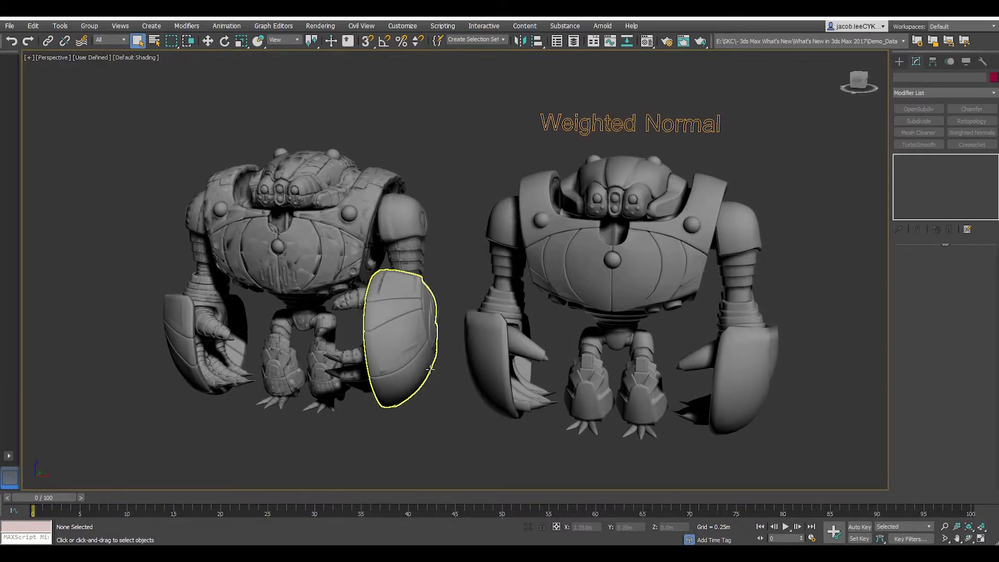
Select the large claw shell on the arm of the detailed high-poly robot.
left_click(426, 368)
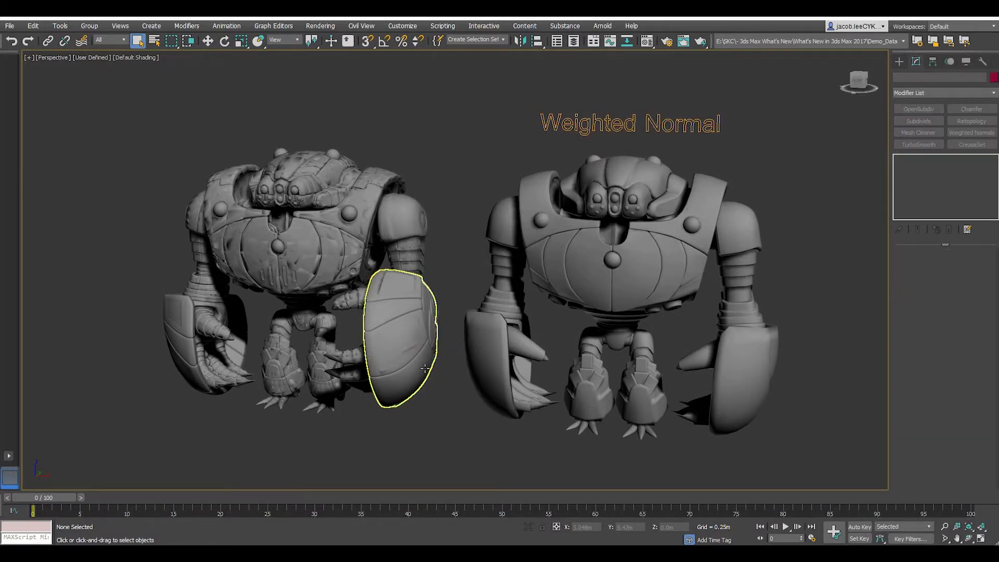
left_click(426, 368)
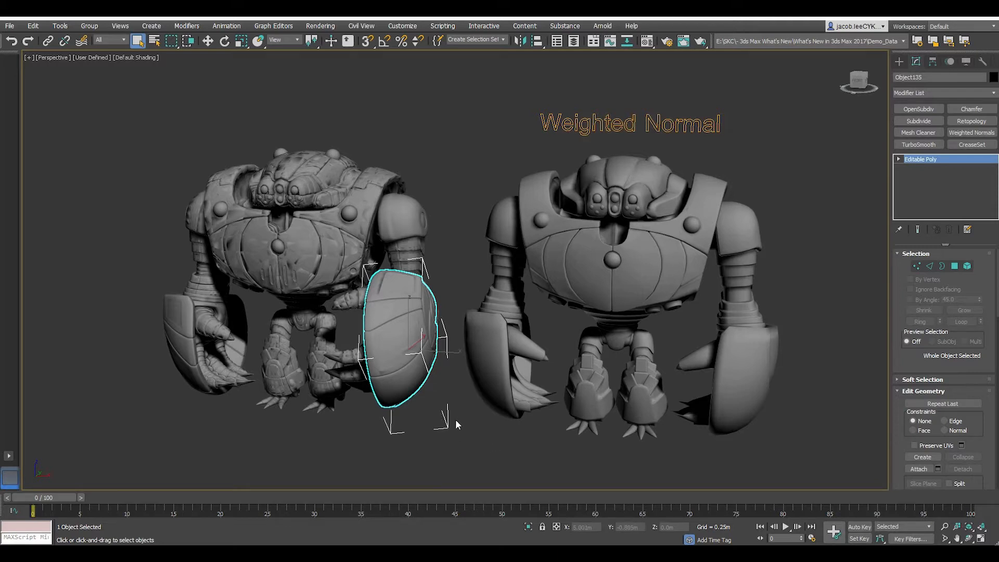
left_click_drag(430, 425, 145, 136)
middle_click_drag(288, 326, 328, 342, "alt")
left_click(380, 401)
middle_click_drag(400, 390, 409, 396)
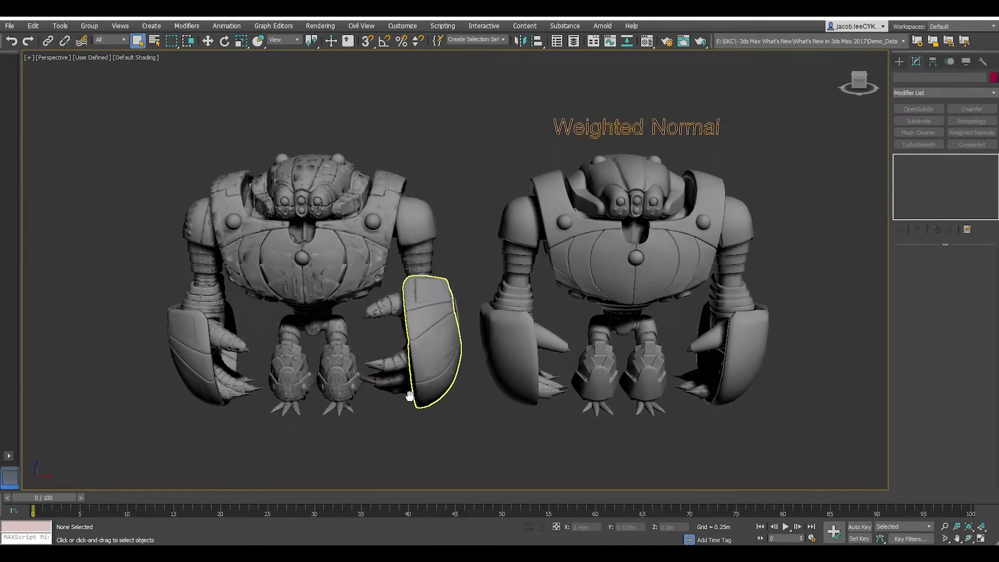
left_click(410, 395)
scroll(469, 390, "up", 5)
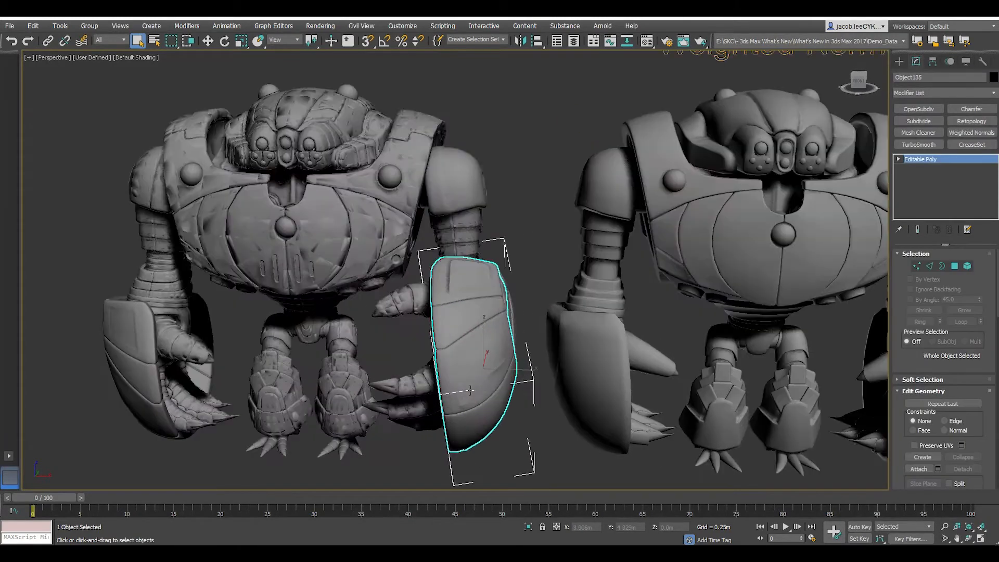
Compare the surface shading of the detailed robot with the Weighted Normal robot beside it.
middle_click_drag(470, 391, 408, 364, "alt")
scroll(393, 379, "down", 3)
middle_click_drag(480, 364, 775, 357)
middle_click_drag(566, 328, 537, 339, "alt")
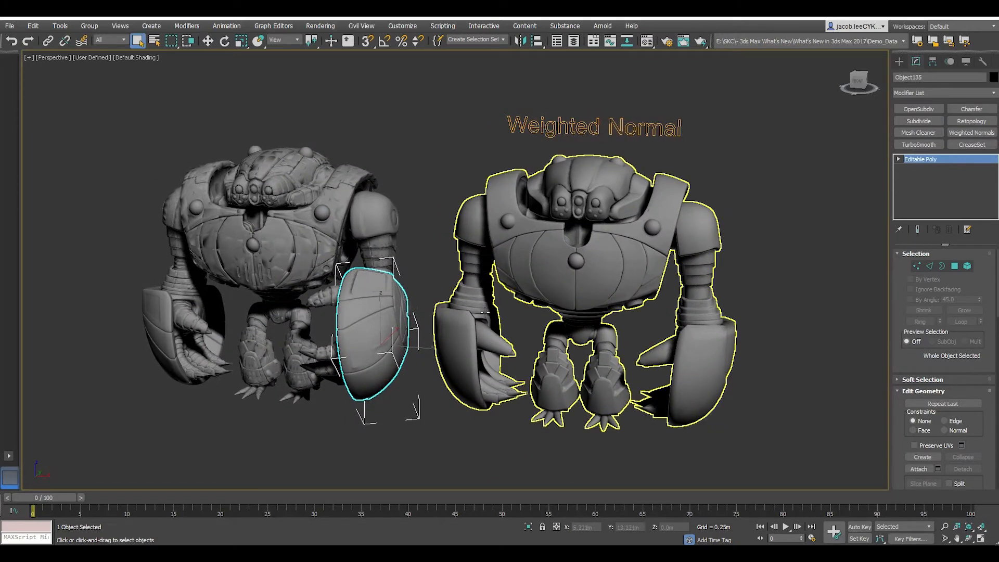
scroll(498, 320, "up", 5)
middle_click_drag(418, 313, 471, 319)
middle_click_drag(464, 320, 458, 325)
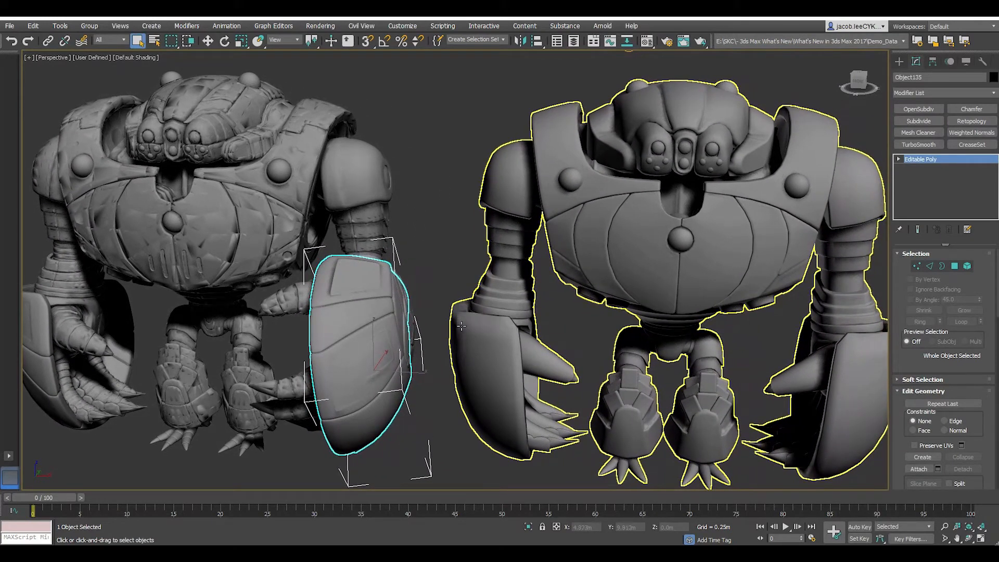
Compare the modifier stacks of the detailed robot's shoulder pad and claw shell, leaving the shoulder pad selected.
left_click(359, 180)
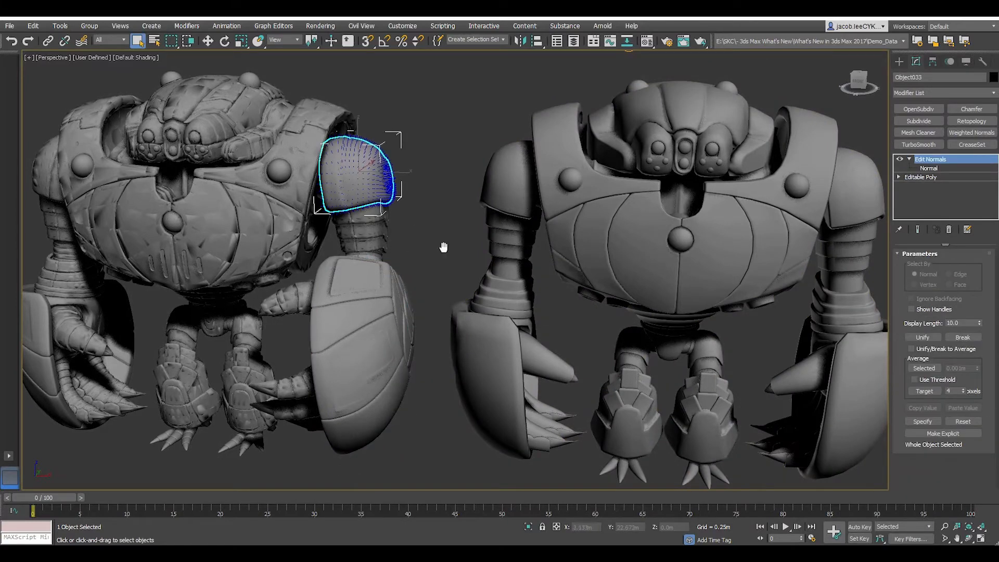
mouse_move(445, 248)
middle_mouse_down()
mouse_move(446, 263)
mouse_move(452, 257)
middle_mouse_up()
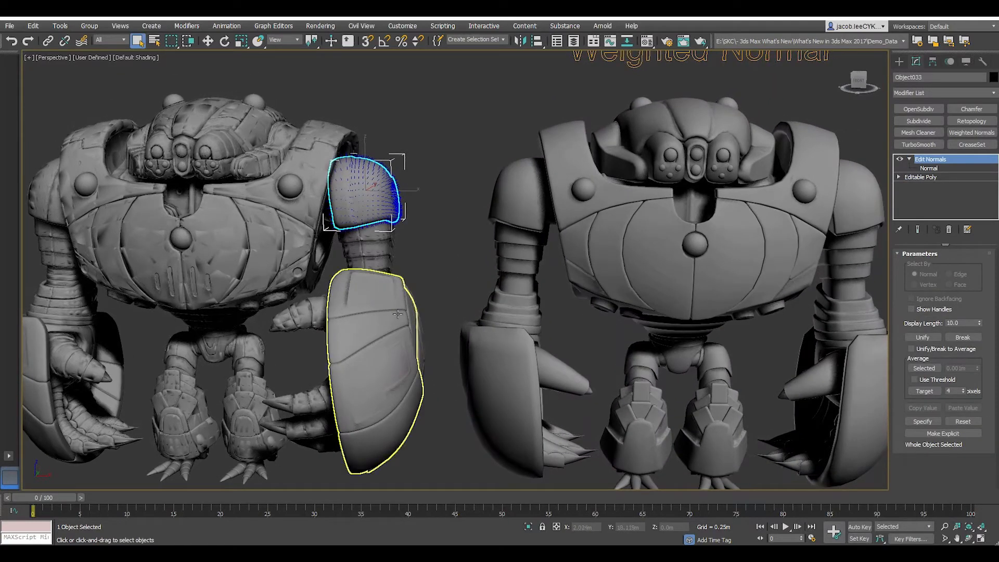
left_click(422, 308)
middle_click_drag(425, 307, 452, 248)
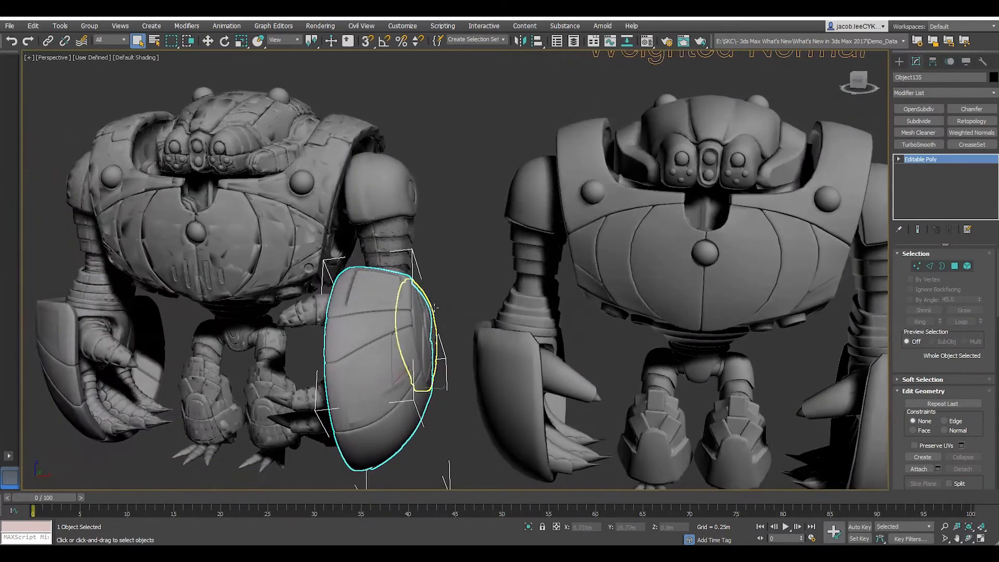
left_click(398, 186)
middle_click_drag(568, 302, 539, 301, "alt")
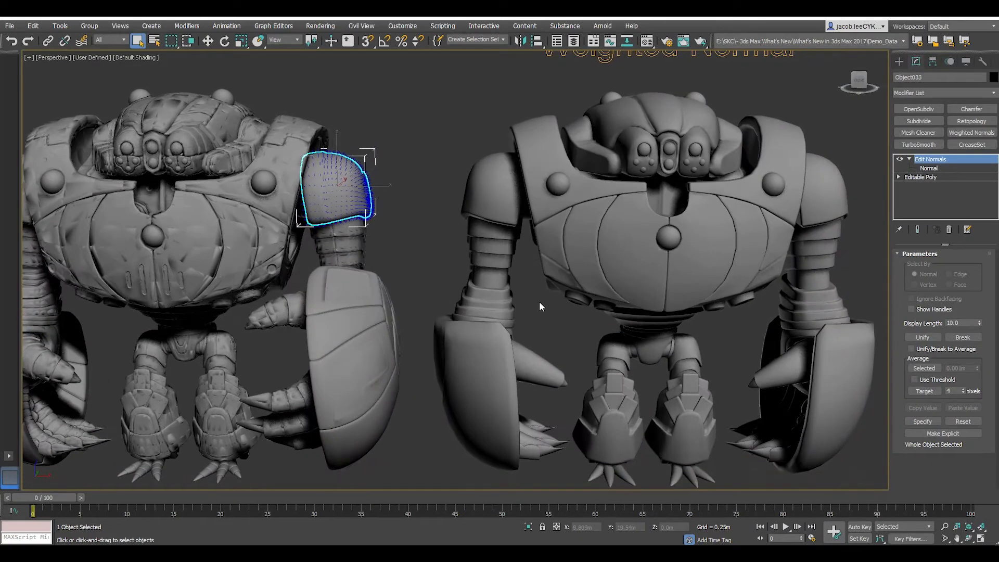
At the Normal level of Edit Normals, select a group of the shoulder pad's normals, rotate them, and leave the sub-object level.
left_click(938, 167)
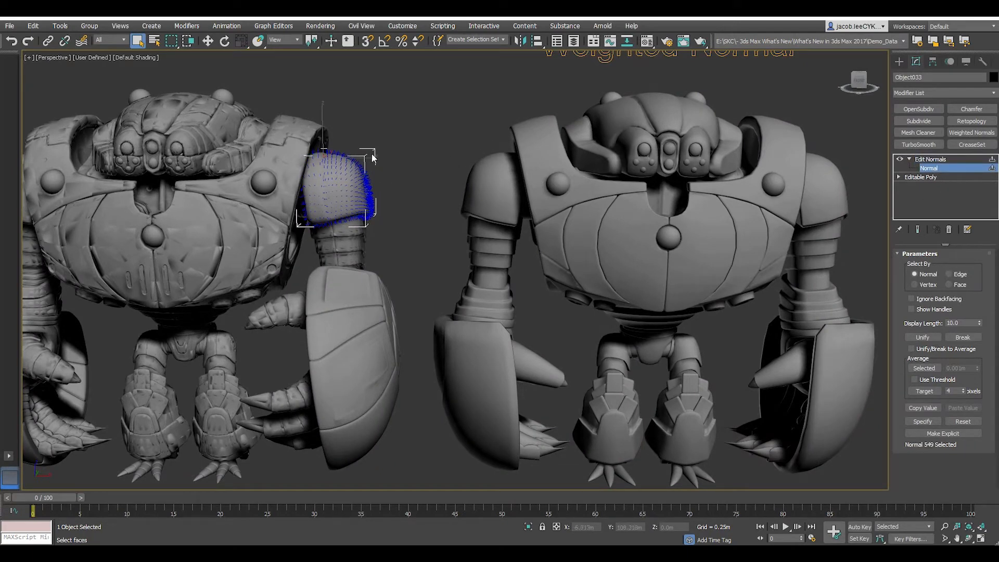
mouse_move(355, 178)
left_mouse_down()
mouse_move(387, 206)
mouse_move(392, 230)
mouse_move(404, 213)
mouse_move(440, 246)
left_mouse_up()
scroll(418, 210, "up", 5)
key("e")
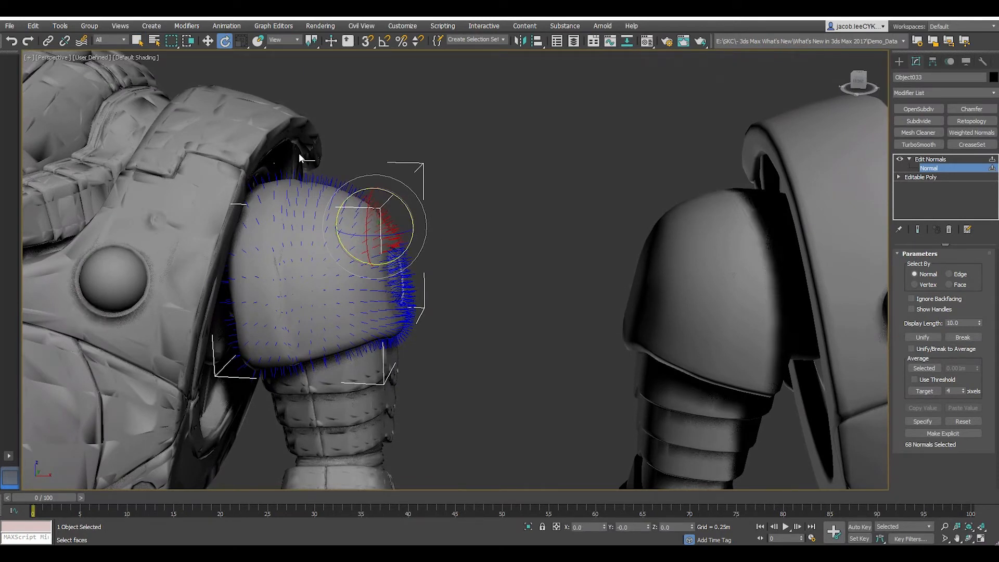
mouse_move(297, 154)
left_mouse_down()
mouse_move(286, 232)
mouse_move(320, 225)
mouse_move(329, 164)
mouse_move(294, 249)
mouse_move(302, 276)
mouse_move(408, 260)
mouse_move(395, 321)
left_mouse_up()
left_click_drag(410, 276, 462, 267)
scroll(463, 265, "down", 6)
middle_click_drag(463, 266, 456, 237)
left_click(931, 159)
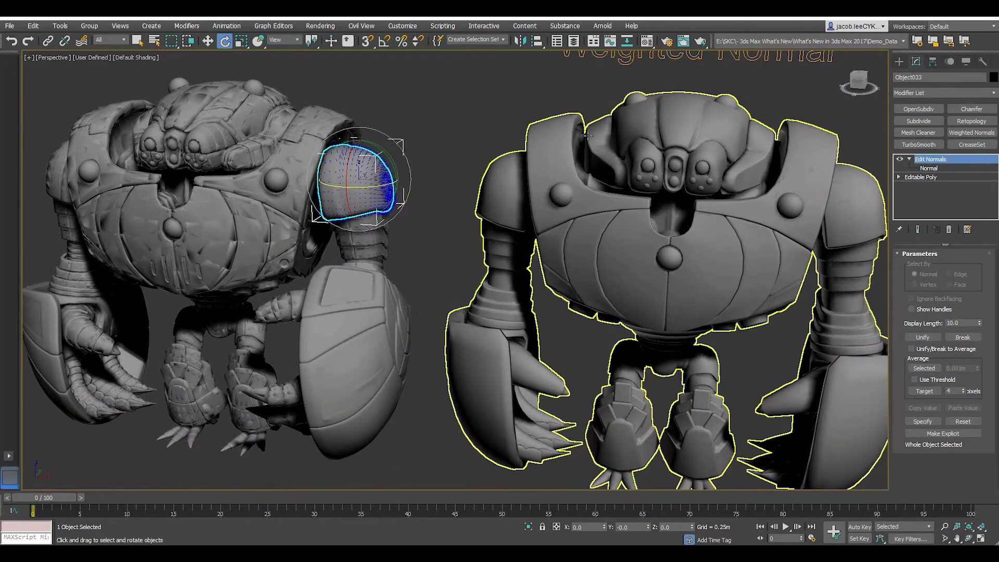
Deselect the shoulder pad and select the Juggernaut_Low robot with its Weighted Normals modifier.
left_click(460, 124)
scroll(523, 253, "down", 5)
scroll(523, 253, "up", 3)
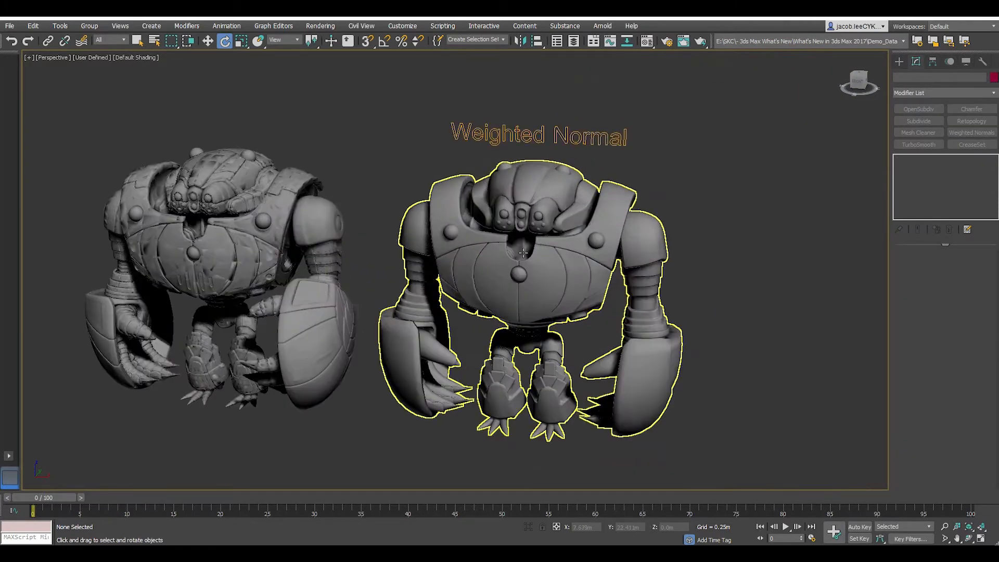
left_click(599, 218)
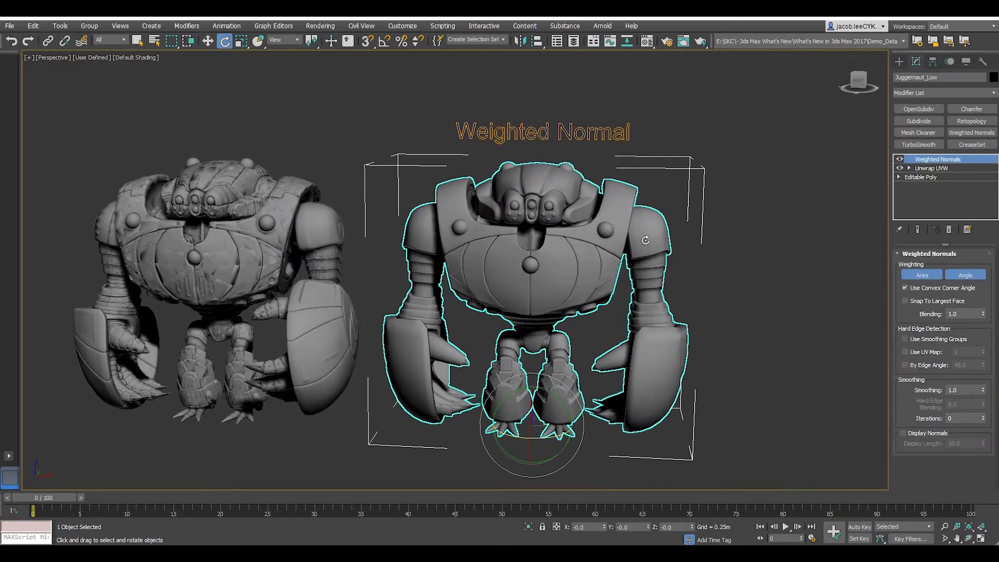
middle_click_drag(716, 257, 704, 253)
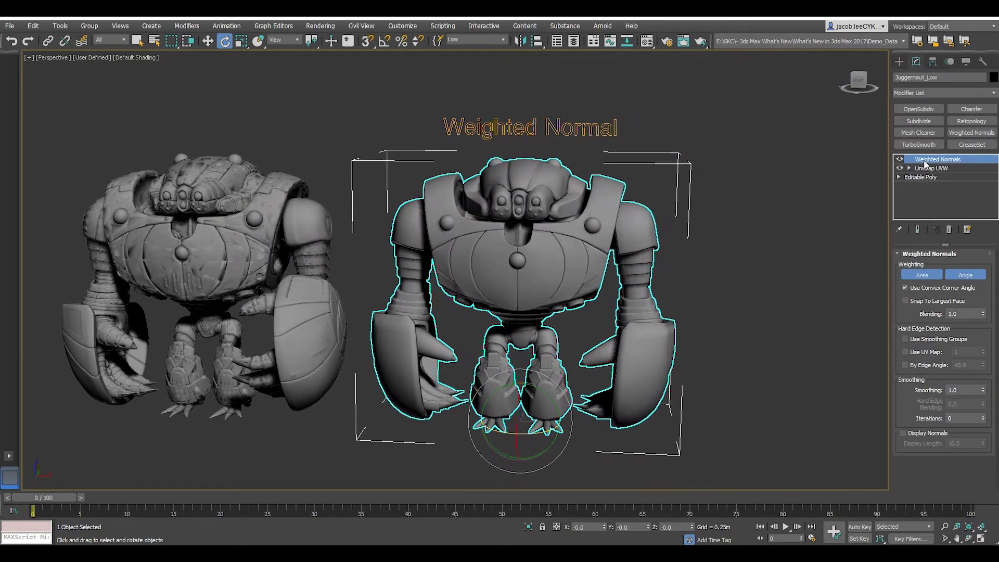
Turn on Use Smoothing Groups for the robot's hard edge detection and inspect the shading.
left_click(924, 339)
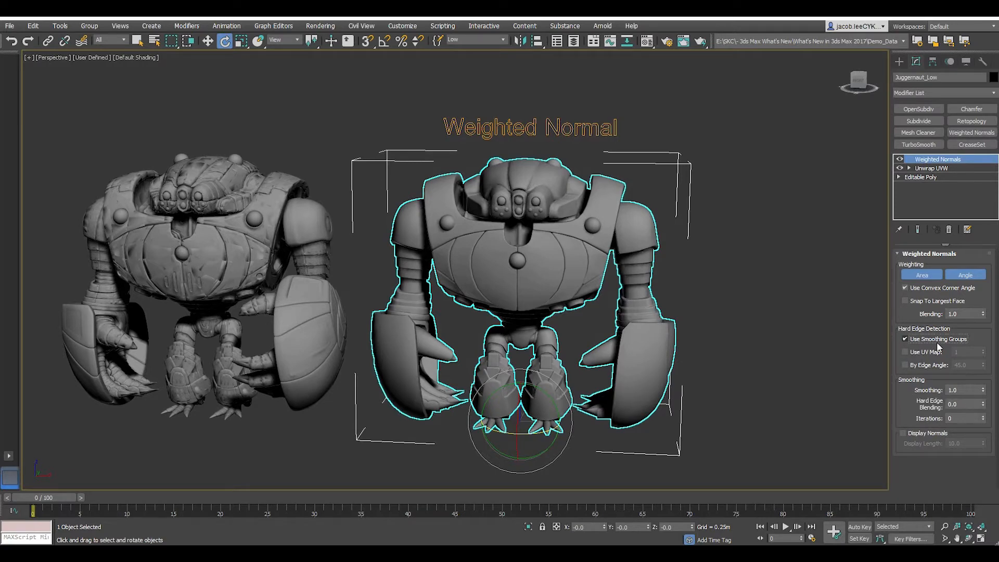
middle_click_drag(806, 327, 769, 352)
scroll(746, 341, "up", 5)
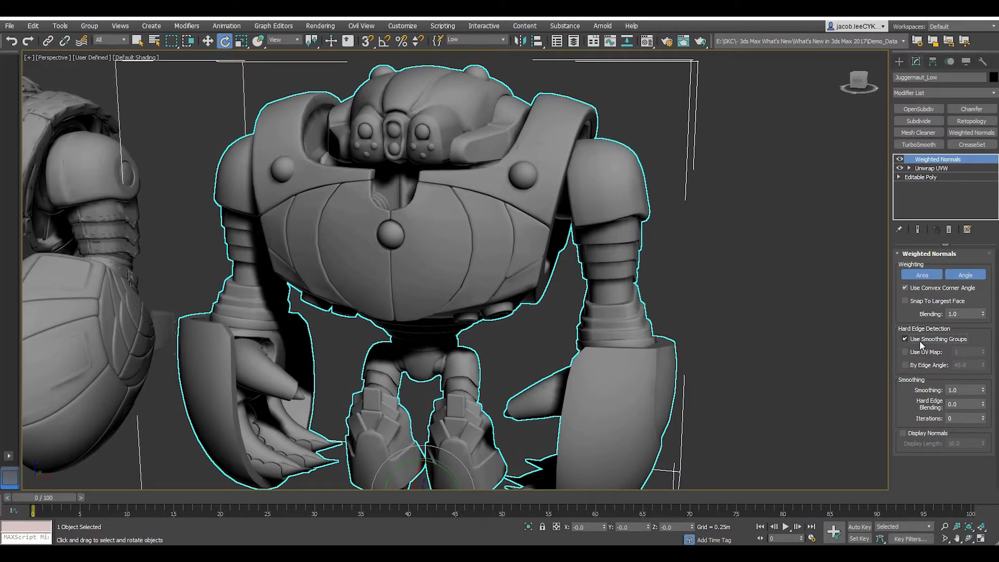
Base the hard edge detection on Use UV Map channel 1 instead of smoothing groups.
left_click(919, 340)
left_click(916, 352)
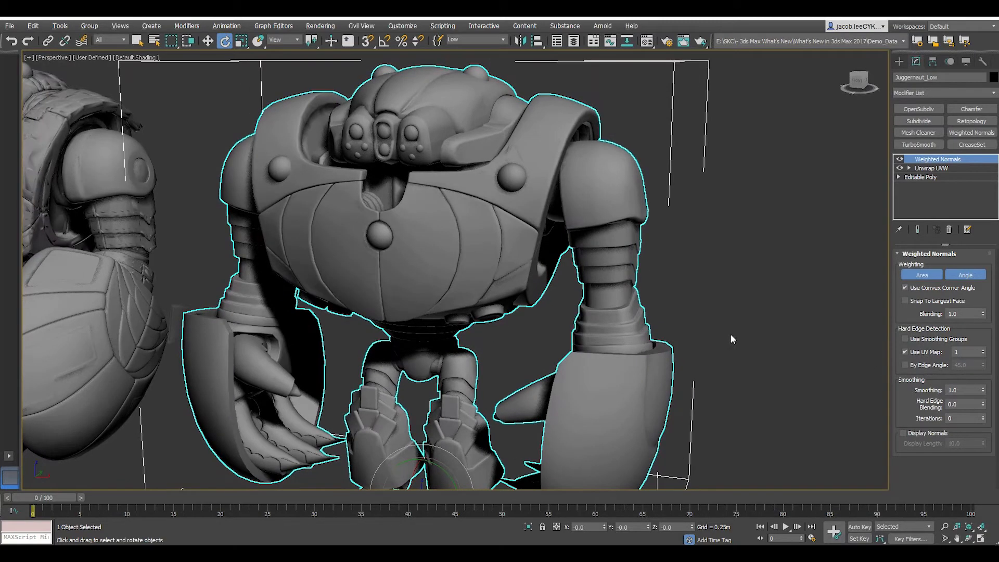
mouse_move(730, 338)
middle_mouse_down()
mouse_move(724, 352)
mouse_move(736, 325)
middle_mouse_up()
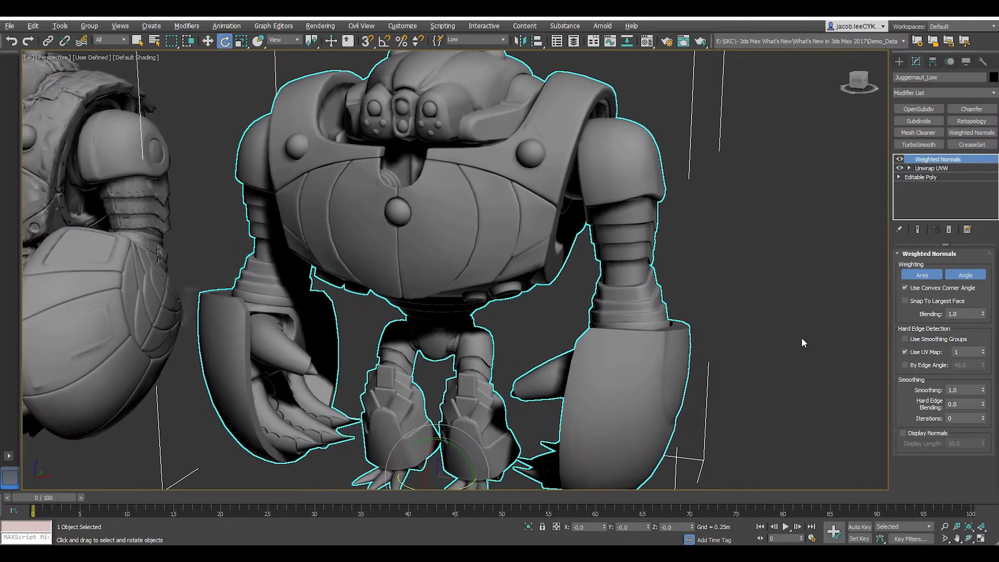
Go to the Unwrap UVW modifier and open its UV editor beside the robot.
left_click(931, 168)
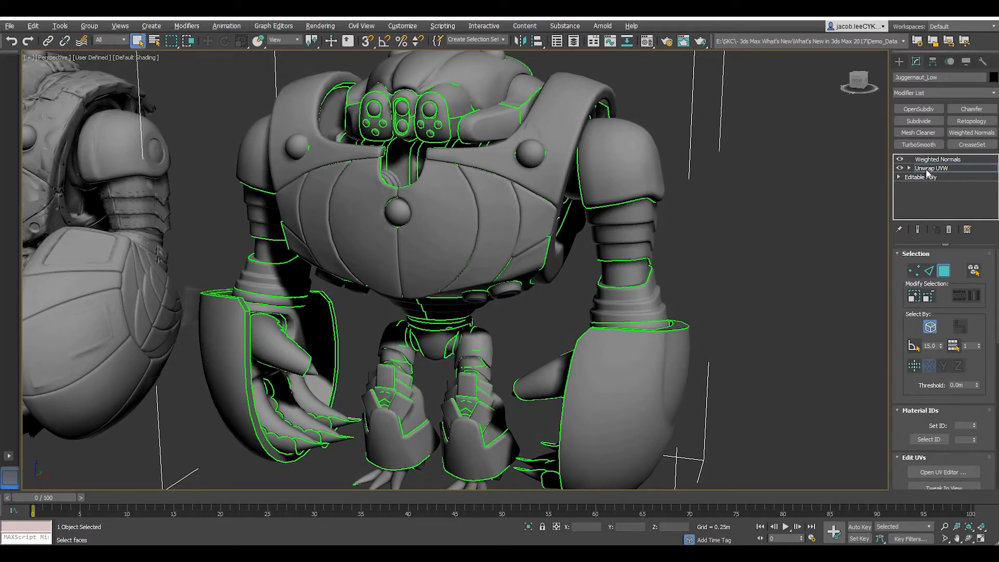
scroll(955, 438, "down", 2)
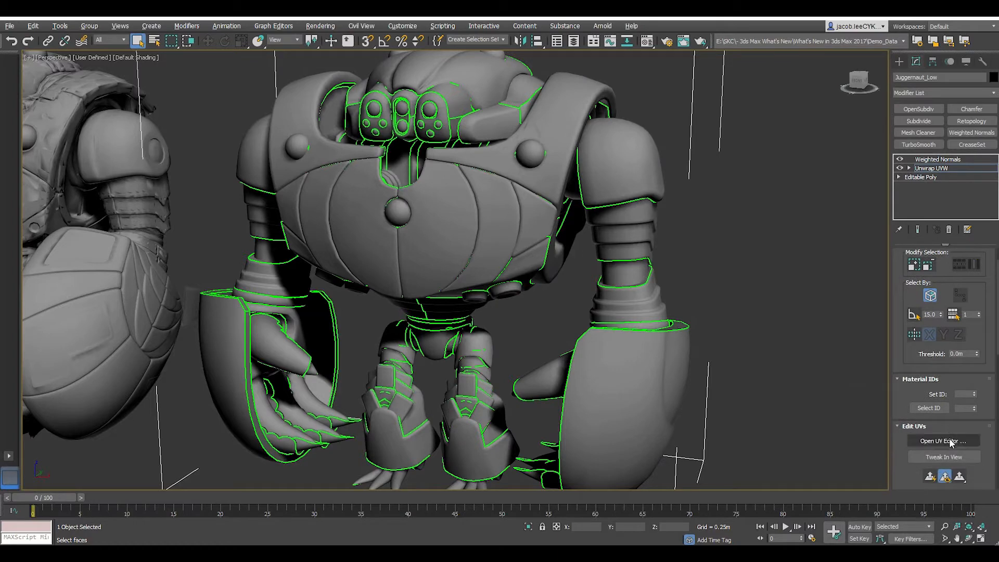
left_click(943, 440)
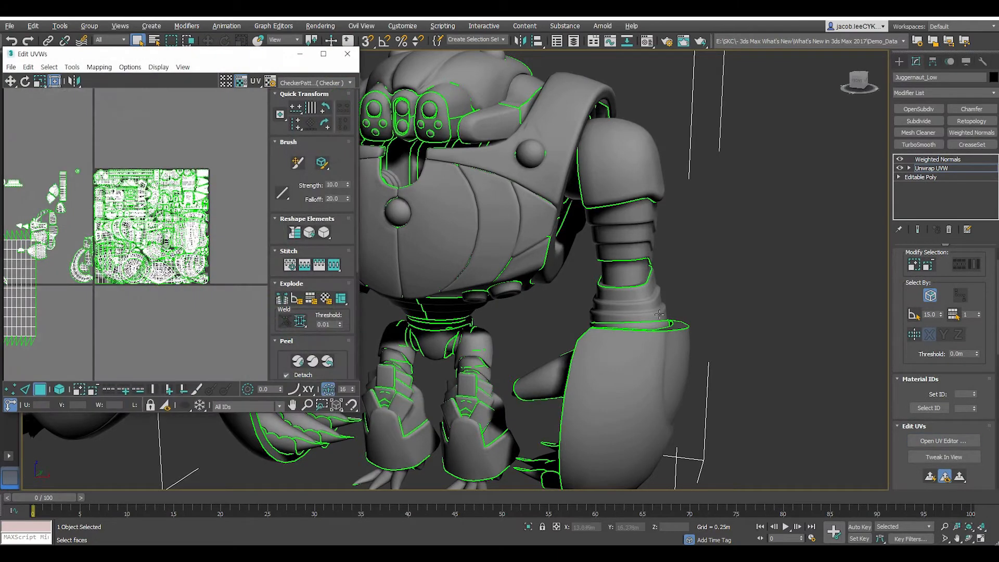
middle_click_drag(639, 311, 828, 318)
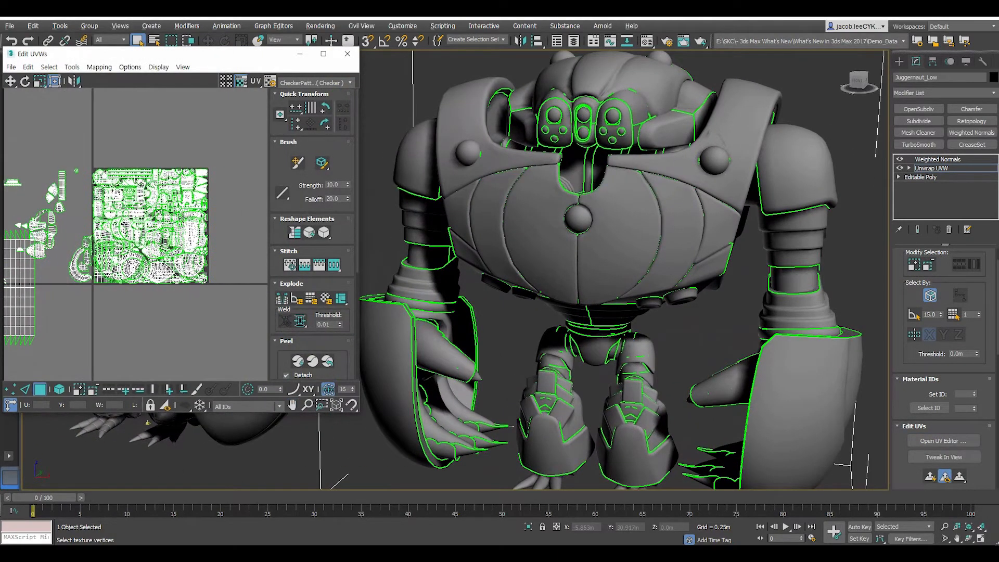
Filter the UV editor to material ID 1 and select its UV shells to see which robot parts they cover.
left_click(237, 406)
left_click(233, 421)
left_click_drag(67, 154, 245, 290)
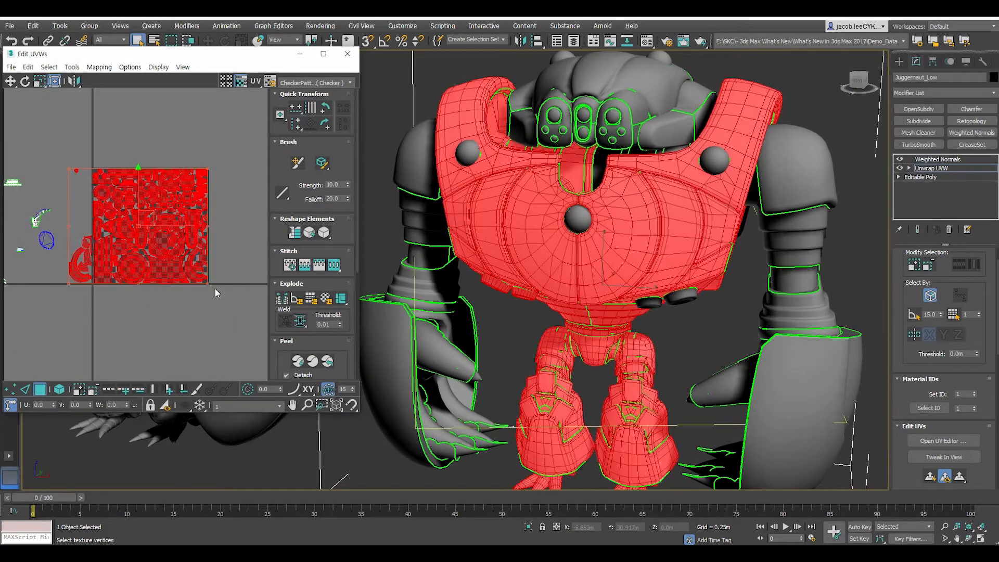
scroll(214, 290, "up", 2)
middle_click_drag(214, 298, 241, 328)
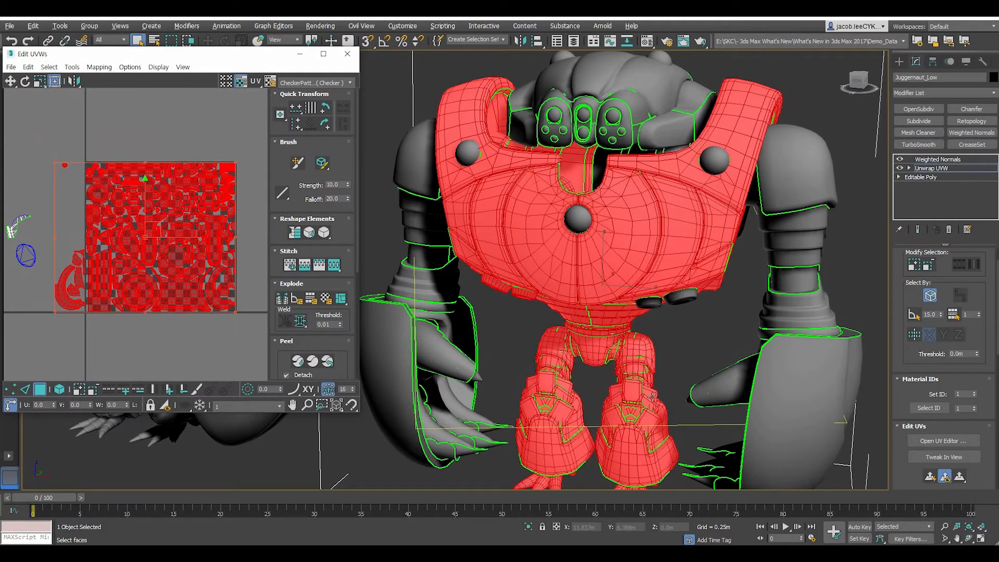
middle_click_drag(650, 361, 644, 341)
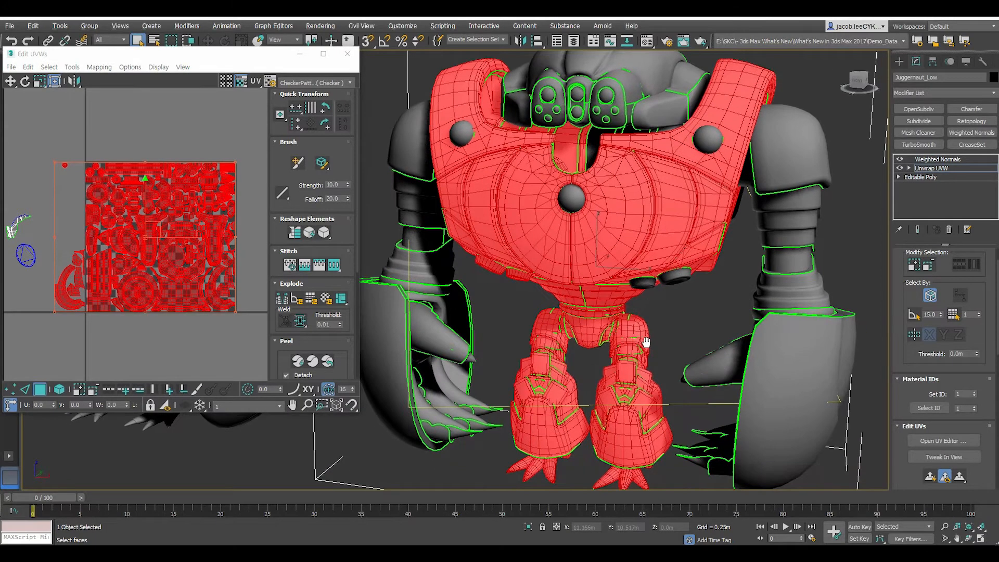
Filter the UV editor to material ID 2 and select its UV shells to see which robot parts they cover.
left_click(242, 406)
left_click(231, 430)
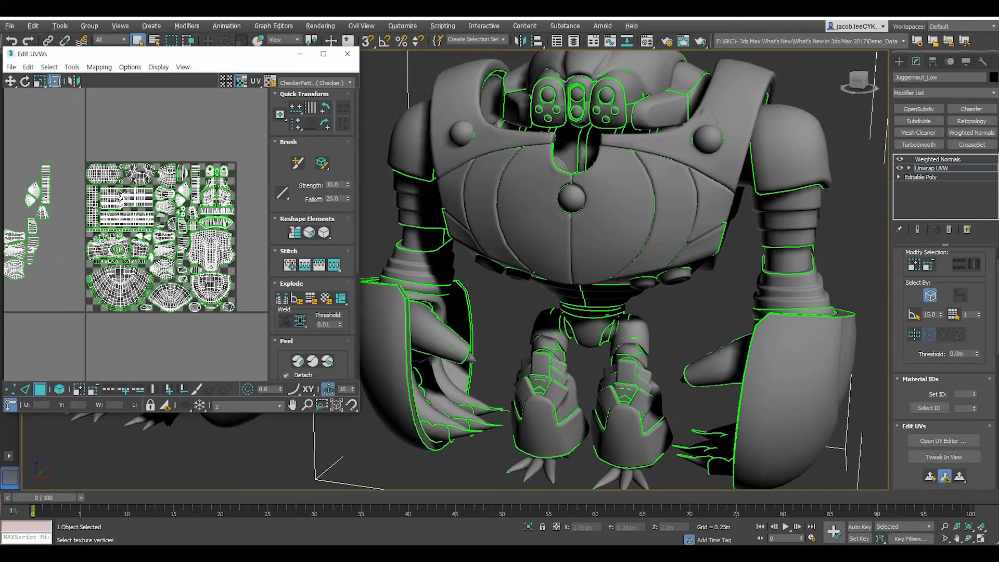
key("ctrl+a")
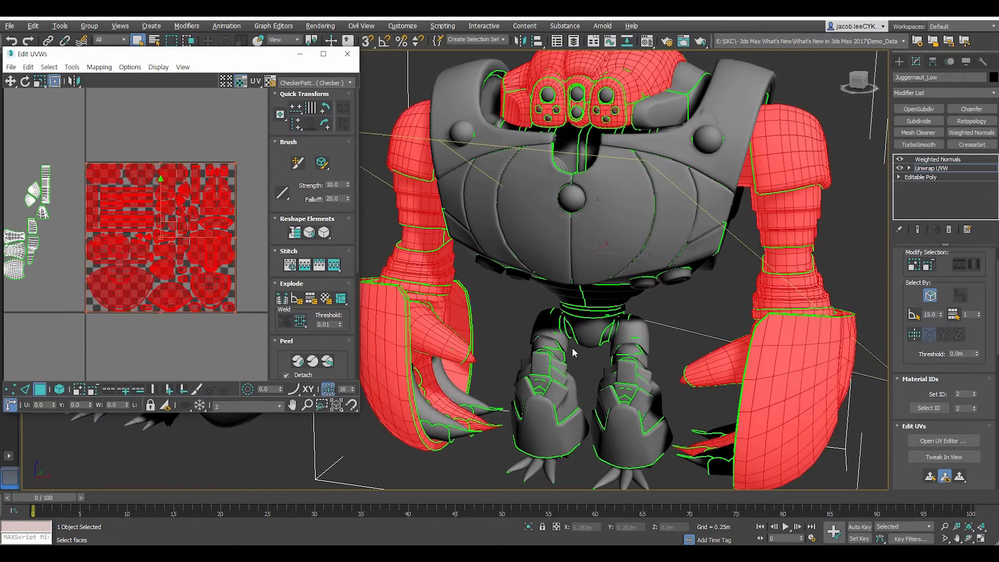
middle_click_drag(578, 346, 565, 349)
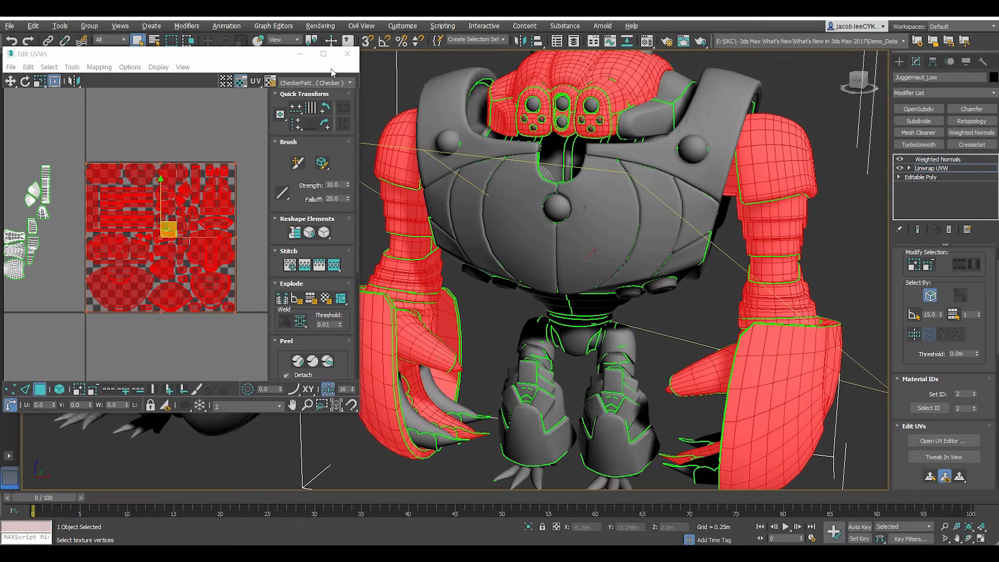
Close the UV editor and compare the Weighted Normals shading with Use UV Map set to channel 1 and channel 2, ending on channel 1.
left_click(347, 54)
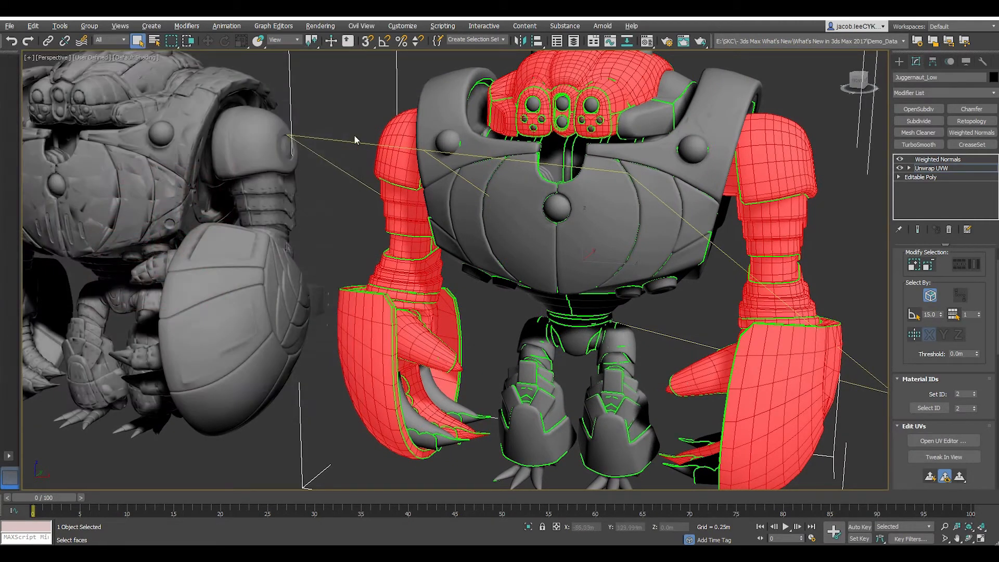
left_click(937, 160)
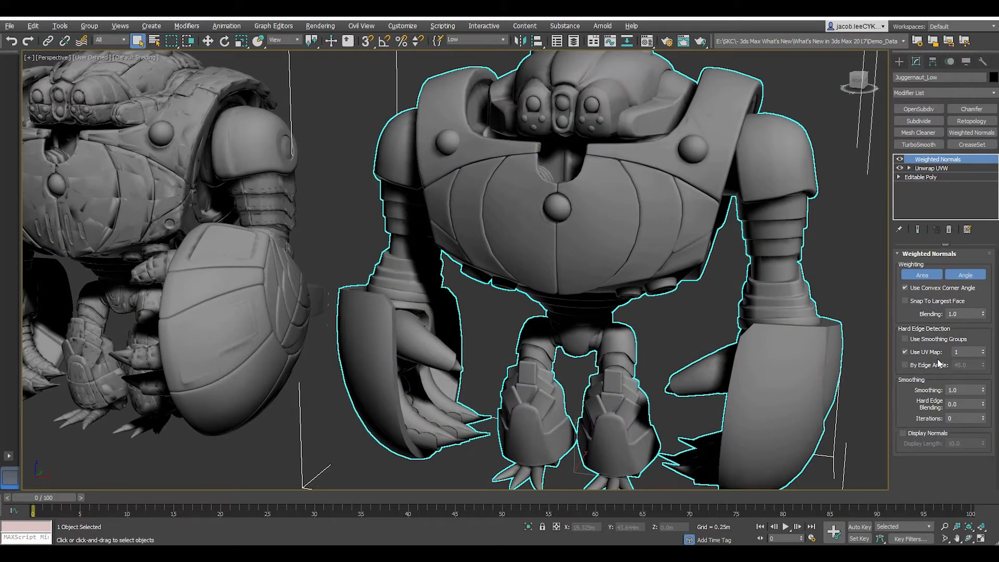
left_click(983, 351)
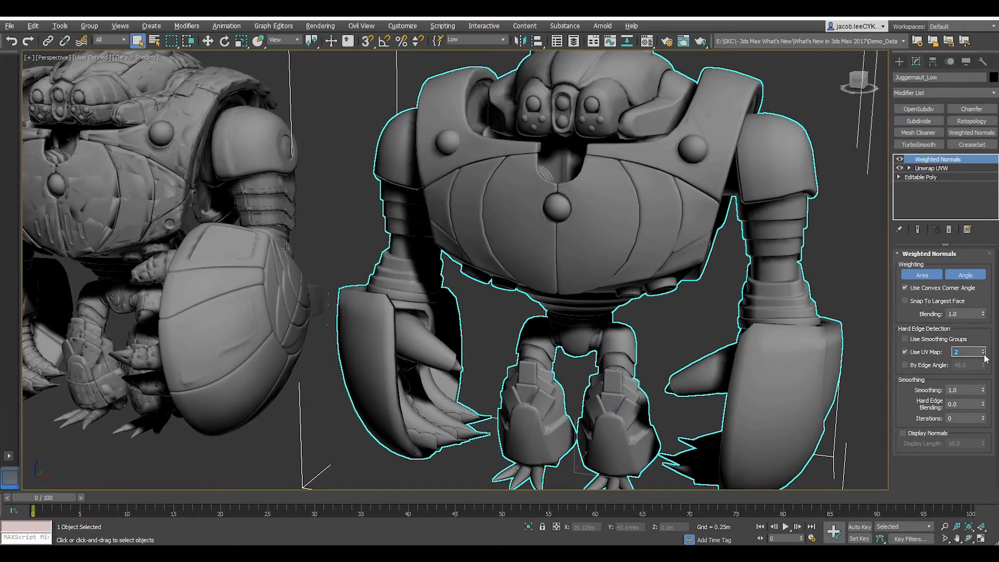
left_click(982, 354)
left_click(983, 350)
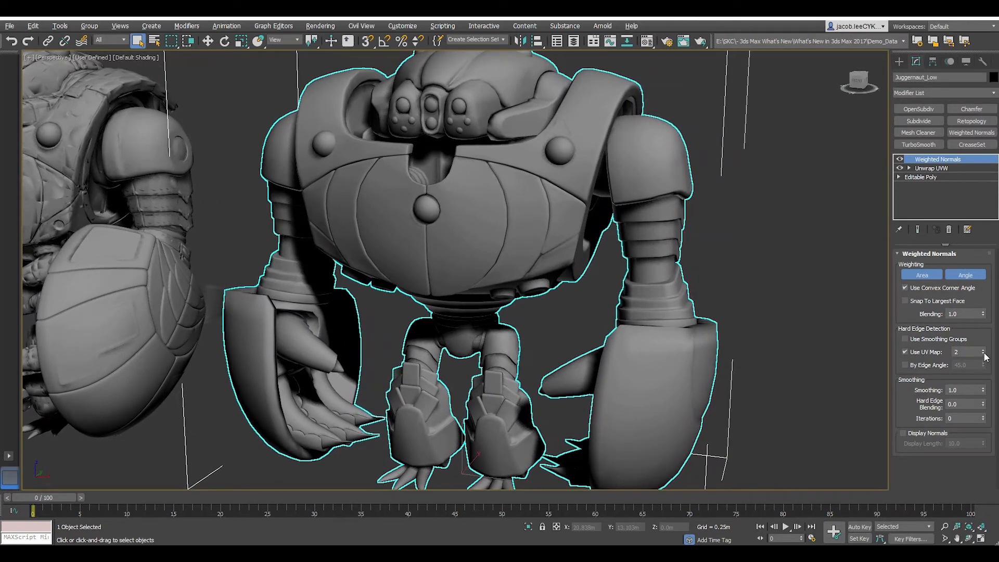
left_click(983, 354)
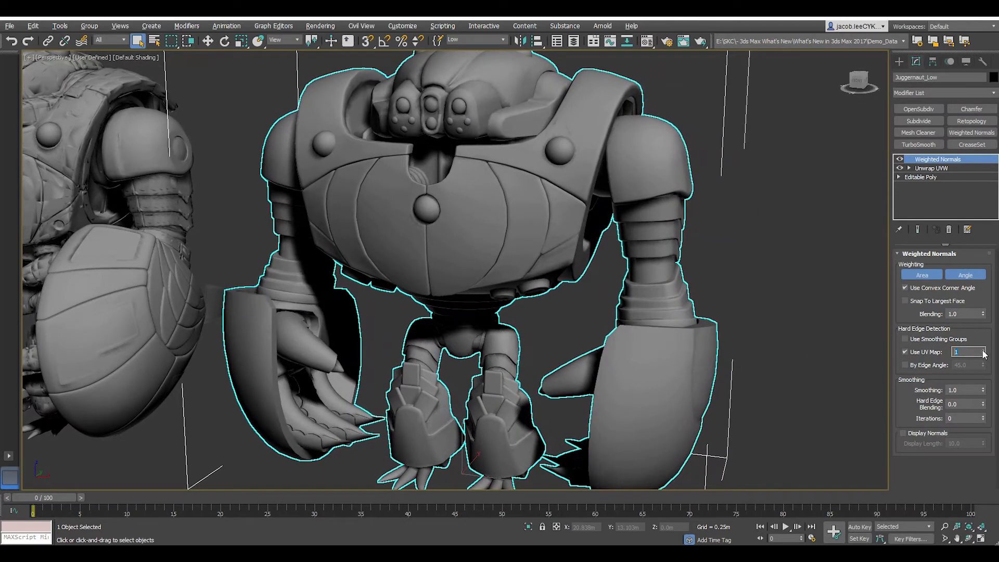
left_click(982, 350)
left_click(983, 354)
left_click(983, 350)
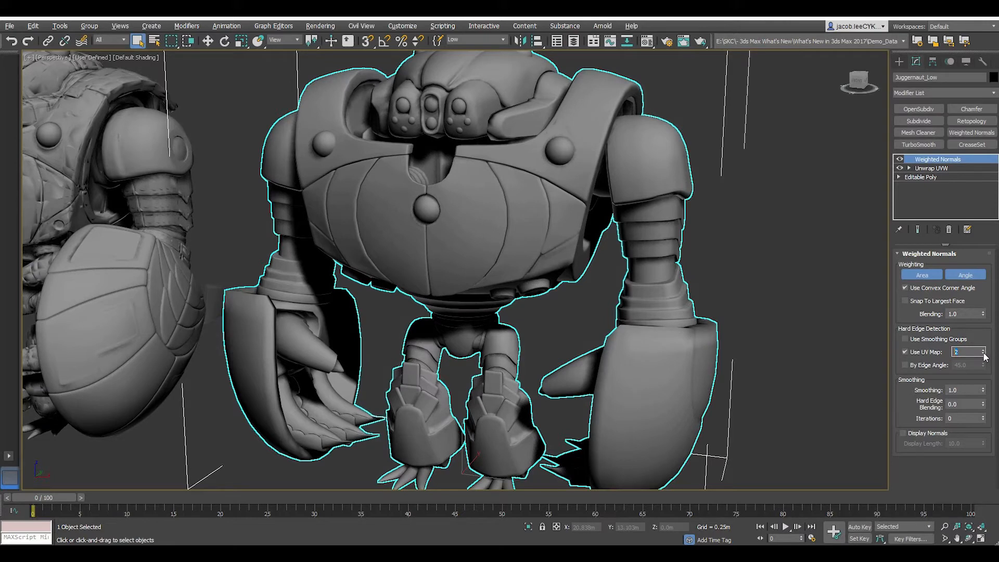
left_click(982, 354)
left_click(982, 350)
left_click(982, 354)
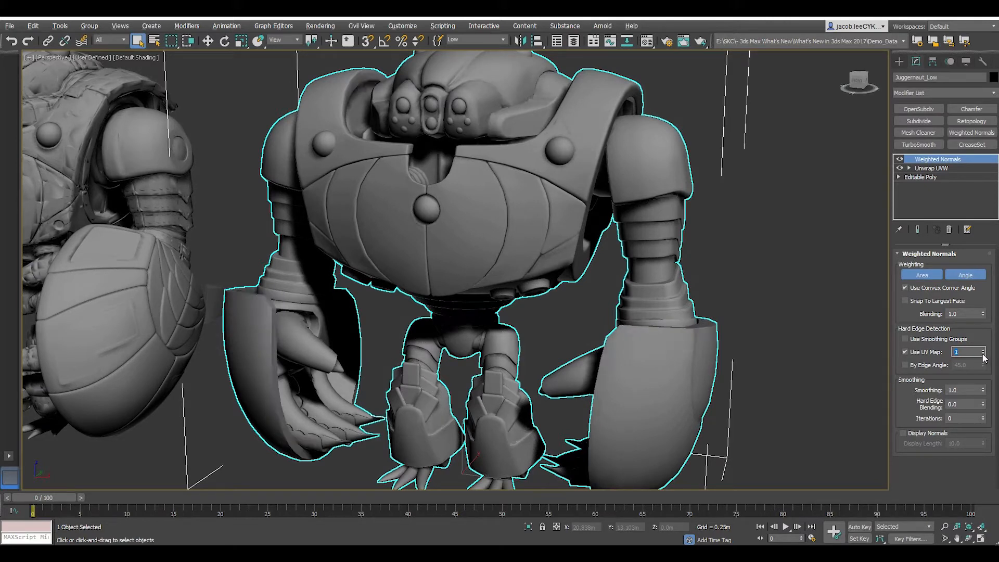
left_click(983, 350)
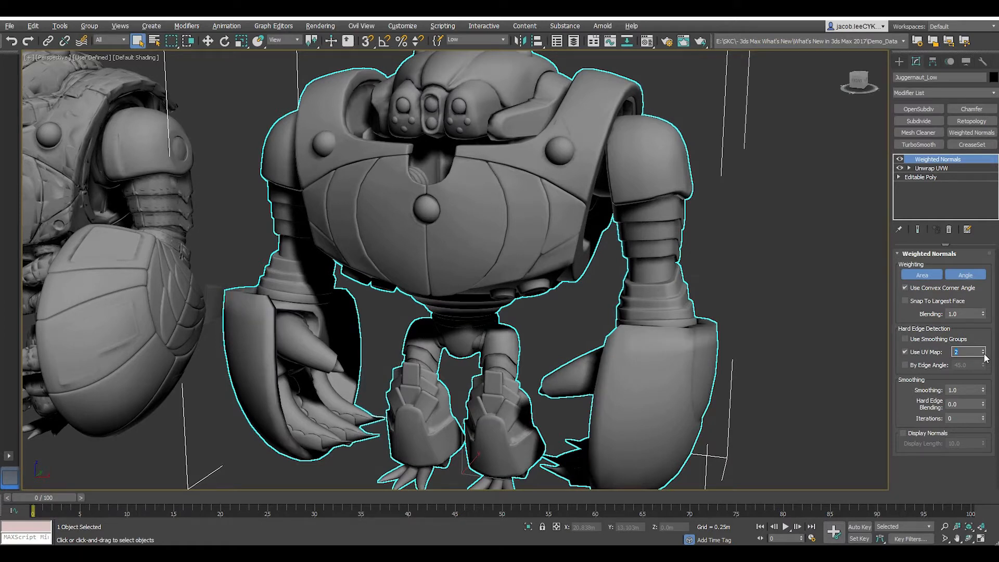
left_click(983, 354)
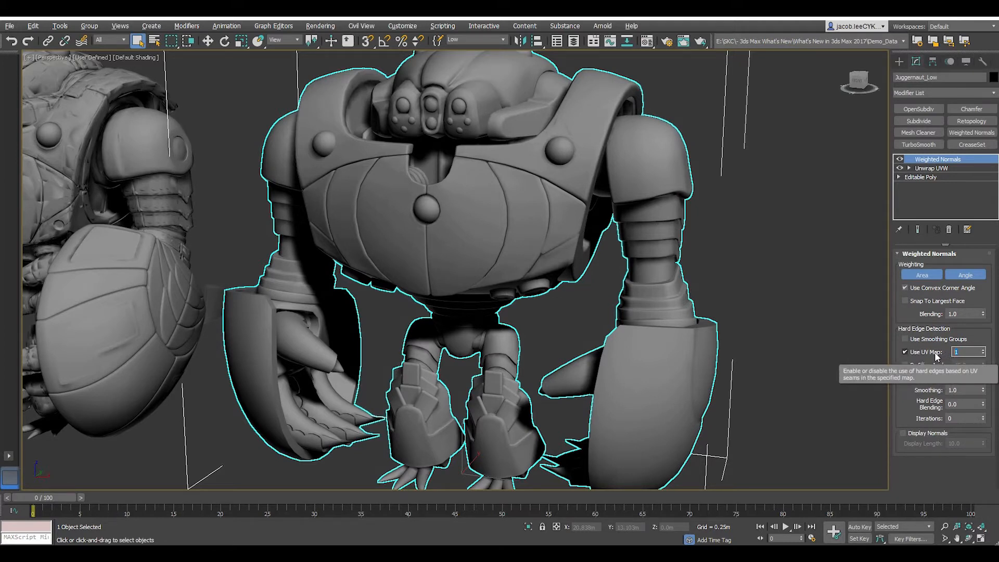
Switch the hard edge detection from Use UV Map to By Edge Angle, with the angle set to 45.1.
left_click(905, 351)
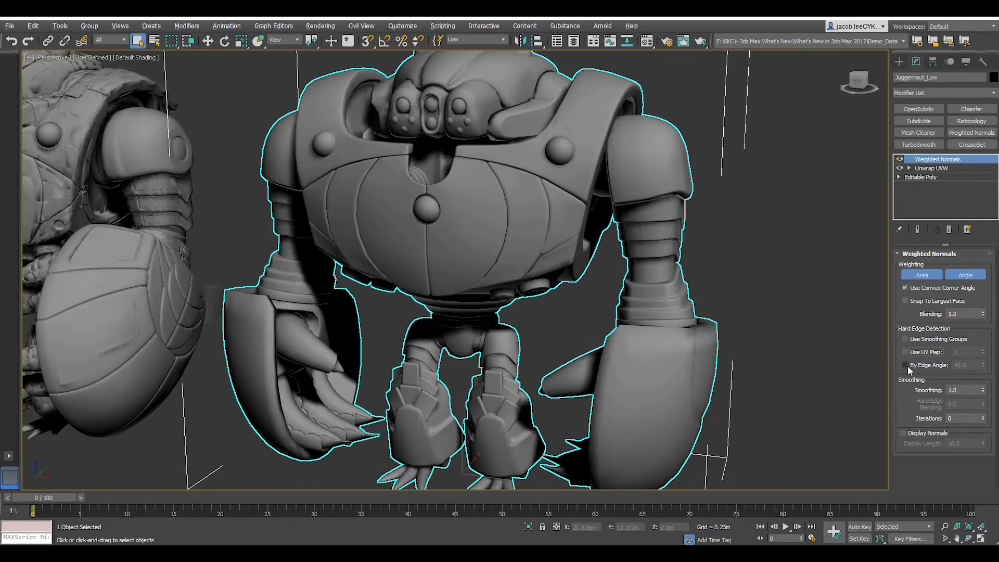
left_click(906, 365)
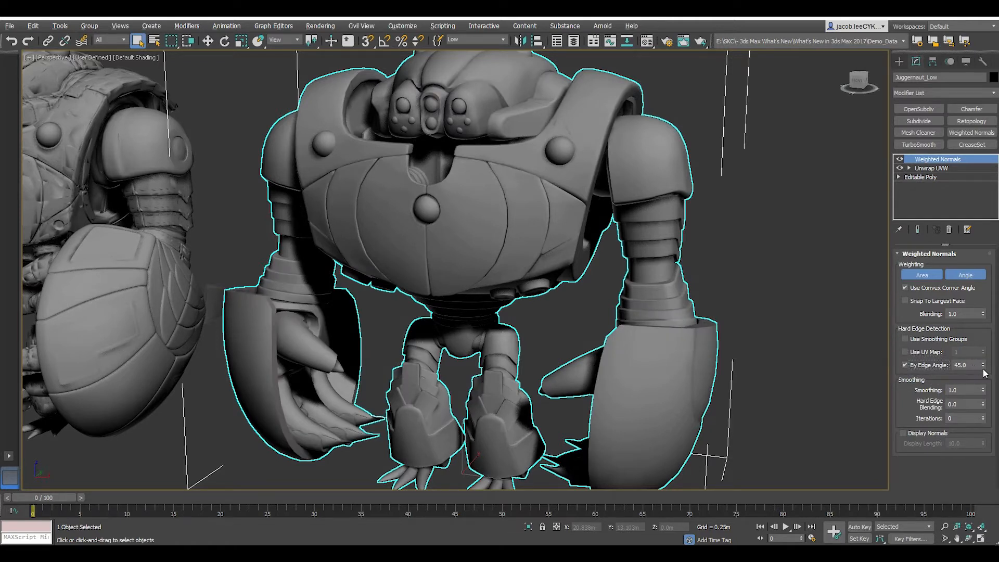
mouse_move(983, 367)
left_mouse_down()
mouse_move(983, 416)
mouse_move(972, 392)
mouse_move(972, 523)
mouse_move(971, 227)
mouse_move(972, 307)
mouse_move(963, 176)
mouse_move(983, 406)
mouse_move(935, 80)
left_mouse_up()
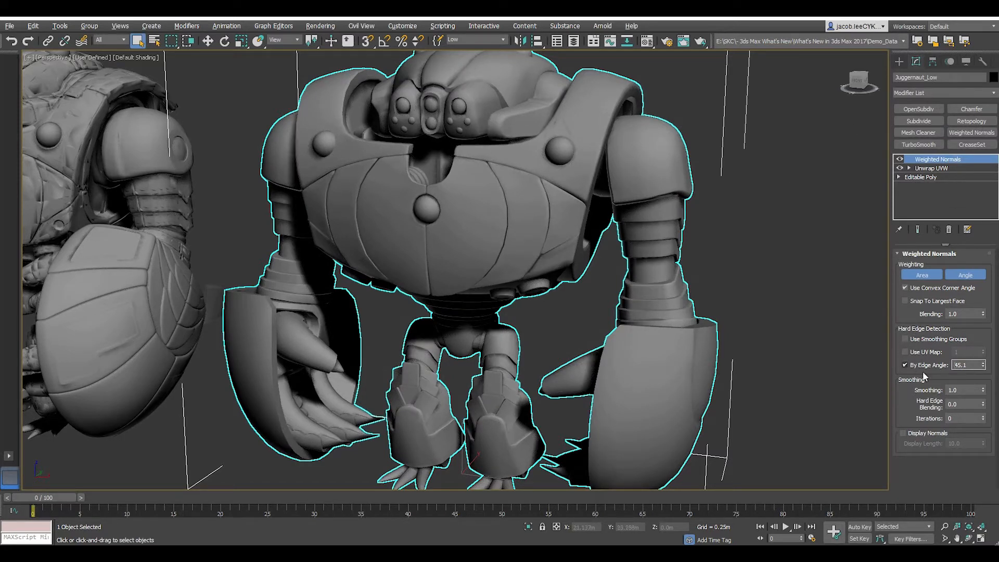
Try different Smoothing amounts, enable Use Smoothing Groups and set Smoothing to 1.0.
right_click(982, 391)
left_click_drag(991, 432, 994, 461)
left_click(905, 339)
left_click(965, 390)
type("1")
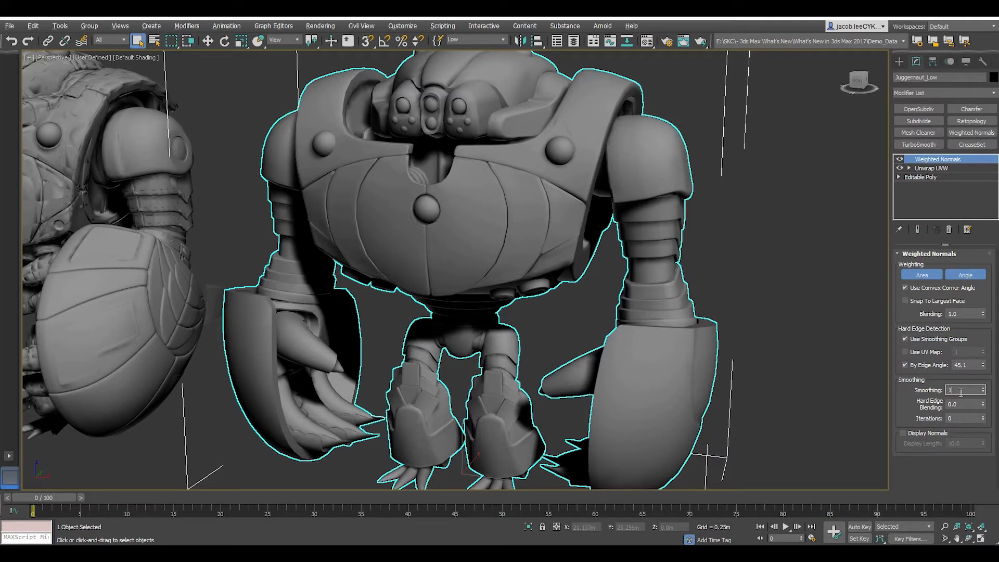
key("Tab")
Try higher Hard Edge Blending and Iterations values on the robot's shading, returning both to 0.
left_click_drag(984, 404, 977, 293)
left_click(982, 406)
left_click(983, 401)
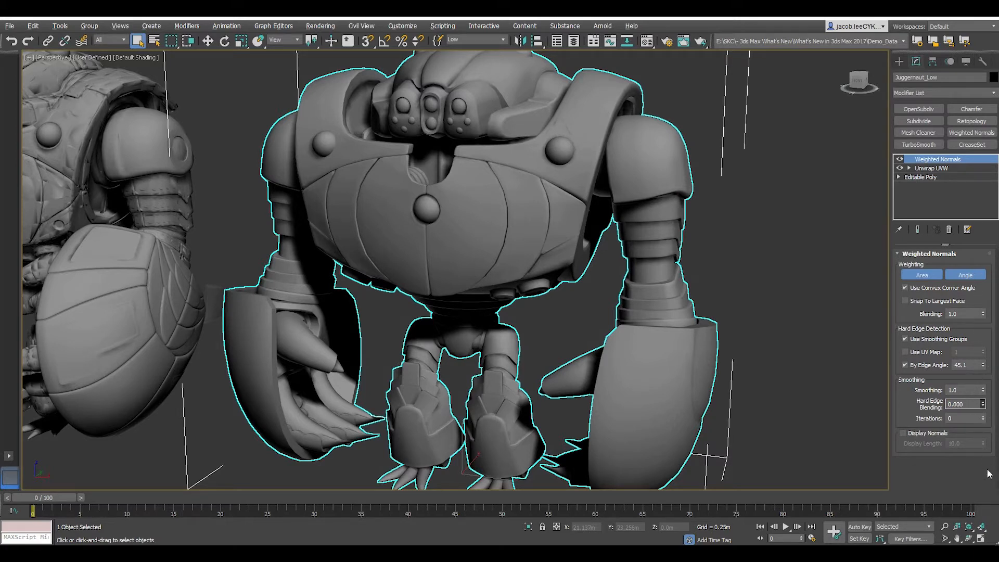
right_click(983, 405)
mouse_move(982, 418)
left_mouse_down()
mouse_move(975, 372)
mouse_move(978, 440)
mouse_move(966, 371)
mouse_move(973, 455)
mouse_move(977, 390)
left_mouse_up()
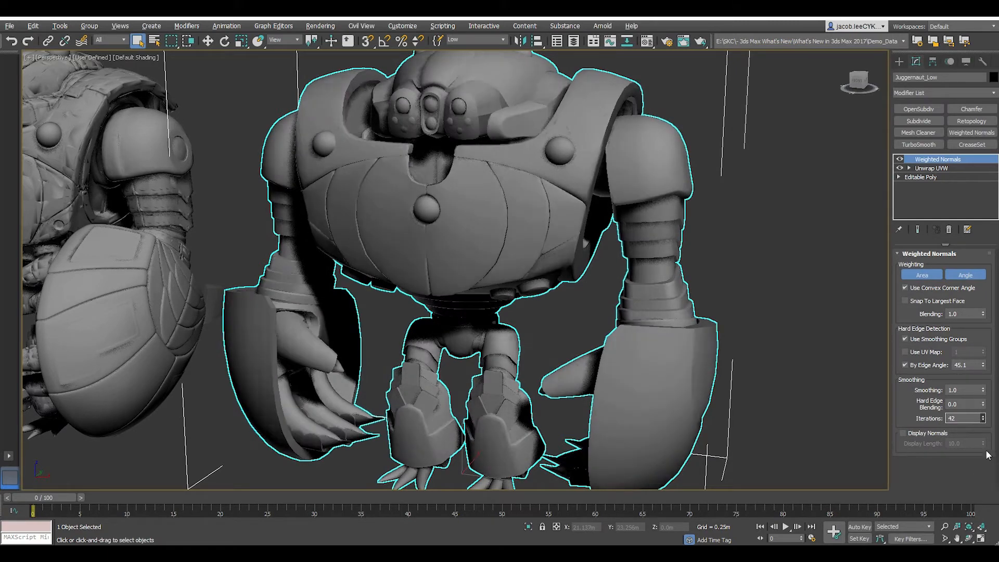
mouse_move(988, 455)
left_mouse_down()
mouse_move(985, 444)
mouse_move(994, 523)
left_mouse_up()
middle_click_drag(730, 324, 733, 347)
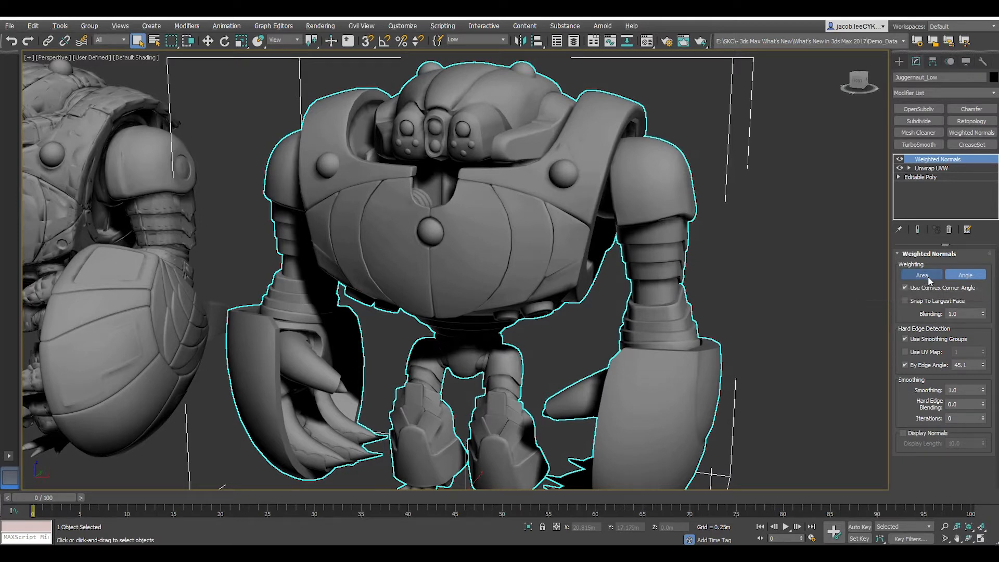
Toggle the Area and Angle weighting off and on to compare the robot's shading, leaving both enabled.
left_click(924, 274)
left_click(924, 274)
left_click(925, 276)
left_click(923, 276)
left_click(965, 276)
left_click(965, 277)
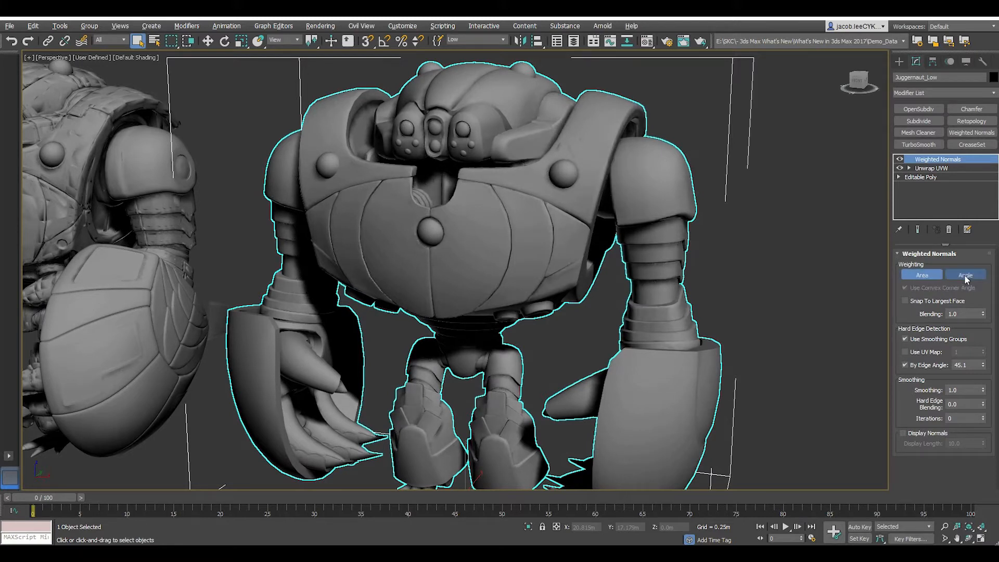
left_click(966, 277)
left_click(966, 277)
left_click(966, 278)
left_click(966, 278)
left_click(966, 278)
left_click(966, 278)
left_click_drag(962, 313, 945, 314)
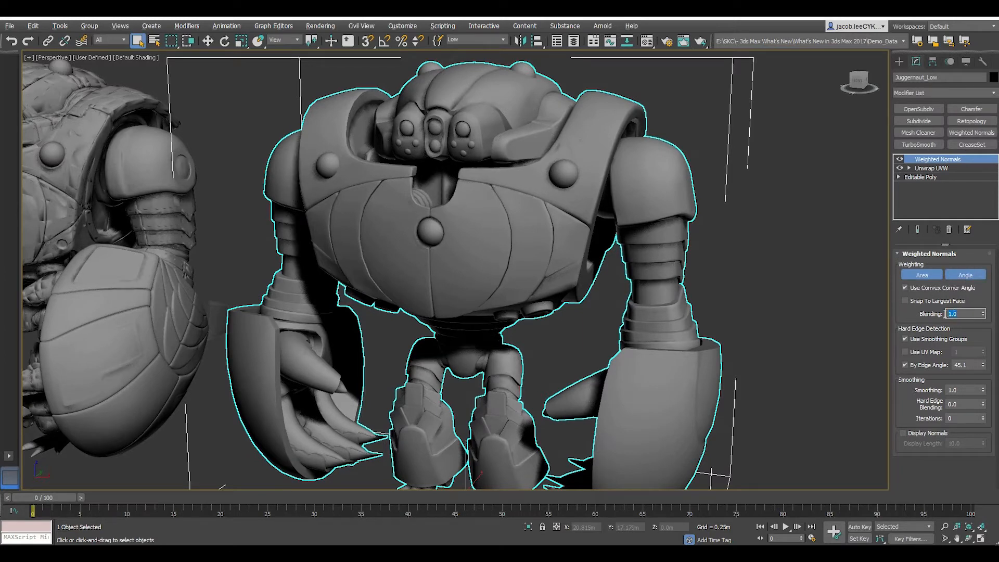
Display the robot's vertex normals and set their display length to 13.0.
left_click(914, 436)
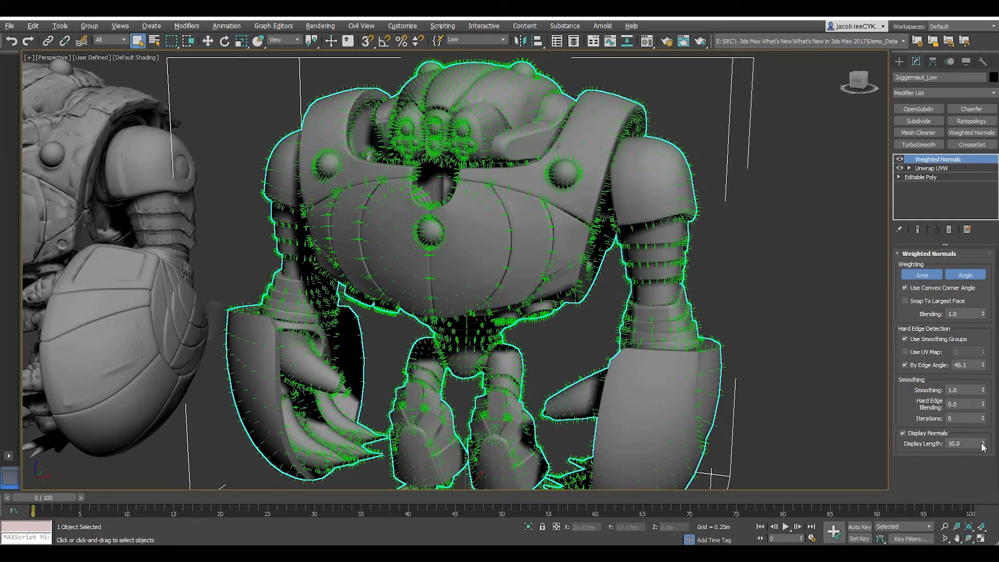
left_click_drag(982, 447, 985, 424)
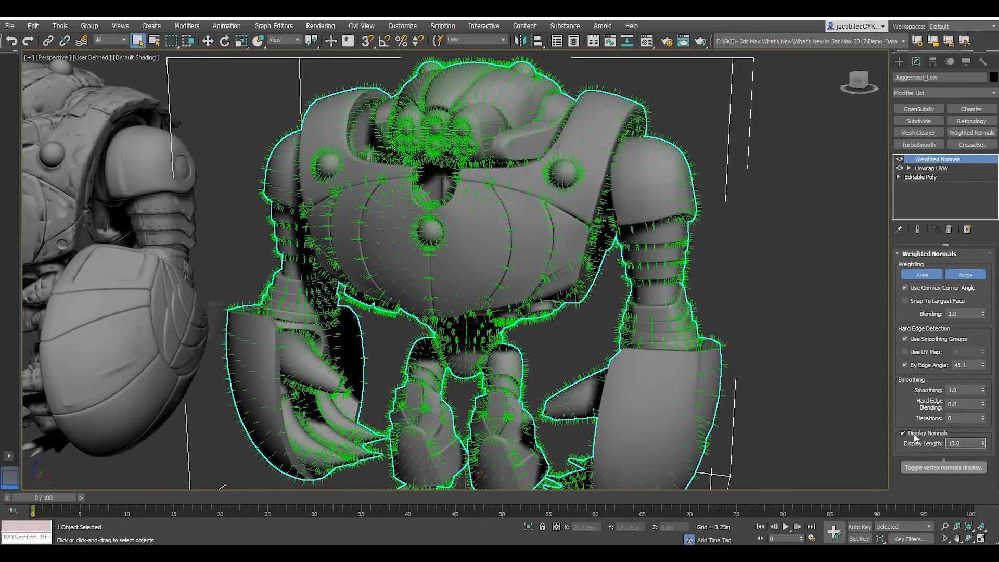
middle_click_drag(797, 386, 784, 367)
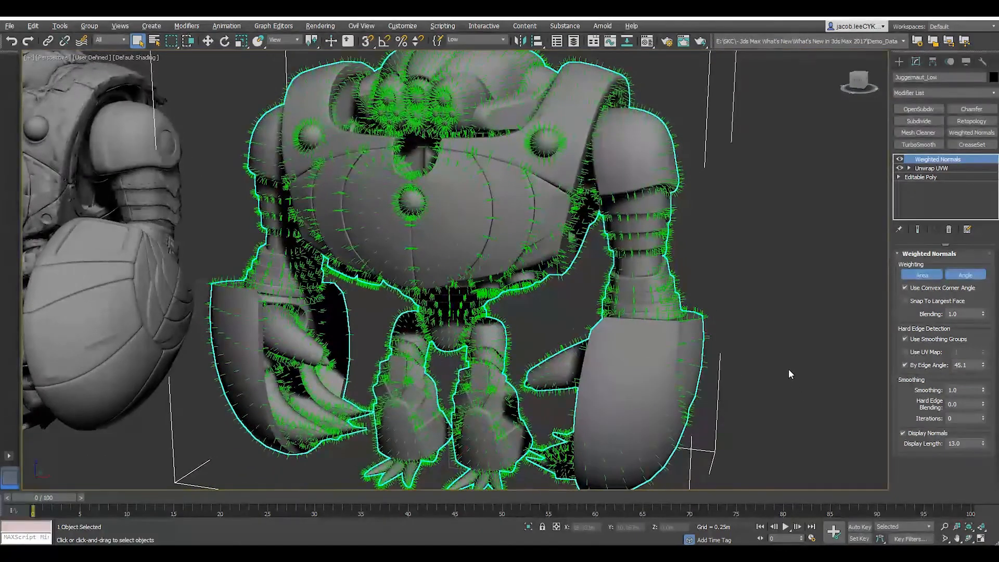
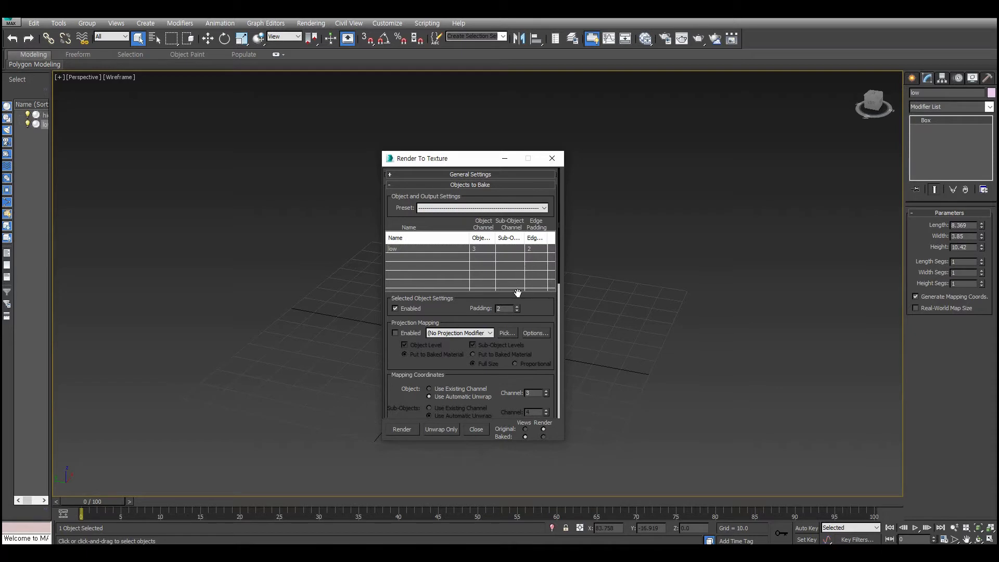
In the older 3ds Max's Render To Texture, pick high as low's projection source and use existing mapping channel 1 for the object.
left_click(507, 335)
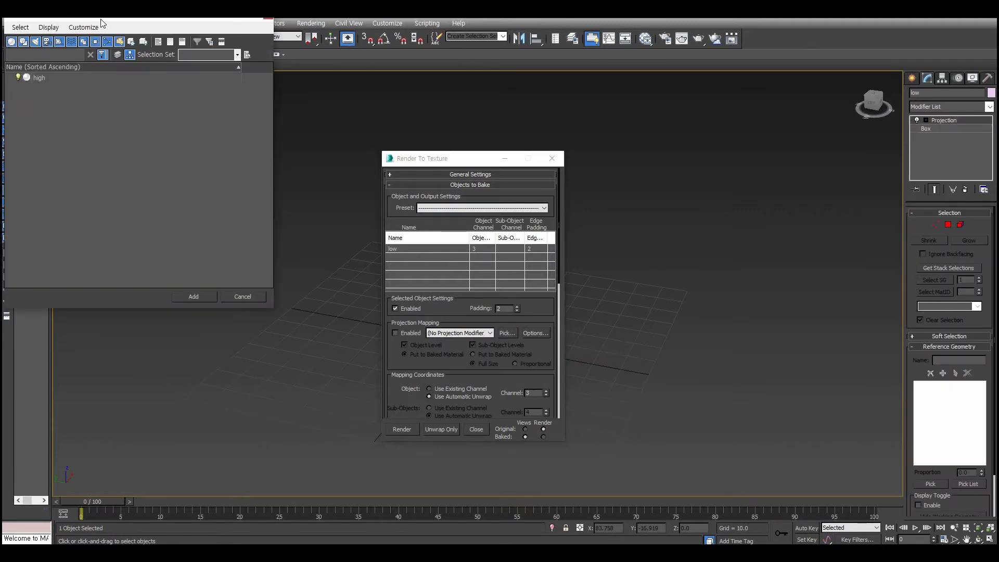
left_click(51, 79)
double_click(51, 79)
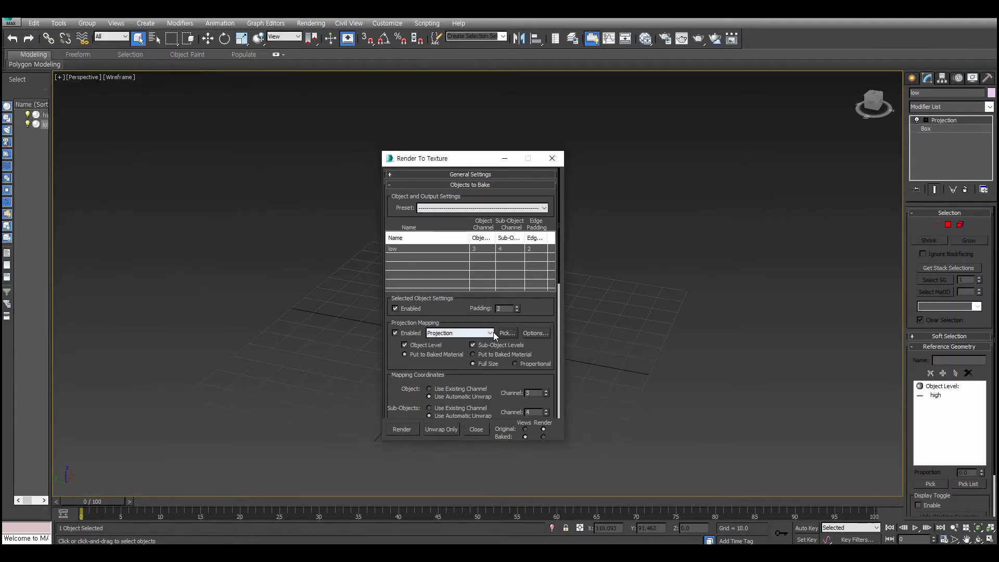
left_click(429, 388)
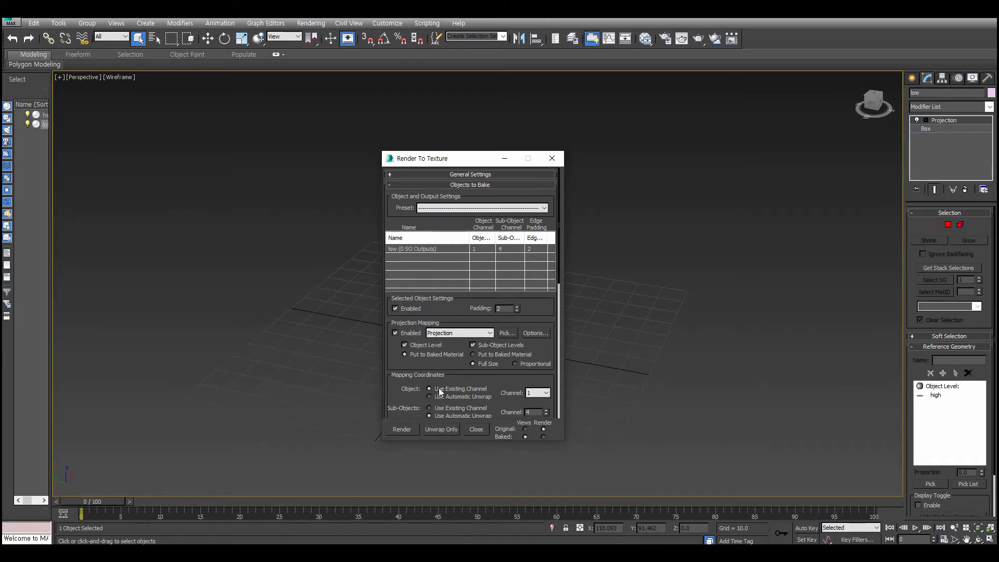
left_click(546, 393)
left_click(546, 394)
Enable the global supersampler with Max 2.5 Star for the projection's filtering, and close the setup and projection options.
left_click(534, 333)
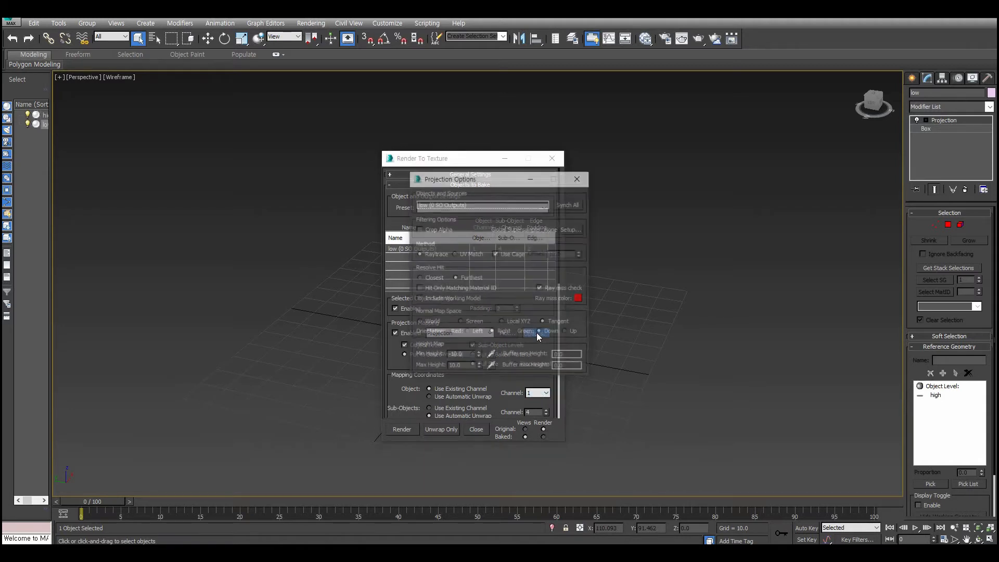
left_click(572, 229)
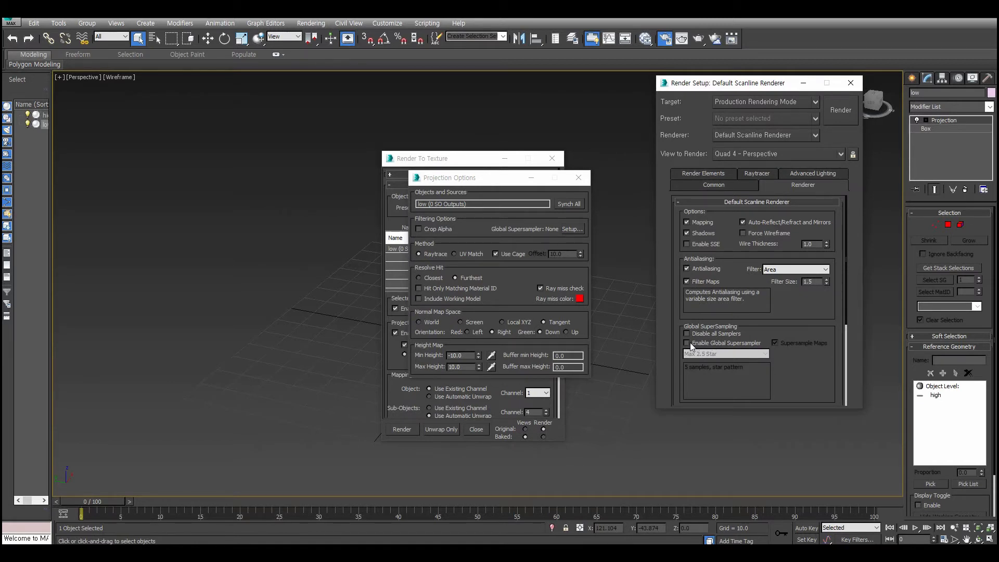
left_click(776, 136)
left_click(776, 137)
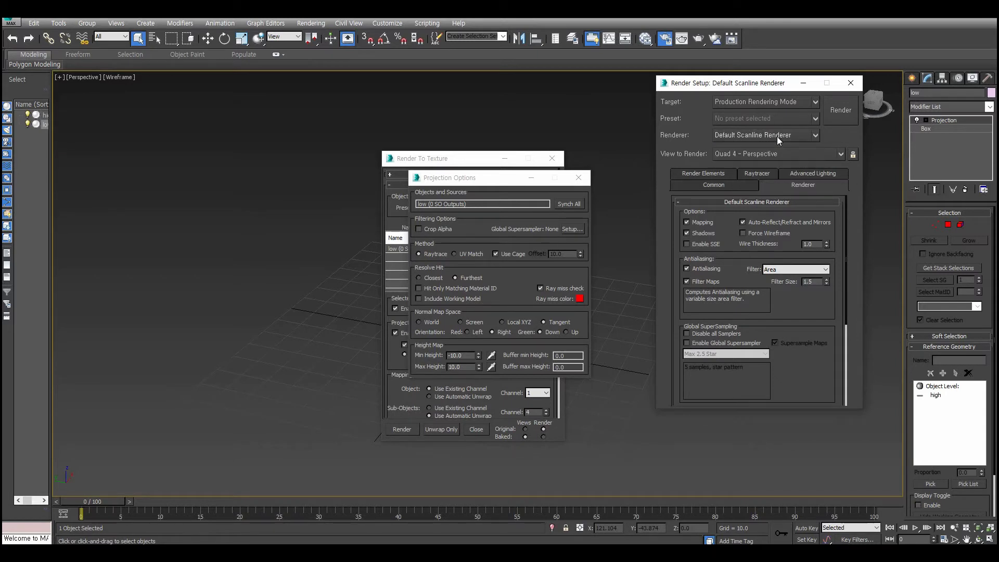
left_click(687, 343)
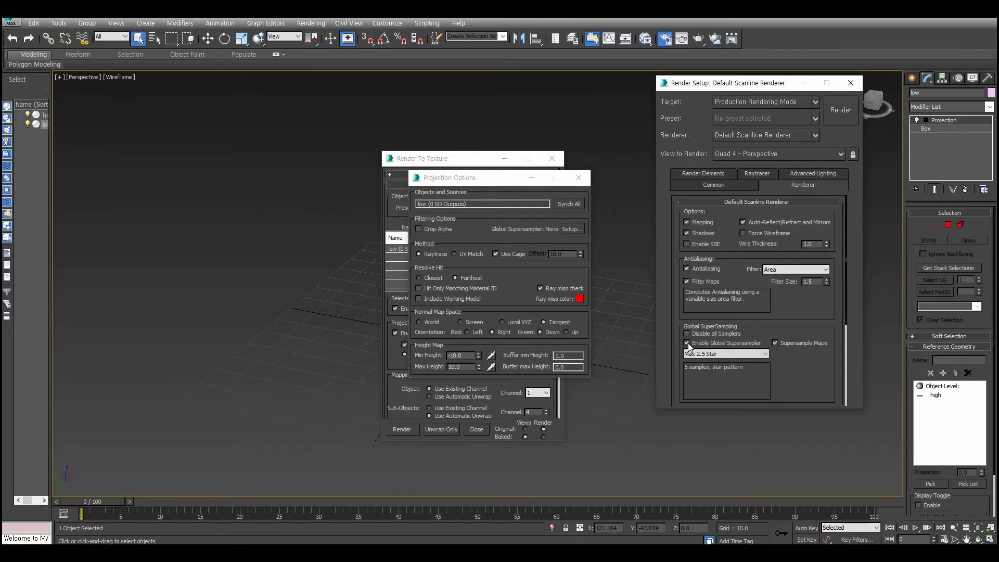
left_click(851, 83)
left_click(578, 178)
Add a NormalsMap element to the bake output of the low object.
scroll(510, 346, "down", 5)
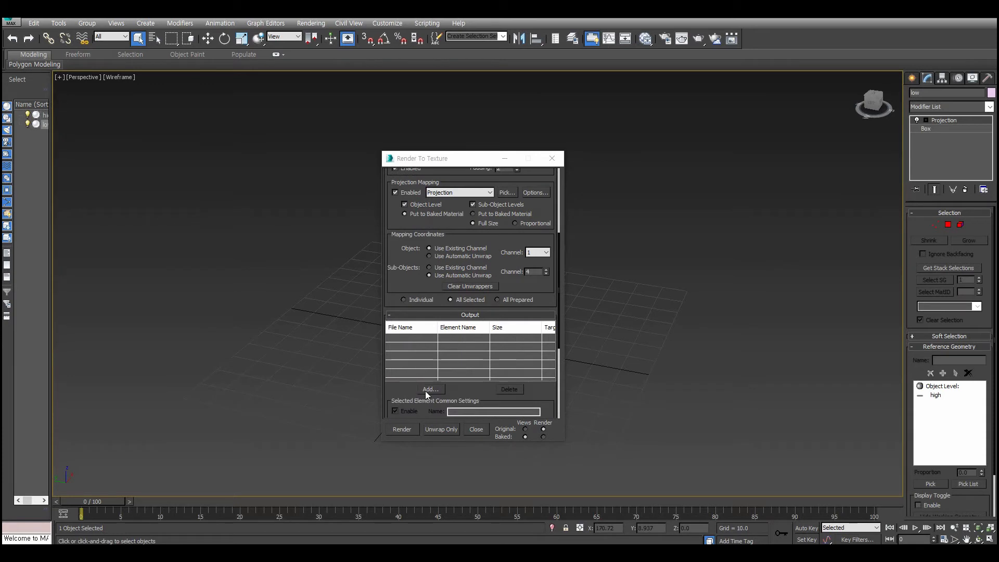
left_click(426, 389)
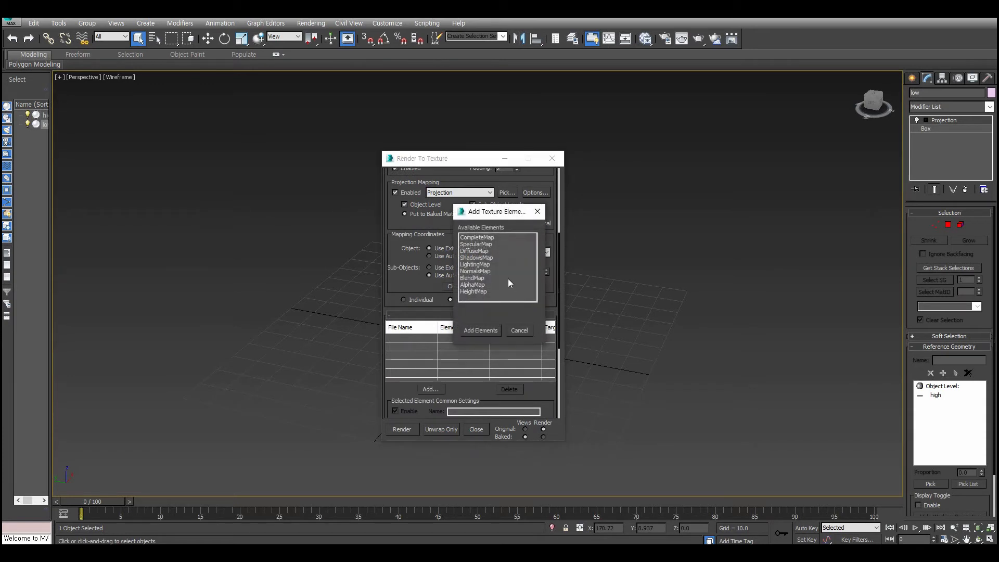
left_click(485, 270)
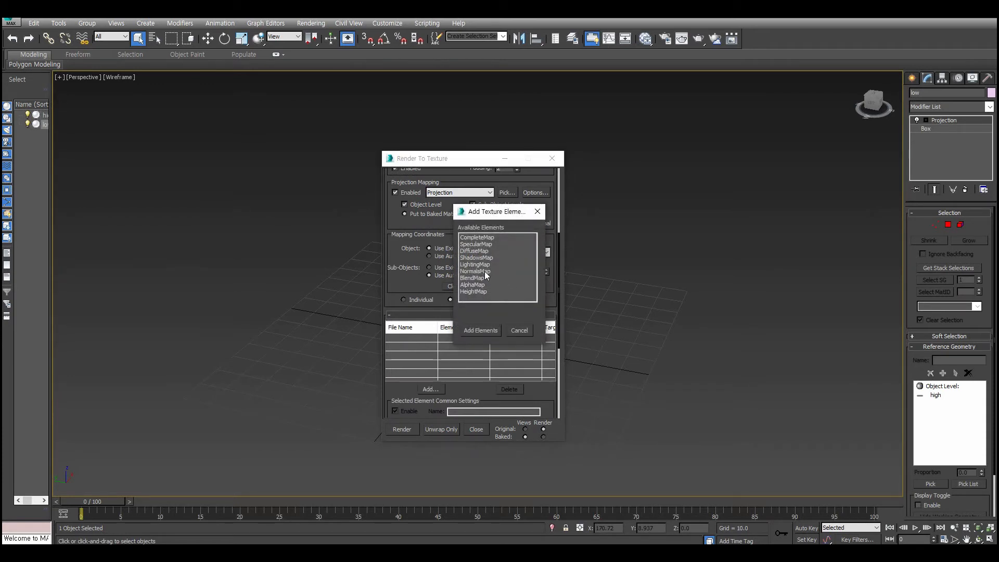
left_click(489, 331)
scroll(488, 385, "down", 2)
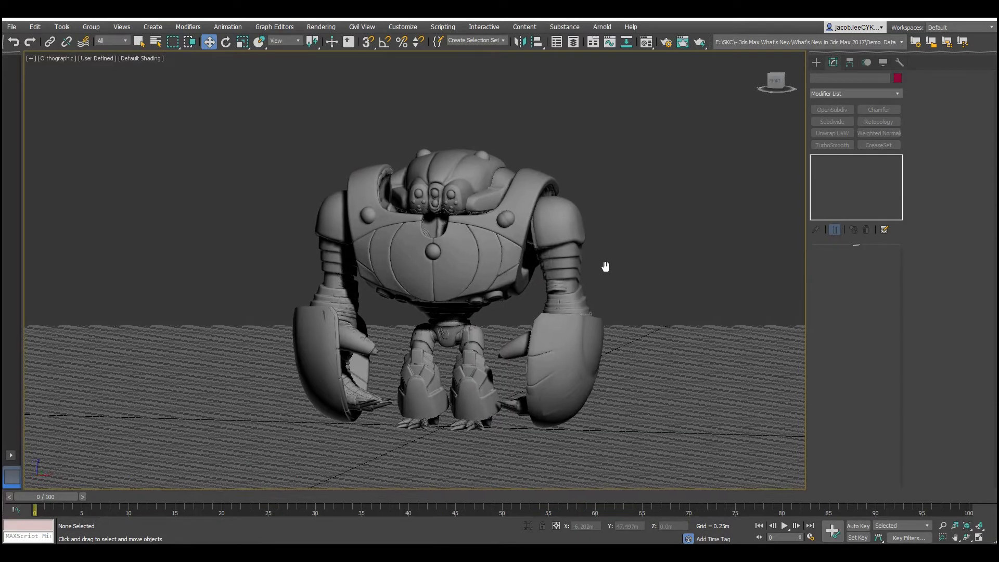
In 3ds Max 2021, open Bake to Texture and select the low-poly robot to browse the maps available for it.
scroll(599, 269, "up", 5)
mouse_move(604, 272)
middle_mouse_down()
mouse_move(651, 239)
mouse_move(601, 266)
middle_mouse_up()
scroll(653, 239, "down", 1)
scroll(650, 240, "down", 4)
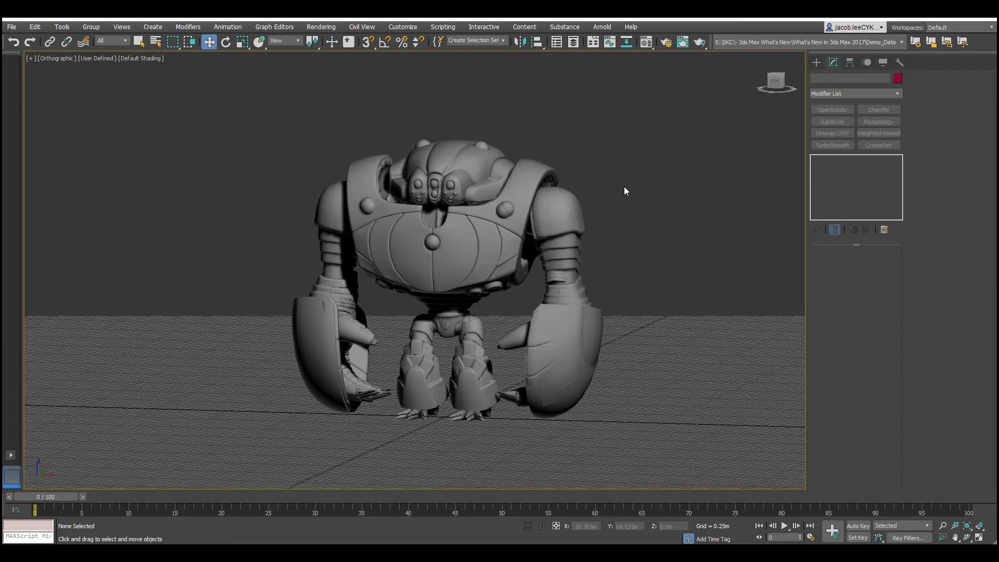
key("0")
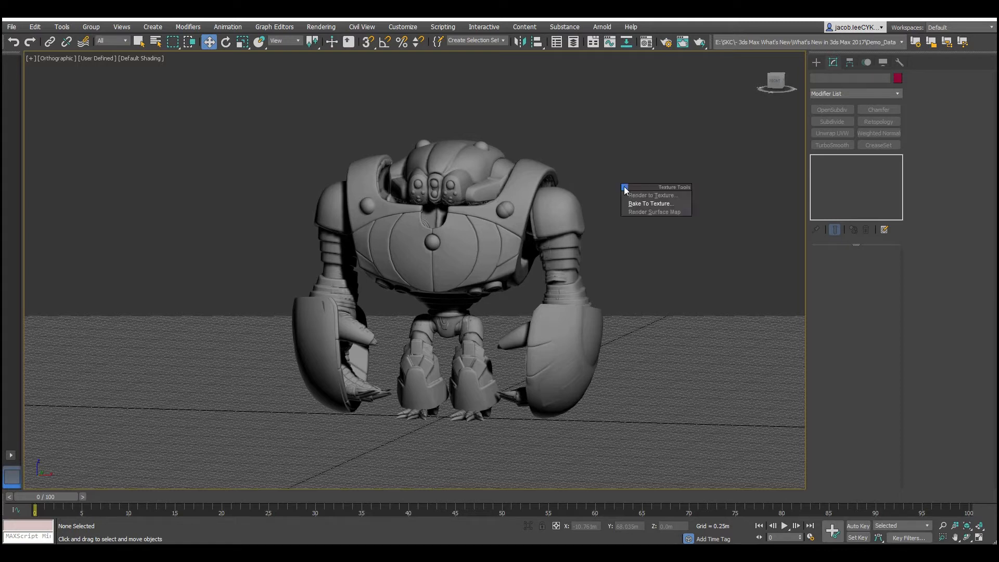
left_click(676, 205)
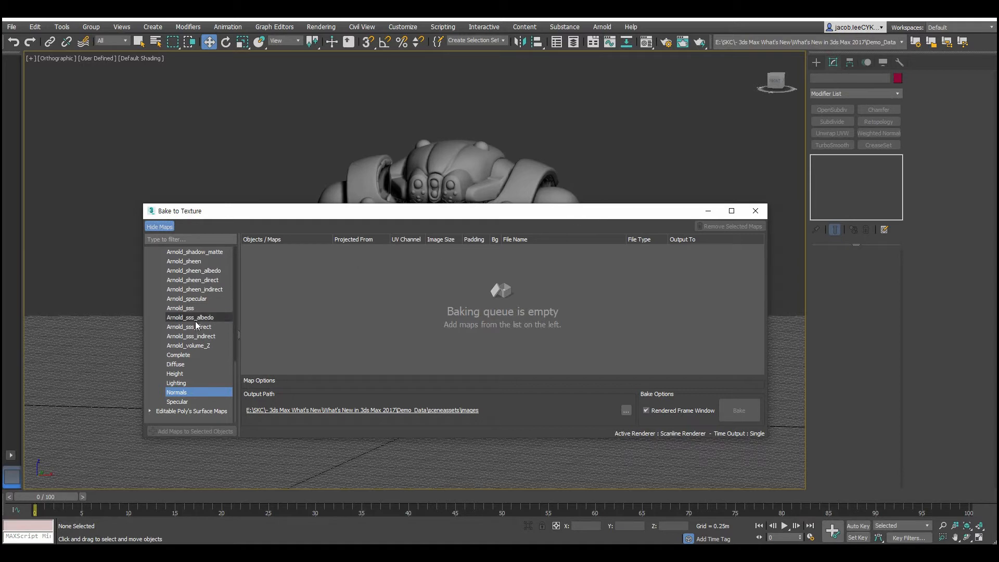
left_click(538, 162)
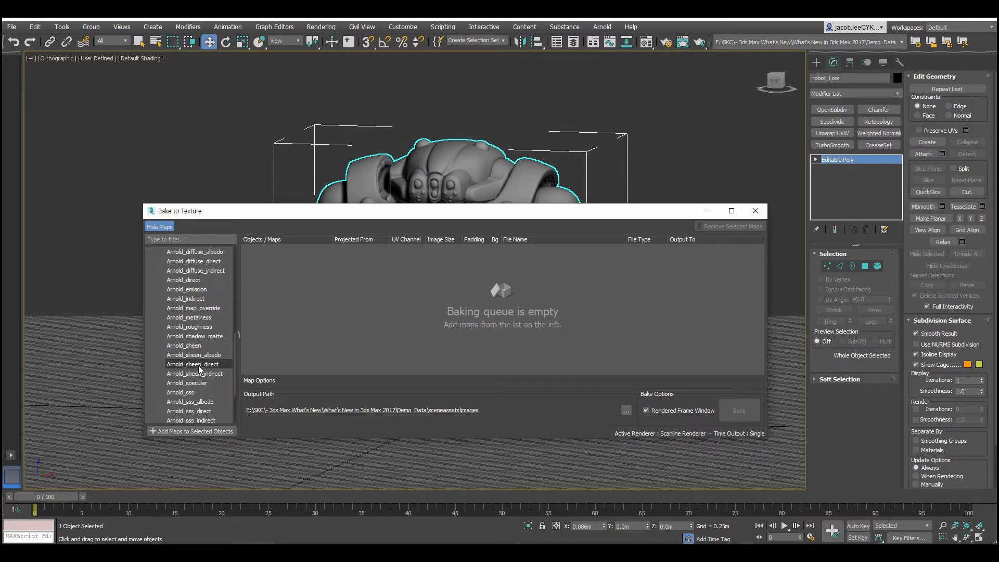
scroll(200, 388, "up", 10)
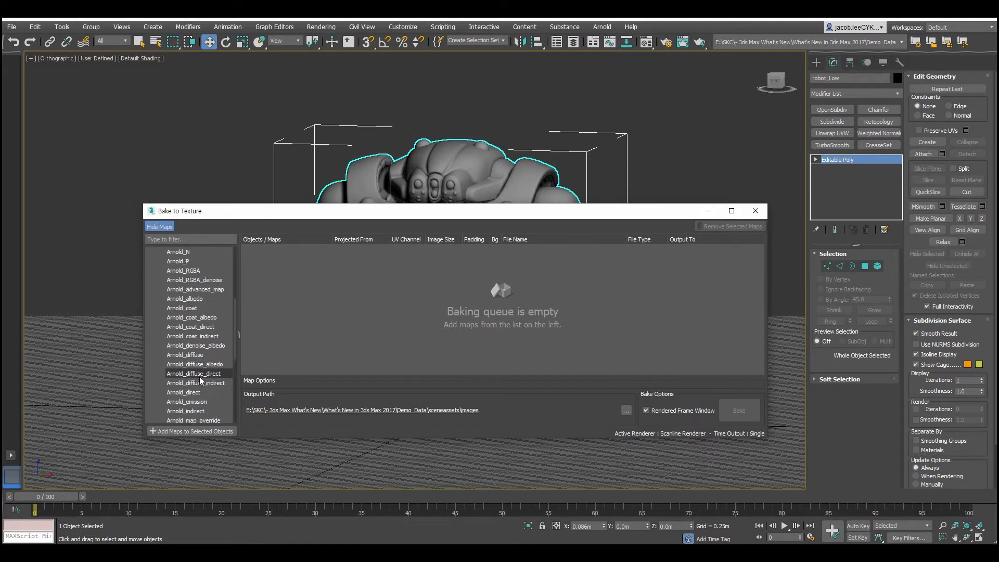
Add a Normals map for robot_Low to the baking queue and project it from robot_high.
scroll(203, 385, "down", 10)
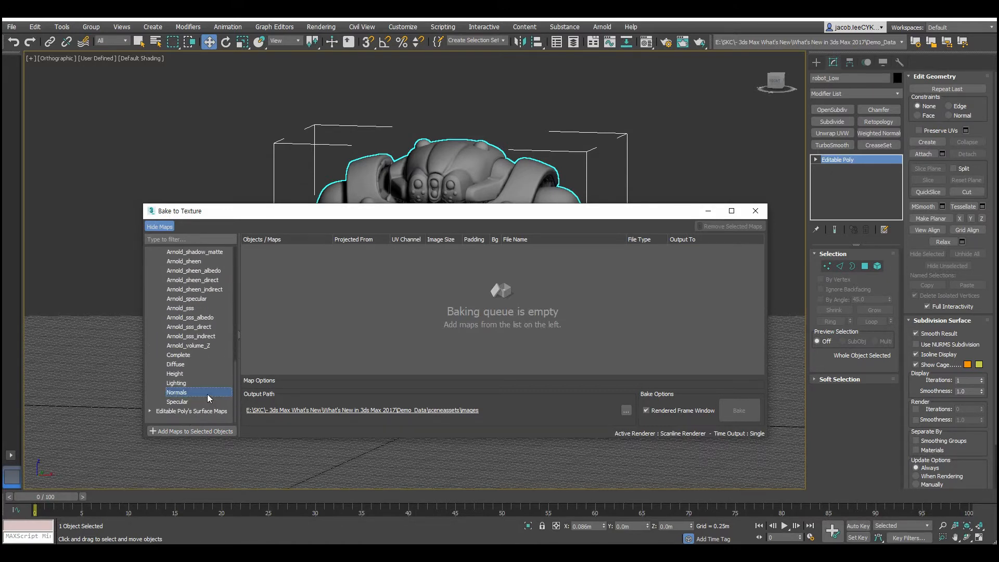
left_click(188, 435)
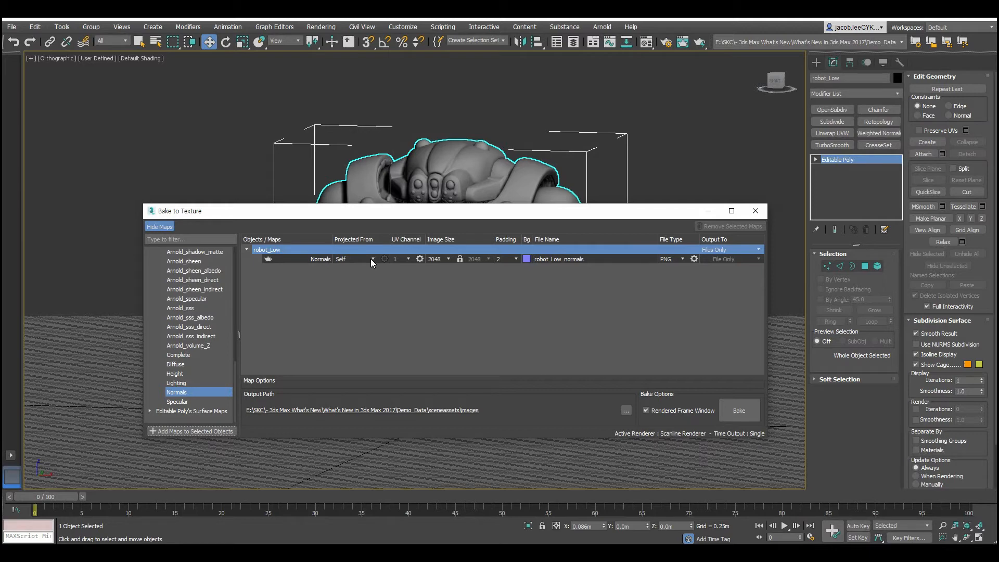
left_click(371, 259)
left_click(371, 259)
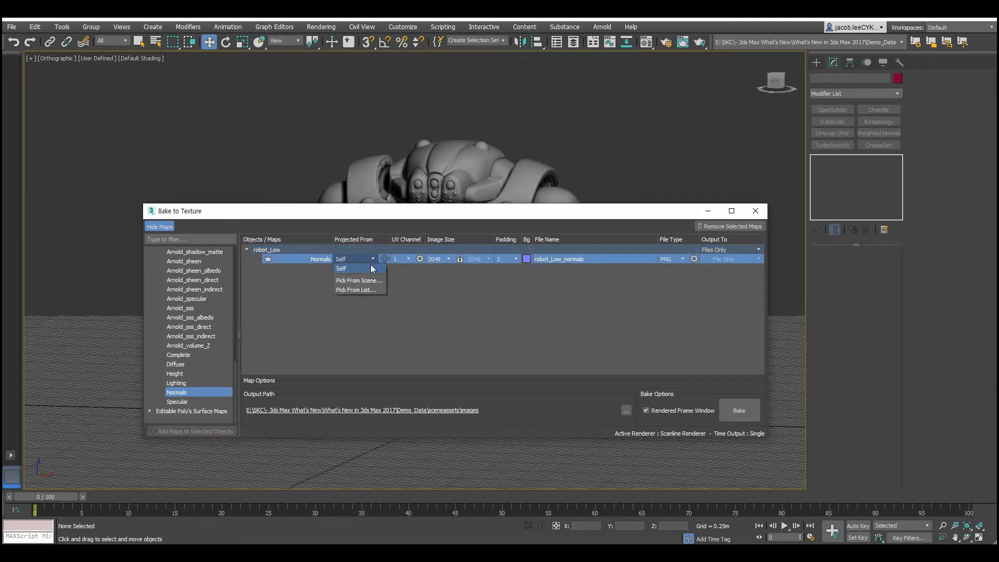
left_click(368, 289)
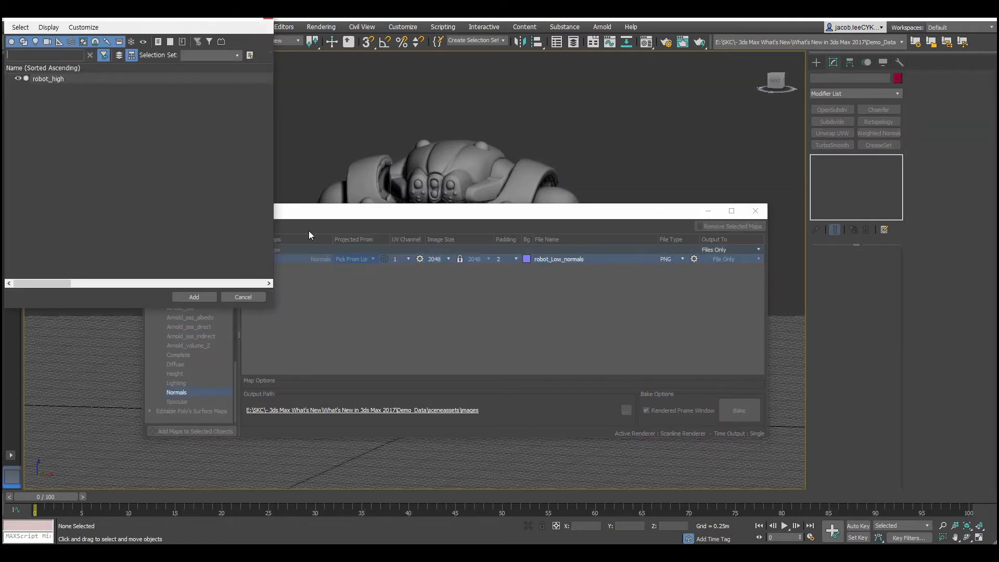
left_click(60, 82)
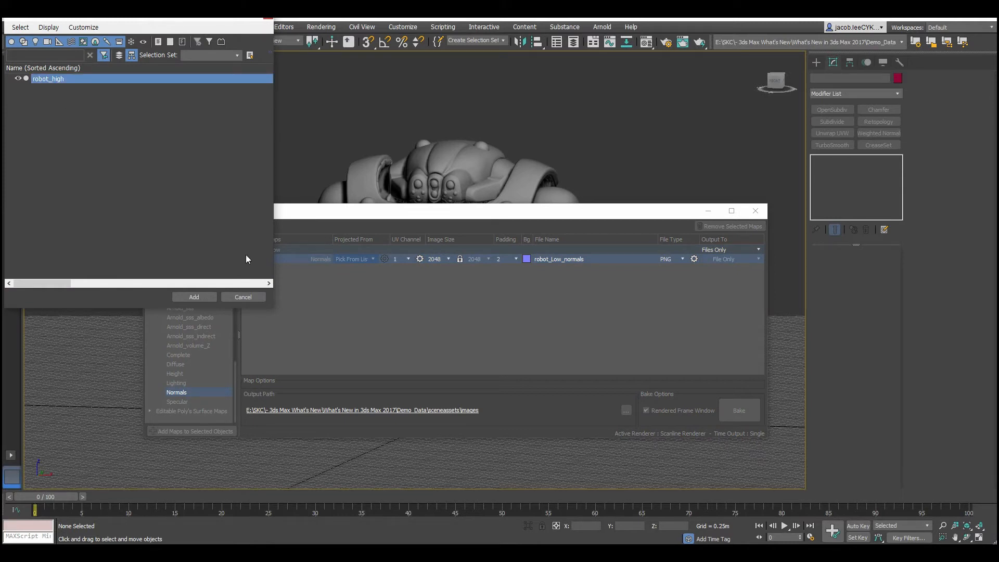
left_click(195, 297)
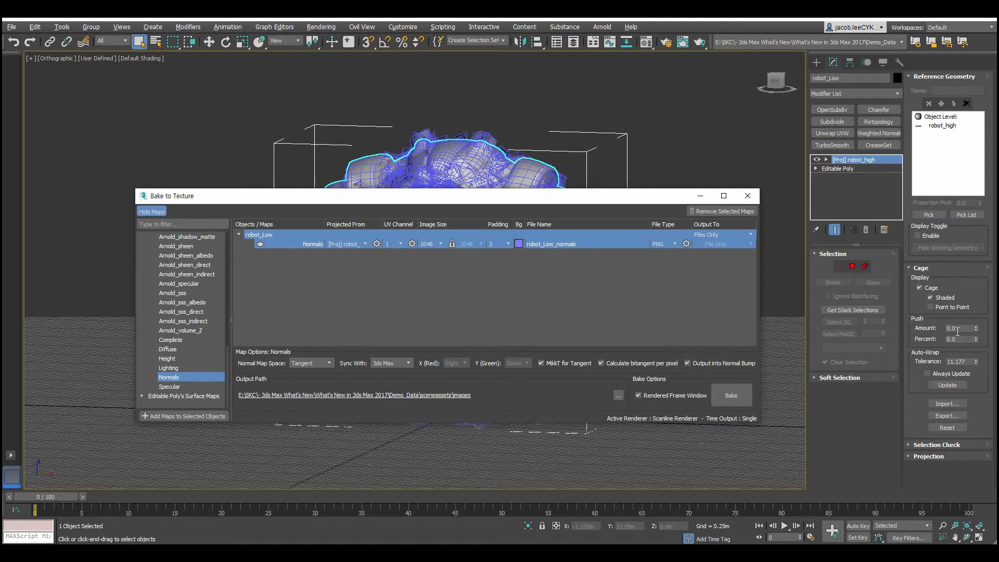
Try raising the projection cage's push amount to about 0.23 and reset it.
left_click_drag(976, 330, 975, 321)
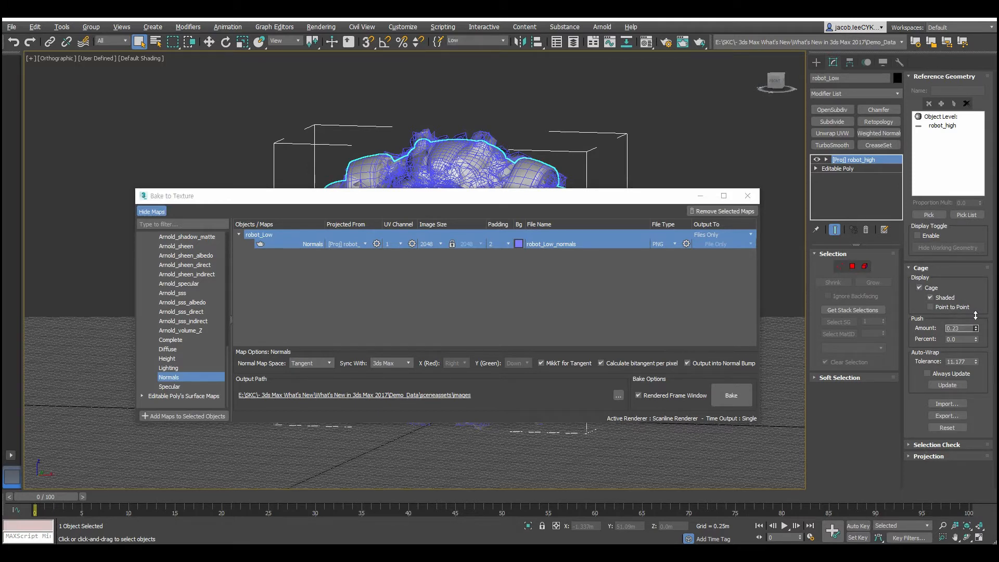
right_click(976, 327)
left_click(363, 200)
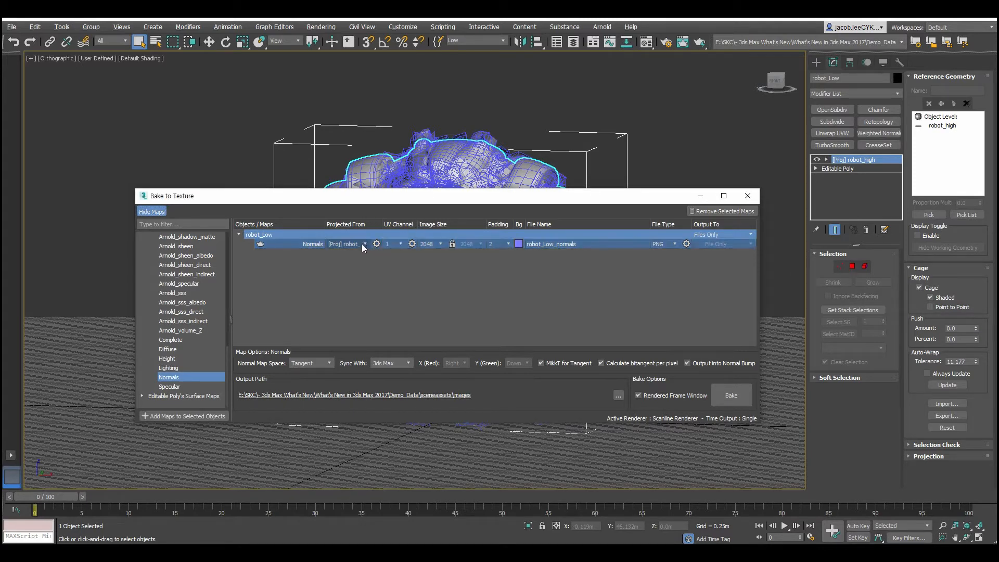
Accept the Normals map's current projection options and set its image size to 1024.
left_click(376, 244)
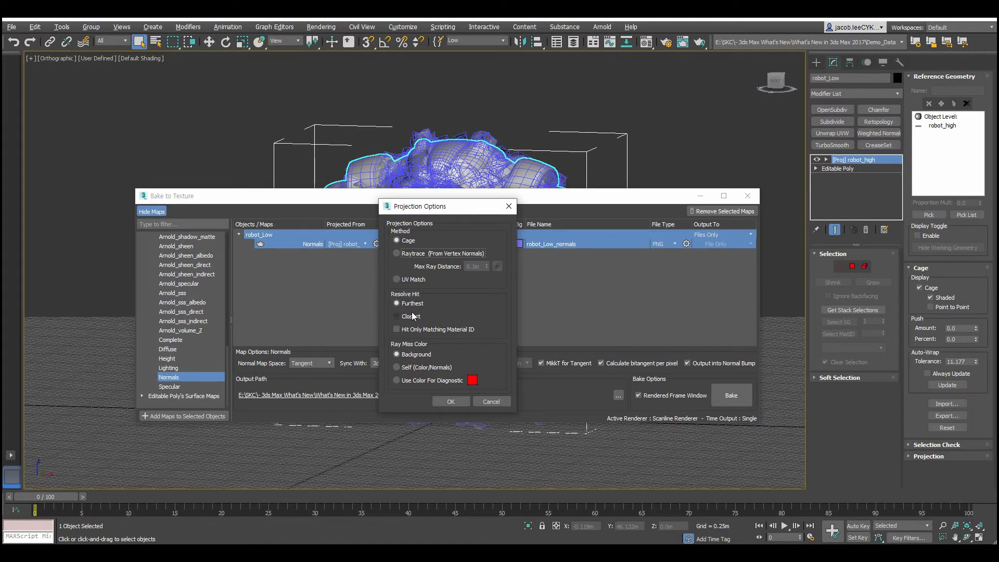
left_click(450, 402)
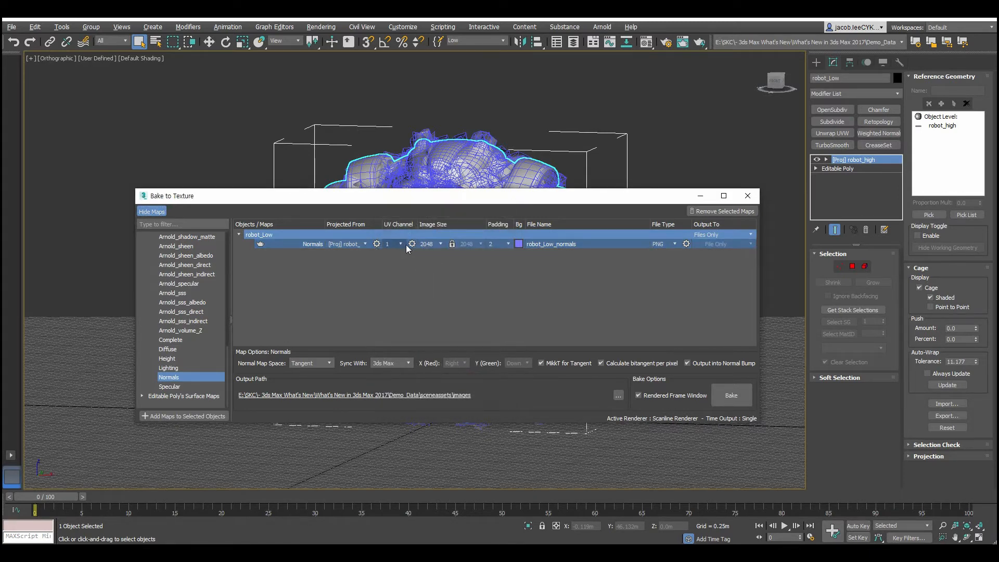
left_click(441, 244)
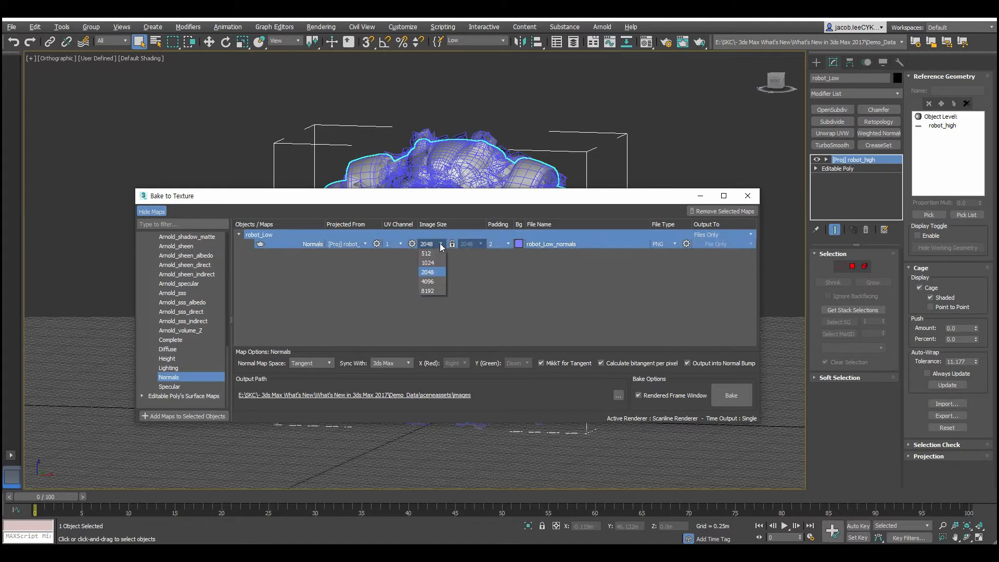
left_click(432, 290)
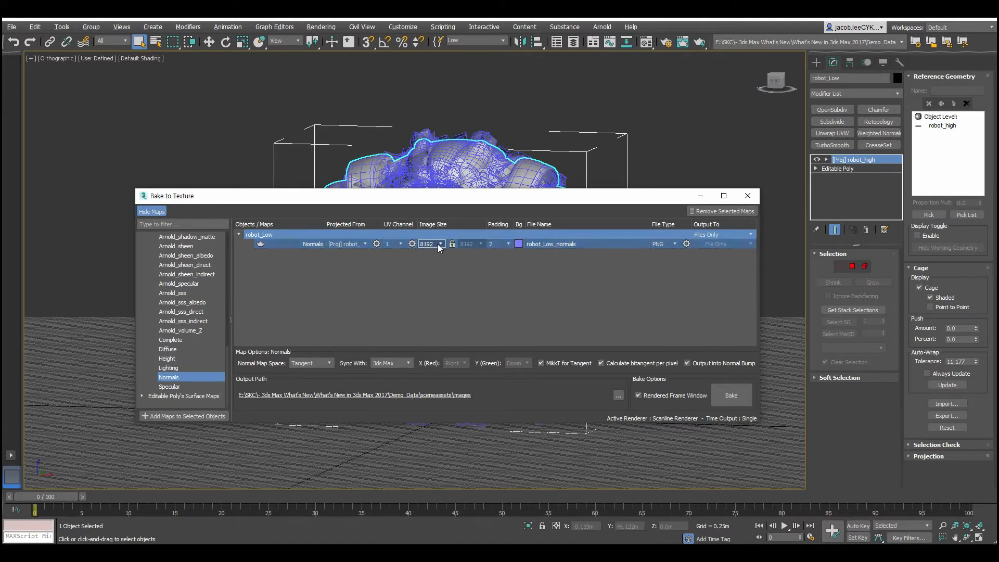
left_click(409, 247)
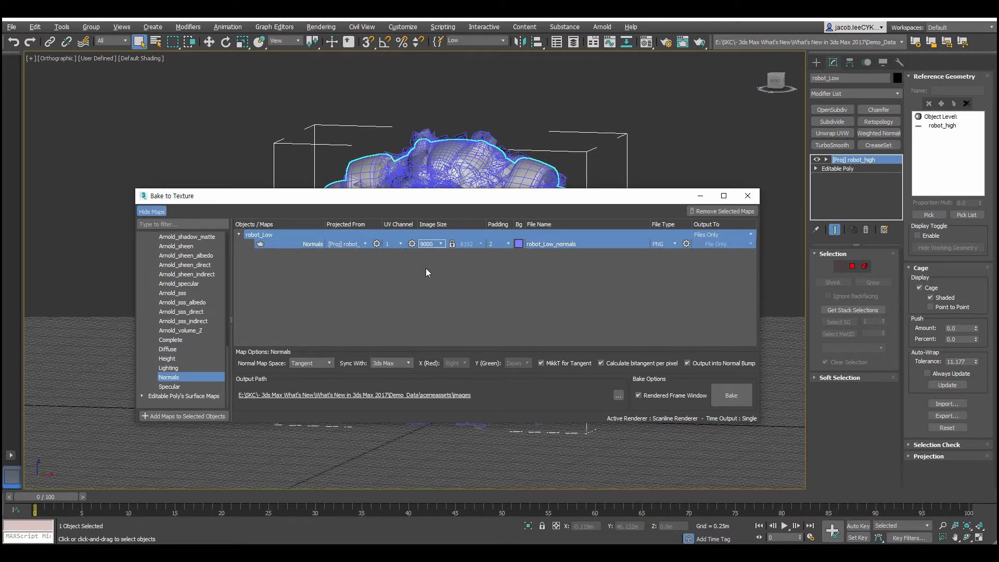
left_click(441, 245)
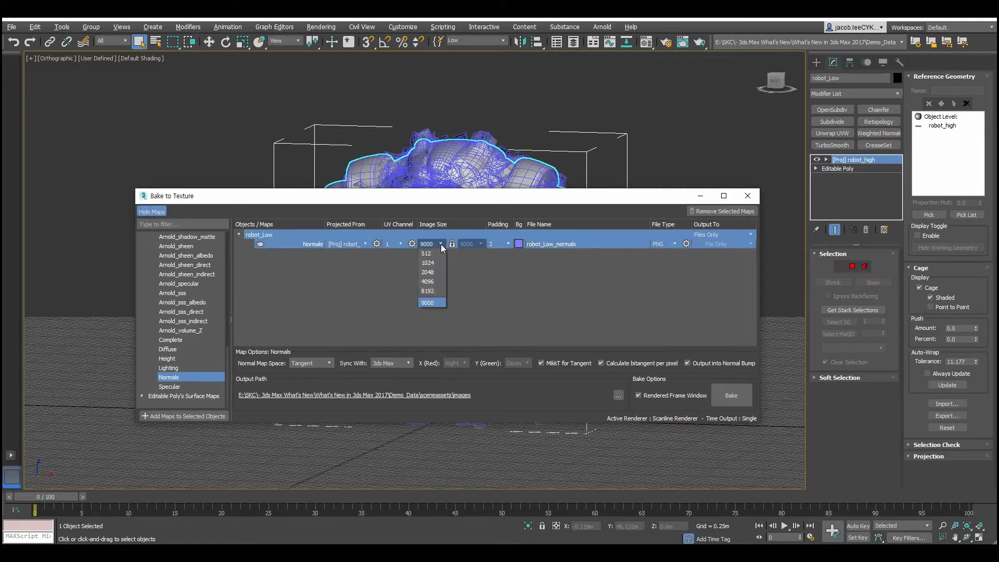
left_click(435, 264)
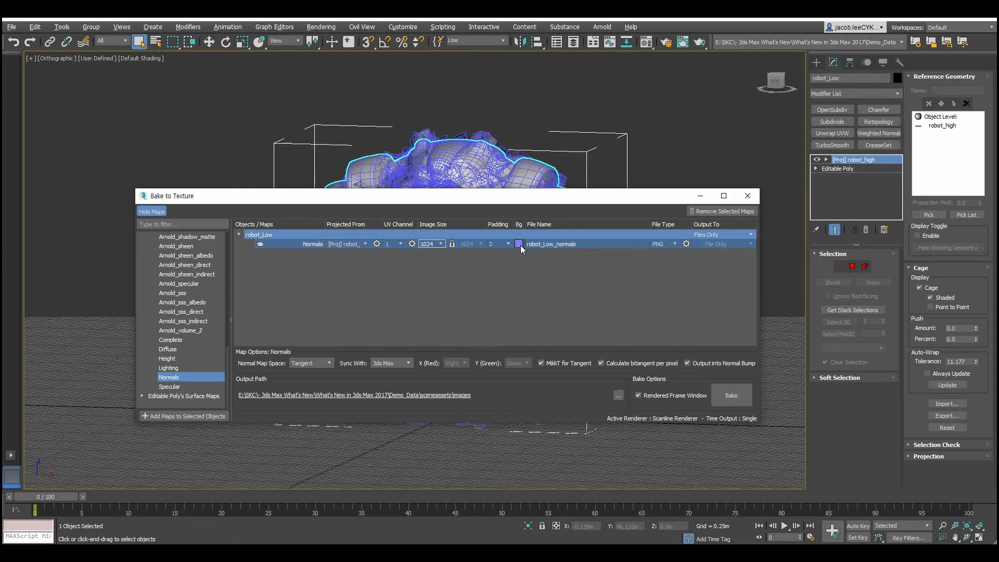
Rename the Normals map's output file as N_robot_Low.
double_click(551, 245)
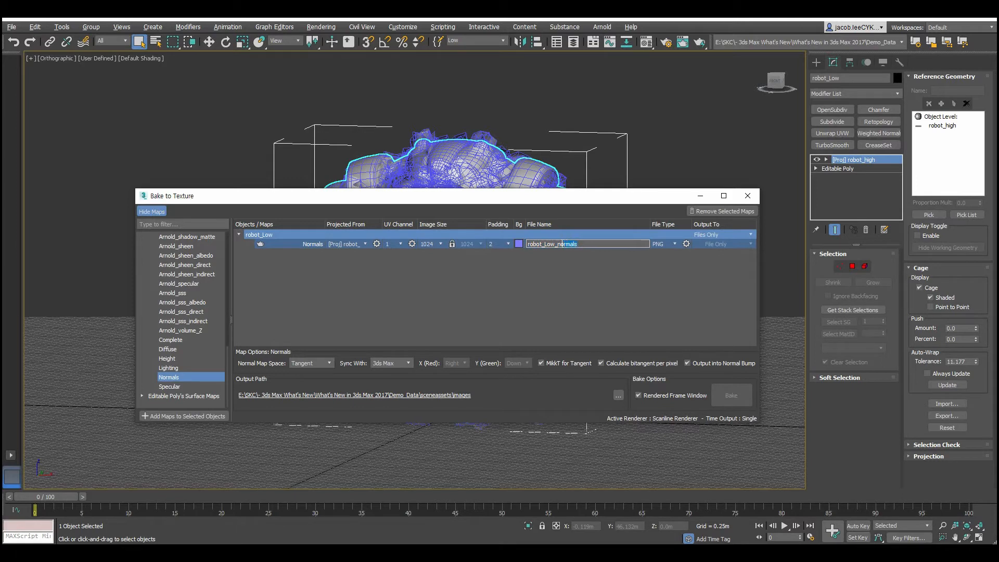
key("BackSpace")
type("N_")
key("Return")
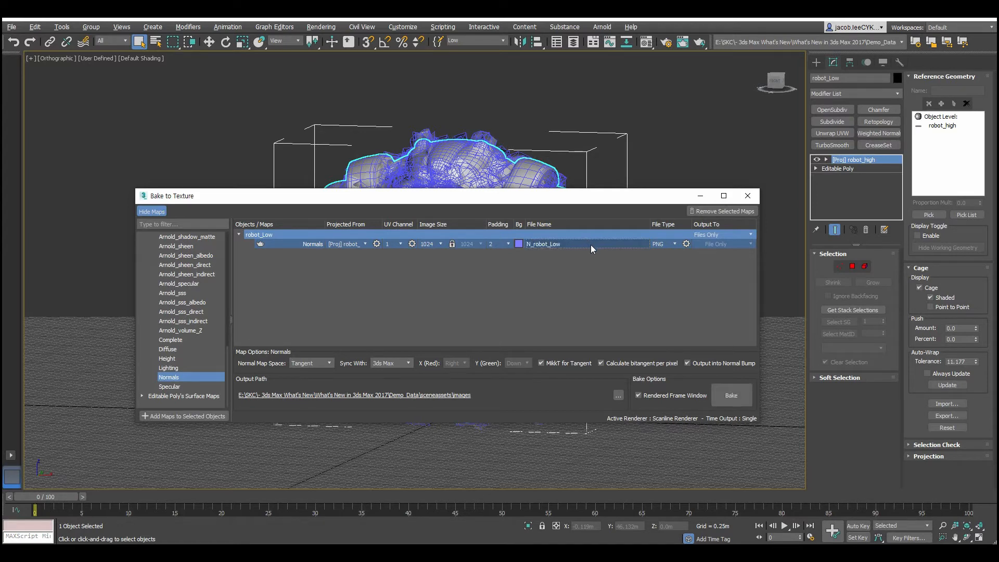
Set the Normals map's file type to TGA and accept 32 bits per pixel with pre-multiplied alpha.
left_click(667, 242)
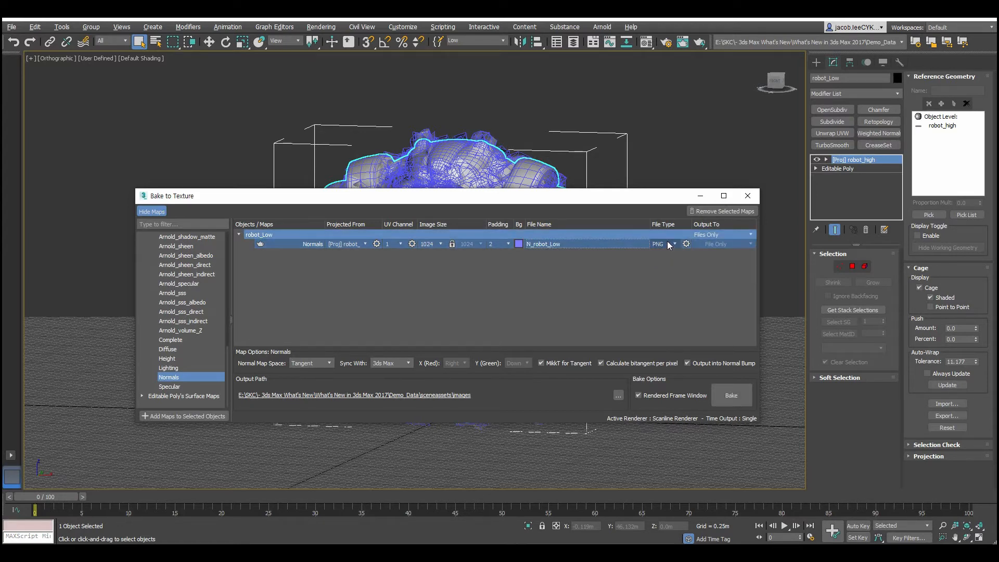
left_click(677, 245)
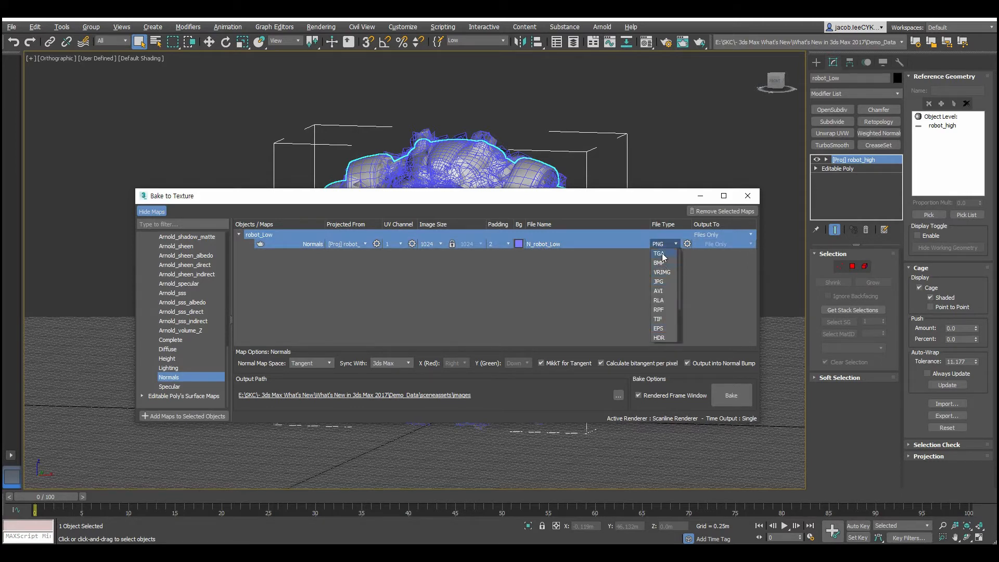
left_click(661, 254)
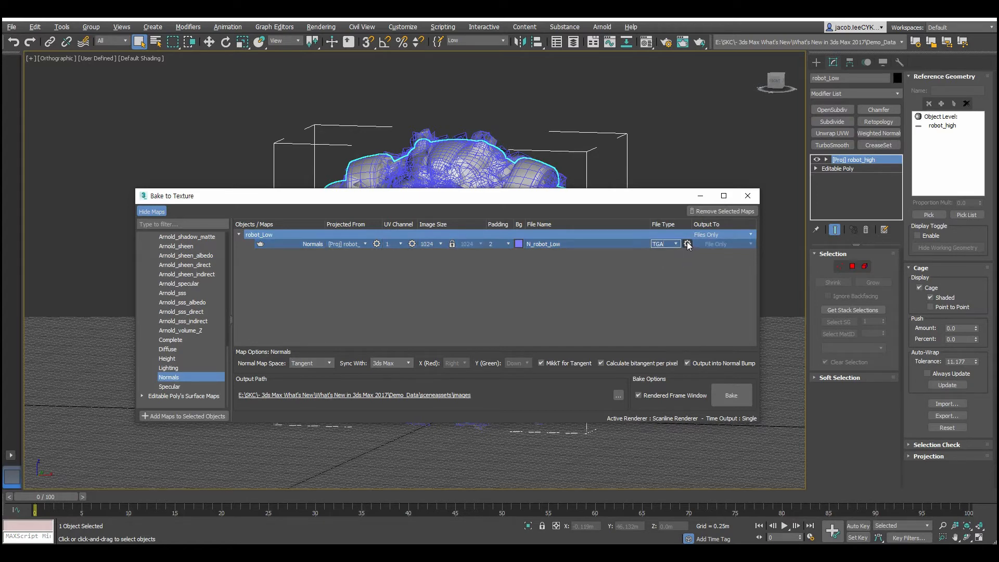
left_click(687, 244)
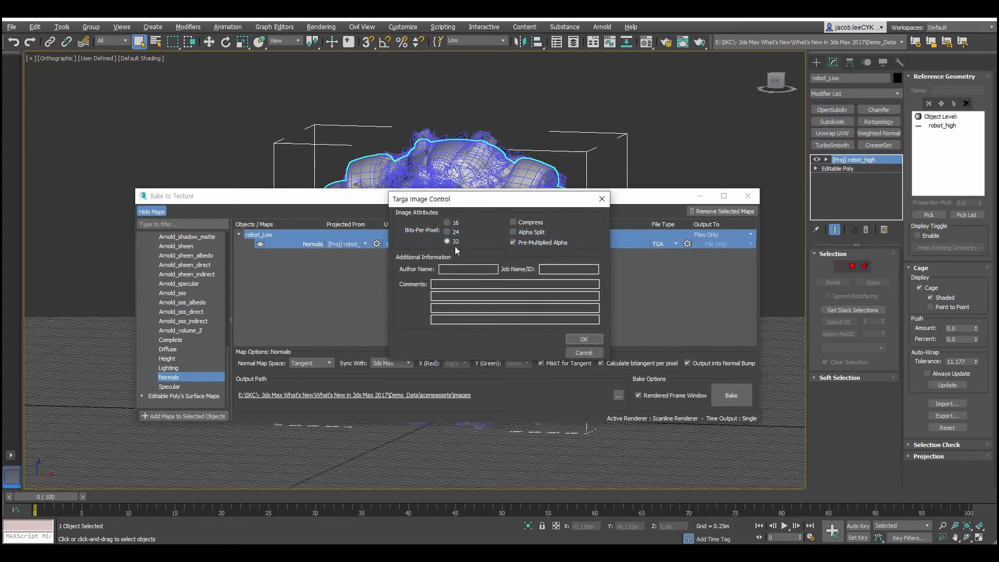
left_click(590, 340)
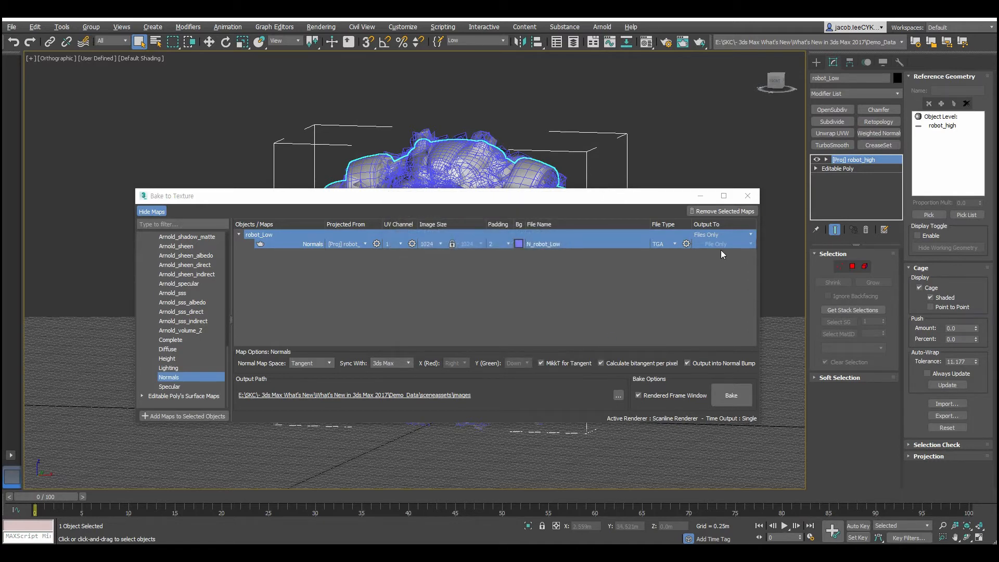
Output robot_Low's bake to a new PBR Material (Metal/Rough), assigning the Normals map to its Normal Map slot.
left_click(734, 240)
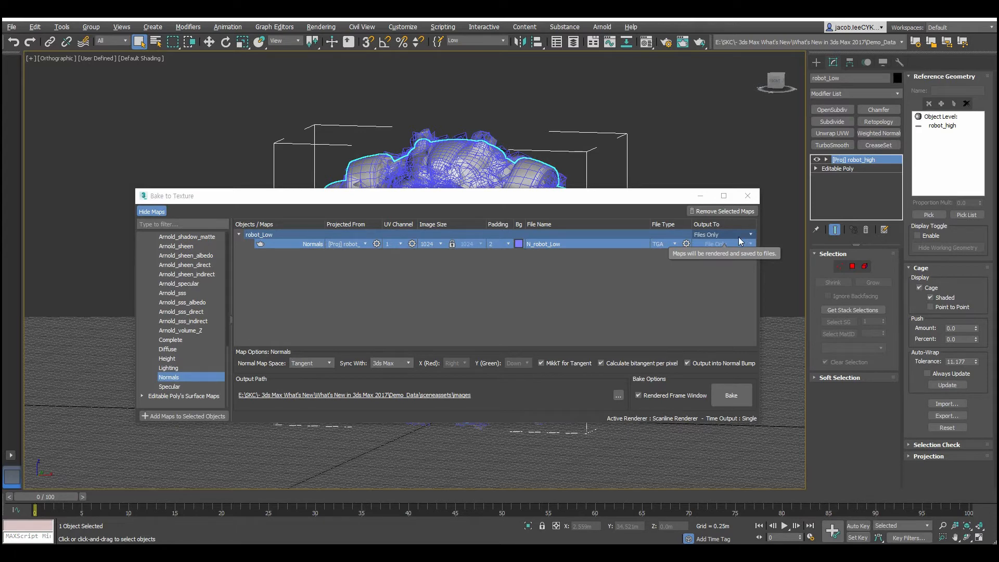
left_click(739, 237)
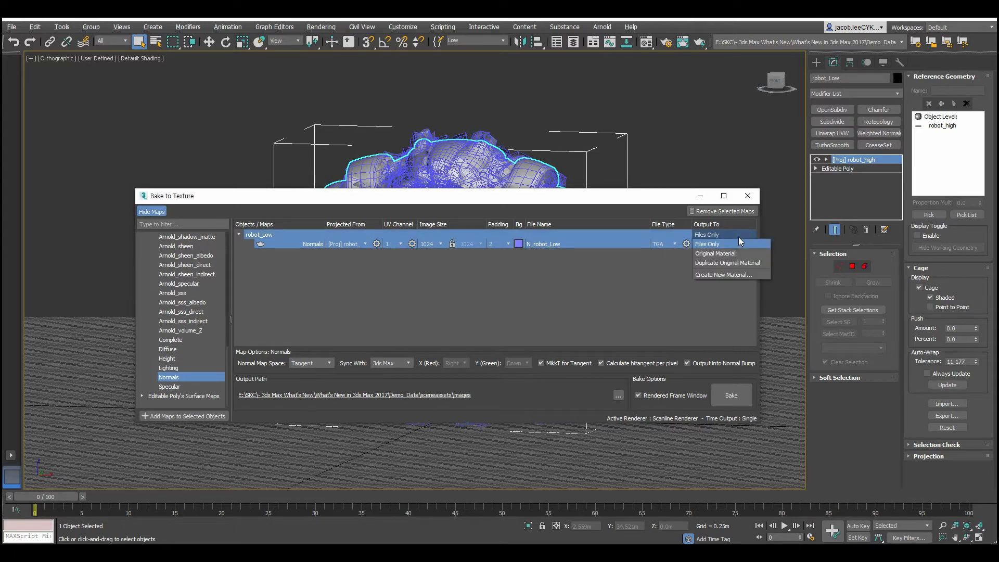
left_click(725, 275)
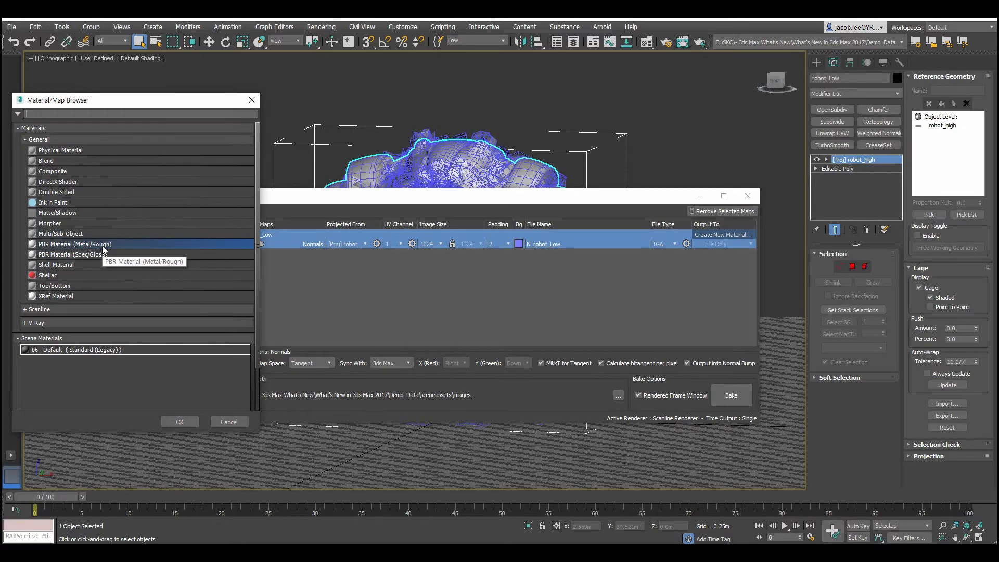
left_click(186, 421)
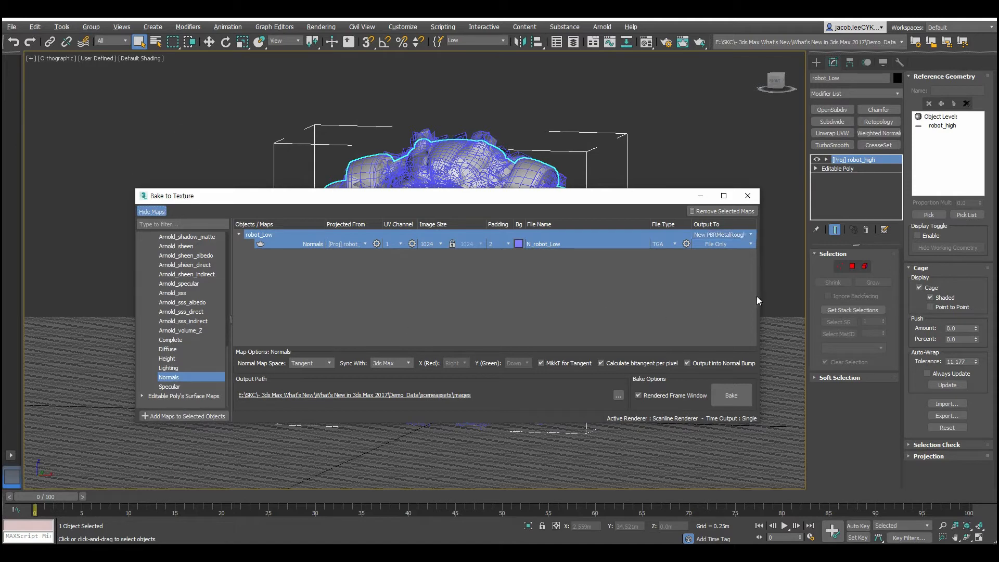
left_click(750, 243)
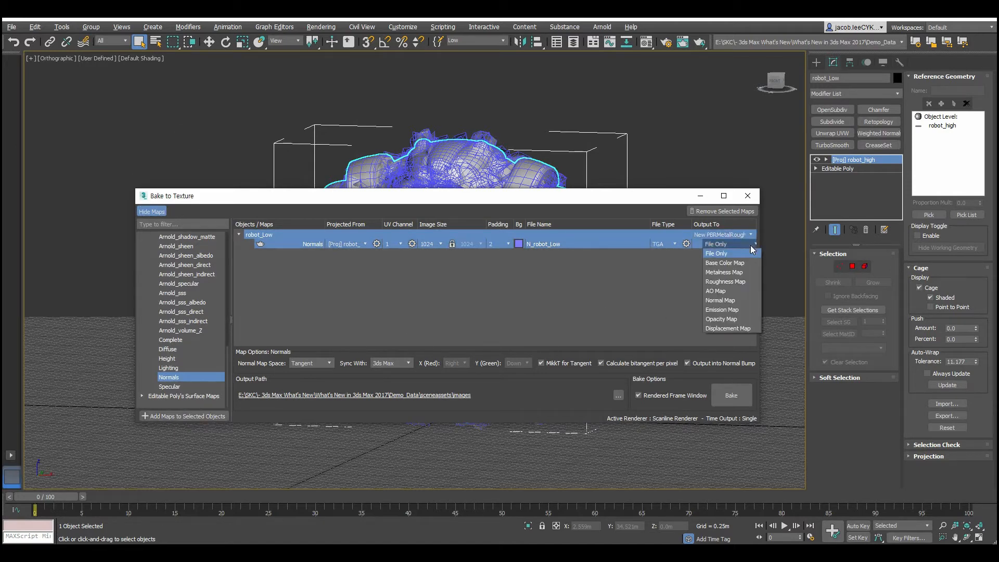
left_click(735, 301)
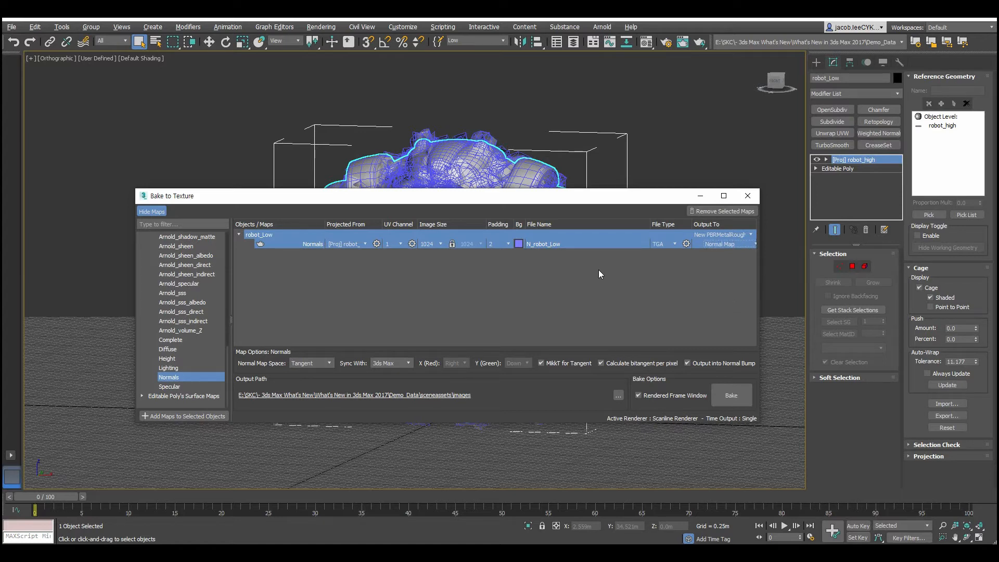
Set the normal map space to Tangent synced with 3ds Max, leaving MikkT for Tangent enabled.
left_click(326, 363)
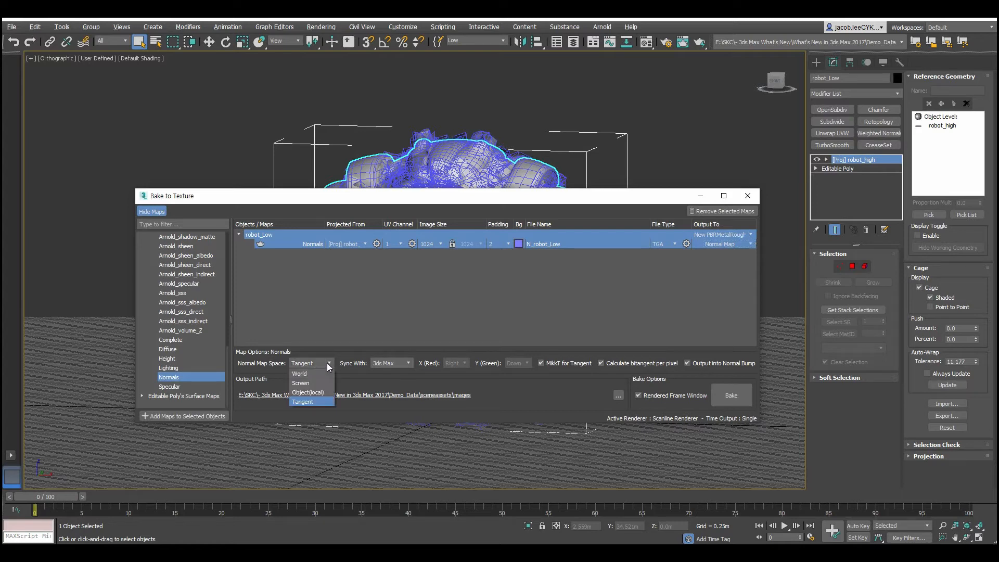
left_click(318, 401)
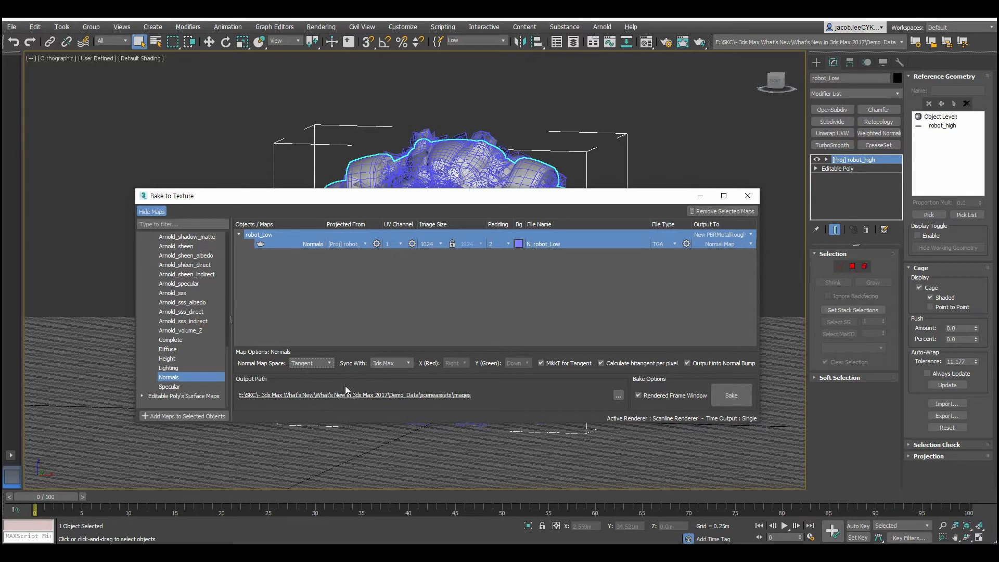
left_click(408, 364)
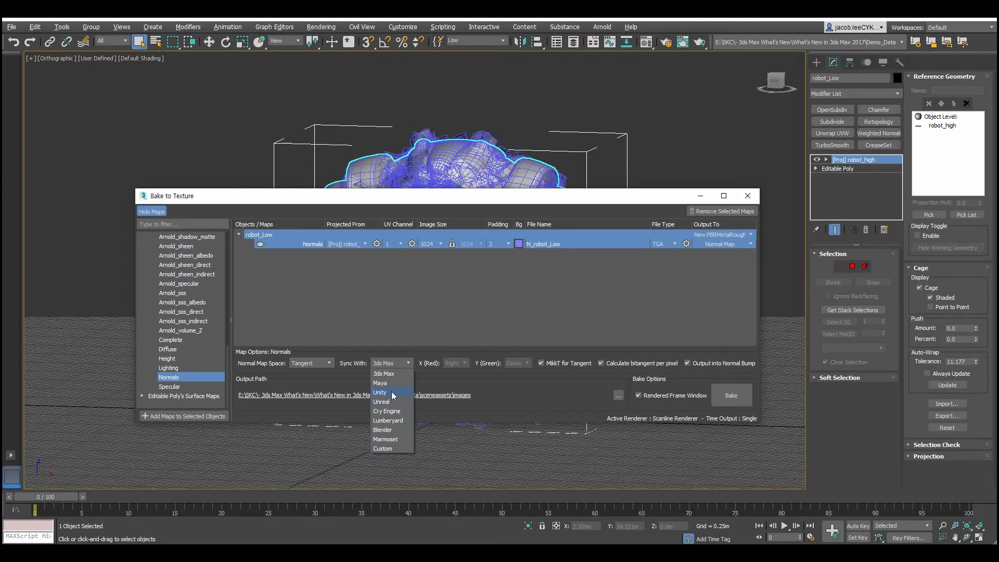
left_click(393, 374)
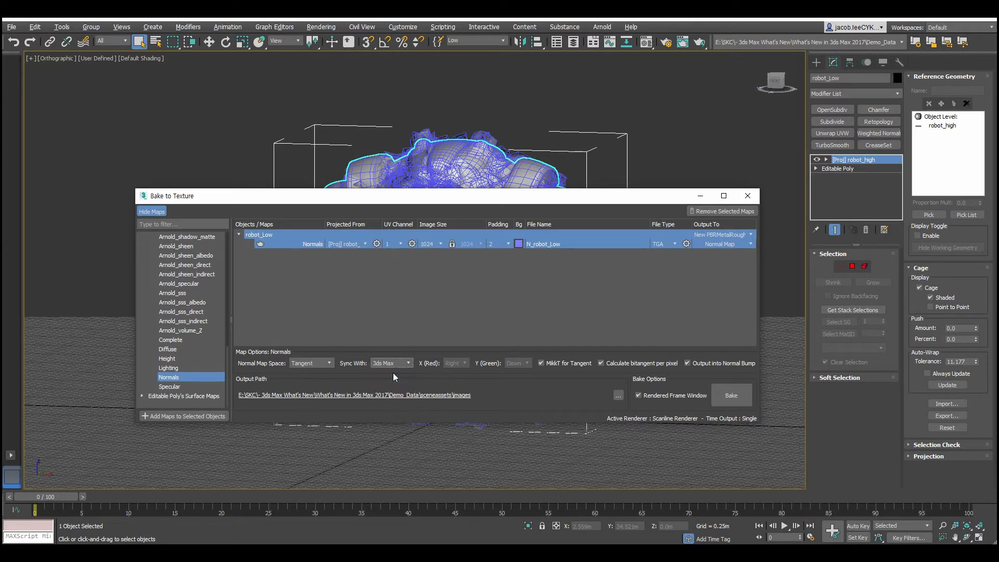
left_click(543, 363)
left_click(544, 364)
Set the Normal Bump Mode to MikkT in the preferences, accept the tangent rebuild, and browse for the bake's output path.
left_click(401, 29)
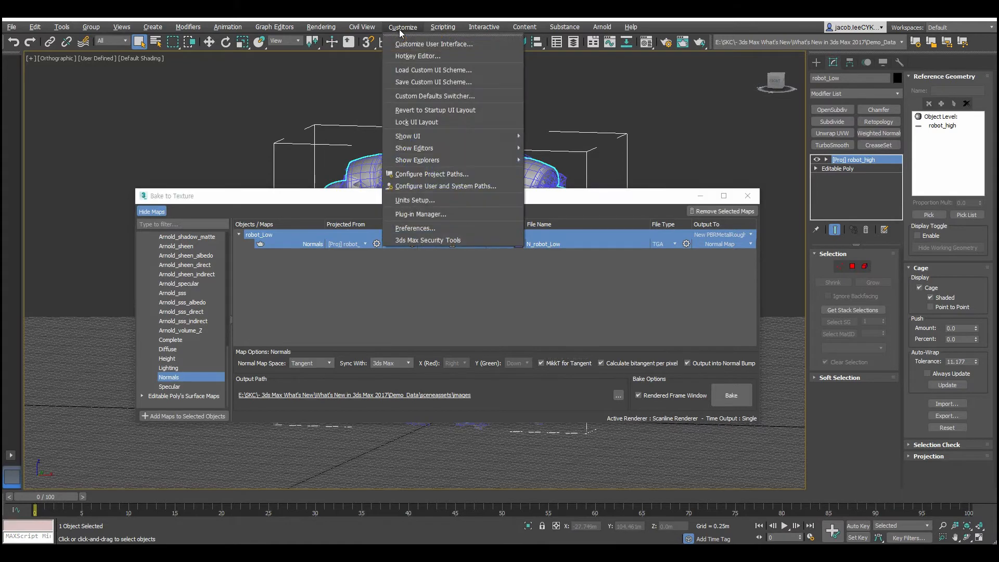
left_click(429, 230)
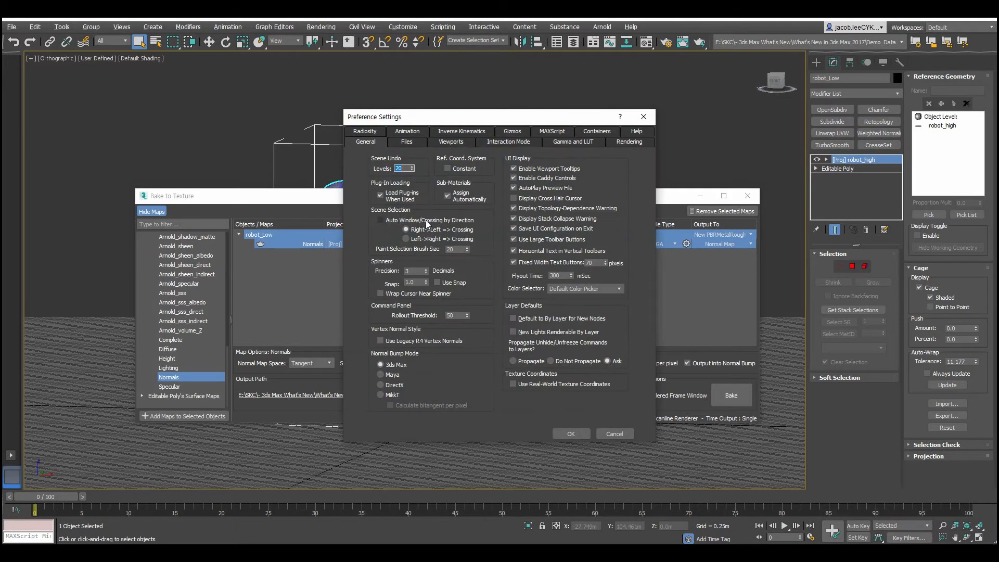
left_click(382, 395)
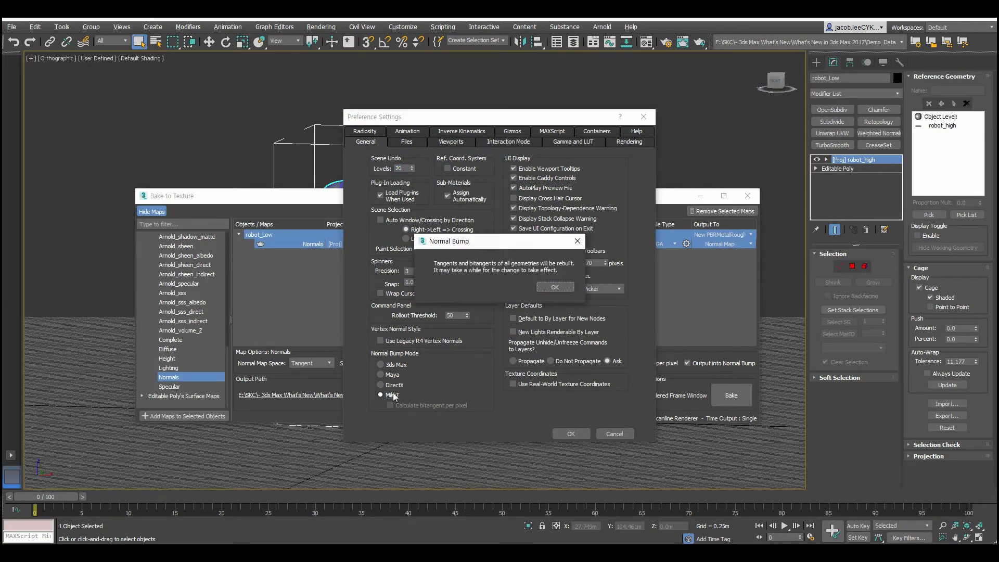
left_click(560, 288)
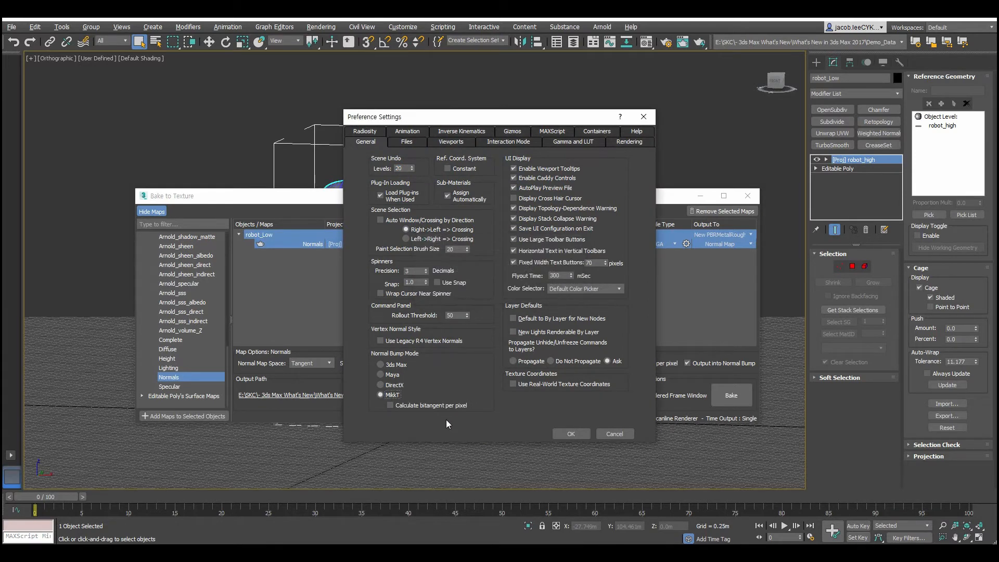
left_click(574, 434)
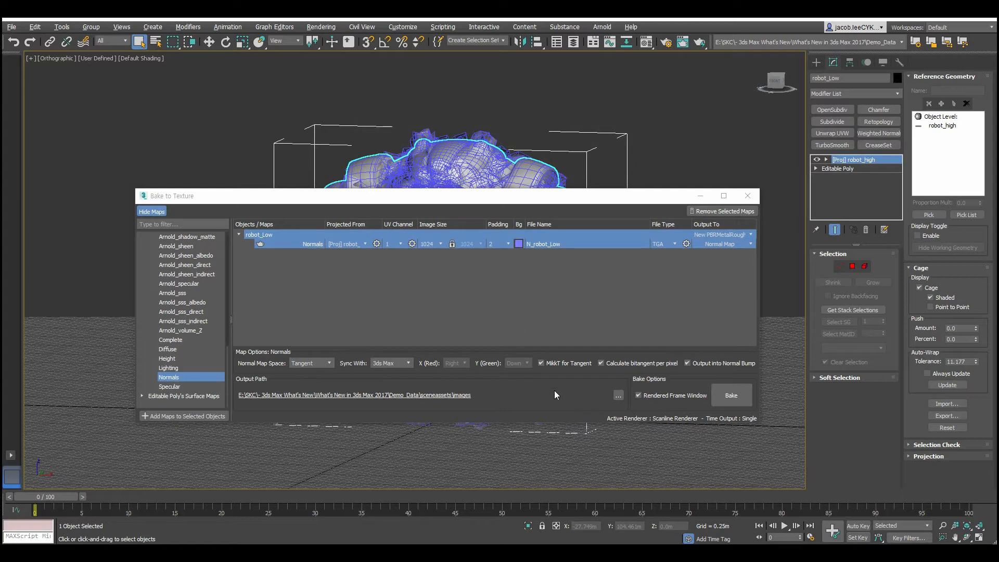
left_click(618, 396)
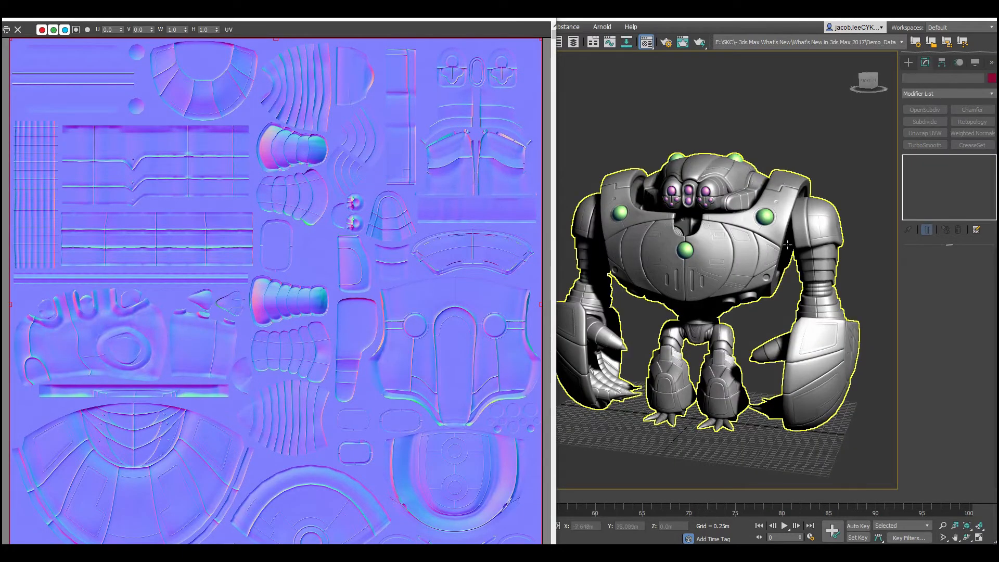
Select Juggernaut_Low beside the baked normal map and examine the robot's surface detail from the front and side.
left_click(760, 258)
middle_click_drag(758, 273, 673, 294, "alt")
scroll(753, 286, "up", 3)
middle_click_drag(735, 292, 781, 294, "alt")
scroll(741, 281, "up", 2)
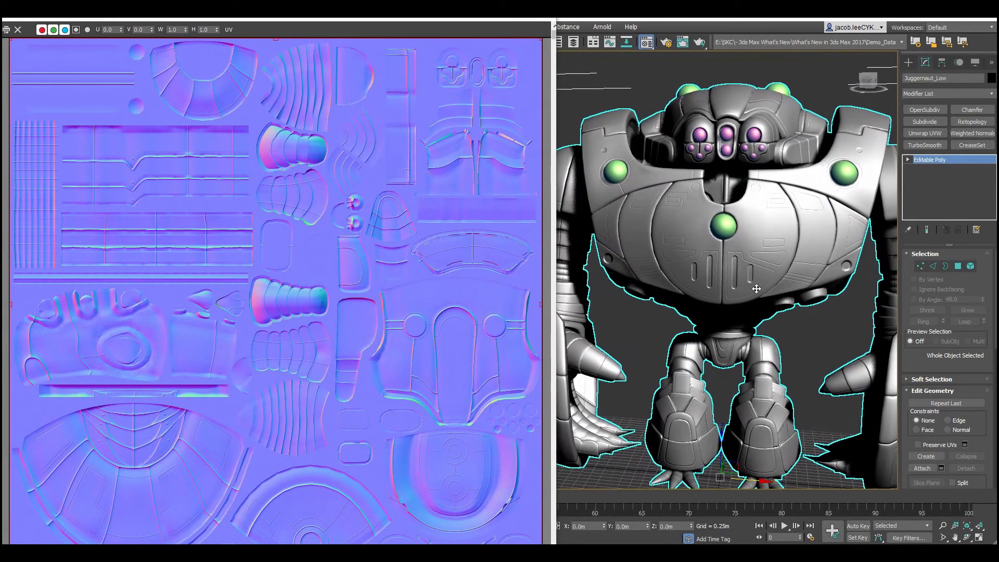
middle_click_drag(755, 339, 767, 364, "alt")
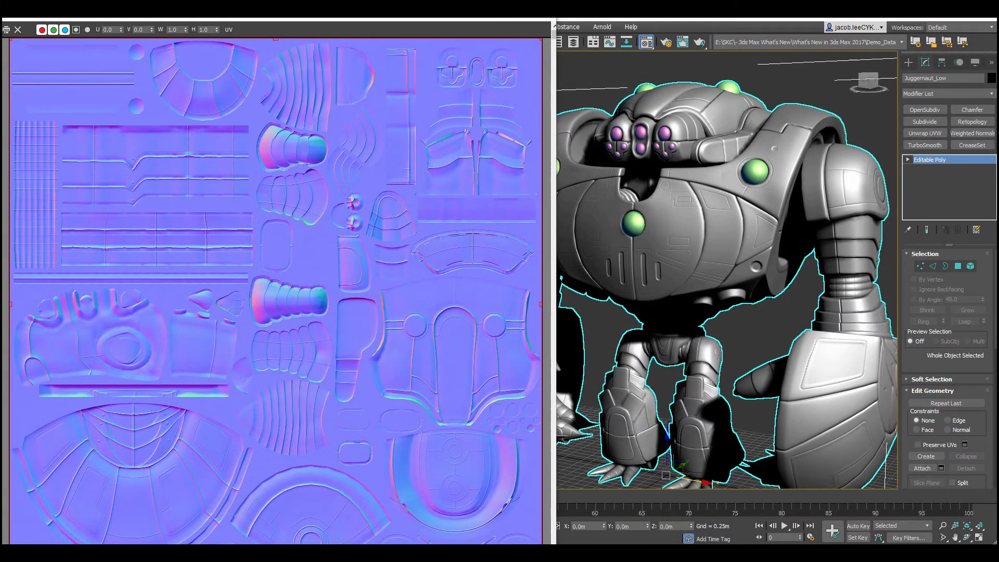
Switch to Photoshop and invert the green channel of Body_Normal.png.
mouse_move(676, 554)
left_click(613, 512)
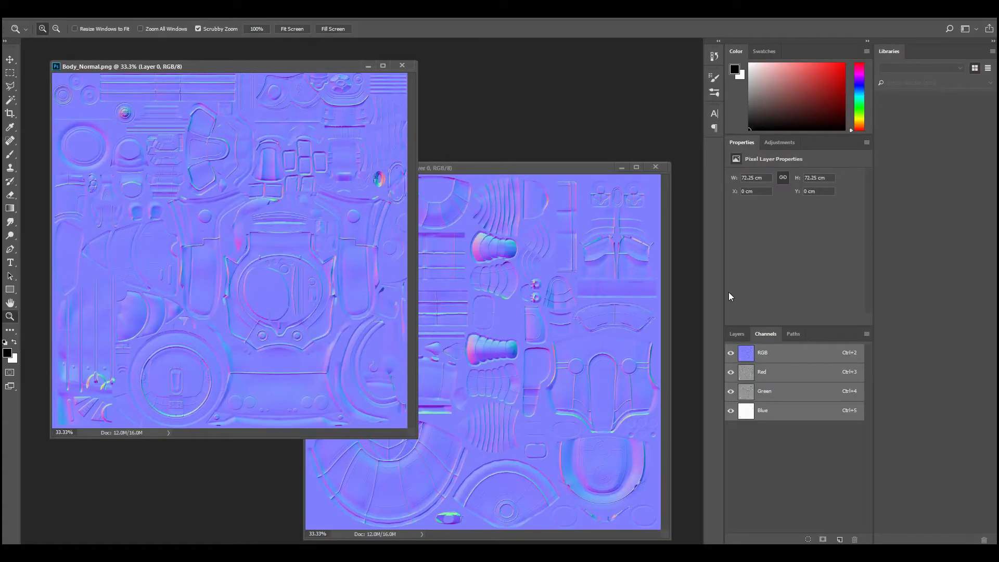
left_click(777, 392)
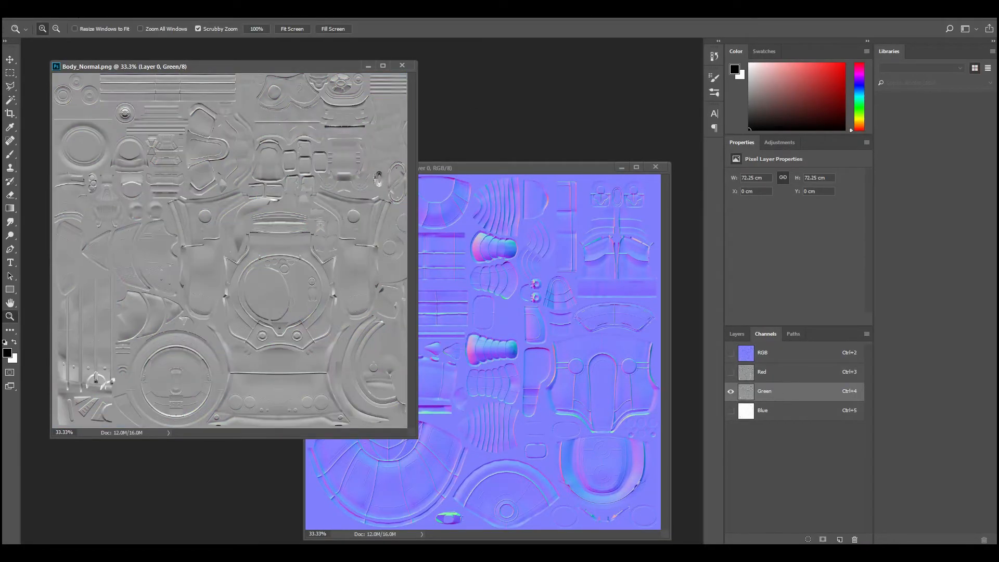
left_click(73, 13)
mouse_move(85, 40)
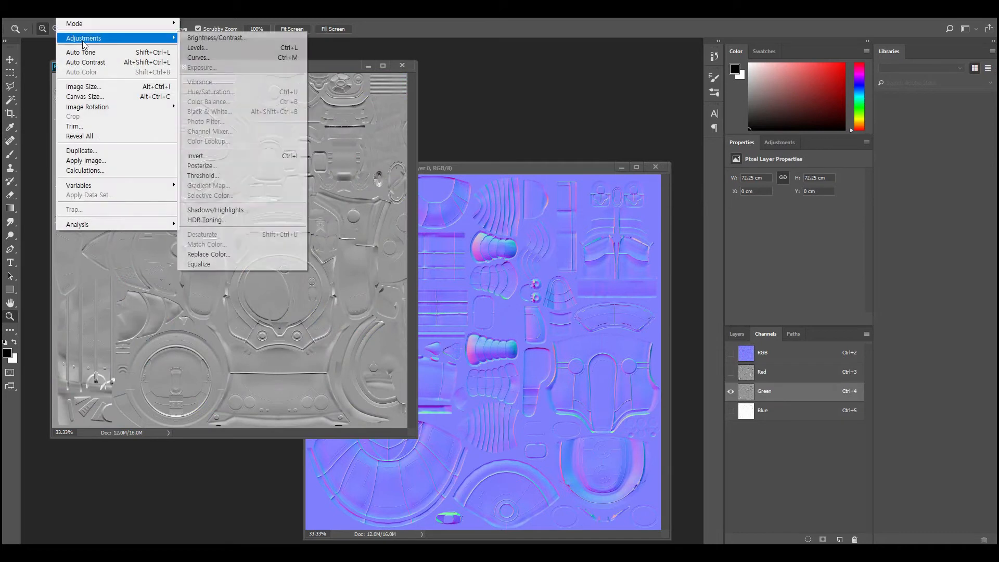
left_click(260, 156)
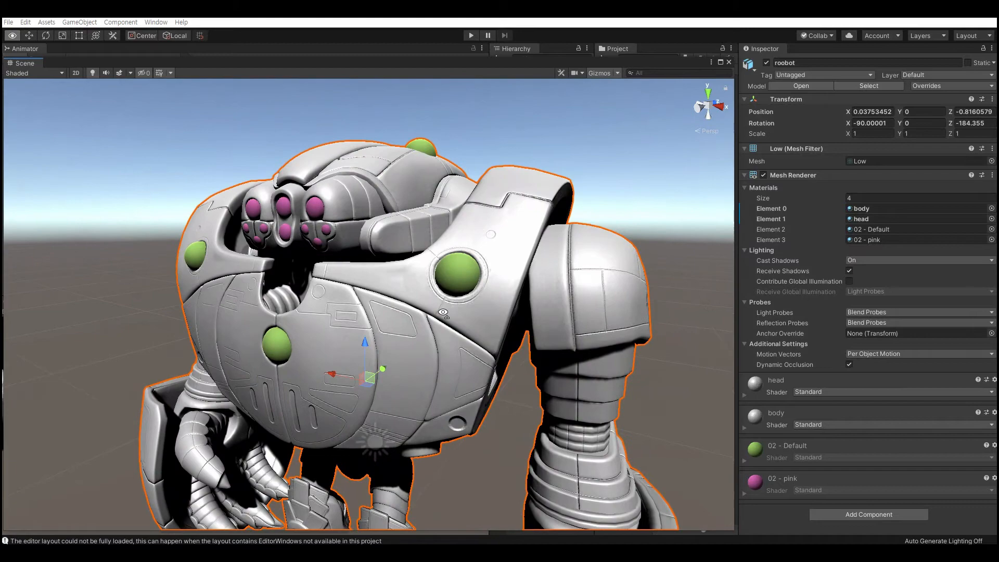
Examine the normal-mapped robot in Unity's scene view, and view the untextured robot model in Substance Painter.
left_click_drag(443, 313, 498, 349, "alt")
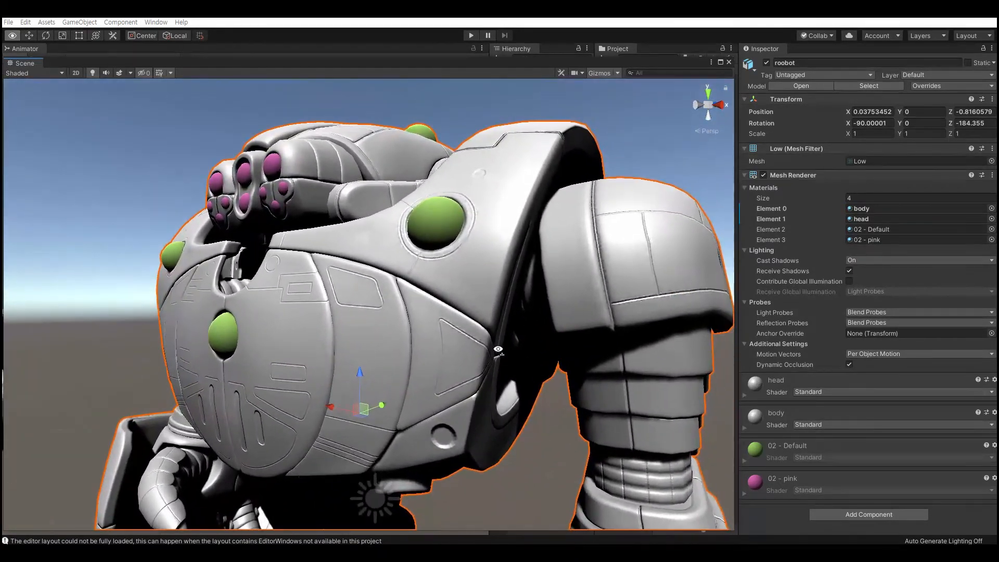
scroll(498, 349, "up", 5, "alt")
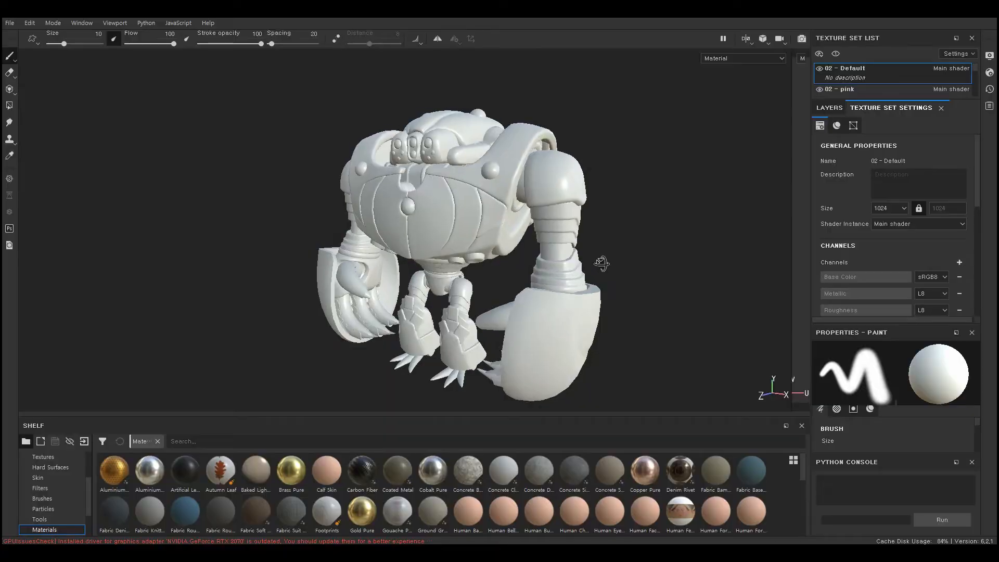
mouse_move(599, 261)
left_mouse_down("alt")
mouse_move(722, 261)
mouse_move(652, 286)
mouse_move(297, 289)
mouse_move(644, 276)
left_mouse_up("alt")
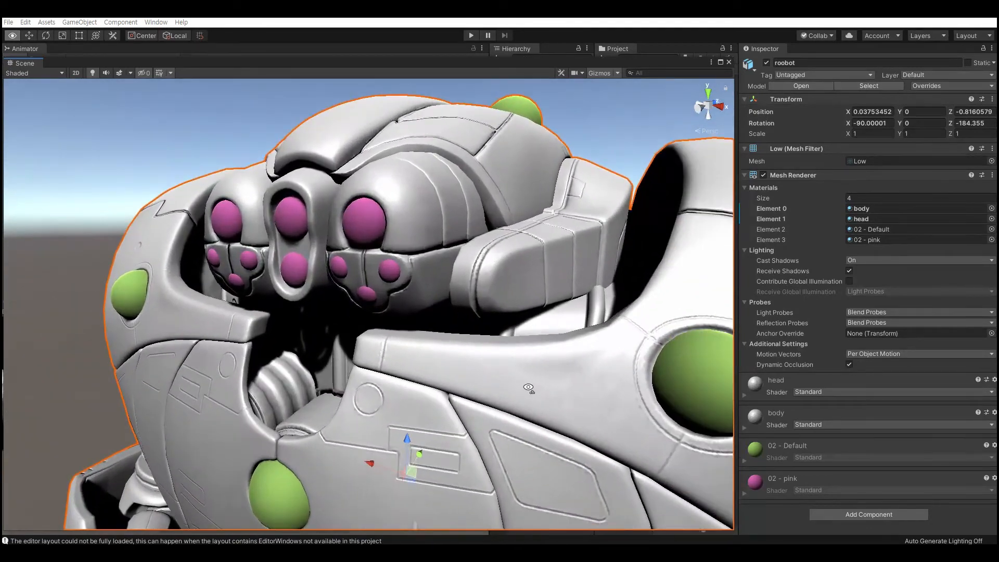
Return to Unity and examine the normal-mapped detail on the robot's head, chest and shoulder from several distances and angles.
mouse_move(528, 388)
left_mouse_down("alt")
mouse_move(536, 438)
mouse_move(538, 375)
left_mouse_up("alt")
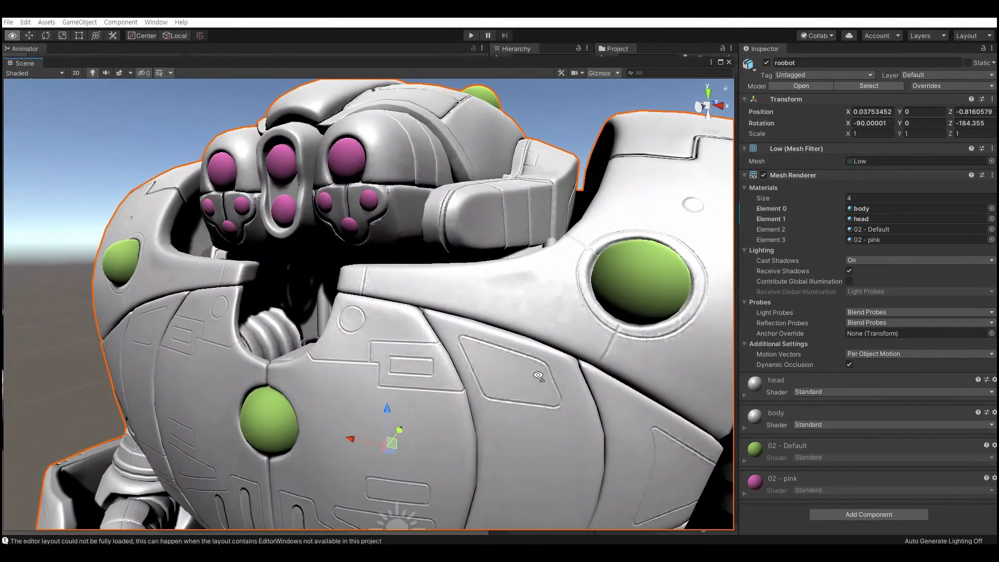
key("q")
key("s")
key("w")
key("e")
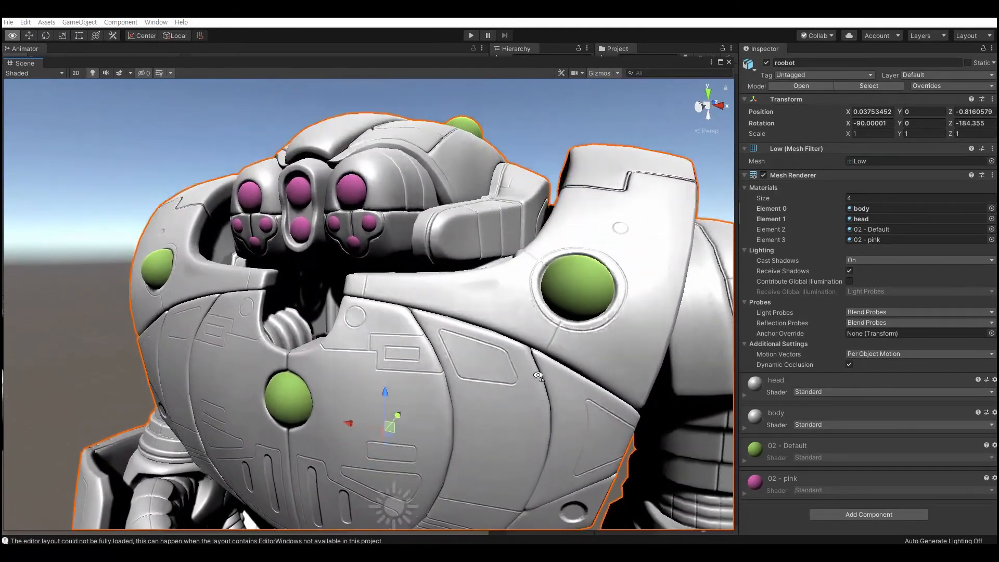
key("e")
right_click_drag(538, 375, 616, 398)
key("a")
key("s")
key("q")
key("q")
key("w")
key("e")
key("s")
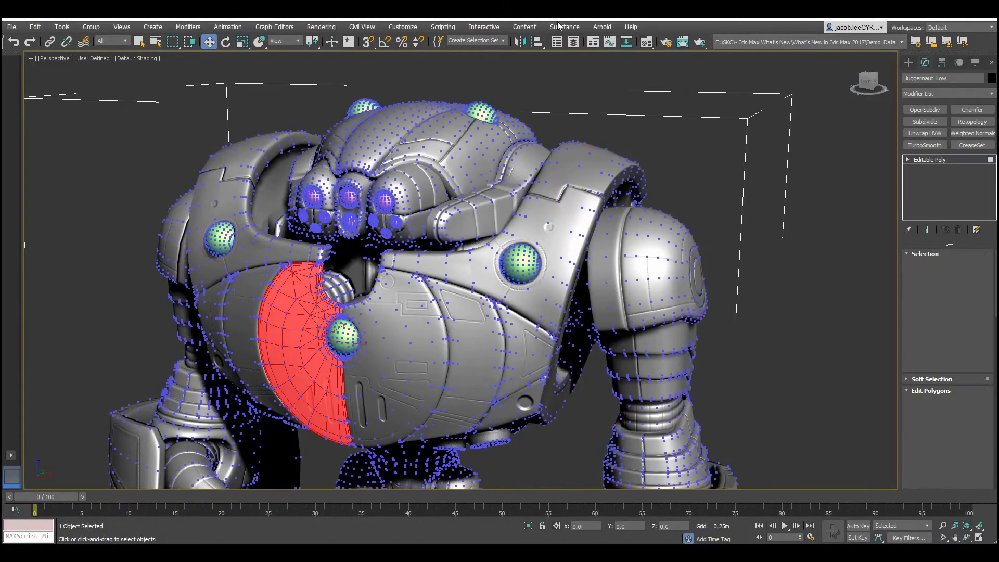
Switch to 3ds Max, leave polygon selection on Juggernaut_Low, and inspect the normal-mapped body, waist and arms up close.
left_click(958, 266)
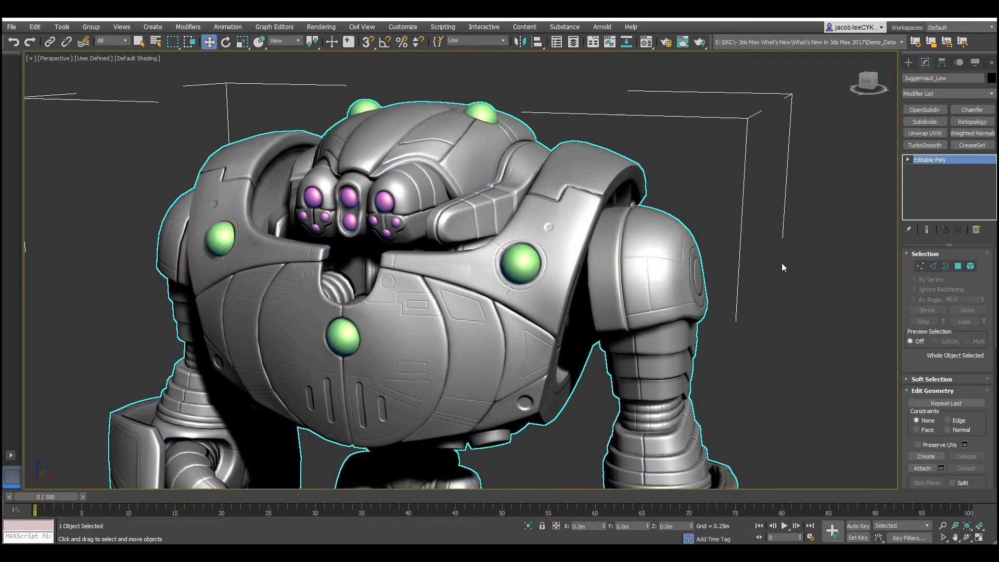
middle_click_drag(736, 259, 664, 312)
scroll(723, 294, "up", 4)
scroll(723, 294, "down", 4)
scroll(599, 292, "up", 4)
middle_click_drag(663, 312, 622, 183)
scroll(676, 300, "down", 3)
scroll(596, 229, "up", 3)
key("g")
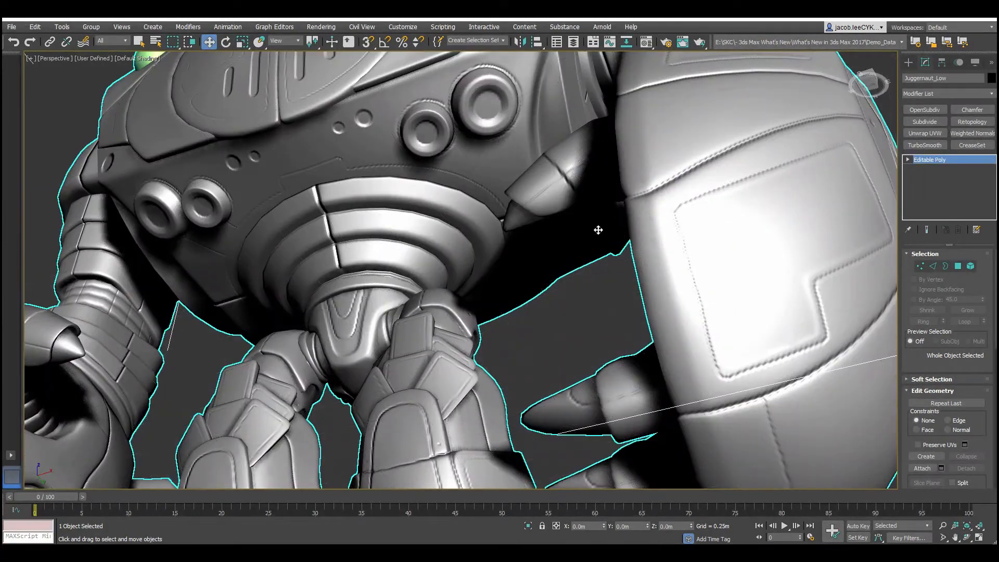
scroll(598, 233, "down", 4)
middle_click_drag(604, 234, 602, 257)
middle_click_drag(602, 257, 626, 312)
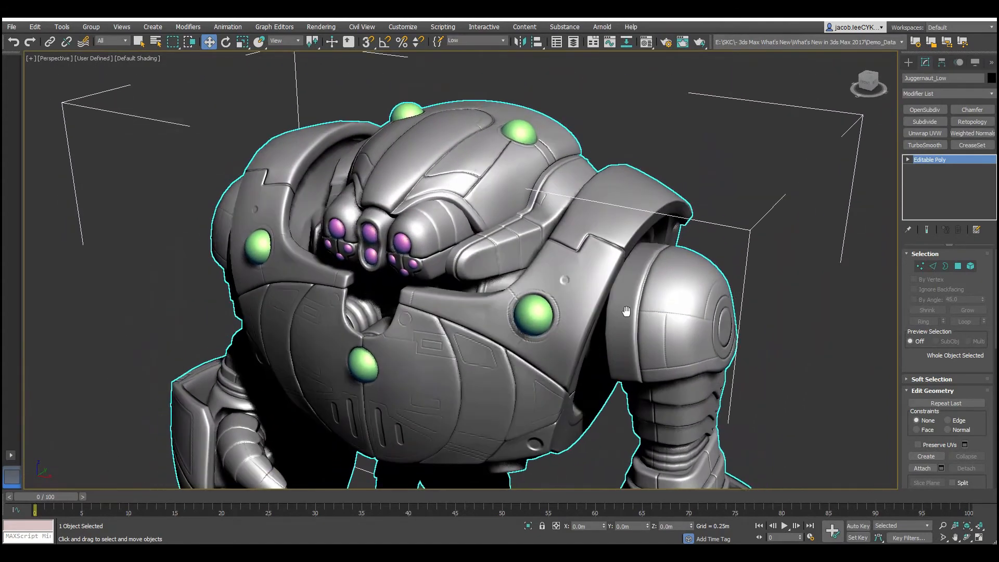
mouse_move(622, 274)
middle_mouse_down("alt")
mouse_move(637, 267)
mouse_move(595, 295)
mouse_move(455, 262)
mouse_move(564, 265)
mouse_move(514, 284)
mouse_move(494, 279)
mouse_move(557, 233)
mouse_move(580, 266)
mouse_move(577, 315)
mouse_move(494, 302)
mouse_move(611, 301)
mouse_move(578, 317)
middle_mouse_up("alt")
key("F4")
scroll(581, 267, "up", 5)
scroll(577, 315, "down", 5)
scroll(494, 302, "up", 4)
scroll(611, 301, "up", 3)
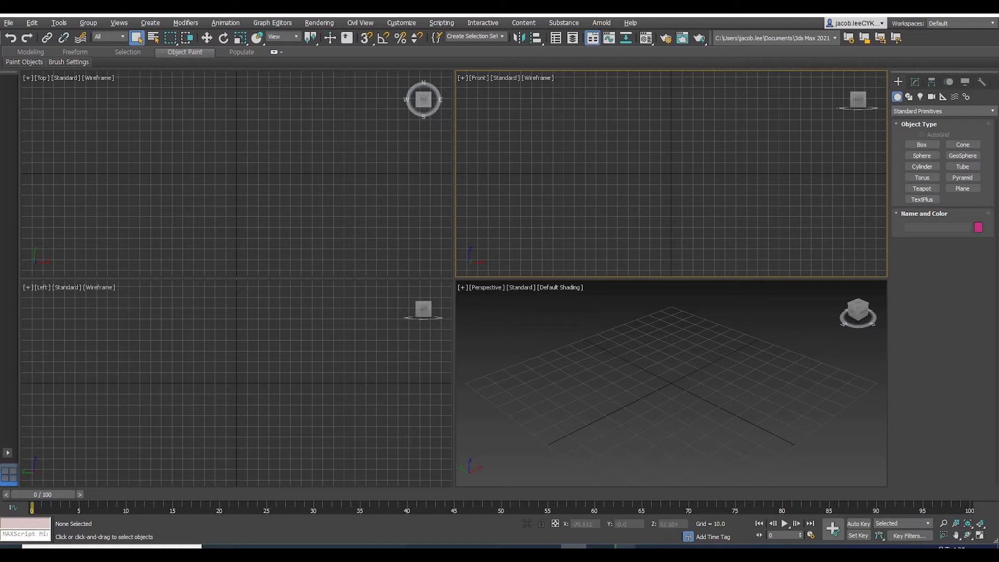
Open the Material Editor and view the settings of the 02 - Default and 03 - Default physical materials.
key("m")
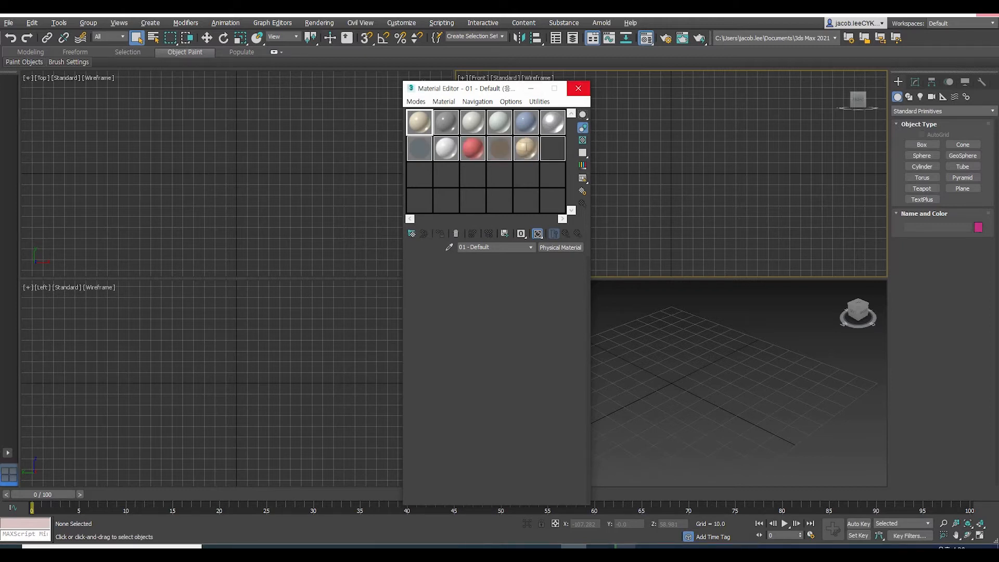
mouse_move(490, 89)
left_mouse_down()
mouse_move(582, 90)
mouse_move(647, 75)
left_mouse_up()
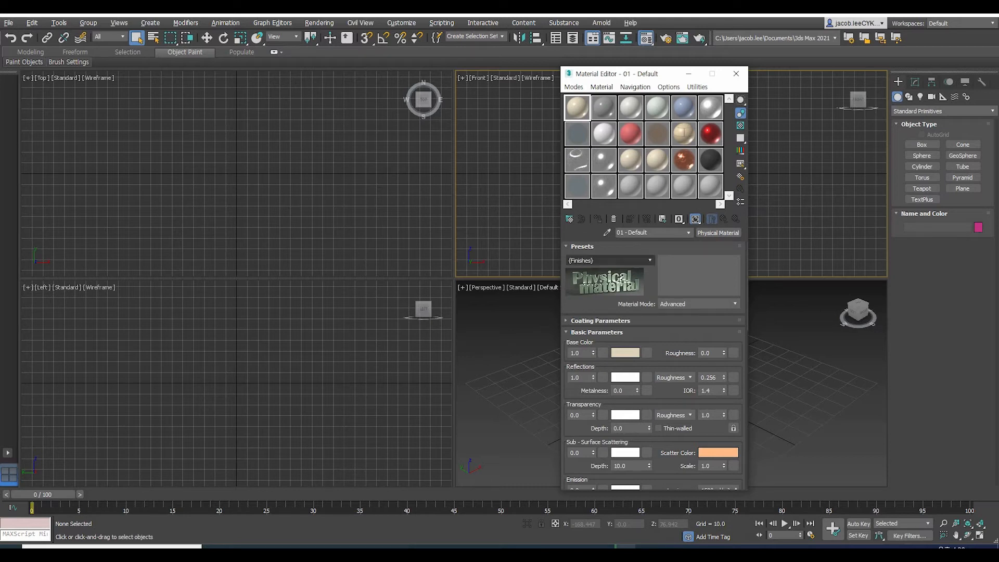
left_click(604, 107)
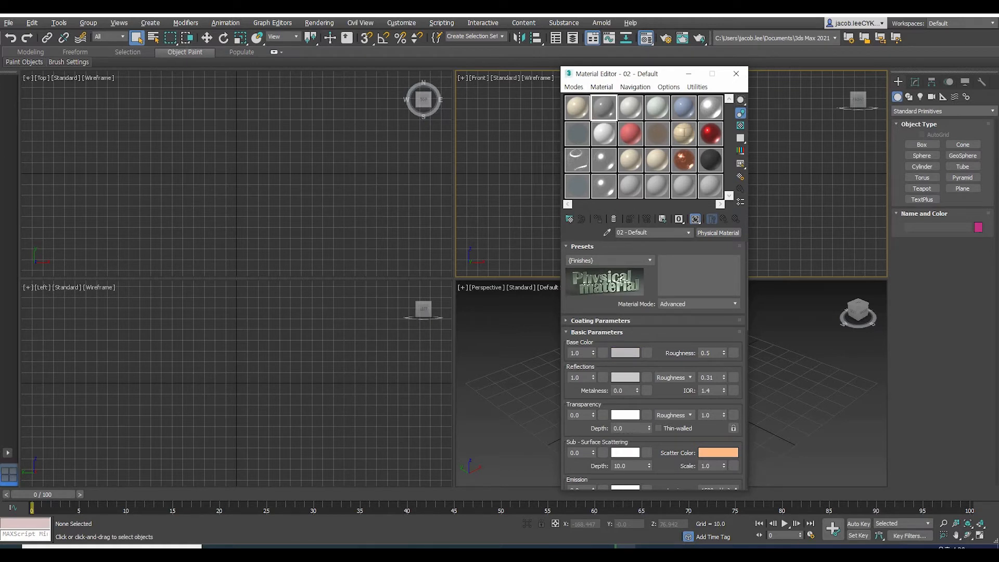
left_click(631, 107)
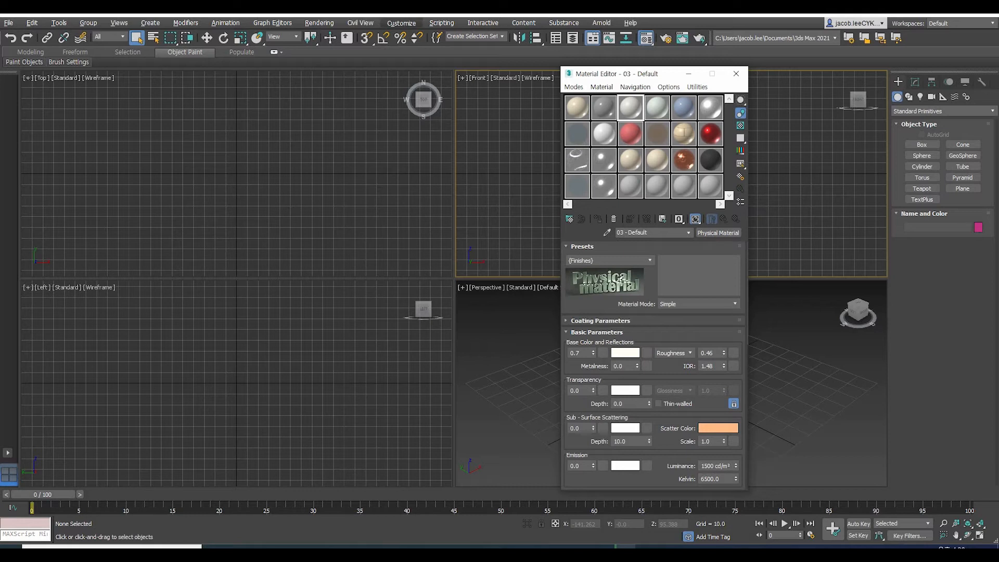
Set the program's default settings to Max.Legacy with the DefaultUI interface scheme.
left_click(401, 23)
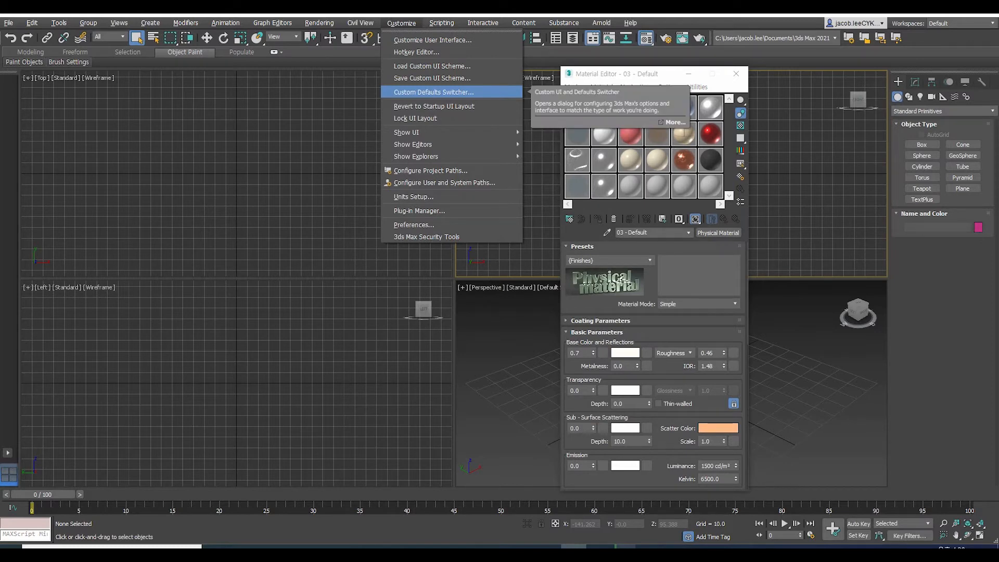
left_click(433, 91)
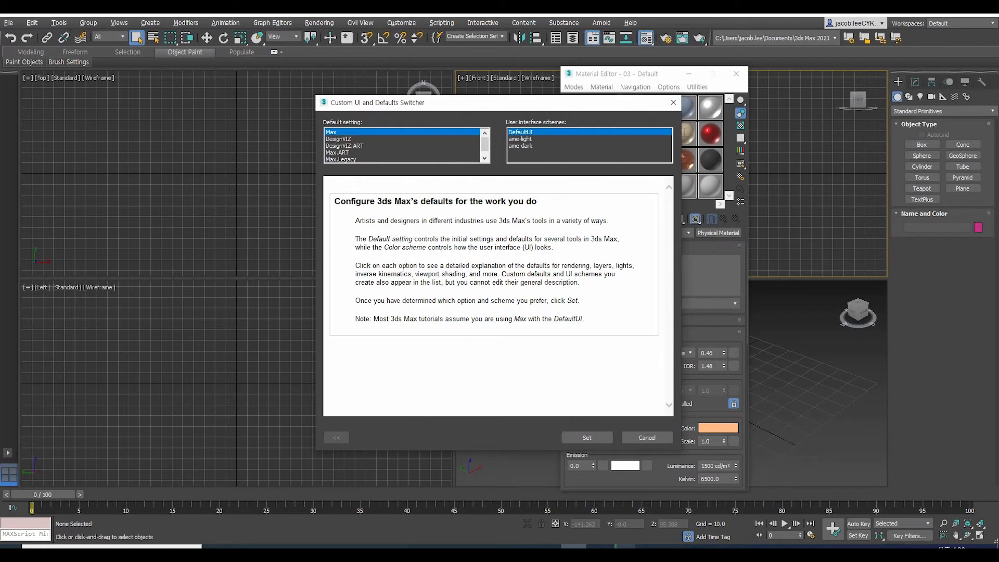
left_click(341, 160)
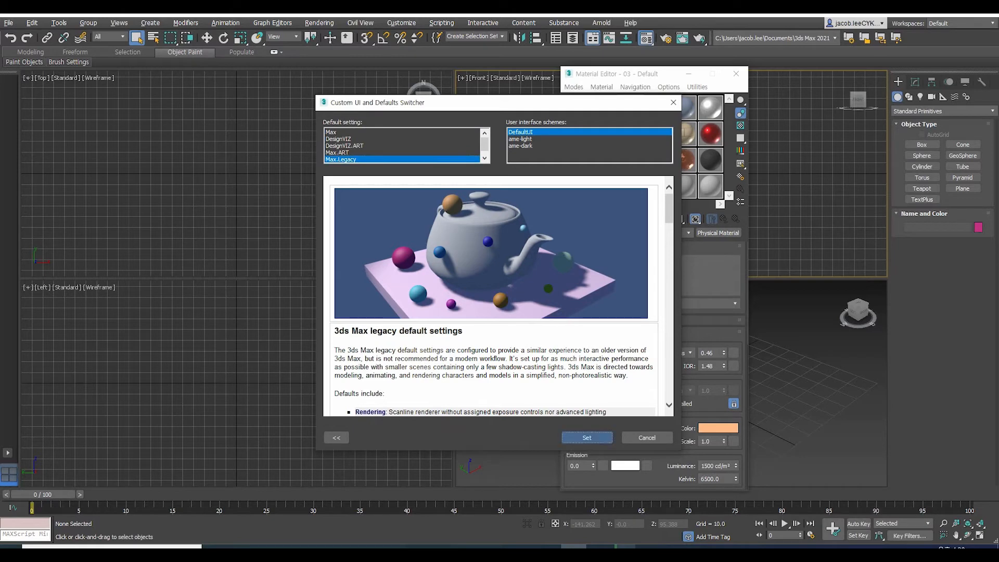
left_click(587, 437)
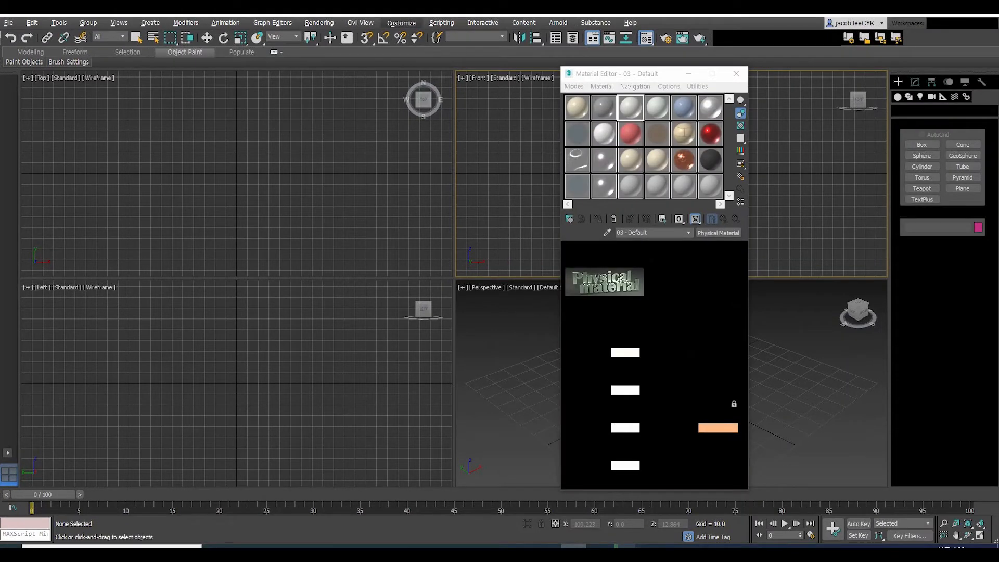
Set the program's default settings back to Max with the DefaultUI scheme and accept the restart notice.
left_click(401, 23)
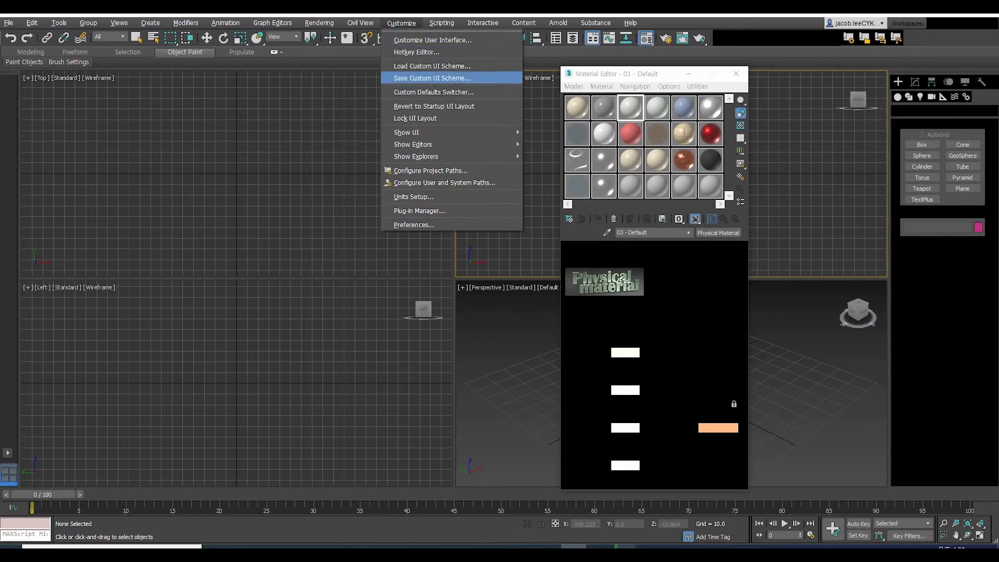
left_click(434, 92)
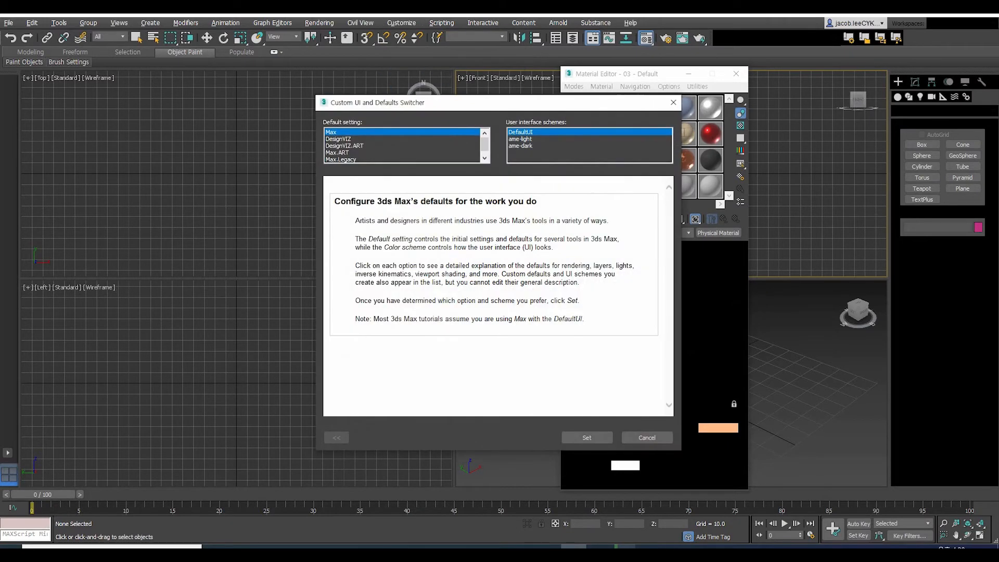
left_click(354, 132)
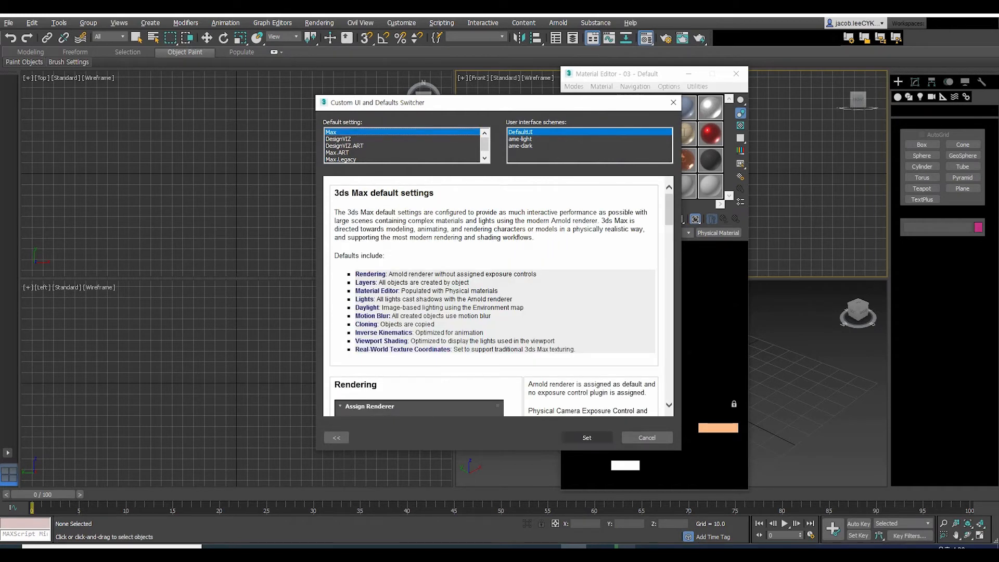
left_click(586, 438)
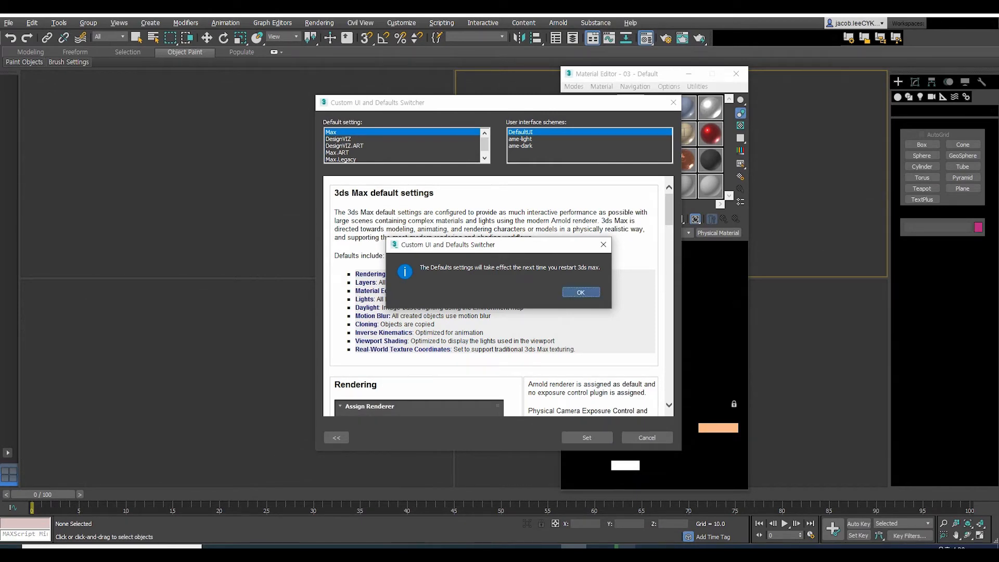
left_click(581, 292)
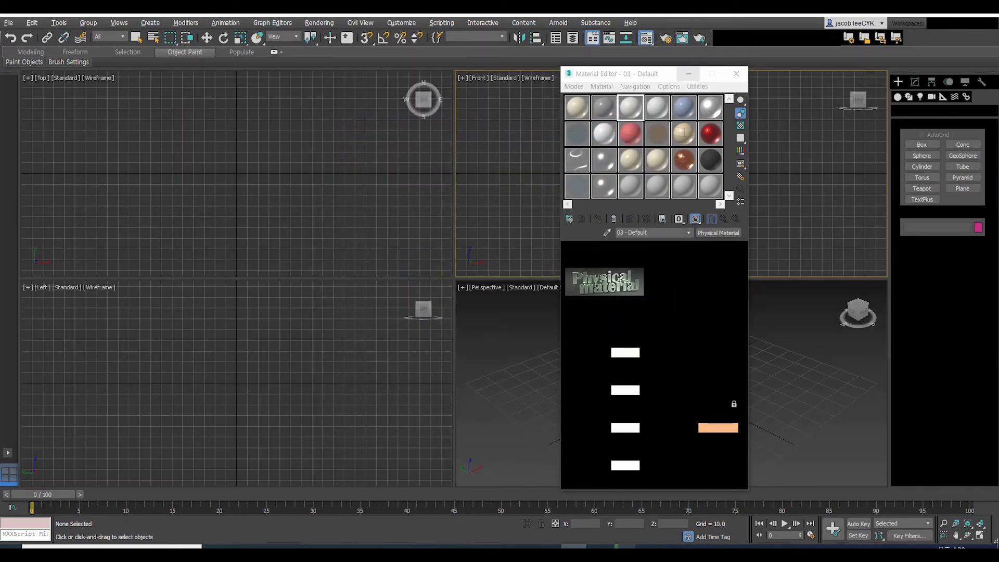
Close the Material Editor, check the available renderers in Render Setup, keep Arnold, and close Render Setup.
left_click(735, 73)
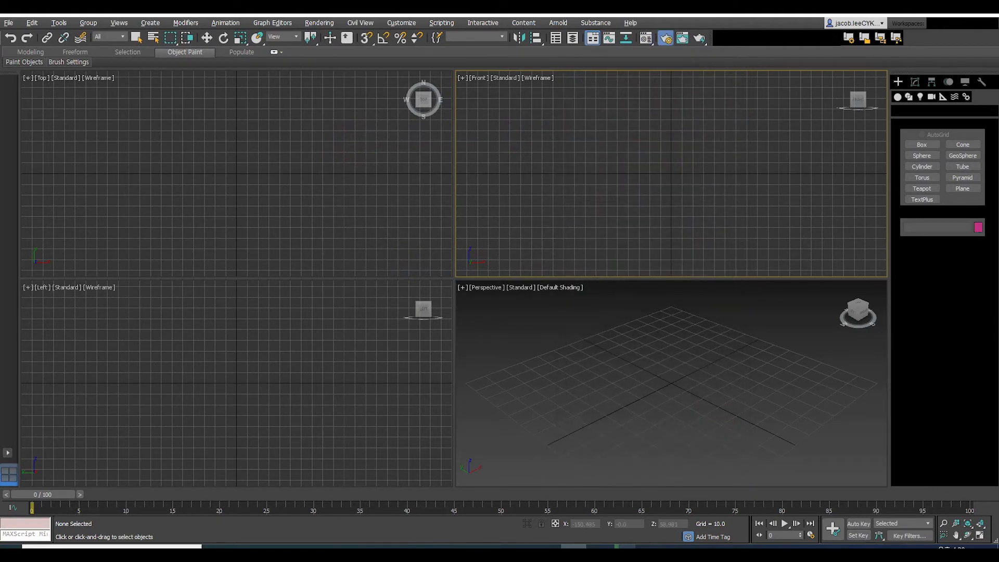
left_click(666, 38)
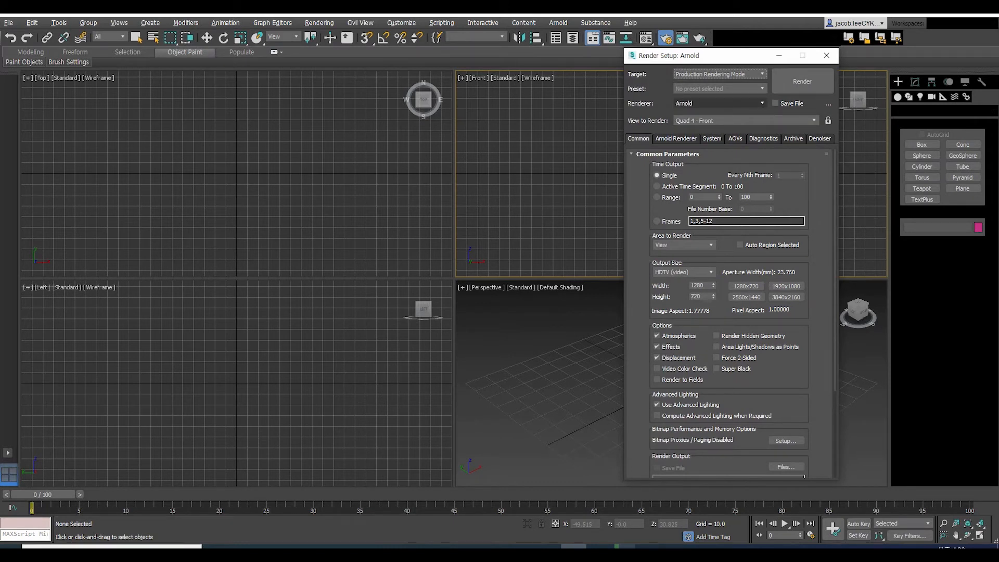
left_click(718, 103)
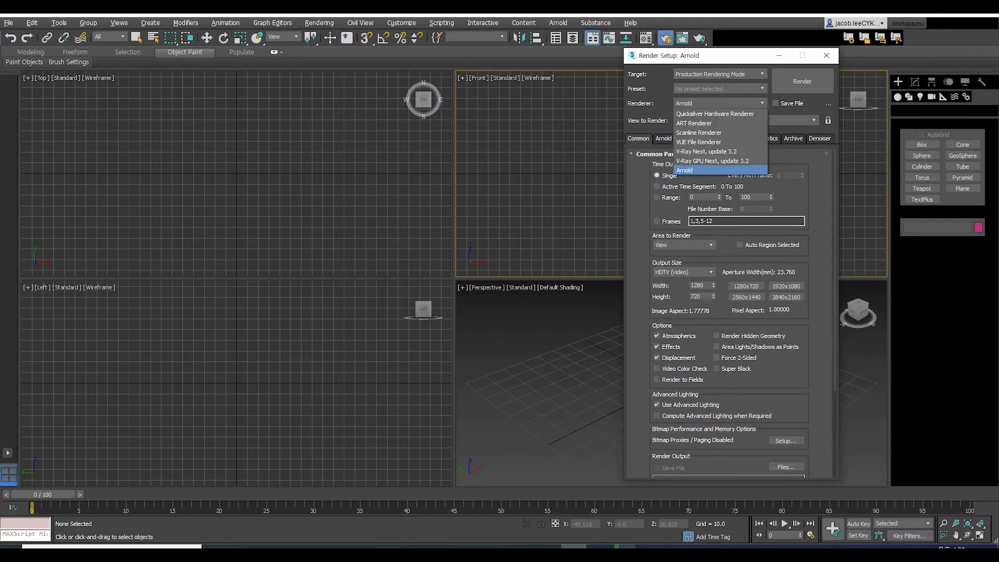
left_click(686, 170)
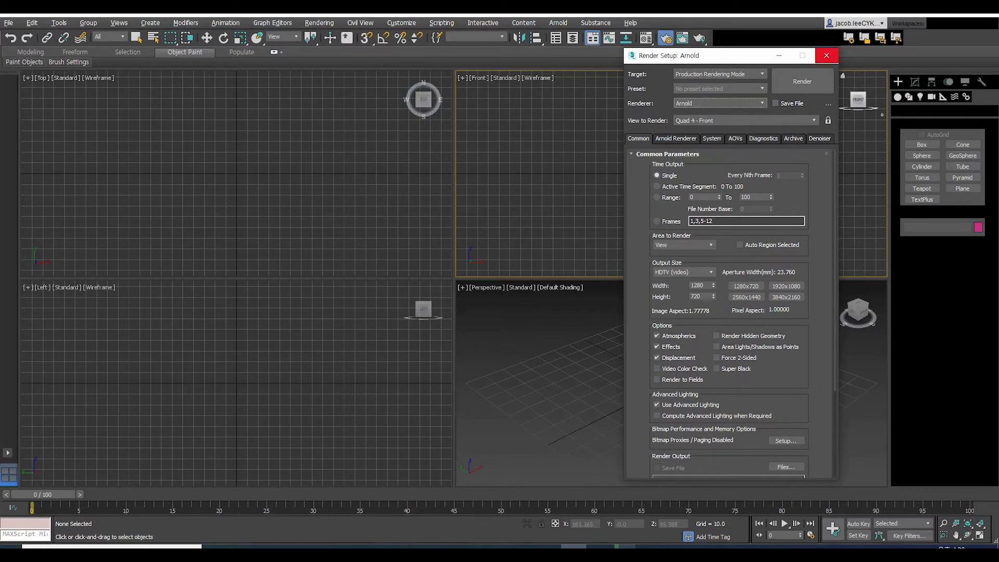
left_click(826, 55)
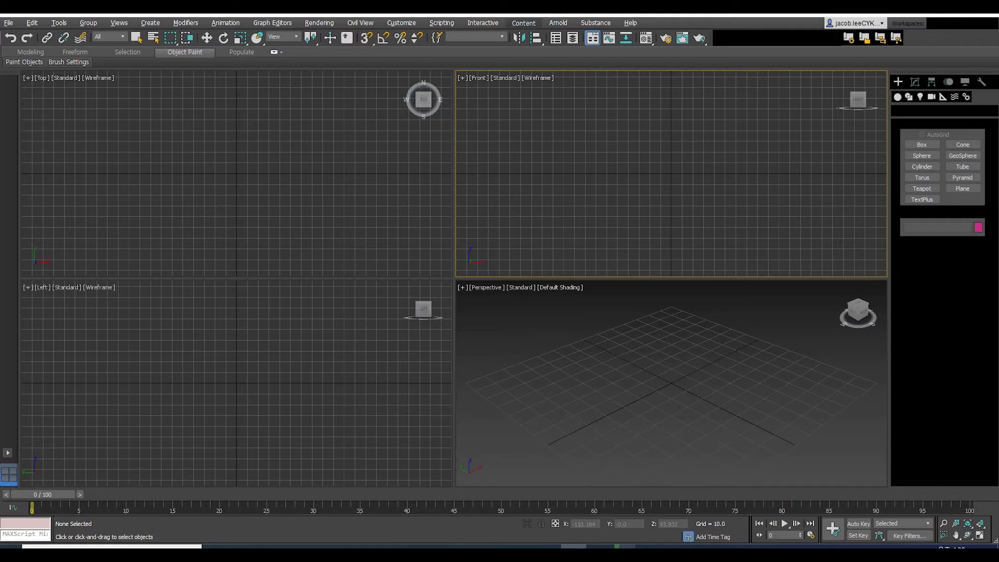
Launch the 3ds Max Asset Library, show the sofa_finale folder, and enlarge the library window.
left_click(524, 23)
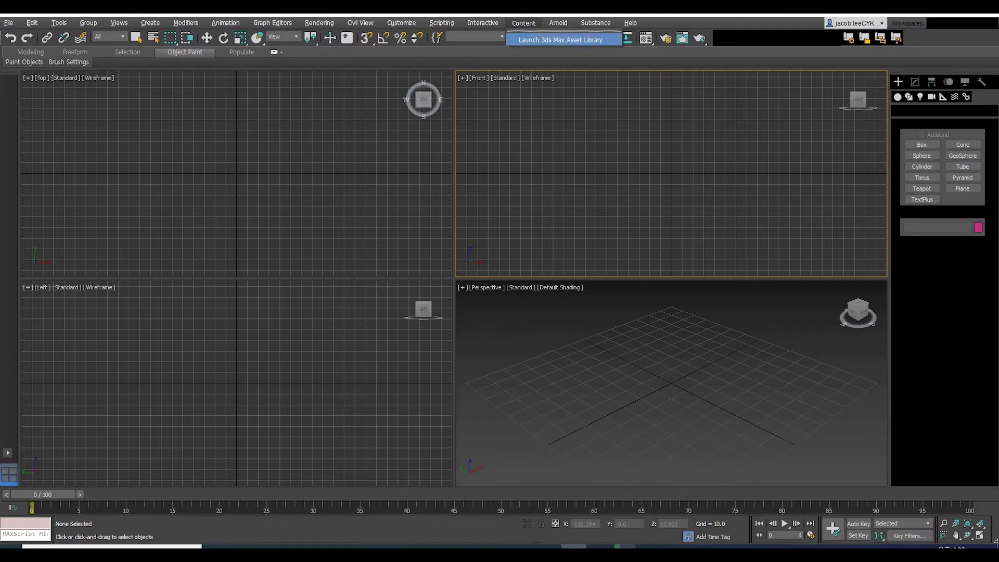
left_click(560, 40)
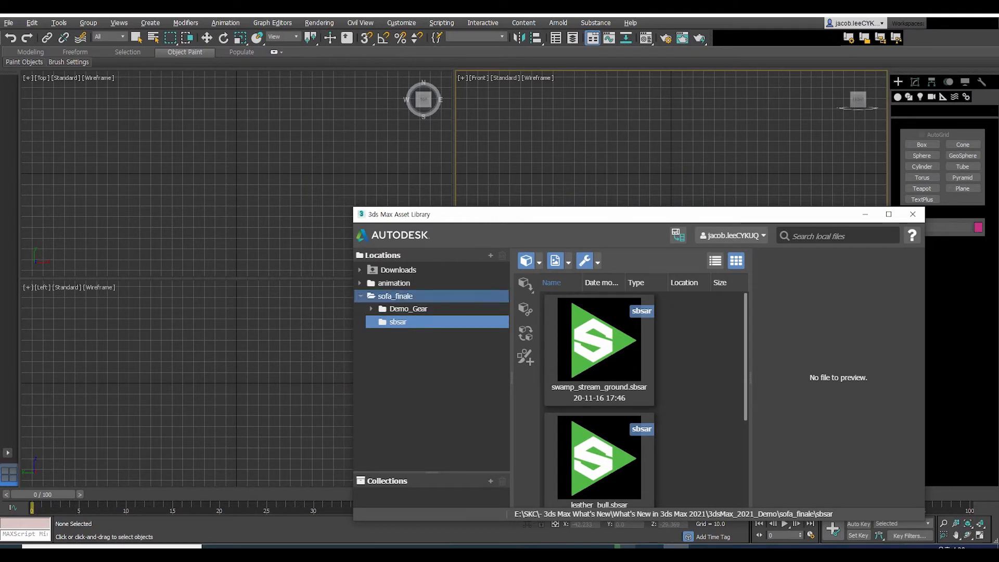
left_click(395, 296)
left_click_drag(468, 214, 441, 191)
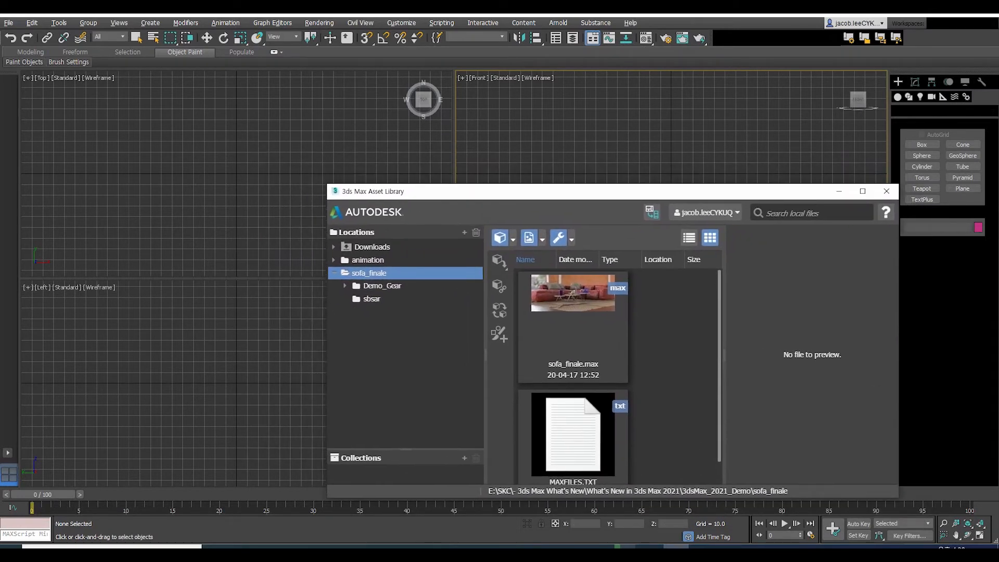
left_click_drag(327, 184, 139, 51)
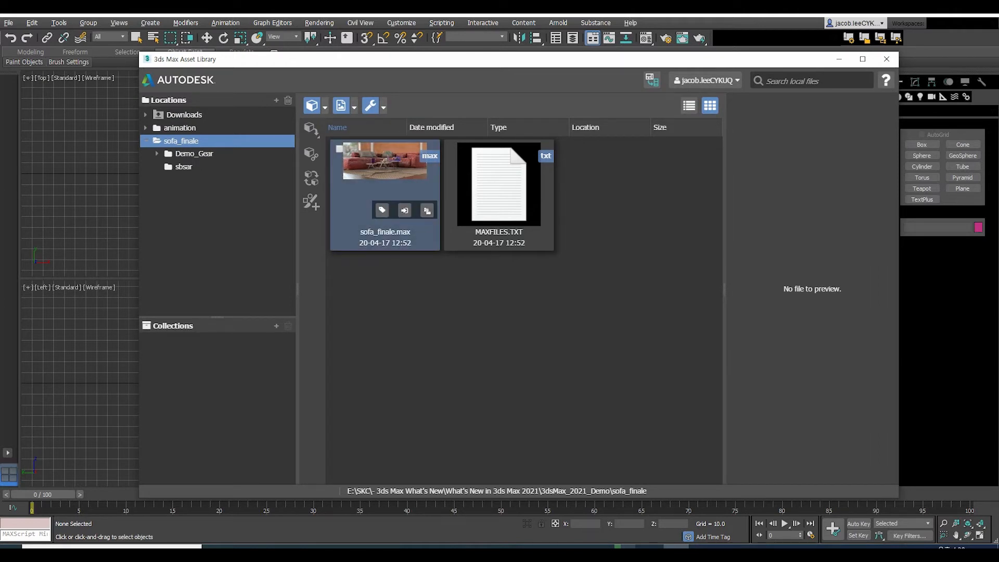
Examine the file summary and the 3ds Max file details of sofa_finale.max in the Asset Library.
left_click(385, 189)
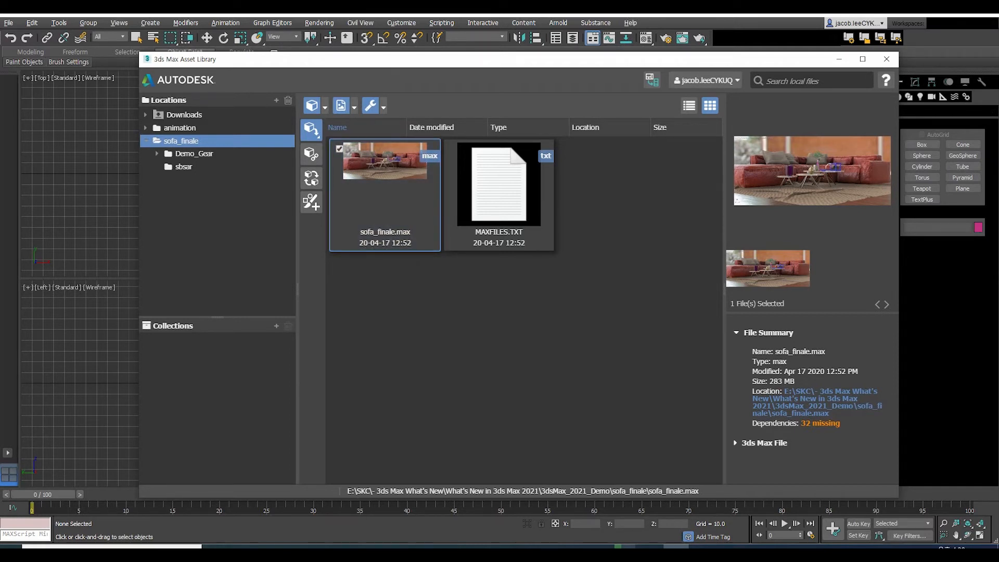
left_click(736, 443)
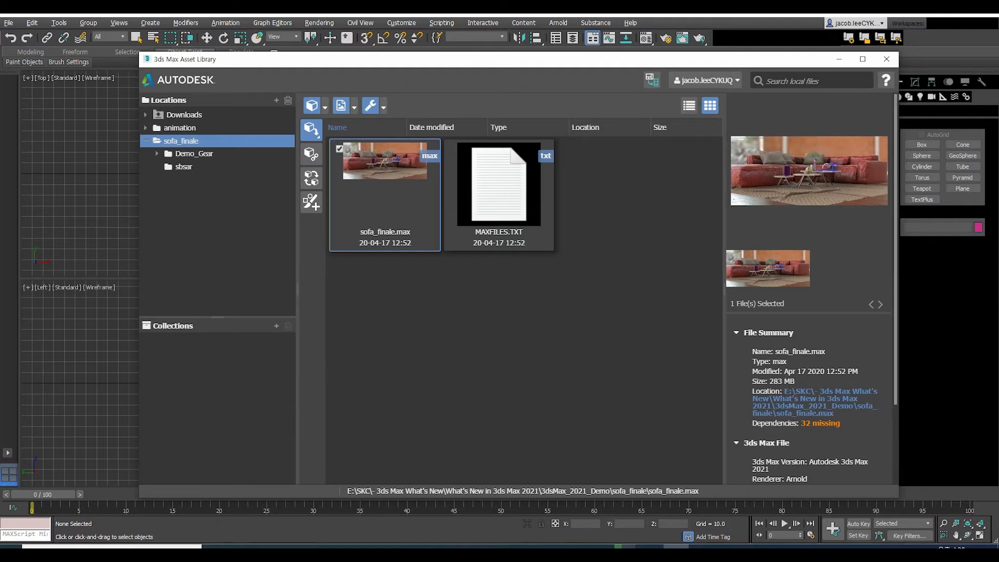
scroll(812, 416, "down", 3)
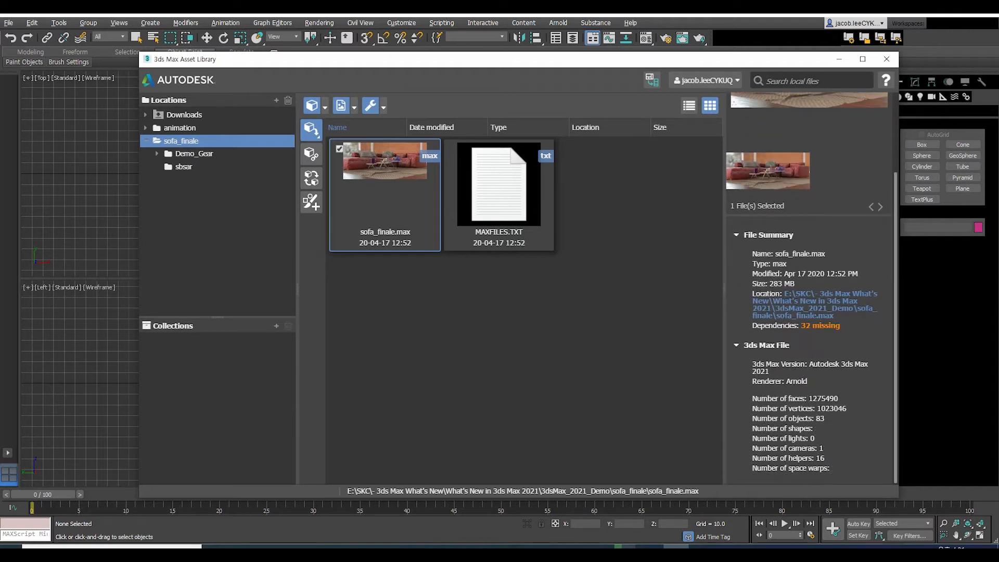
scroll(811, 323, "up", 3)
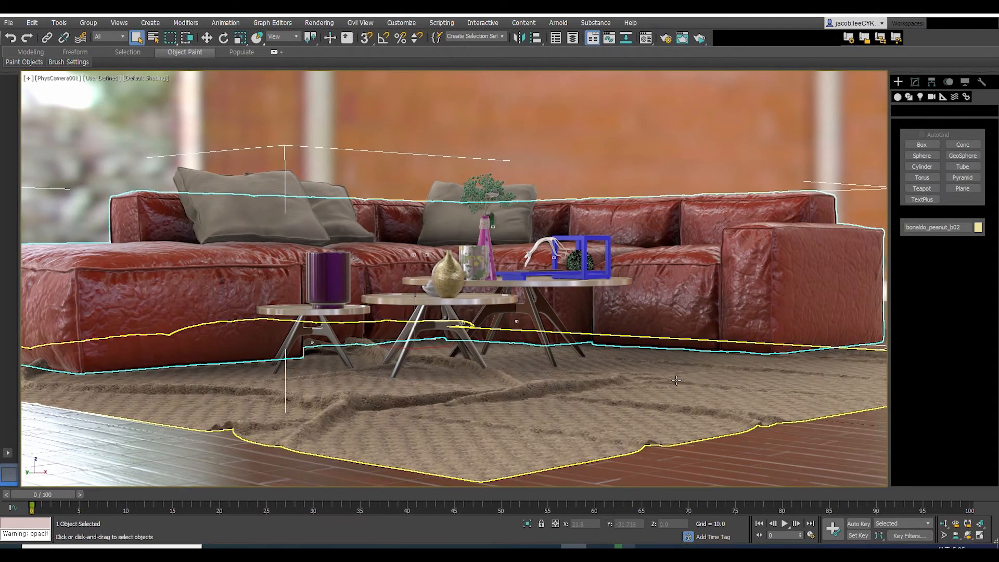
Switch the viewport from the camera to the perspective view and look down on the sofa, tables and rug.
key("p")
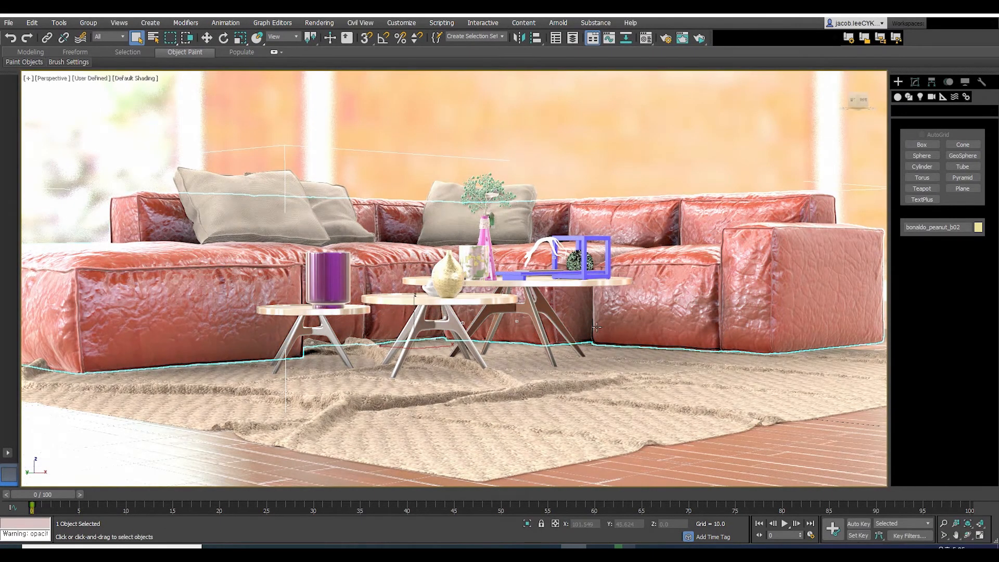
scroll(596, 326, "down", 4)
middle_click_drag(596, 327, 738, 300, "alt")
scroll(631, 346, "down", 3)
Open the Material Editor and switch it from compact to Slate mode.
key("m")
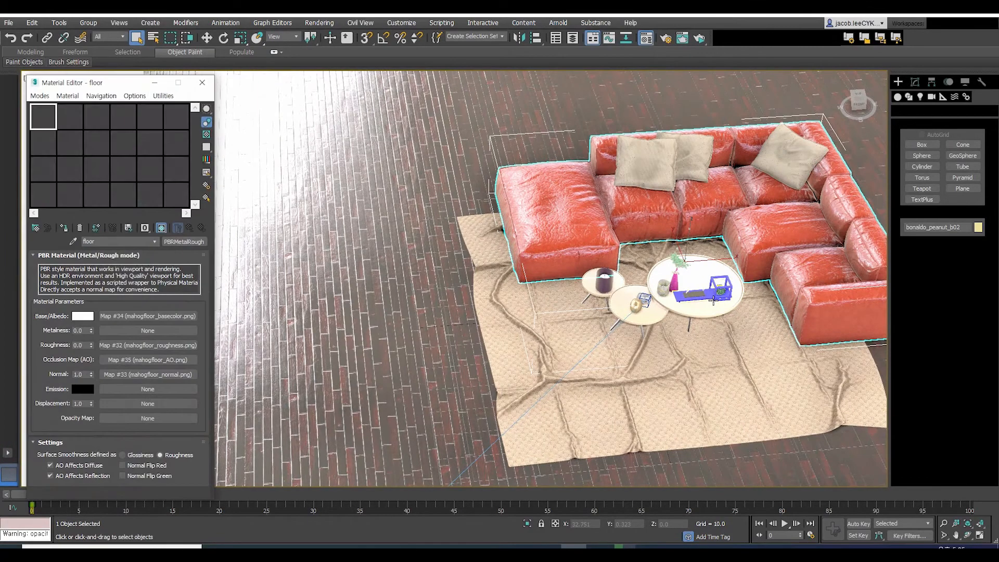
mouse_move(129, 84)
left_mouse_down()
mouse_move(184, 114)
mouse_move(149, 88)
left_mouse_up()
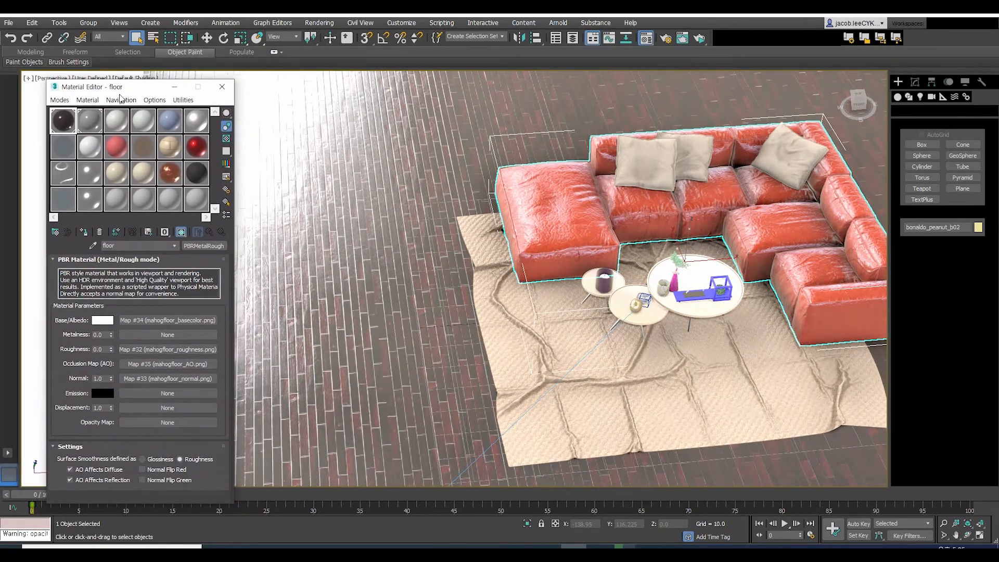
left_click(60, 100)
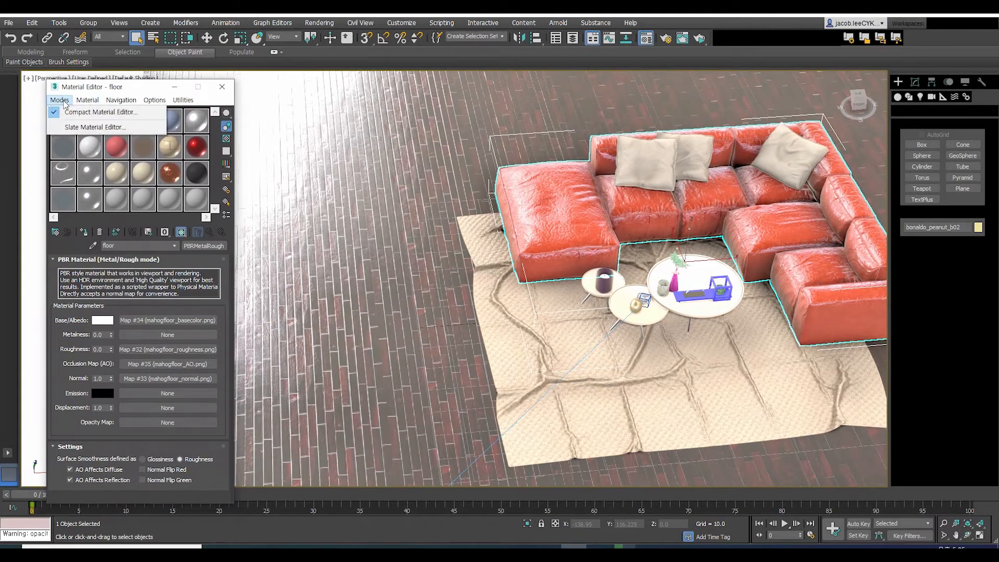
mouse_move(87, 99)
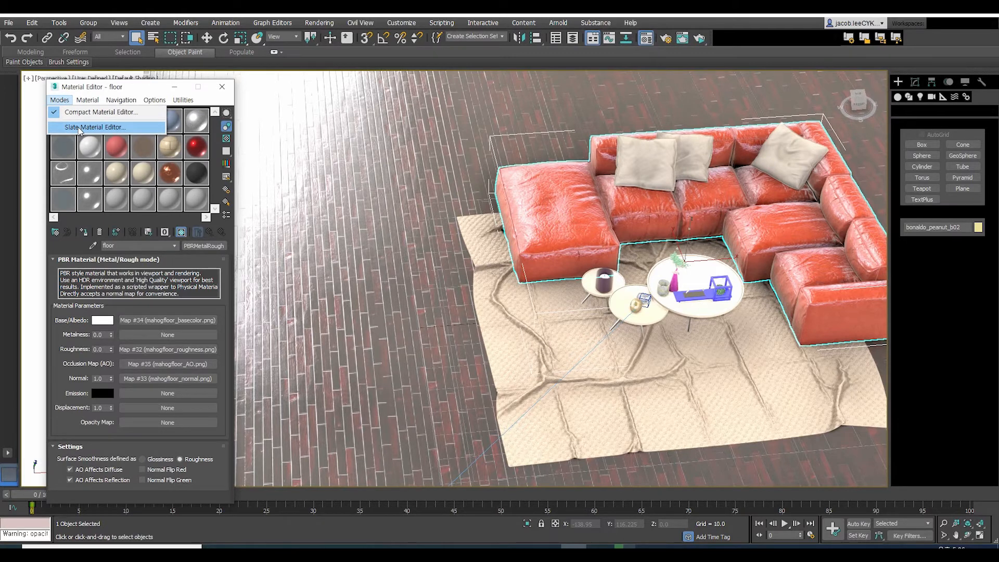
left_click(81, 128)
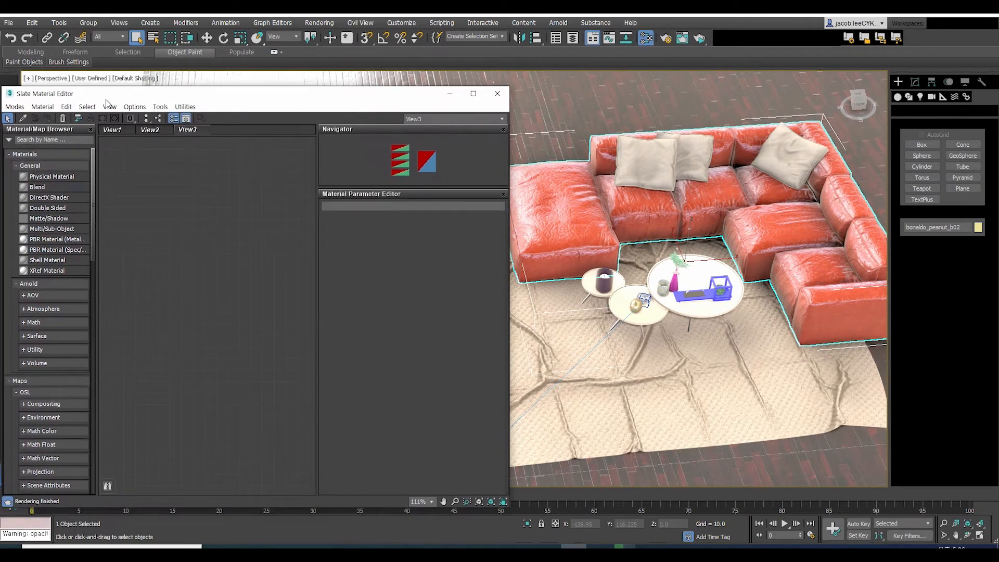
Add a general Substance map and a Substance2 map below it to the View3 node graph.
scroll(51, 187, "down", 8)
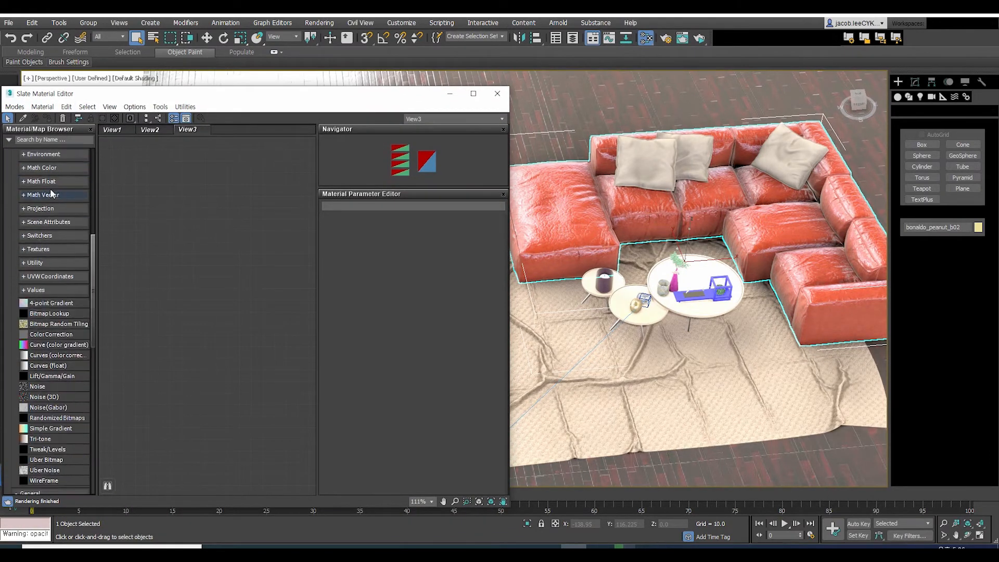
scroll(50, 188, "down", 9)
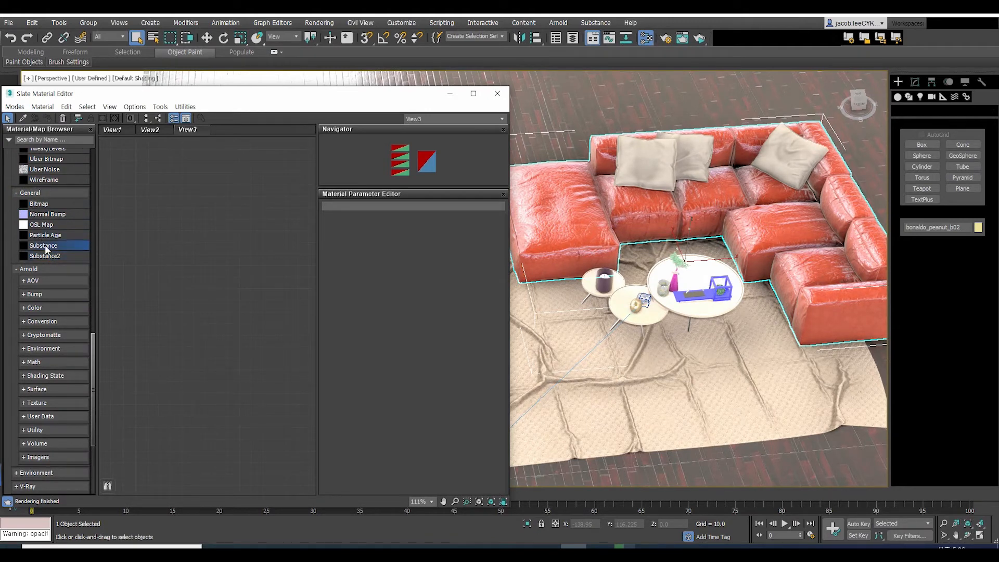
left_click_drag(46, 249, 124, 226)
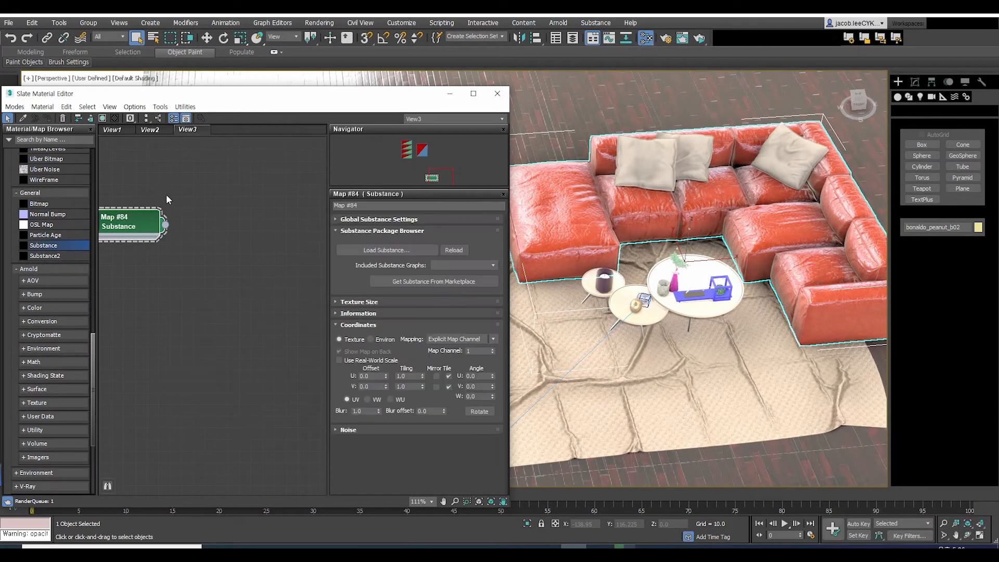
left_click_drag(162, 196, 173, 183)
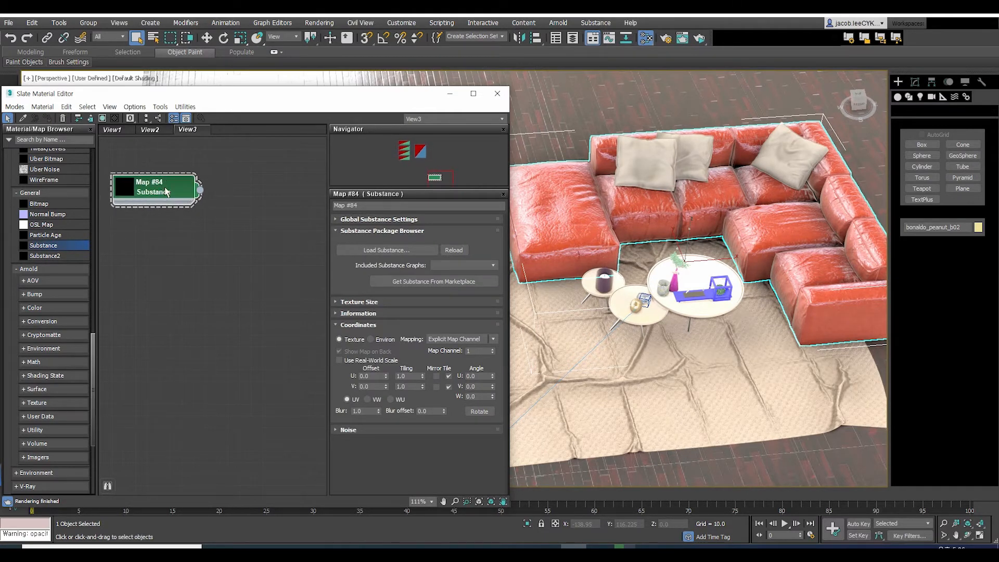
left_click(48, 256)
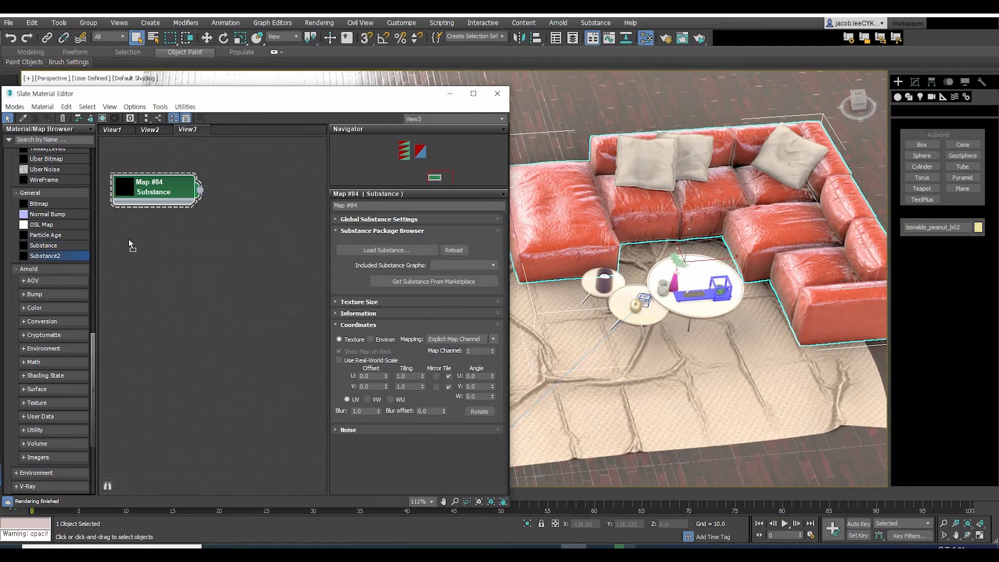
left_click_drag(129, 239, 129, 239)
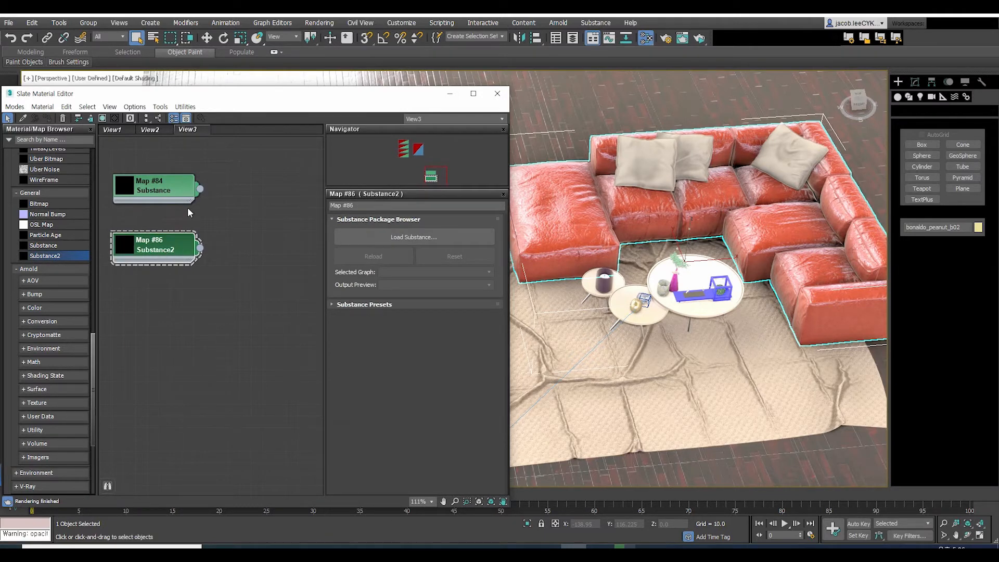
Delete the older Substance map node and move the Substance2 node up in the graph.
left_click(168, 186)
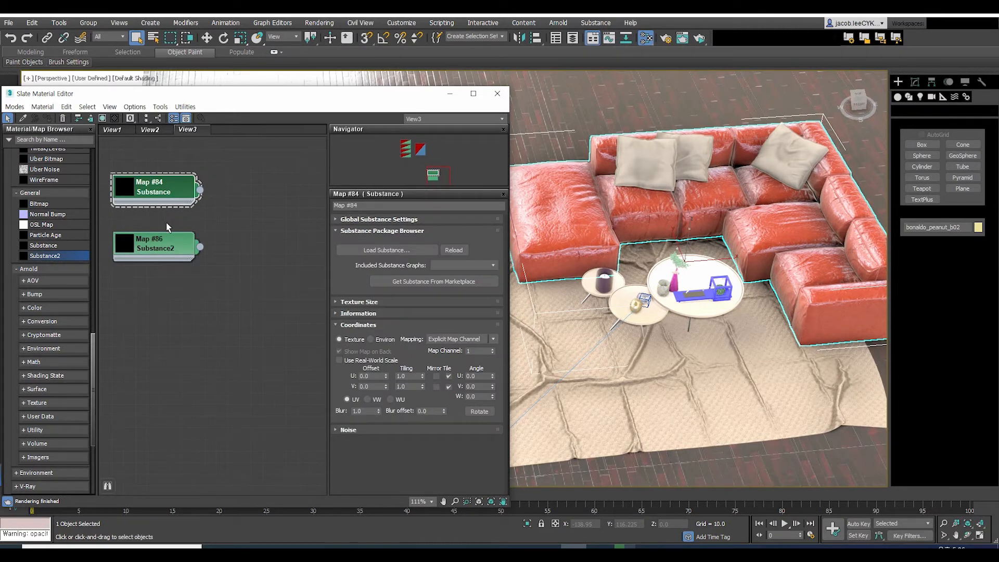
key("Delete")
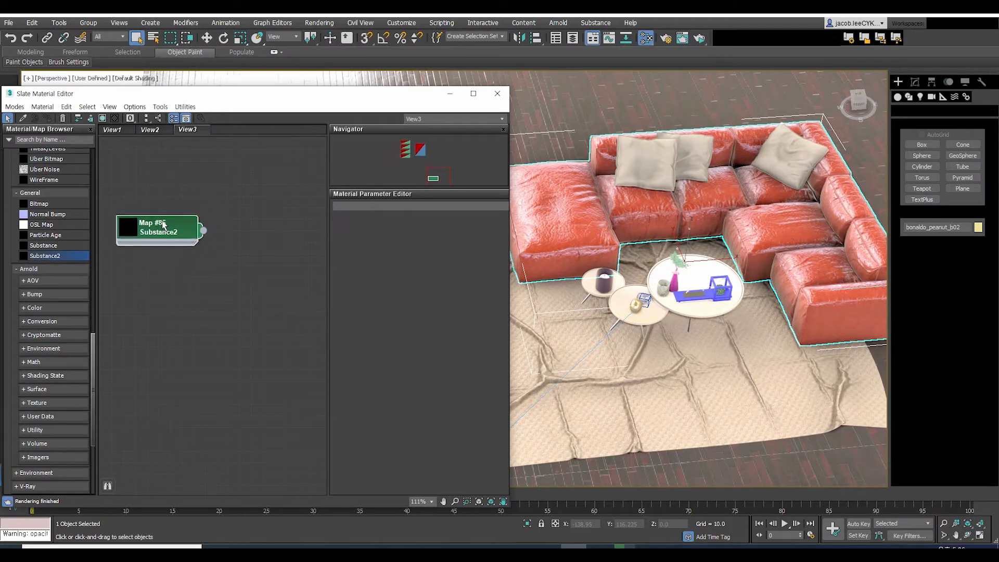
scroll(159, 245, "up", 2)
left_click(163, 211)
left_click_drag(163, 211, 167, 198)
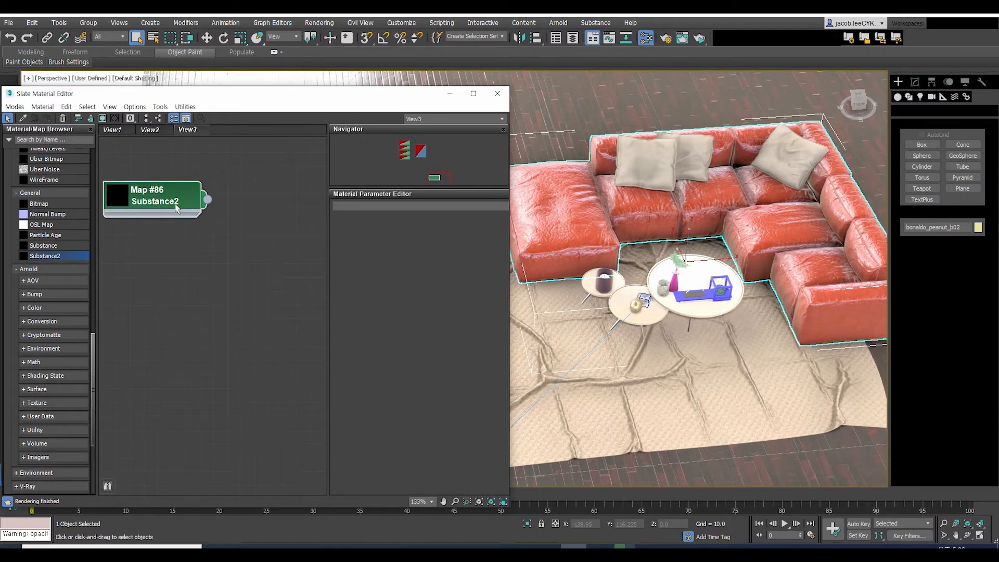
Load leather_bull.sbsar into the Substance2 map and review its Bull Leather channels and technical parameters.
double_click(170, 201)
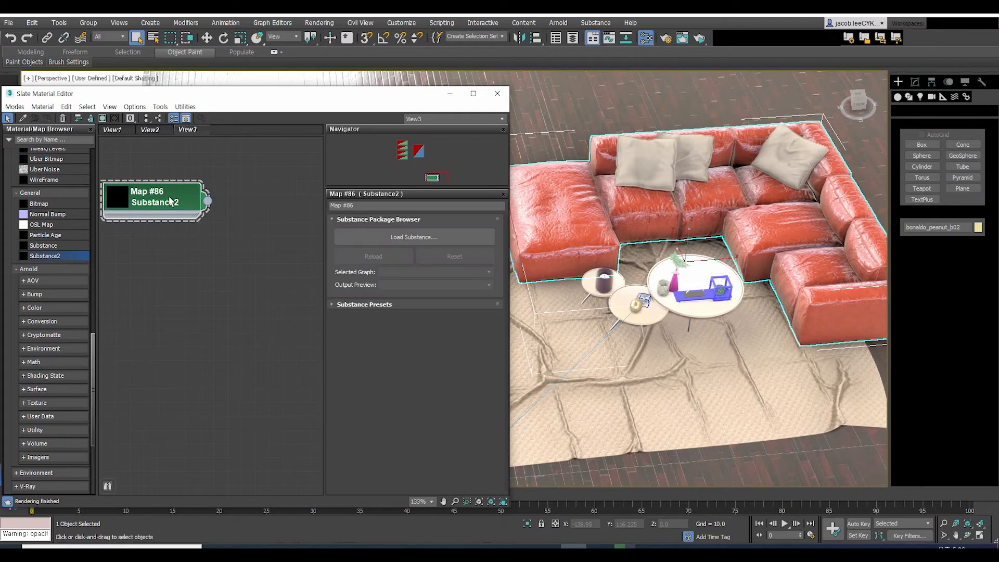
left_click(446, 236)
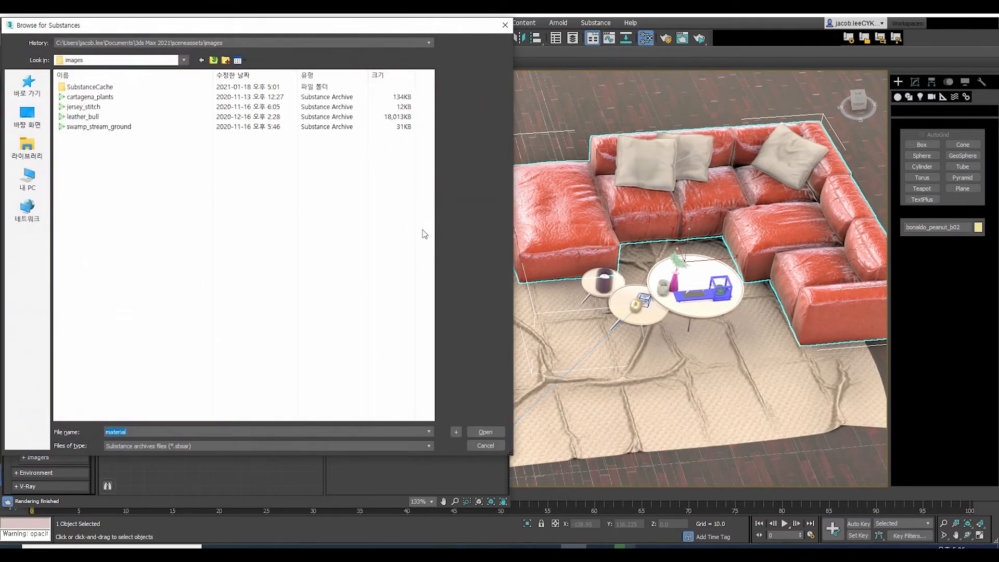
left_click(107, 98)
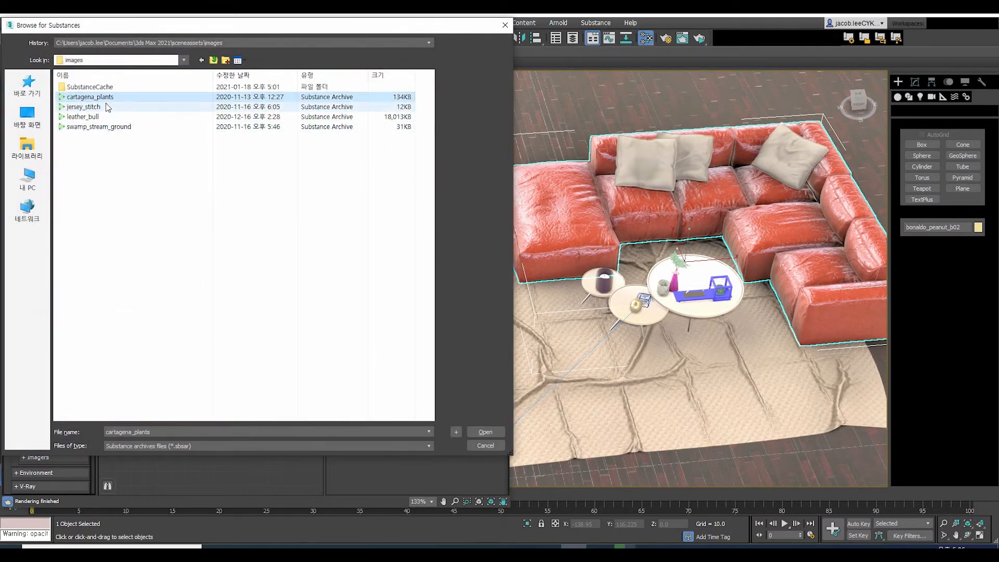
left_click(107, 126)
left_click(104, 117)
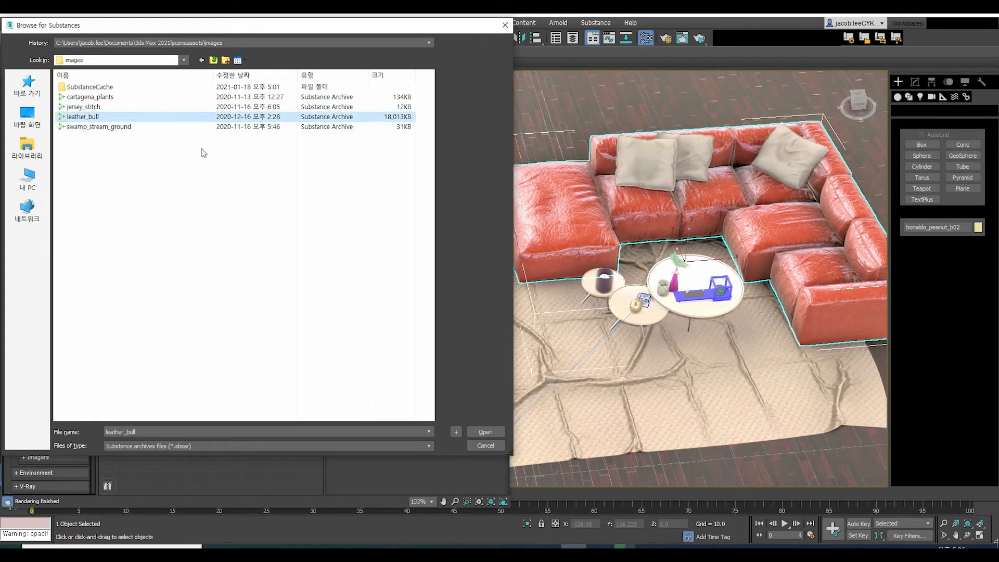
left_click(485, 432)
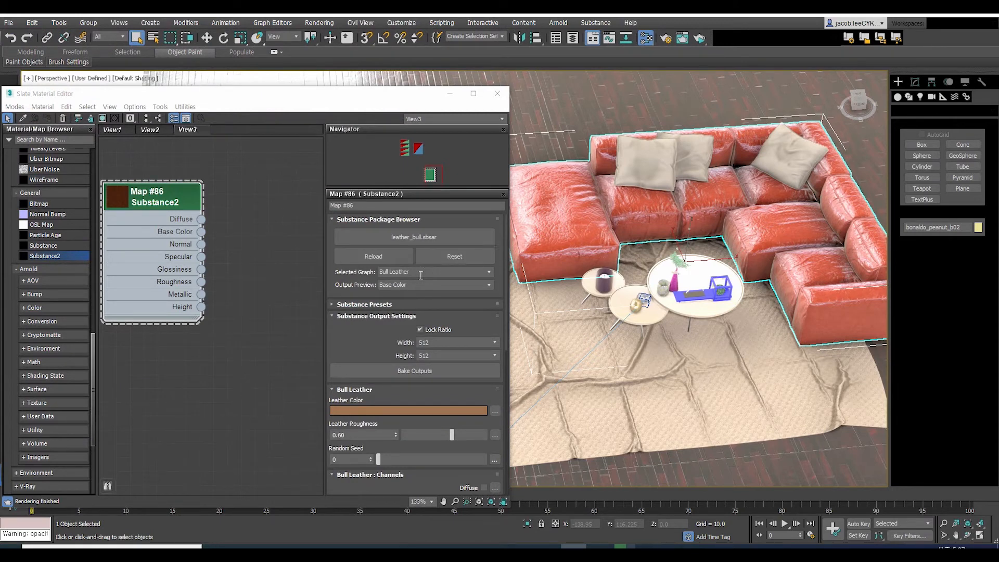
scroll(414, 299, "down", 6)
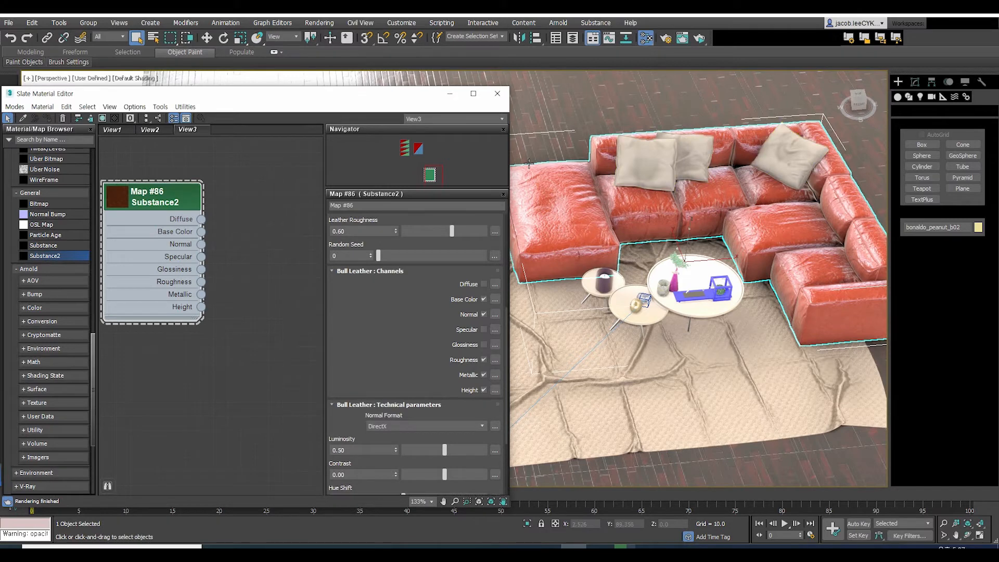
Detach the Substance commands as a floating list and convert the Bull Leather Substance2 map to a PBR (Spec/Gloss) material.
left_click(596, 24)
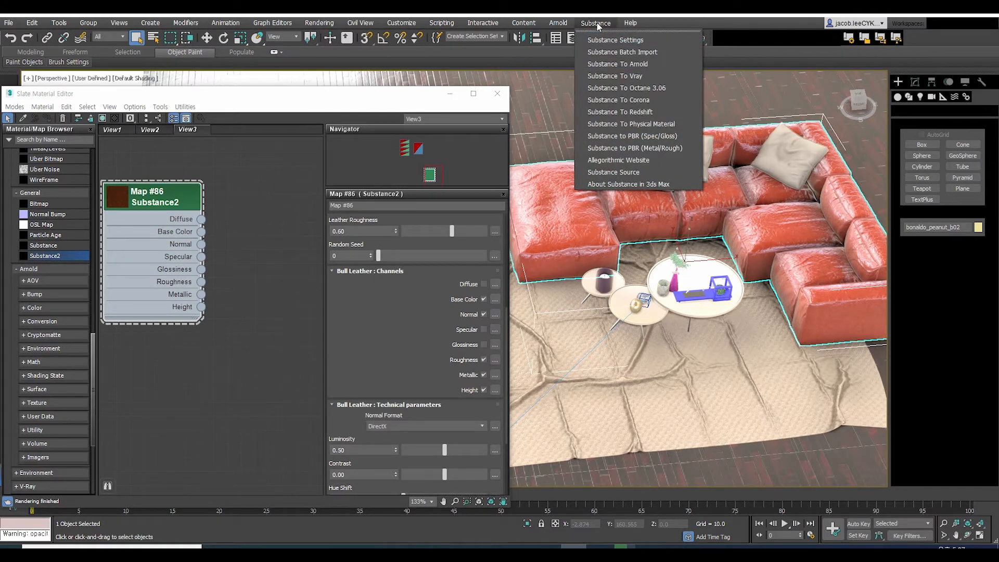
left_click(601, 31)
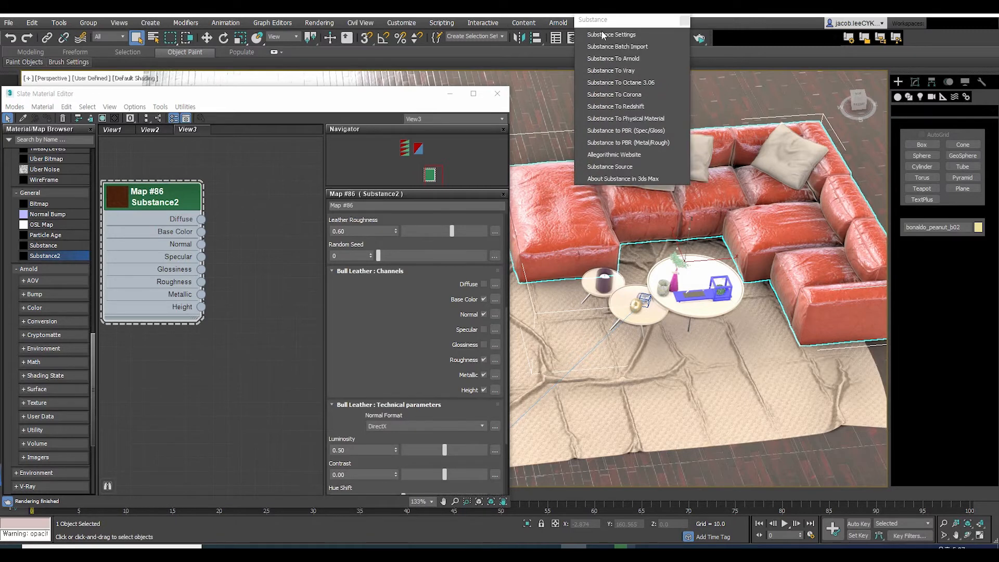
left_click_drag(624, 23, 628, 135)
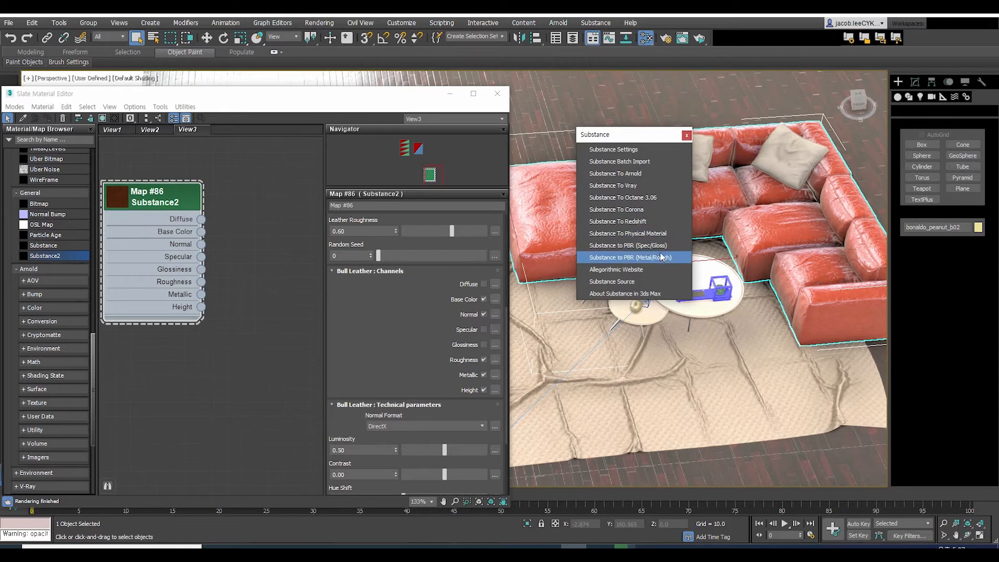
left_click_drag(636, 138, 747, 280)
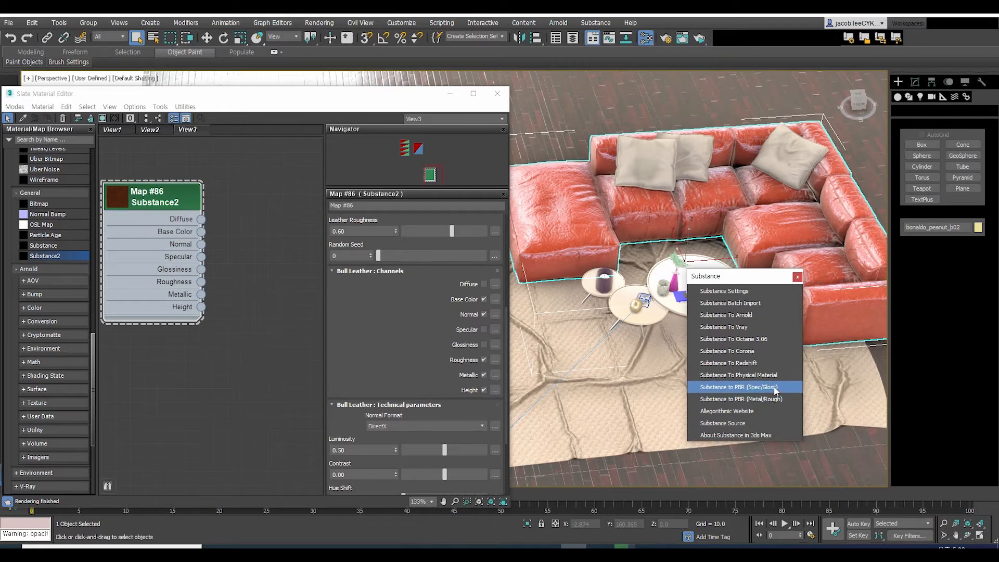
left_click(739, 387)
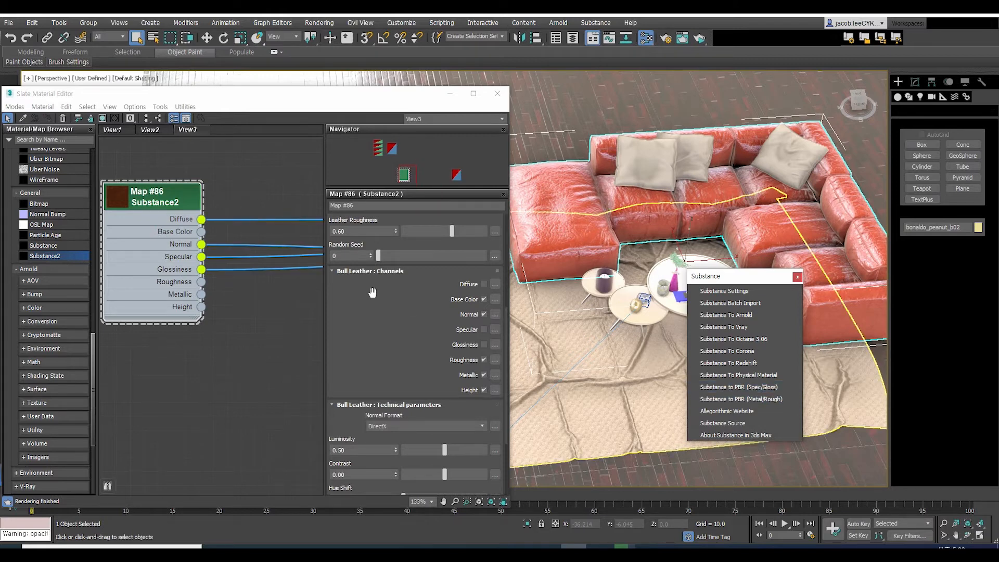
Move the new PBR material node close beside the Substance2 map node in View3.
scroll(208, 228, "down", 2)
middle_click_drag(247, 240, 119, 231)
middle_click_drag(308, 244, 225, 248)
scroll(225, 249, "down", 3)
left_click_drag(243, 229, 129, 229)
middle_click_drag(176, 234, 314, 256)
scroll(252, 255, "up", 4)
left_click_drag(282, 249, 215, 250)
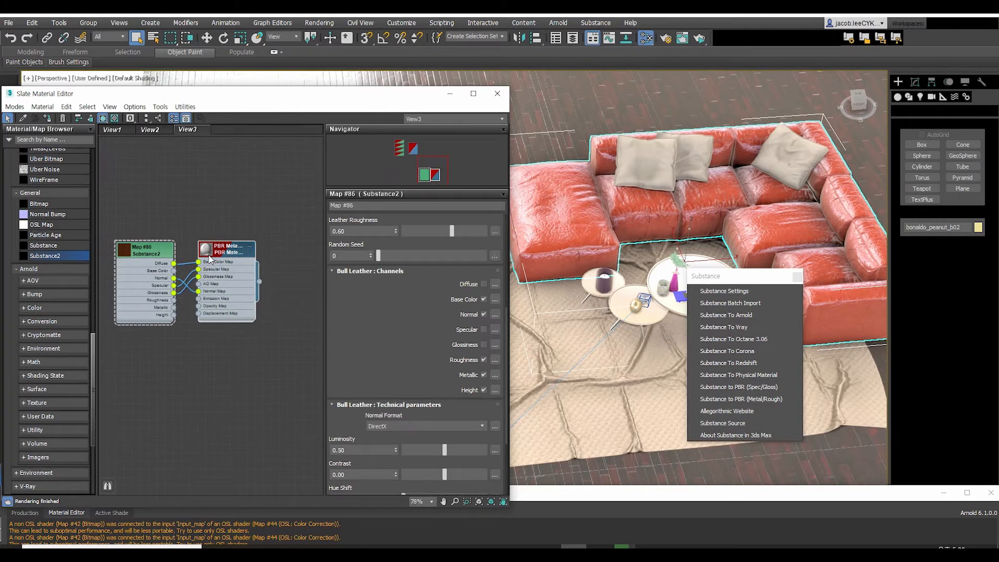
scroll(214, 255, "up", 2)
middle_click_drag(219, 267, 235, 204)
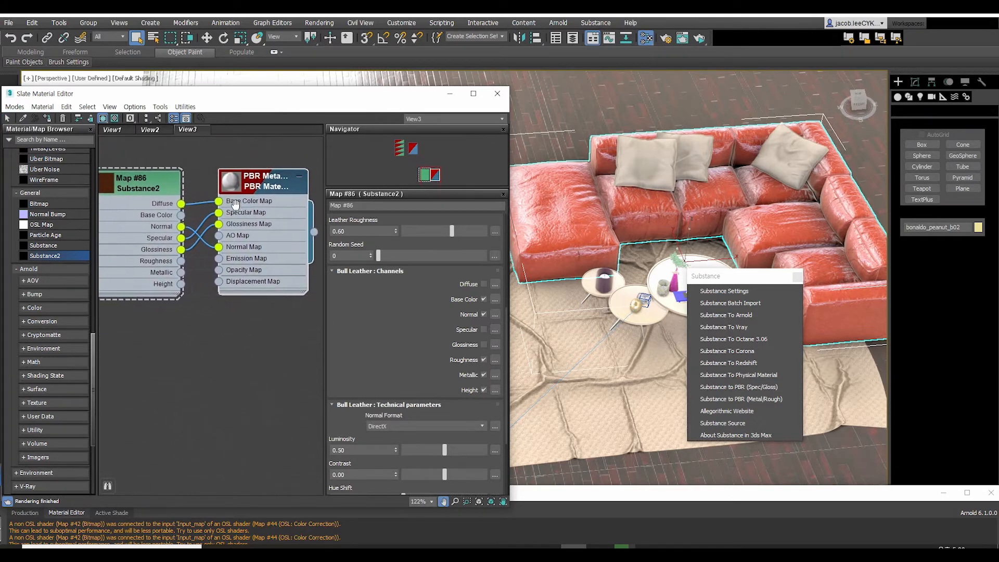
scroll(235, 215, "down", 1)
scroll(236, 215, "up", 1)
scroll(235, 214, "down", 1)
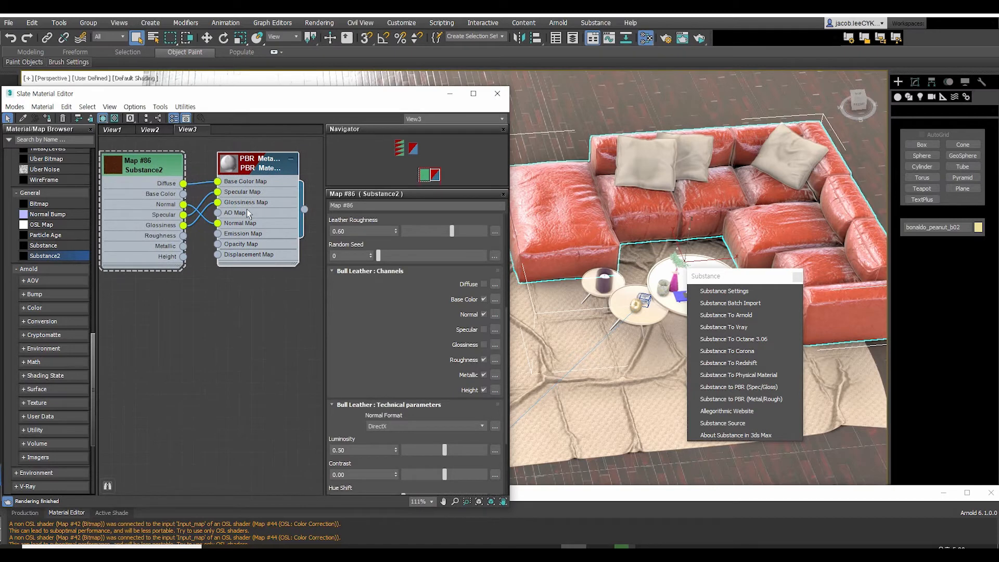
Move the floating Substance list clear of the sofa and assign the PBR leather material to the sofa.
left_click_drag(751, 271, 901, 329)
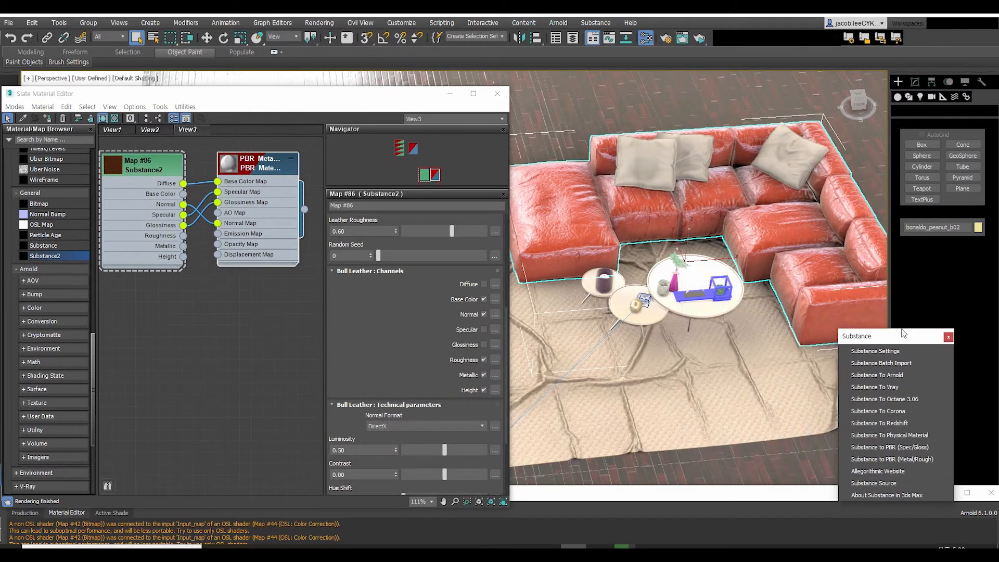
left_click_drag(304, 209, 541, 218)
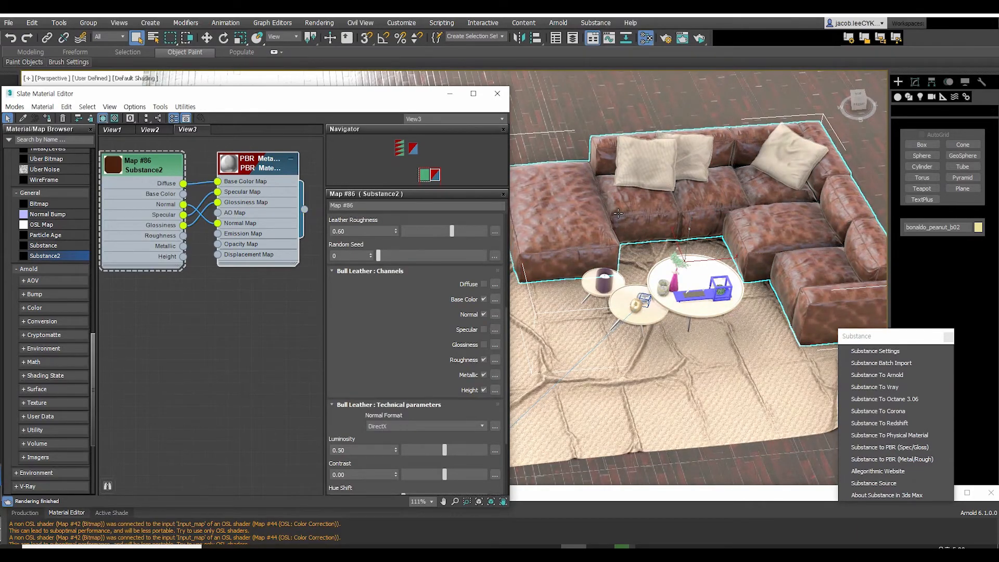
middle_click_drag(619, 212, 682, 228)
scroll(720, 223, "up", 3)
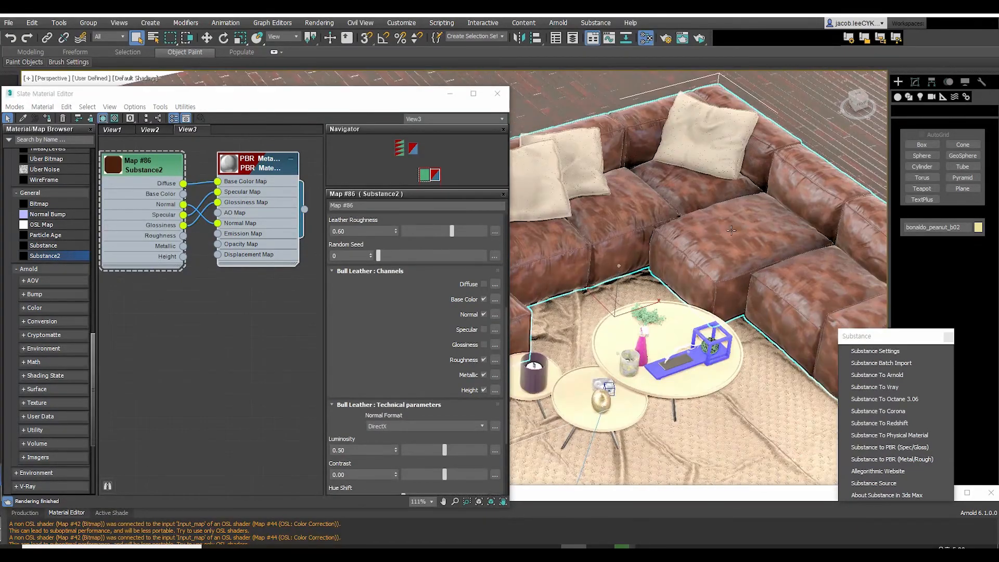
mouse_move(745, 238)
middle_mouse_down()
mouse_move(702, 235)
mouse_move(759, 212)
mouse_move(712, 256)
mouse_move(727, 238)
middle_mouse_up()
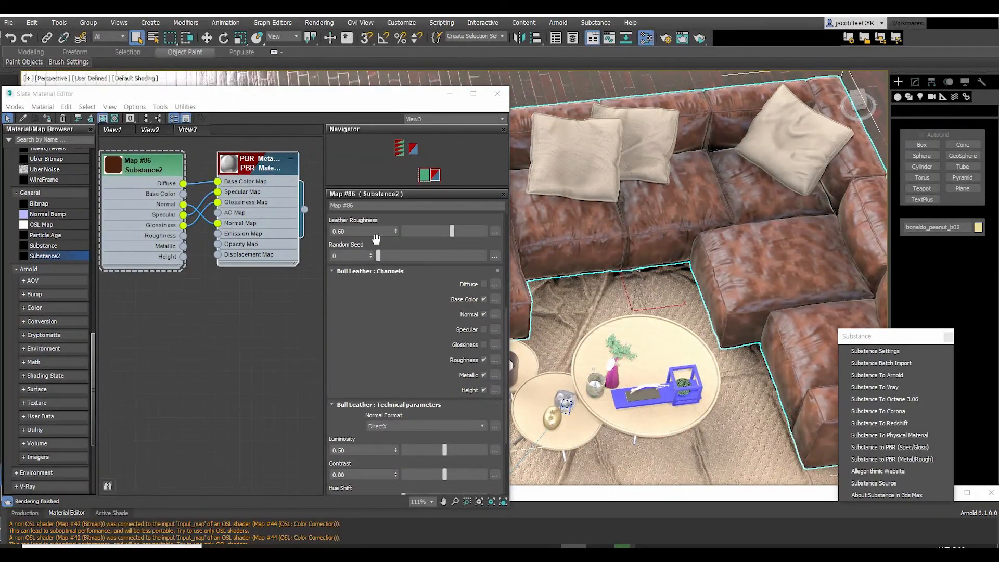
Expand the Substance2 map's Coordinates settings and set both U and V tiling to 5.
scroll(379, 328, "down", 3)
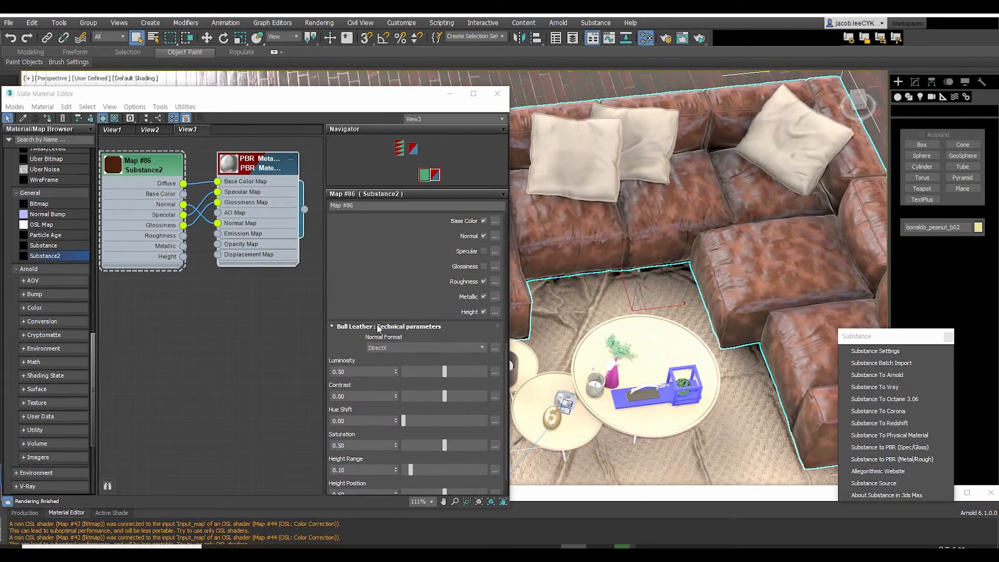
scroll(378, 327, "down", 2)
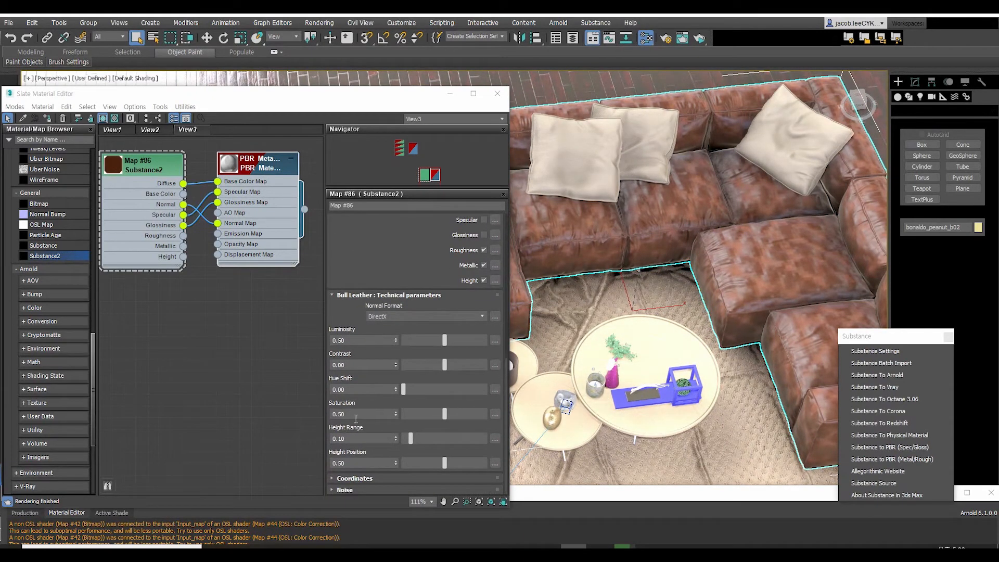
left_click(333, 478)
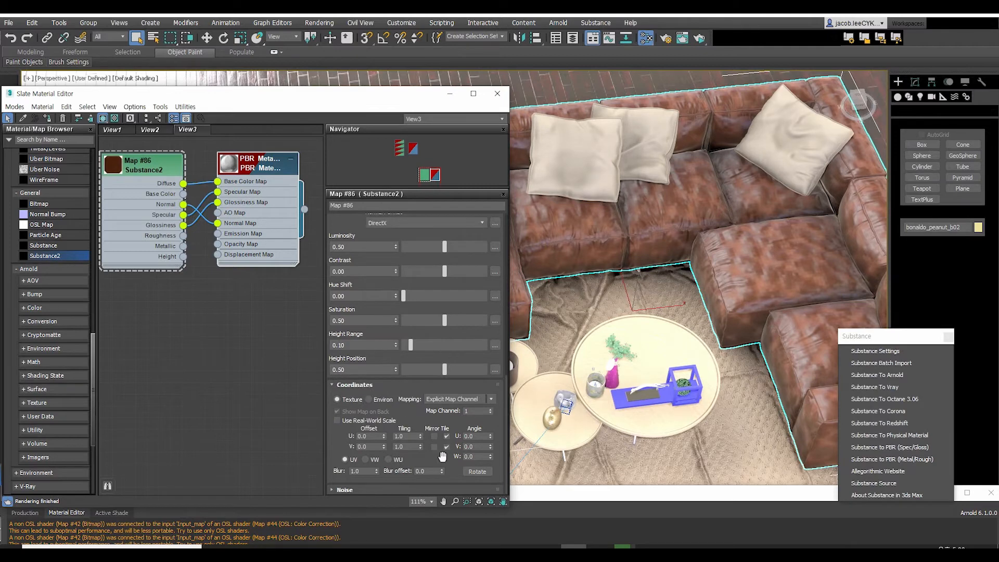
left_click(411, 436)
type("5")
key("Tab")
type("5")
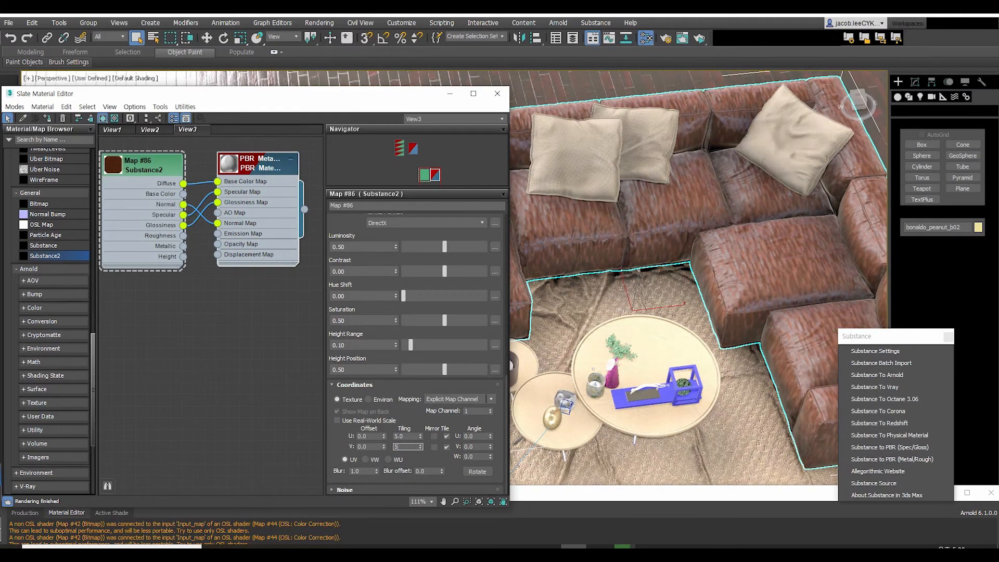
key("Tab")
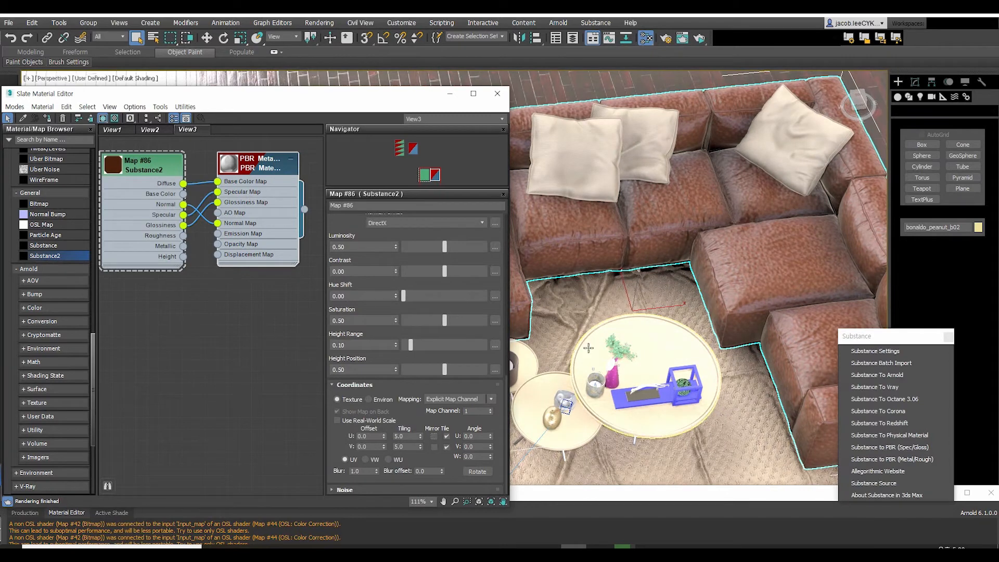
Set the leather map's U and V tiling to 8 and inspect the sofa cushions up close.
double_click(406, 437)
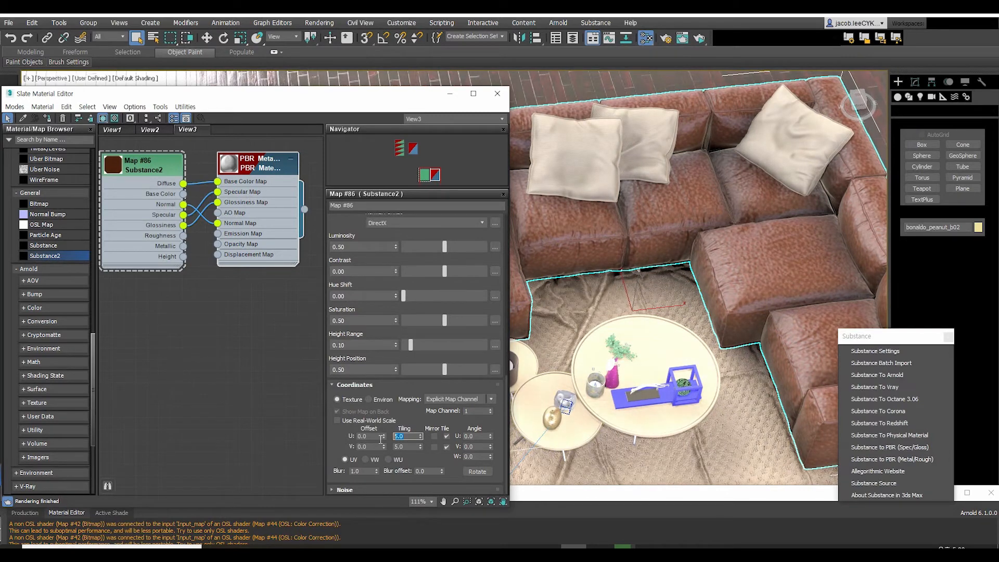
type("8")
key("Tab")
type("8")
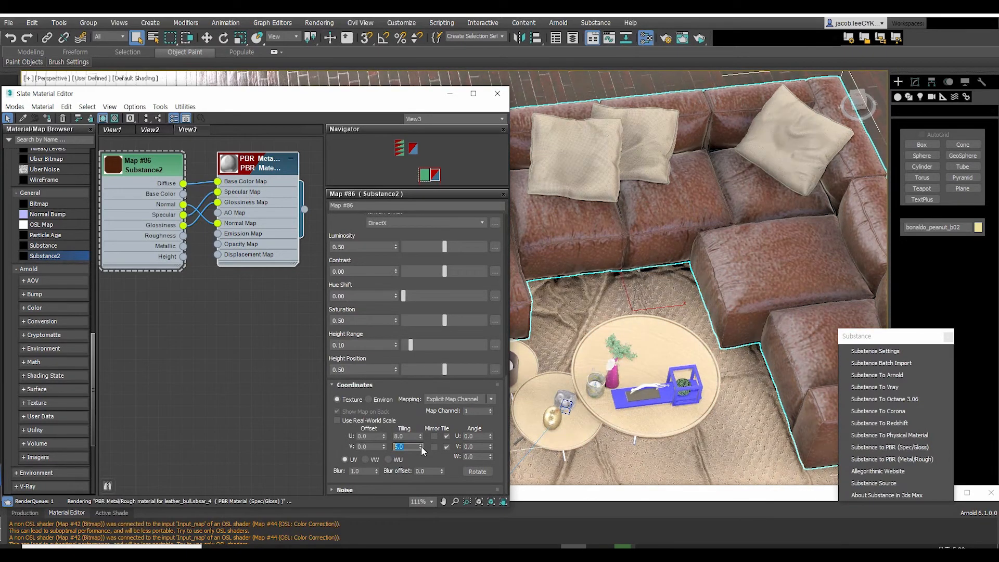
key("Return")
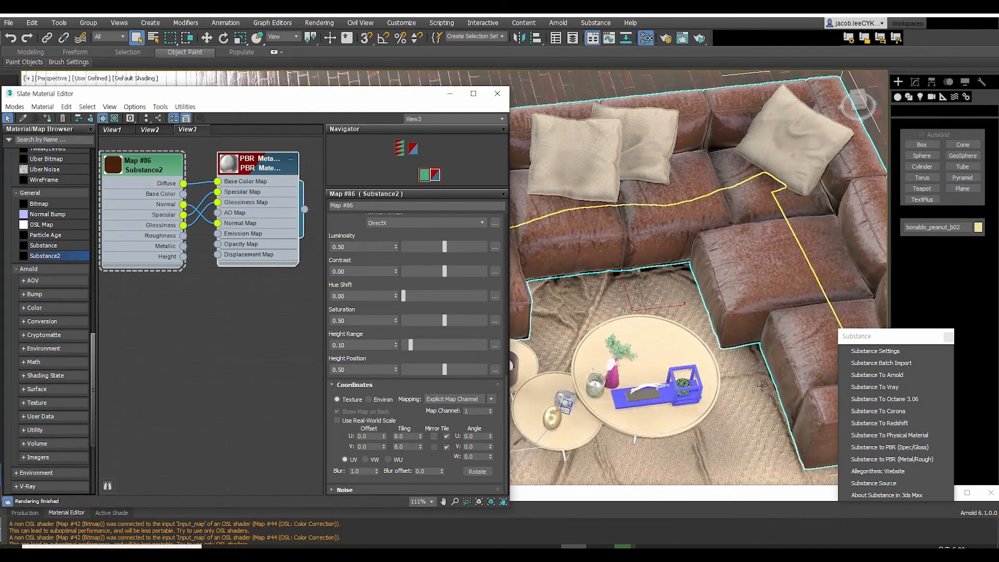
middle_click_drag(731, 323, 754, 307, "alt")
scroll(751, 307, "up", 3)
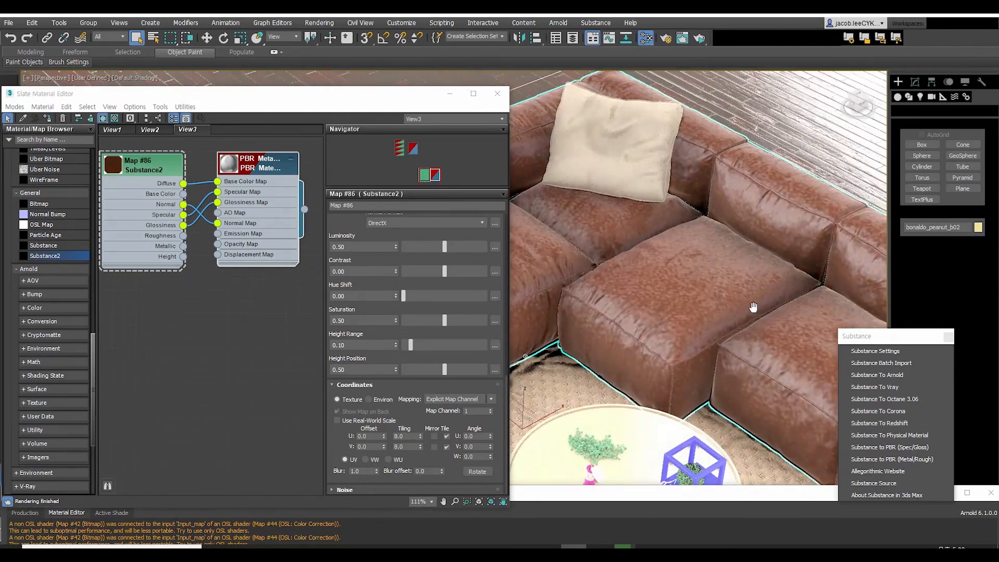
Set the Substance output width and height to 2048 with the ratio locked.
scroll(406, 385, "up", 10)
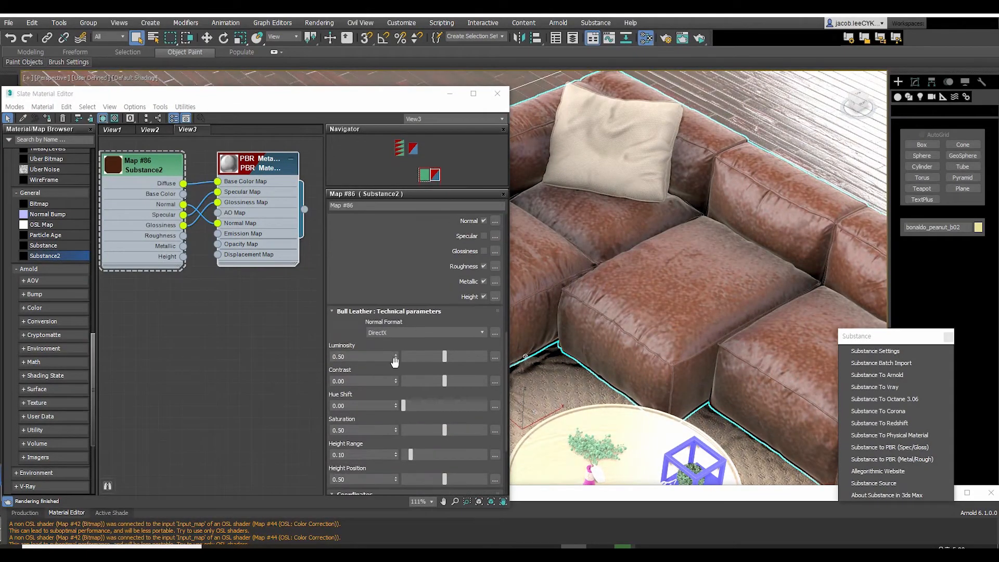
scroll(397, 363, "up", 5)
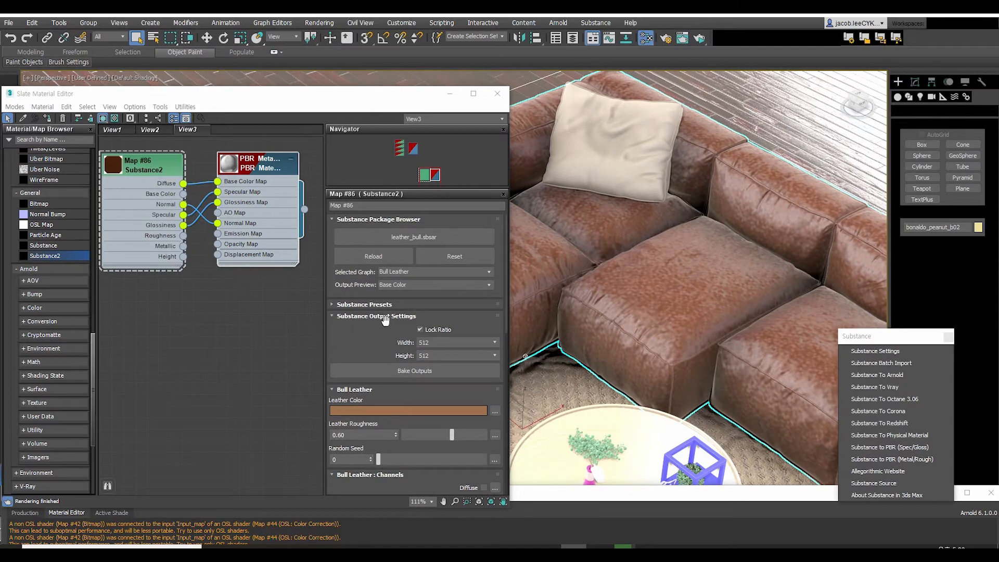
left_click(474, 344)
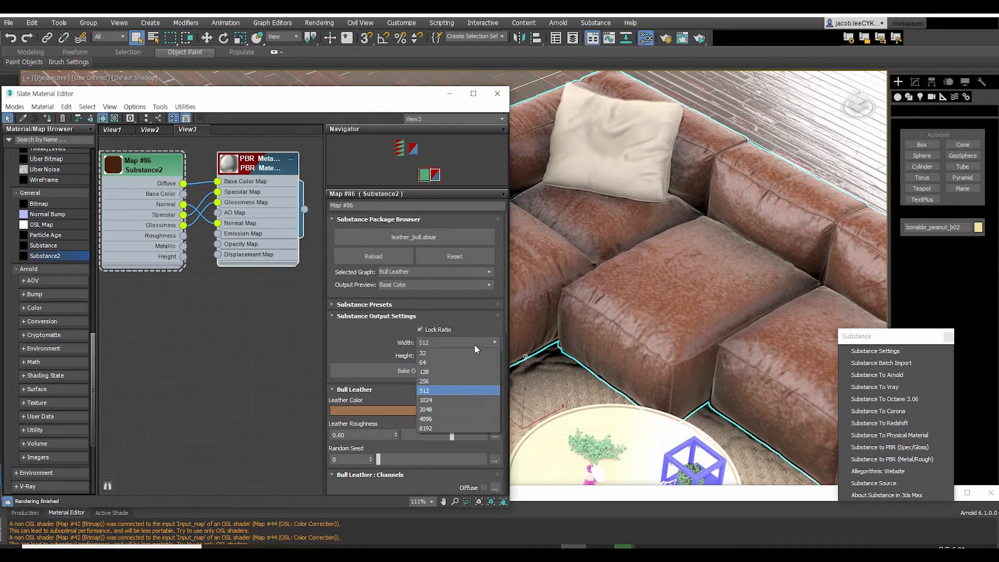
left_click(461, 410)
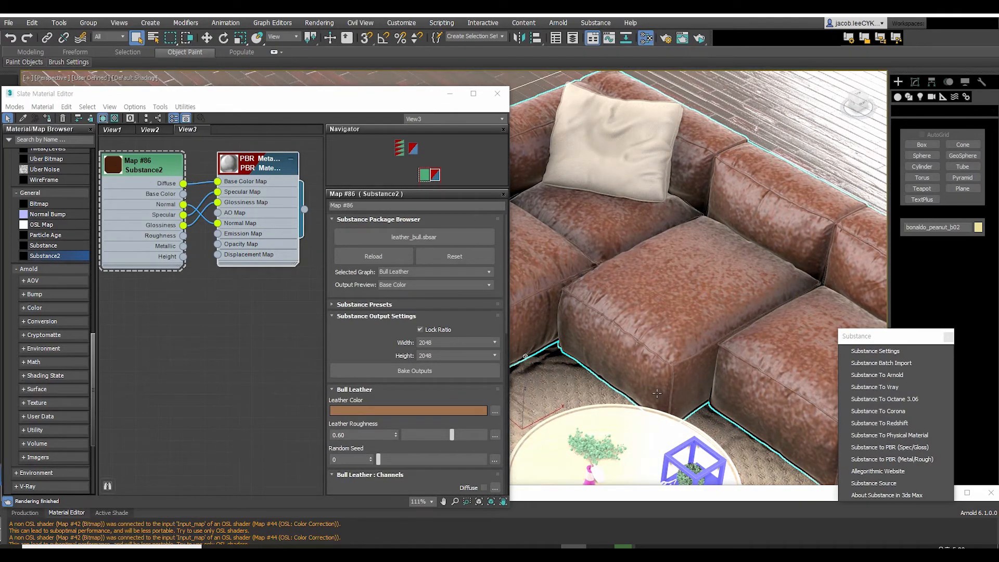
middle_click_drag(656, 347, 562, 209, "alt")
scroll(663, 314, "down", 5)
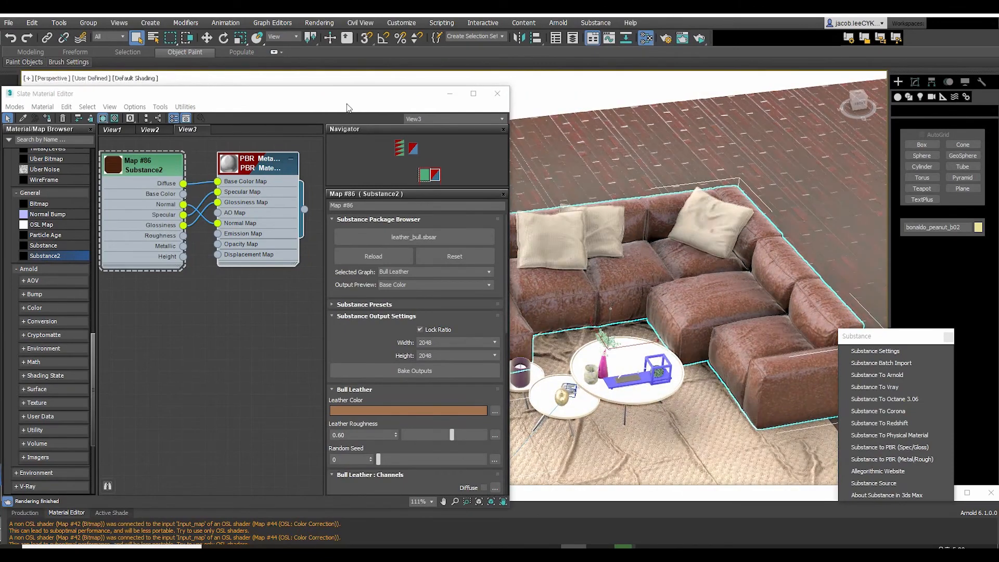
Review the Perspective view's Per-View Presets, including the High Quality preset and the other available presets.
left_click_drag(182, 94, 178, 161)
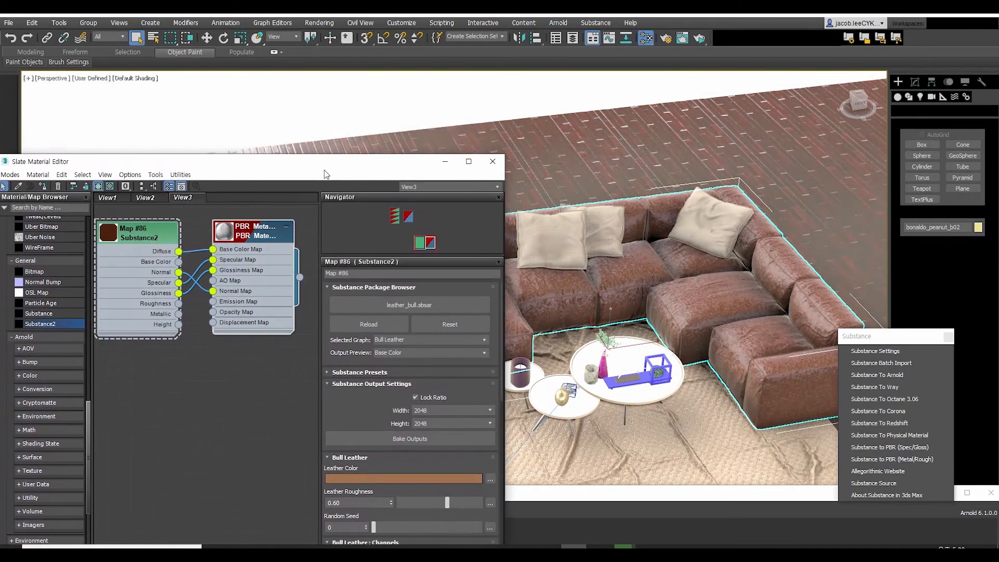
left_click(89, 79)
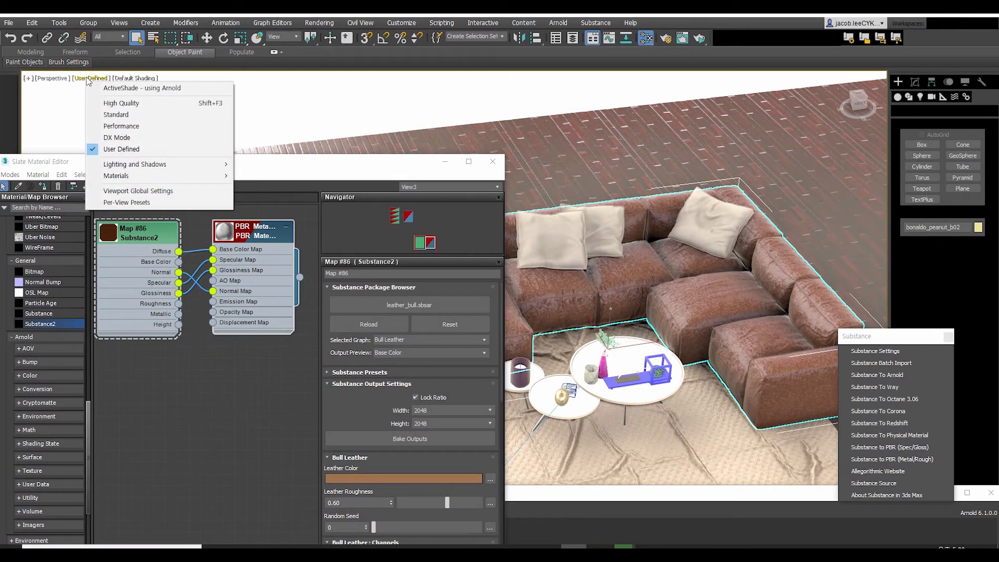
left_click(168, 202)
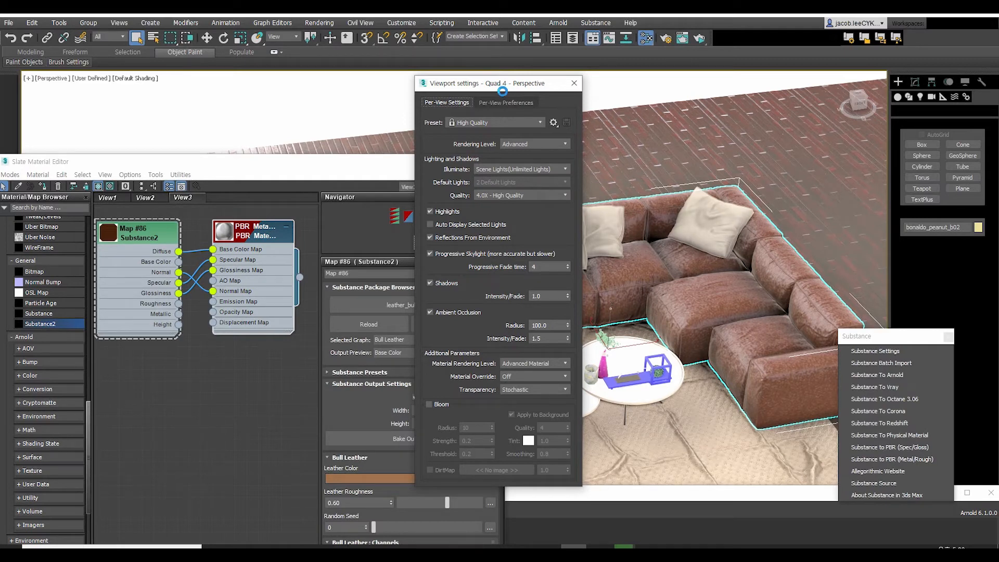
left_click(497, 123)
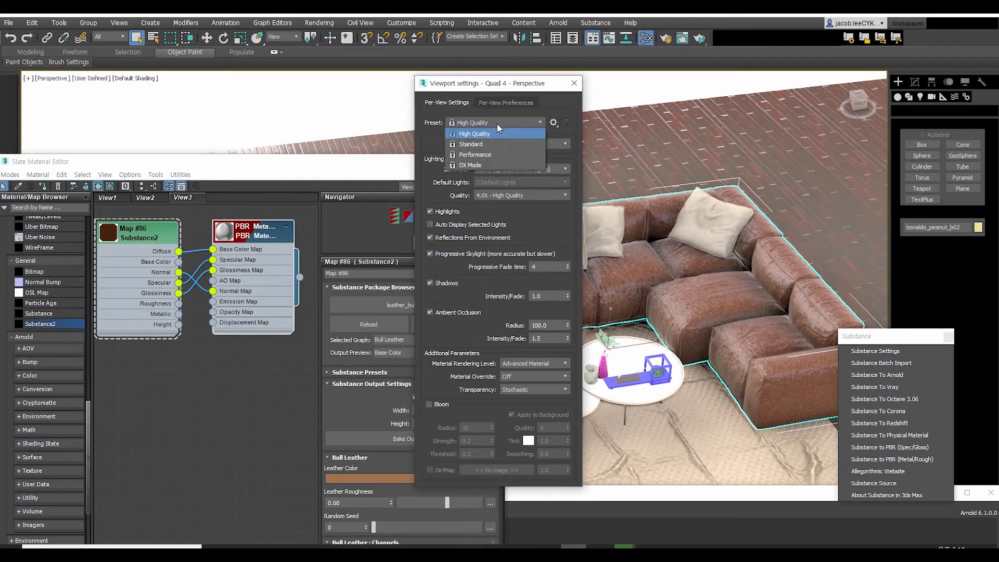
left_click(497, 124)
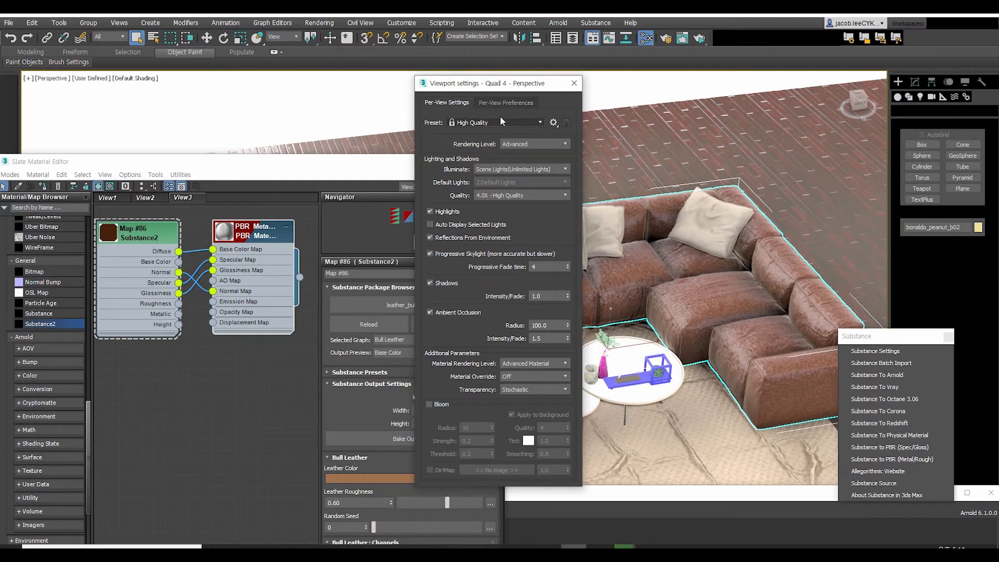
left_click(574, 83)
left_click_drag(322, 167, 342, 92)
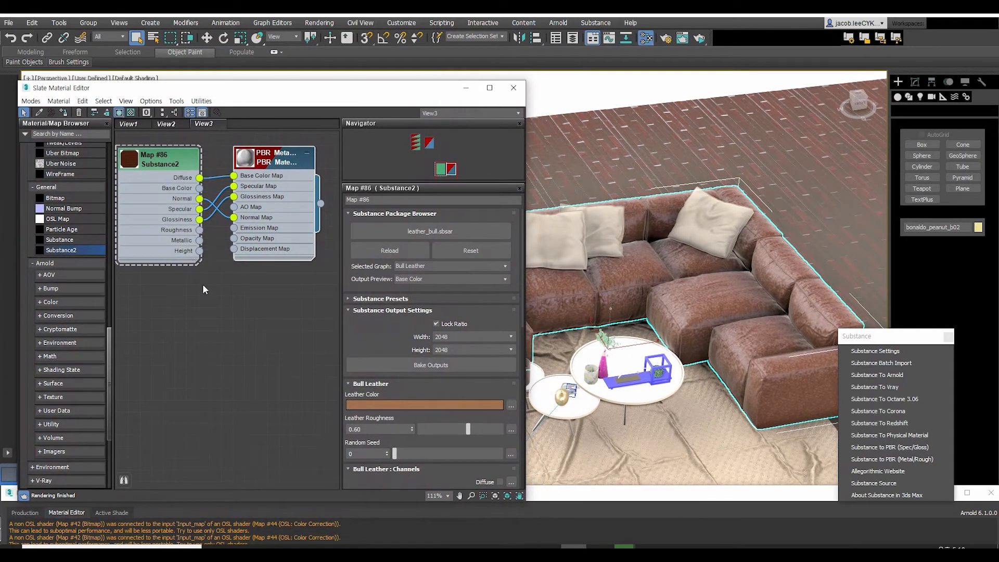
Add a new Substance2 map below the leather nodes and load the jersey_stitch substance archive into it.
middle_click_drag(195, 291, 205, 289)
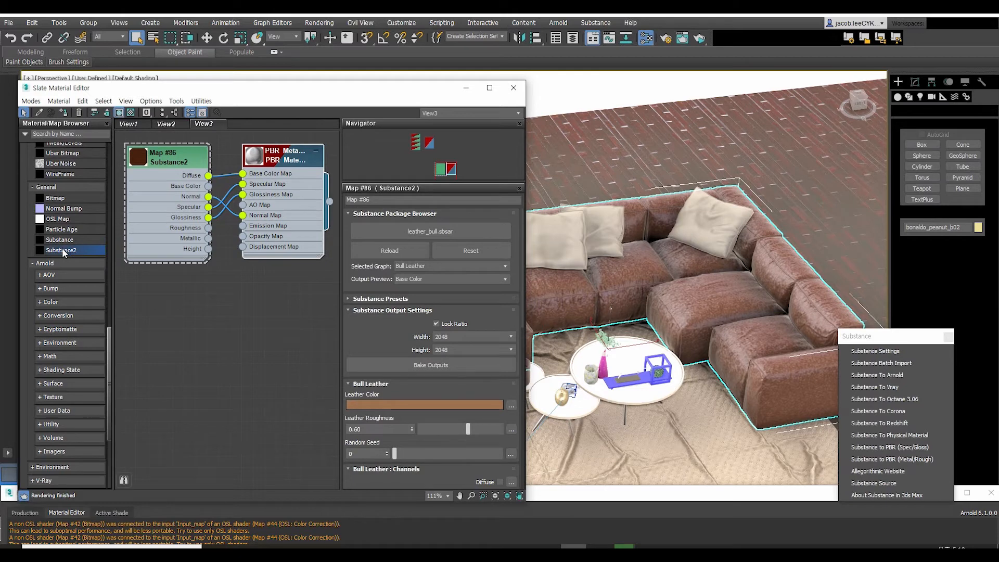
left_click_drag(152, 297, 155, 299)
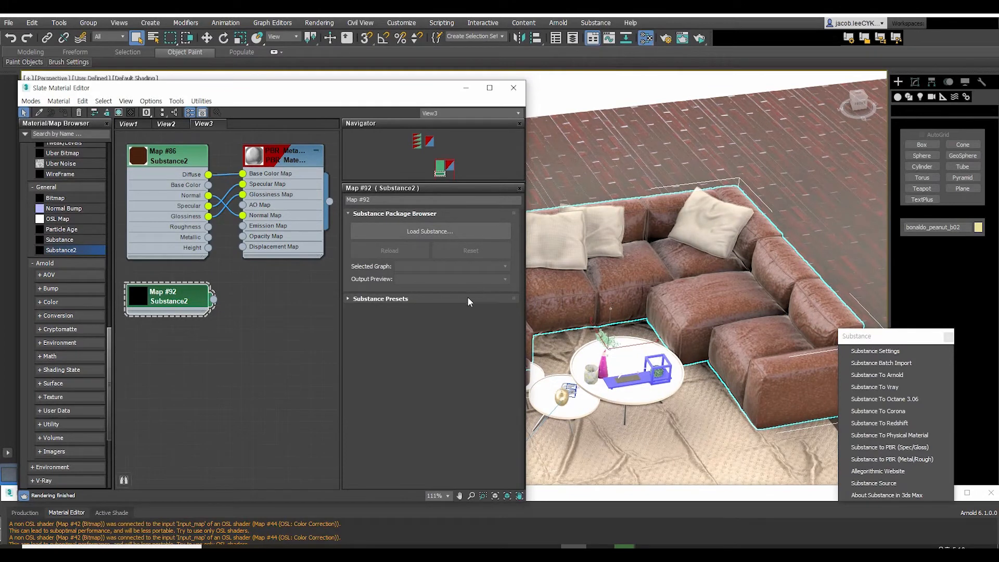
left_click(447, 227)
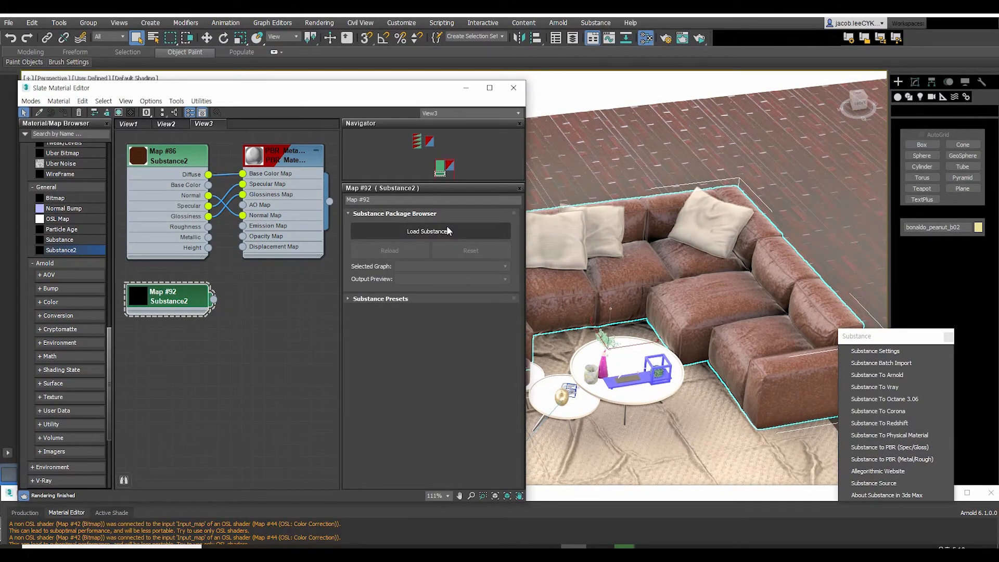
left_click(446, 226)
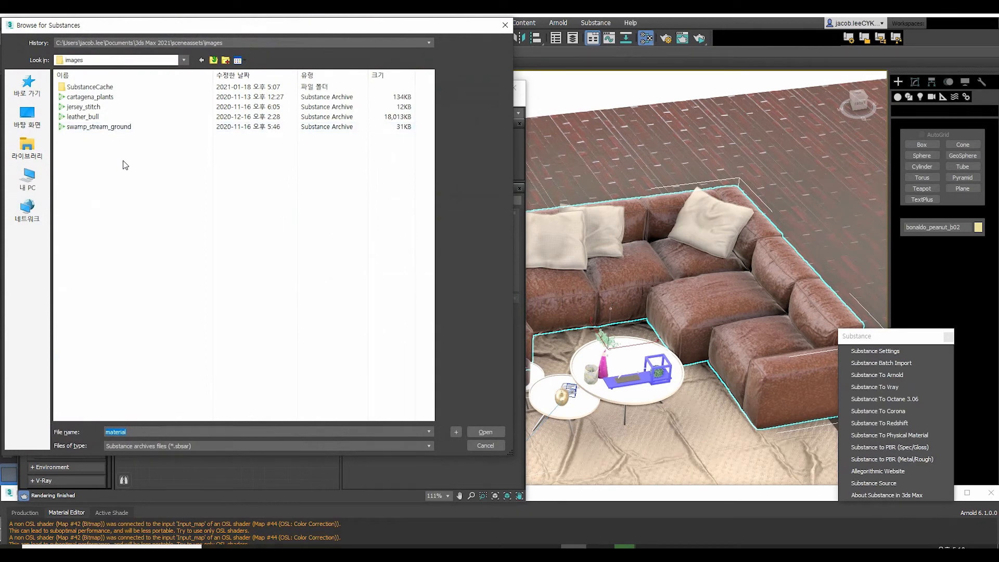
left_click(102, 108)
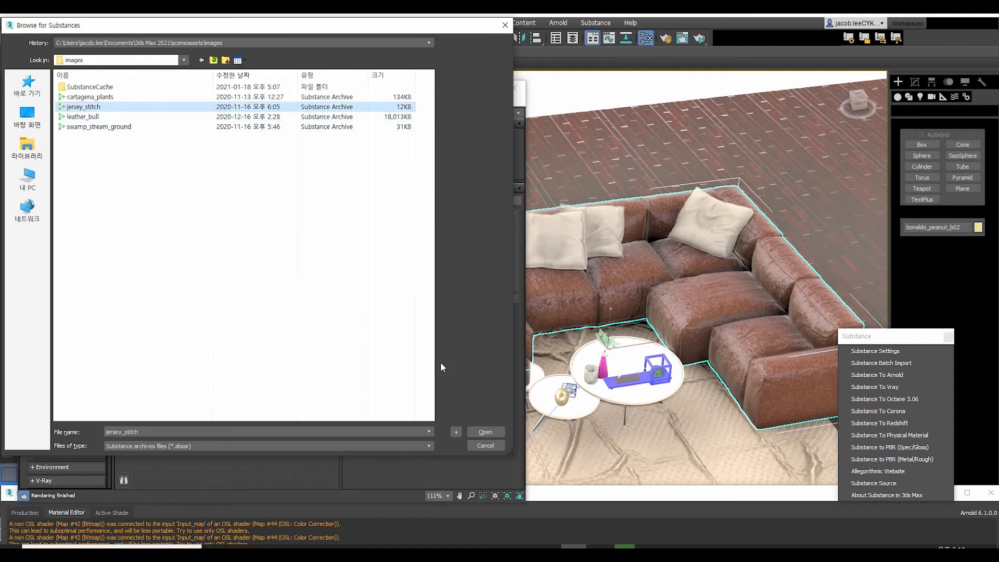
left_click(489, 432)
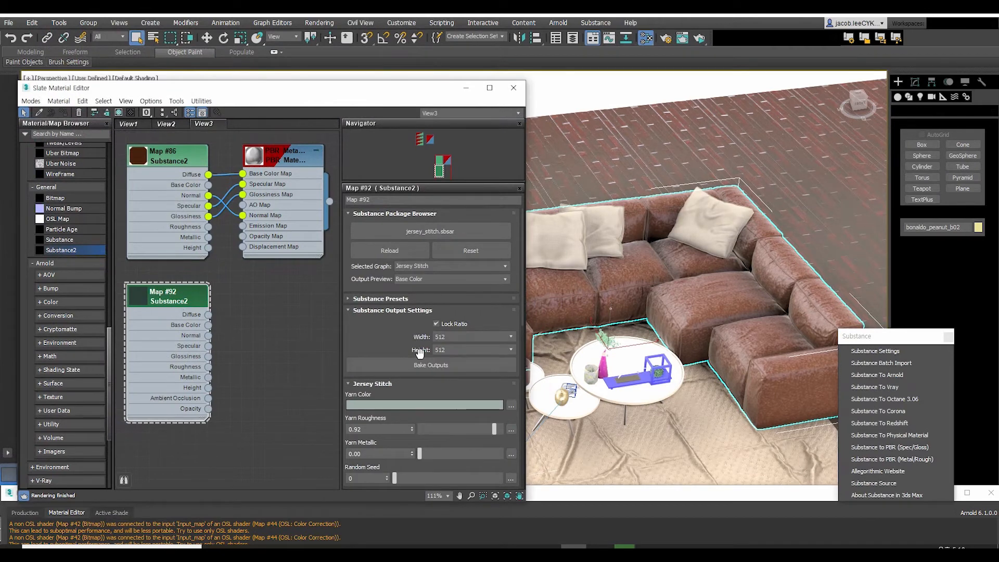
Convert the jersey stitch map with Substance to PBR (Spec/Gloss) and place the new PBR material node beside the map.
scroll(414, 351, "down", 1)
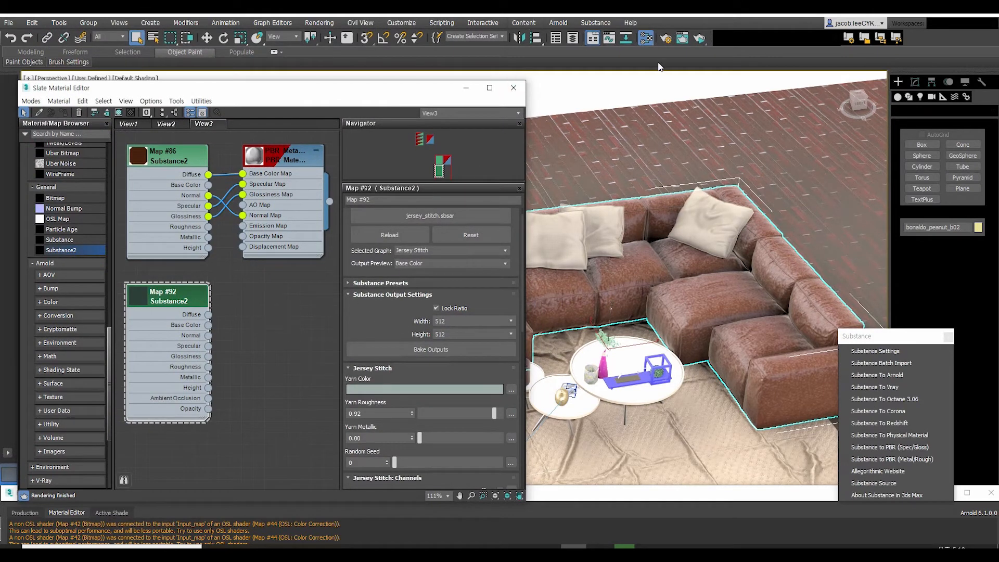
left_click_drag(898, 336, 908, 317)
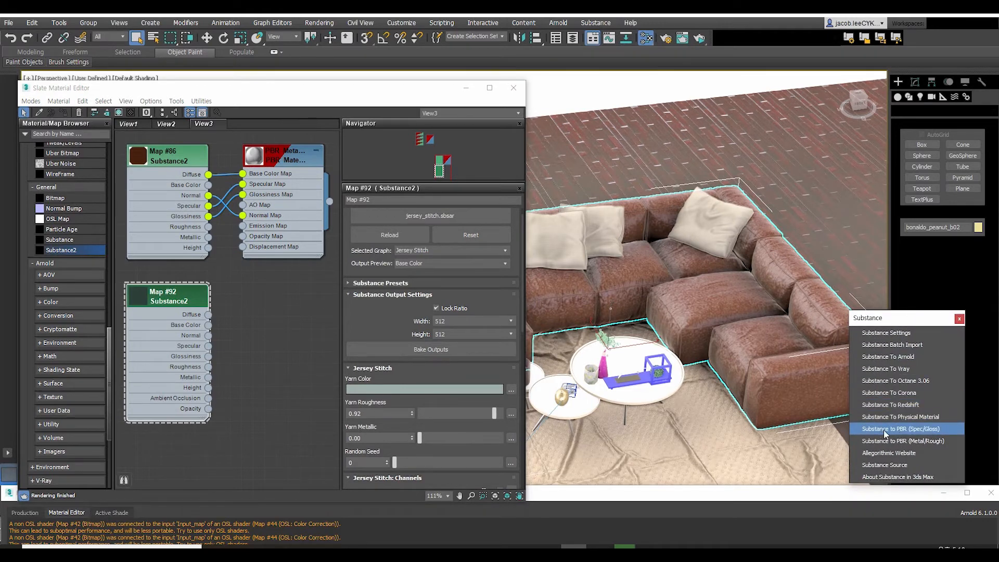
left_click(932, 430)
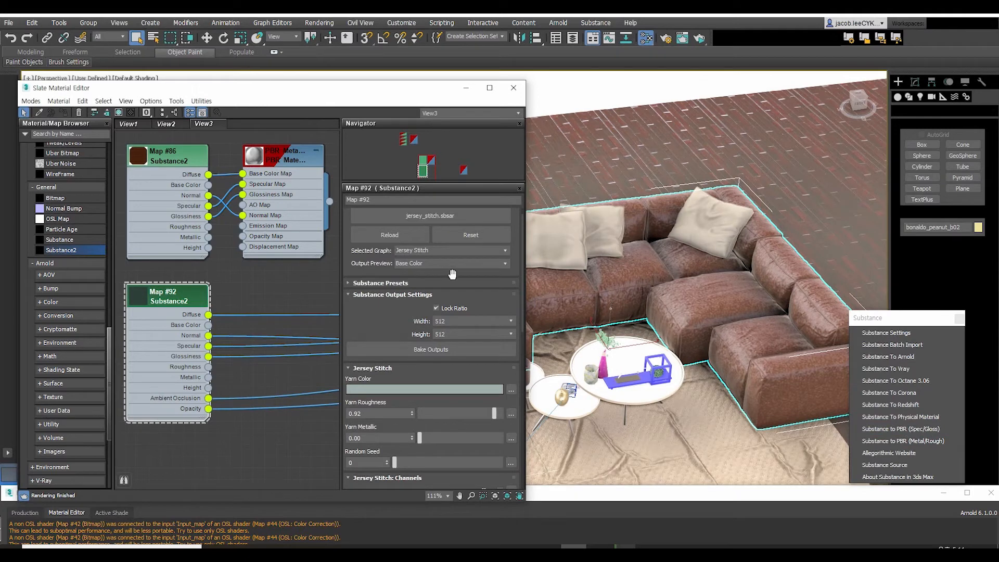
scroll(309, 318, "down", 10)
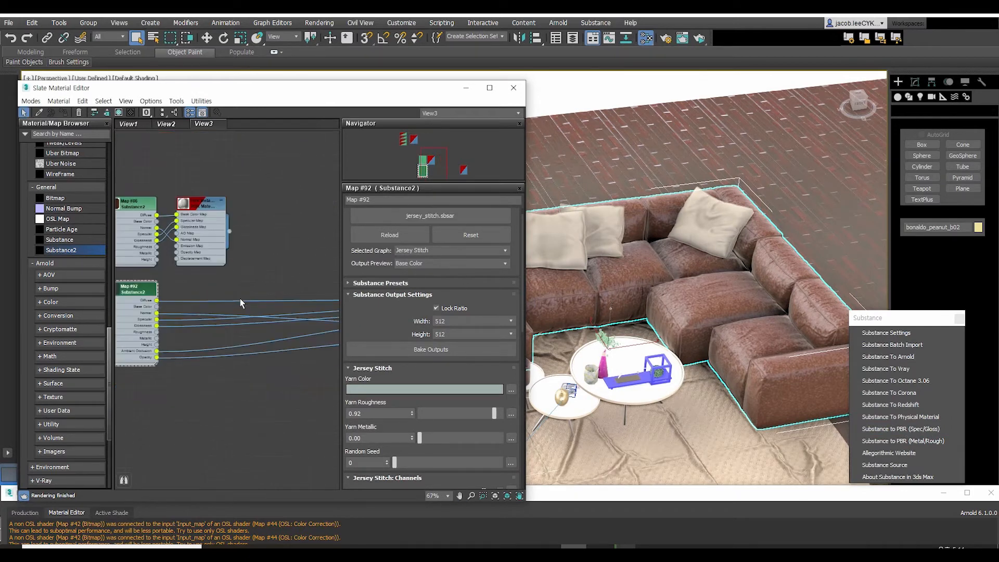
middle_click_drag(275, 306, 230, 307)
scroll(266, 299, "up", 5)
left_click_drag(308, 291, 169, 295)
middle_click_drag(169, 297, 296, 307)
scroll(297, 308, "up", 2)
left_click_drag(276, 301, 153, 310)
middle_click_drag(176, 302, 279, 298)
Assign the jersey stitch PBR material to the sofa's throw pillows and inspect them up close.
left_click_drag(299, 337, 574, 249)
middle_click_drag(608, 265, 655, 296)
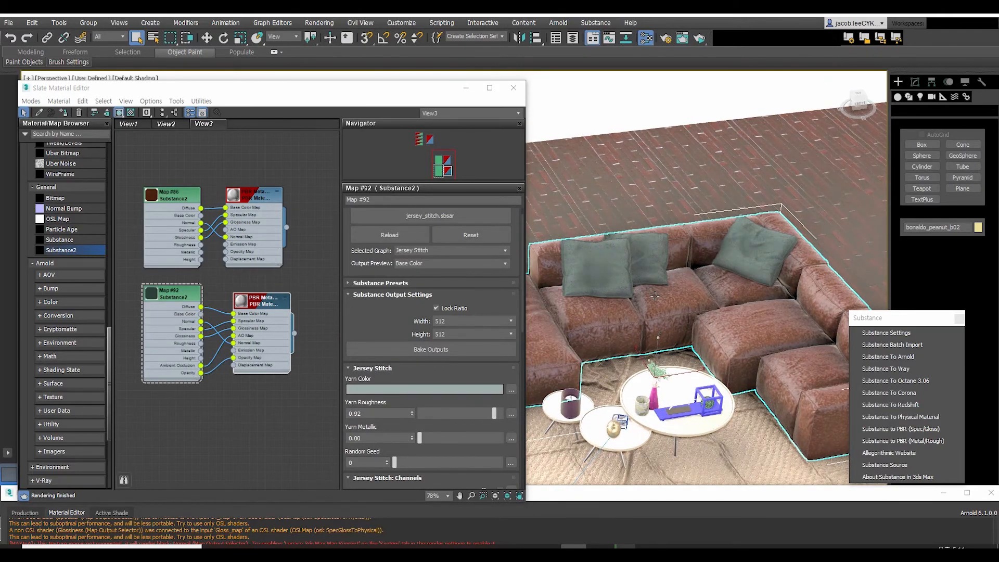
scroll(654, 296, "up", 8)
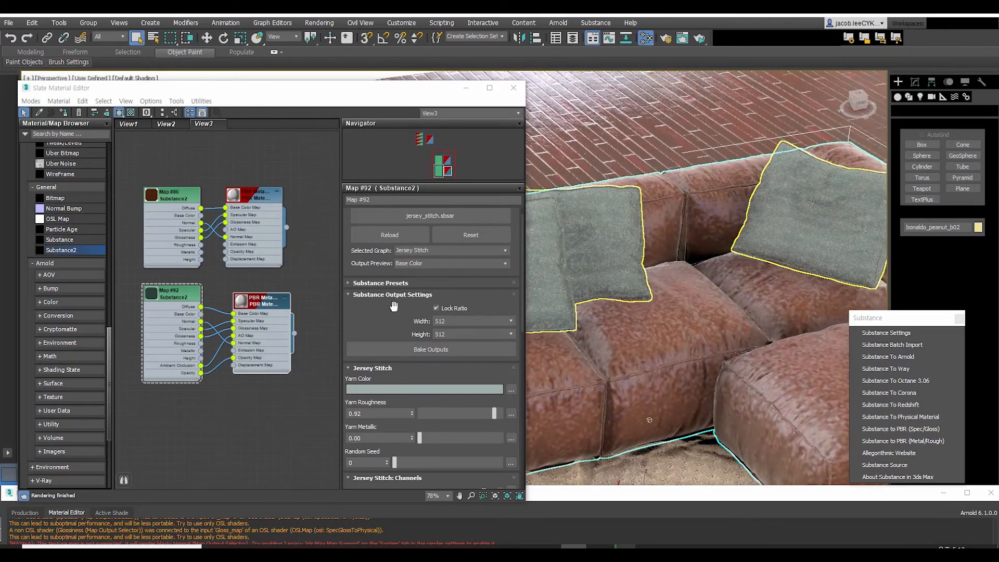
Review the jersey stitch map's channels and set its output width and height to 2048.
scroll(404, 327, "down", 3)
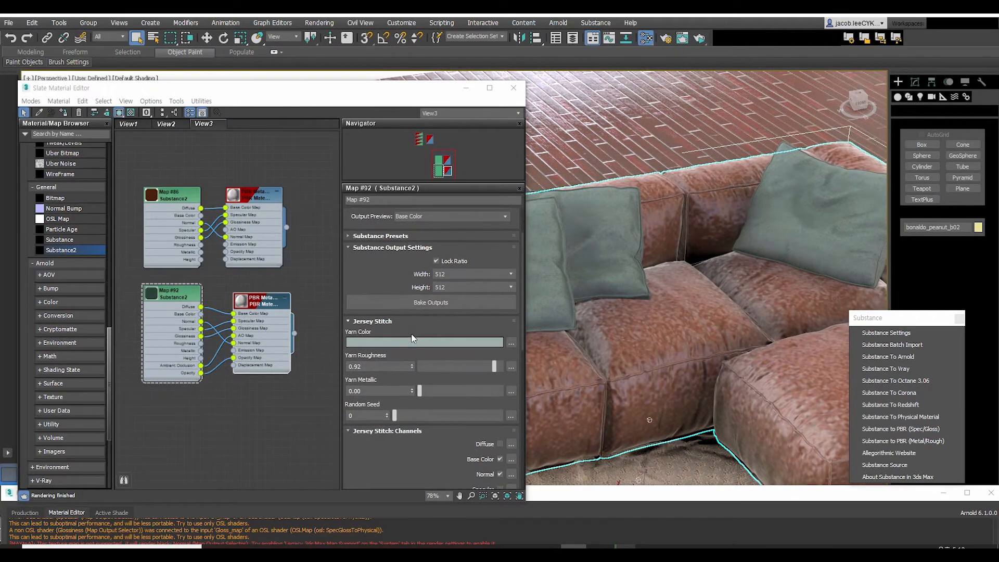
scroll(423, 333, "down", 8)
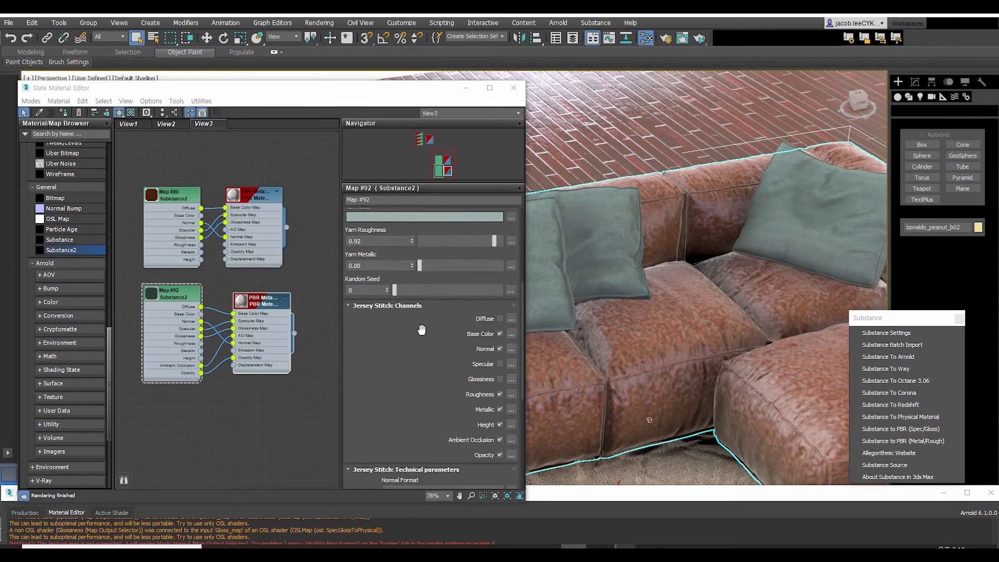
scroll(422, 330, "down", 1)
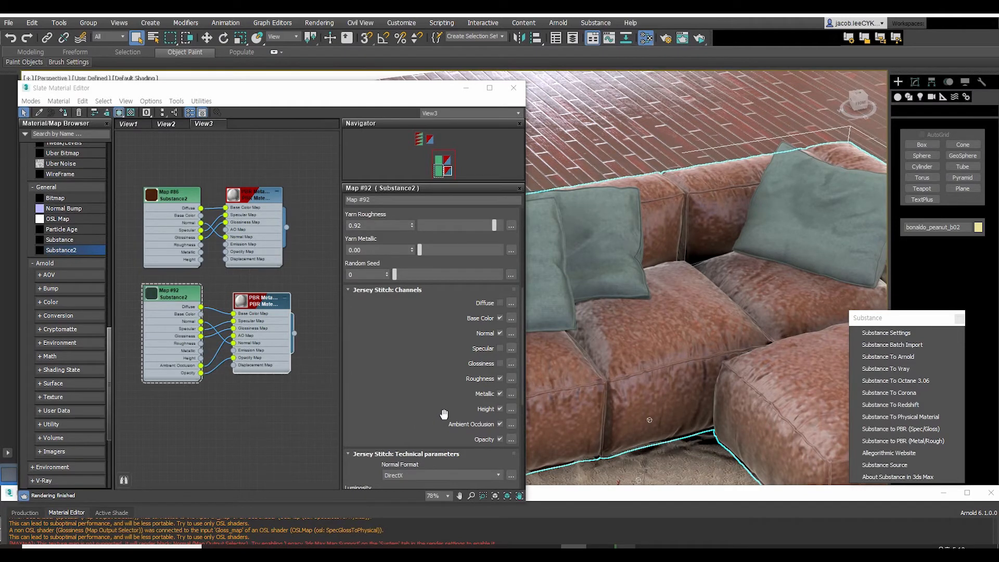
scroll(432, 388, "up", 13)
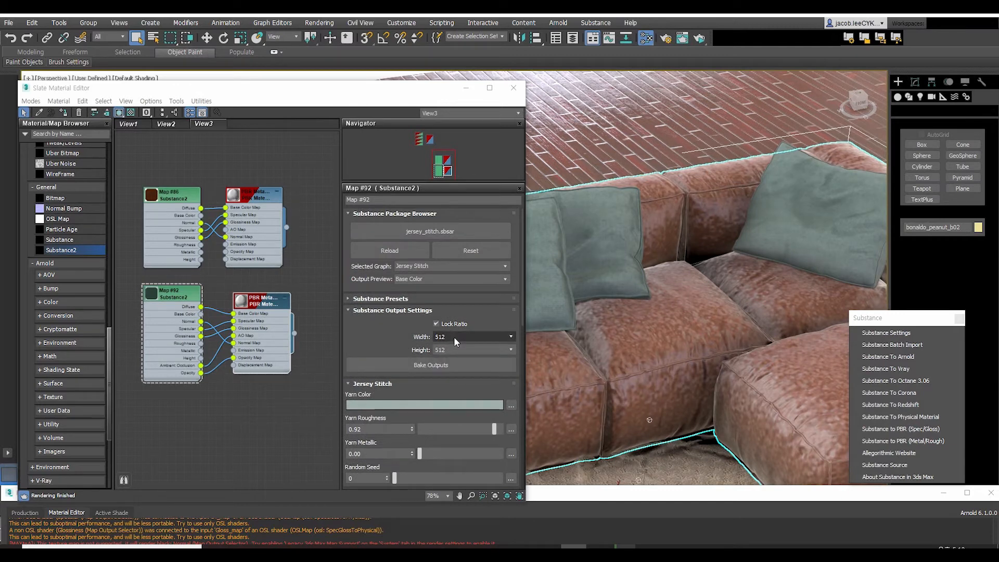
left_click(454, 338)
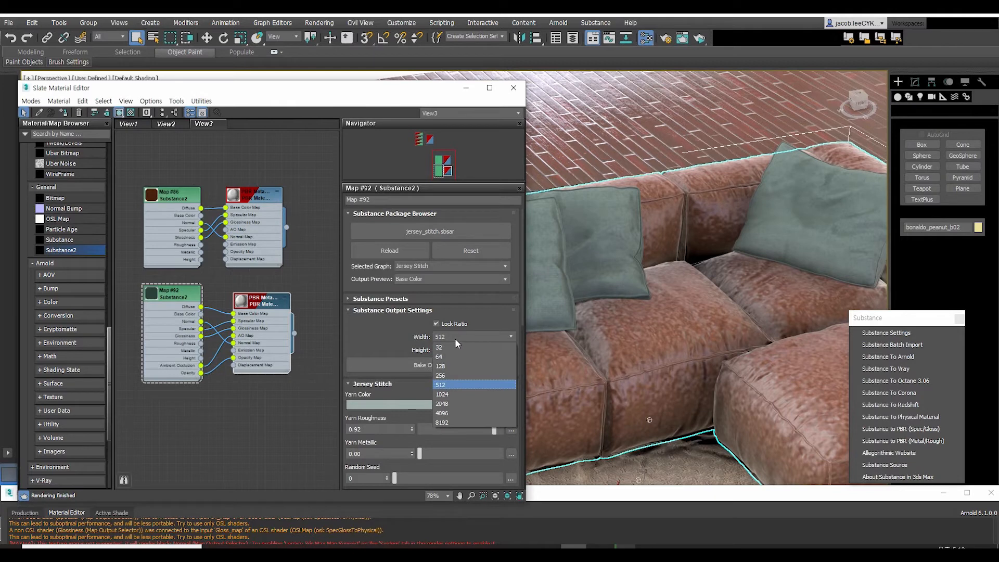
left_click(469, 406)
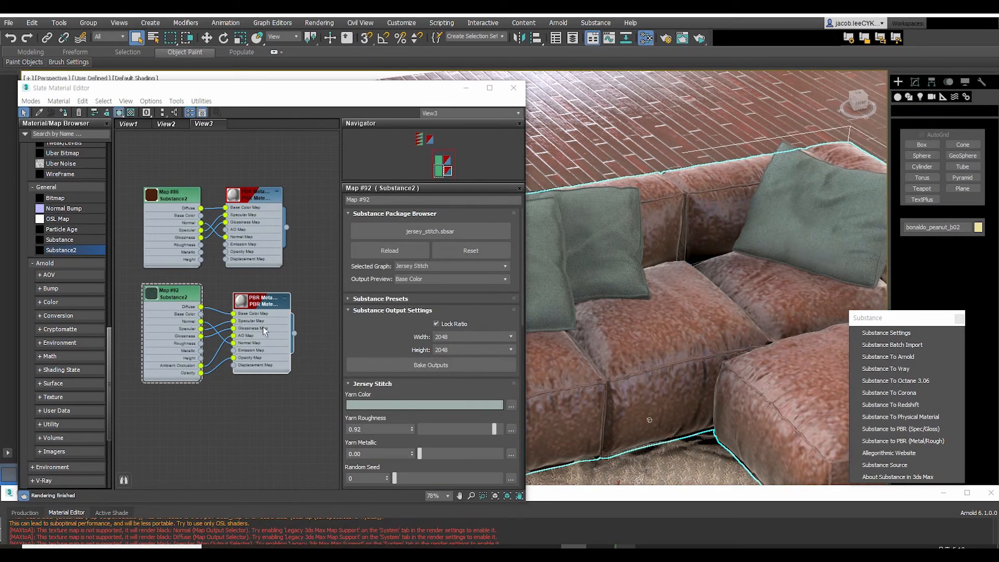
Change the jersey stitch Yarn Color to a muted brown with RGB values 118, 99, 91.
scroll(264, 326, "up", 2)
scroll(417, 348, "down", 3)
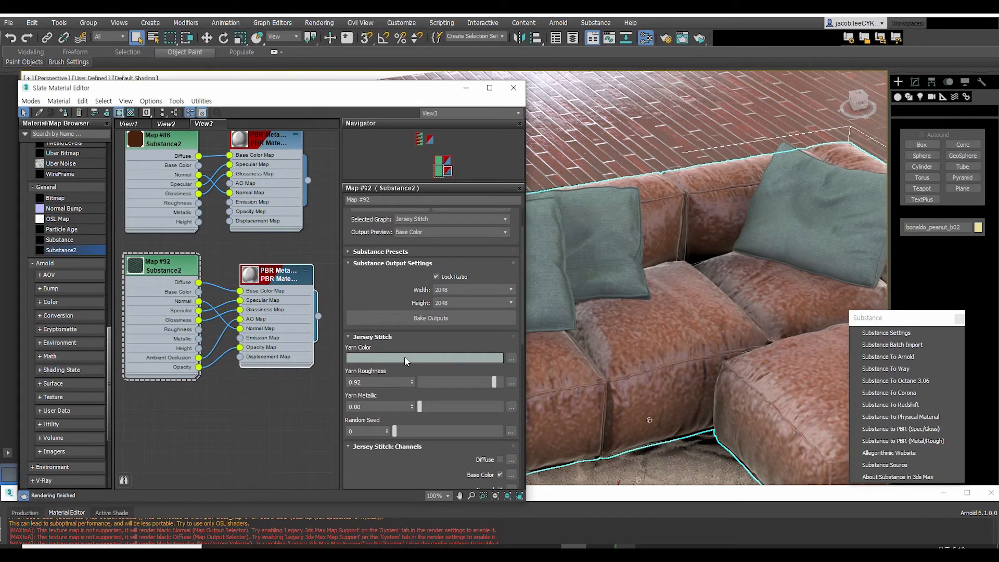
left_click(404, 357)
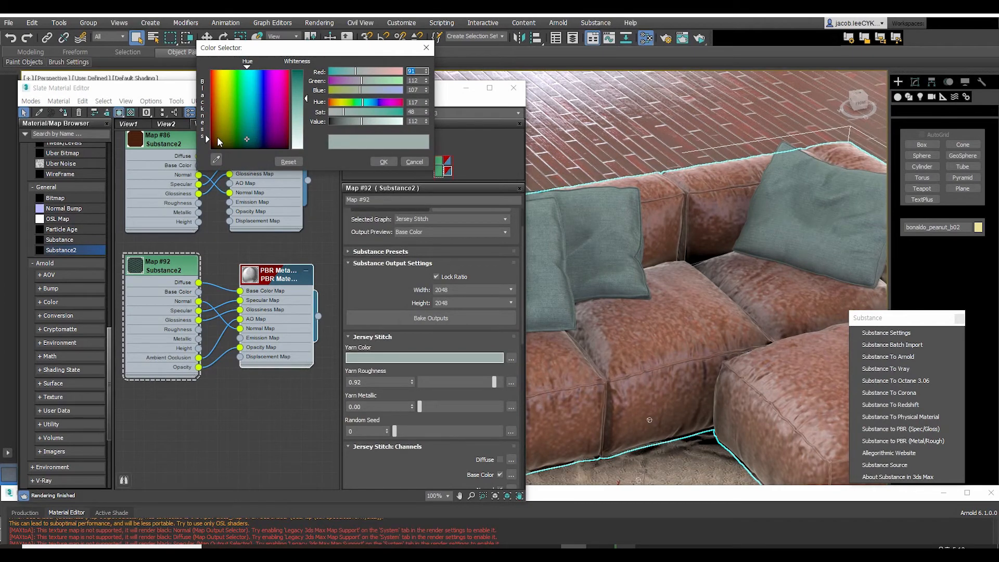
left_click(217, 138)
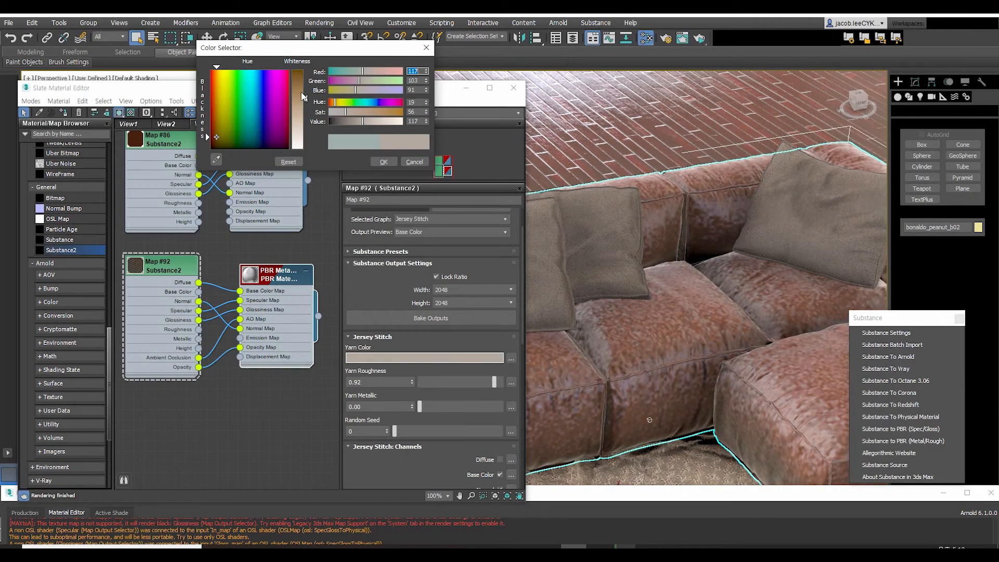
left_click_drag(217, 137, 214, 137)
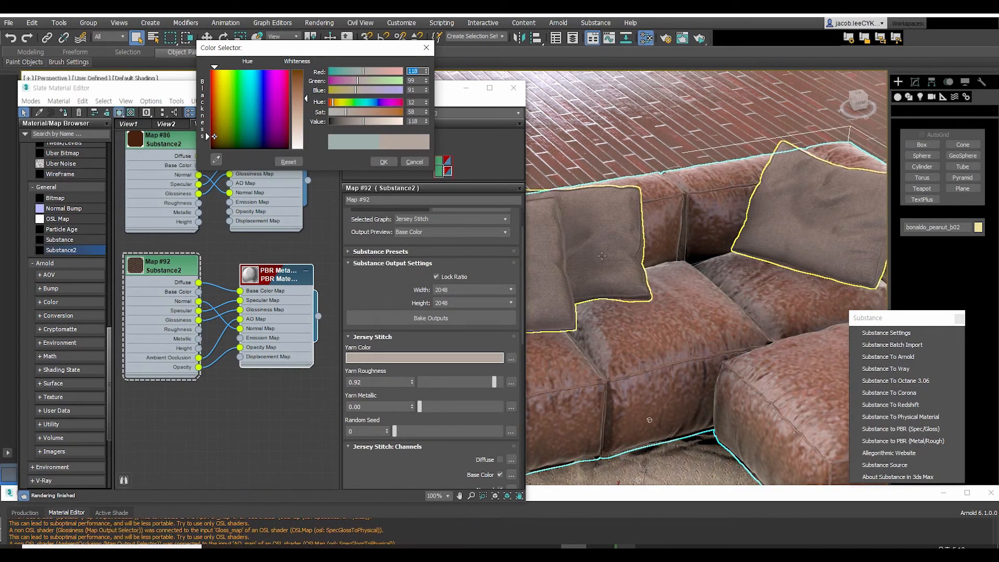
left_click(384, 162)
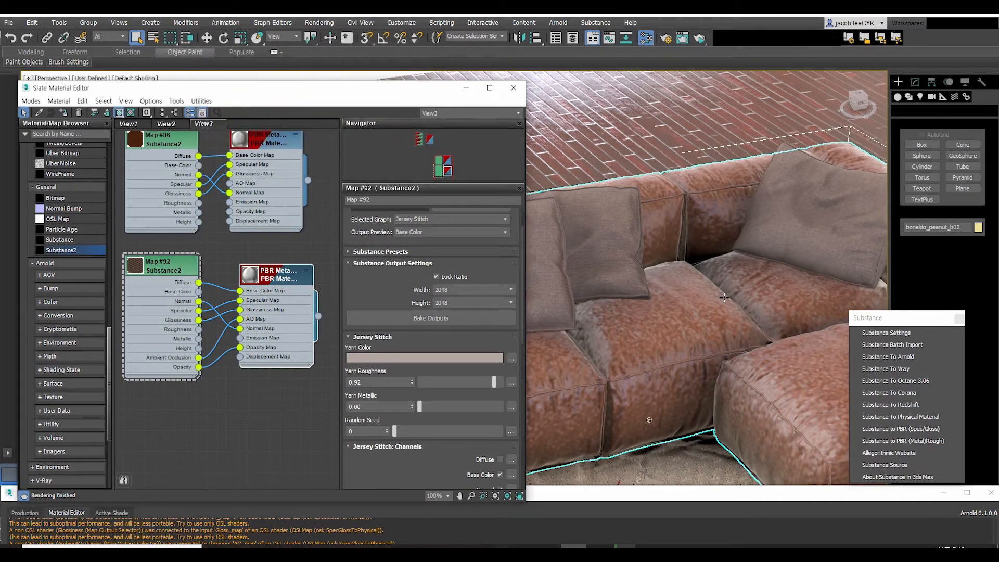
Try different Yarn Roughness levels on the pillows, settling on 0.28, and set Yarn Metallic to 0.00.
mouse_move(710, 293)
middle_mouse_down("alt")
mouse_move(716, 316)
mouse_move(707, 307)
mouse_move(704, 314)
mouse_move(754, 302)
middle_mouse_up("alt")
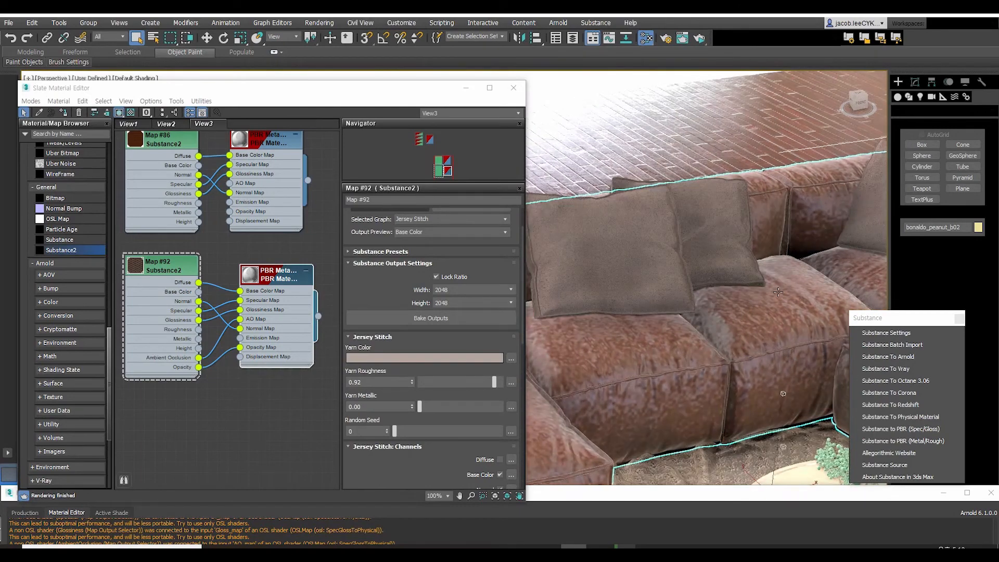
scroll(379, 322, "down", 4)
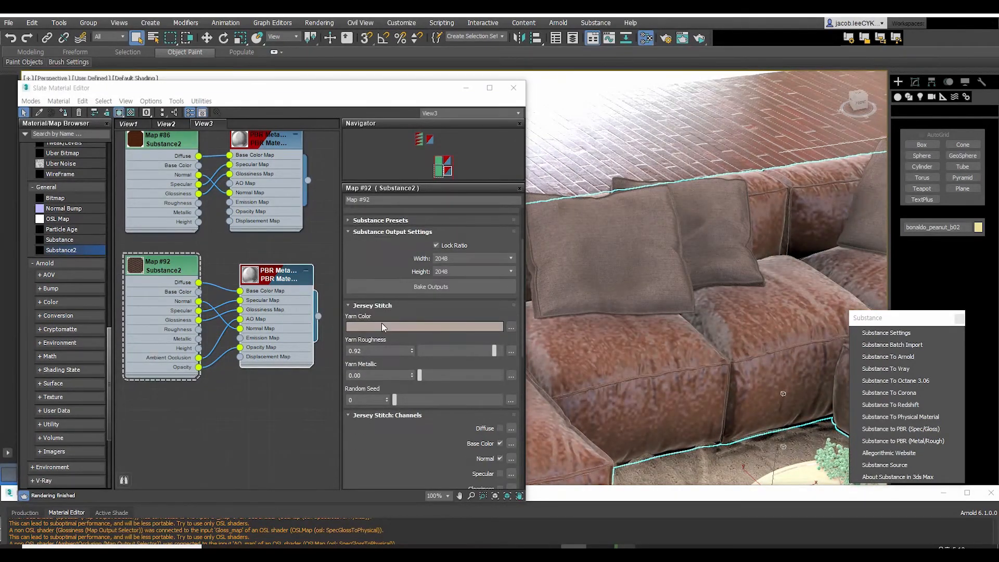
scroll(432, 325, "down", 3)
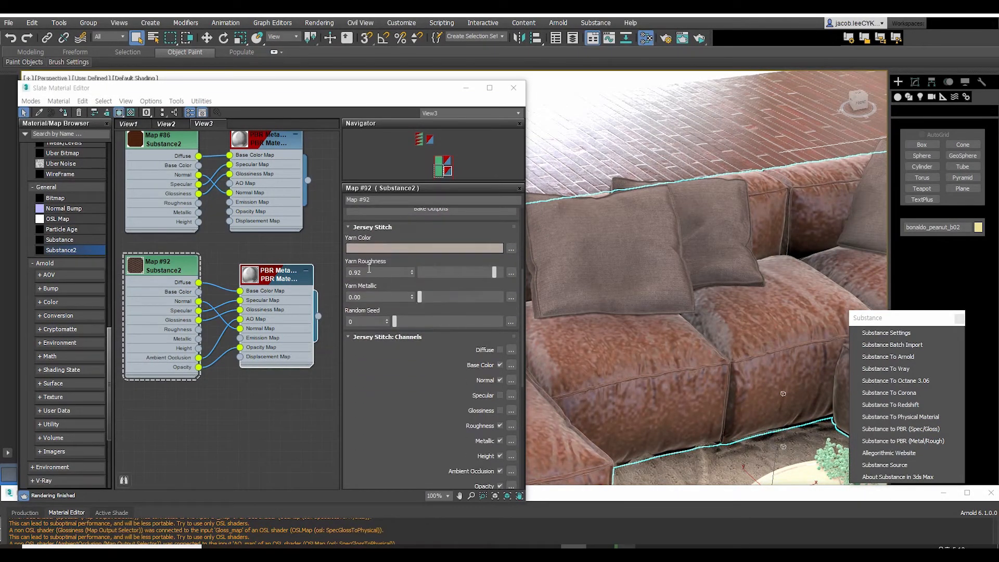
left_click_drag(494, 272, 436, 276)
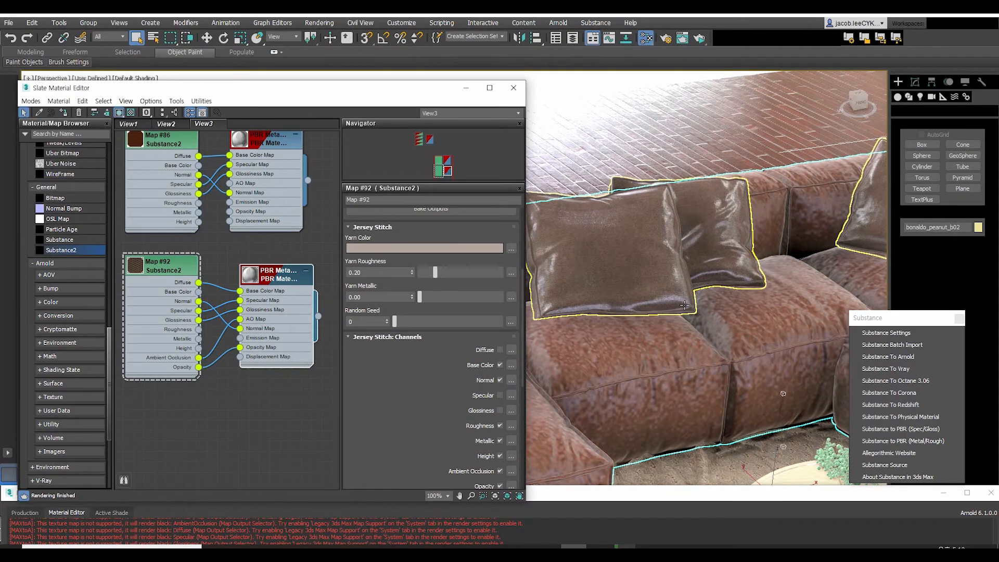
middle_click_drag(691, 317, 731, 346)
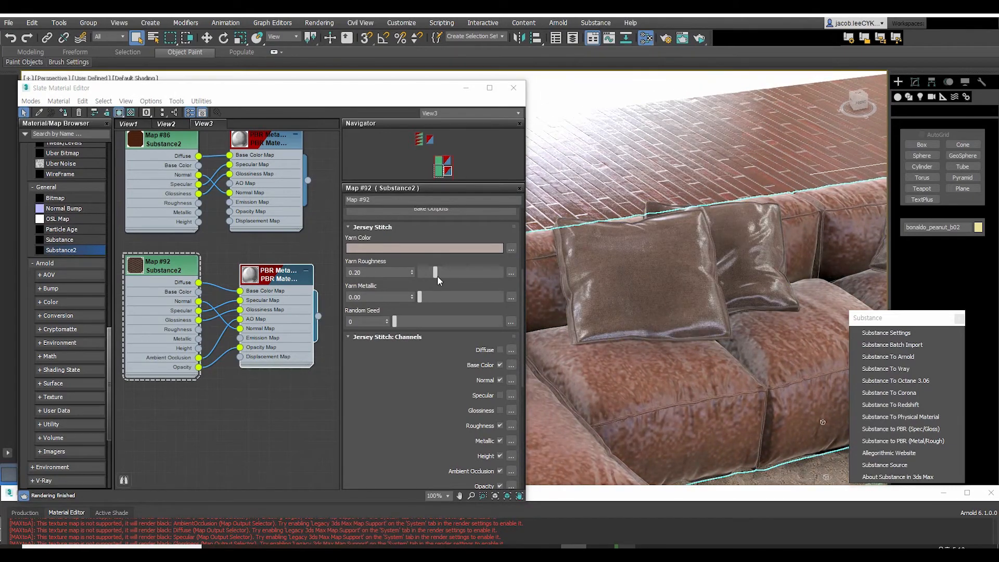
left_click_drag(436, 273, 458, 273)
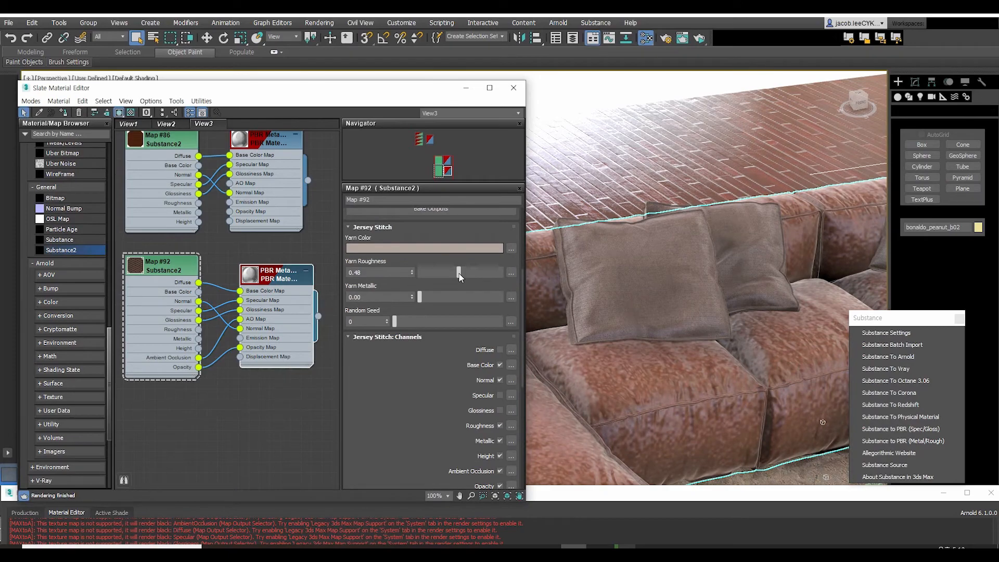
left_click_drag(459, 276, 442, 273)
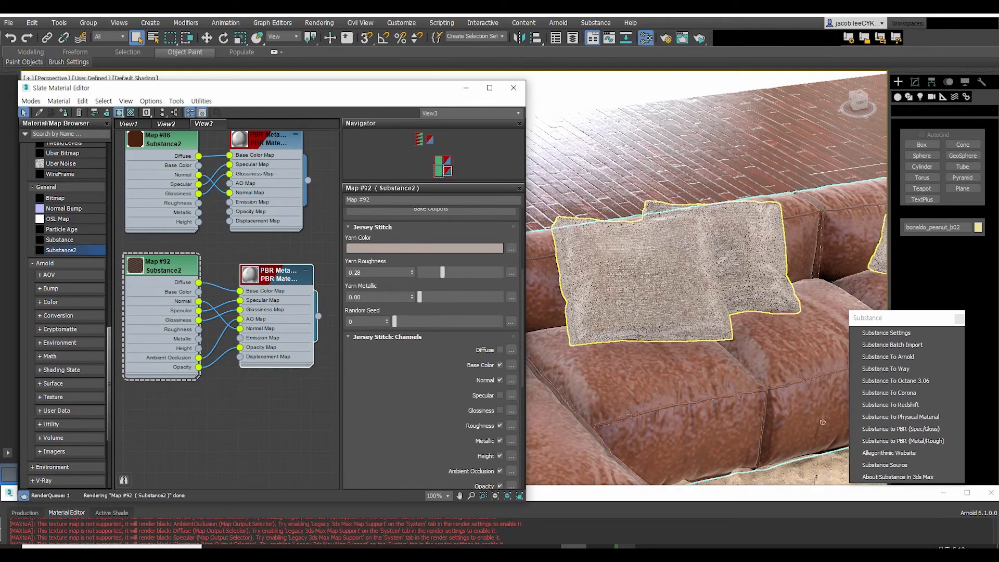
scroll(708, 359, "down", 5)
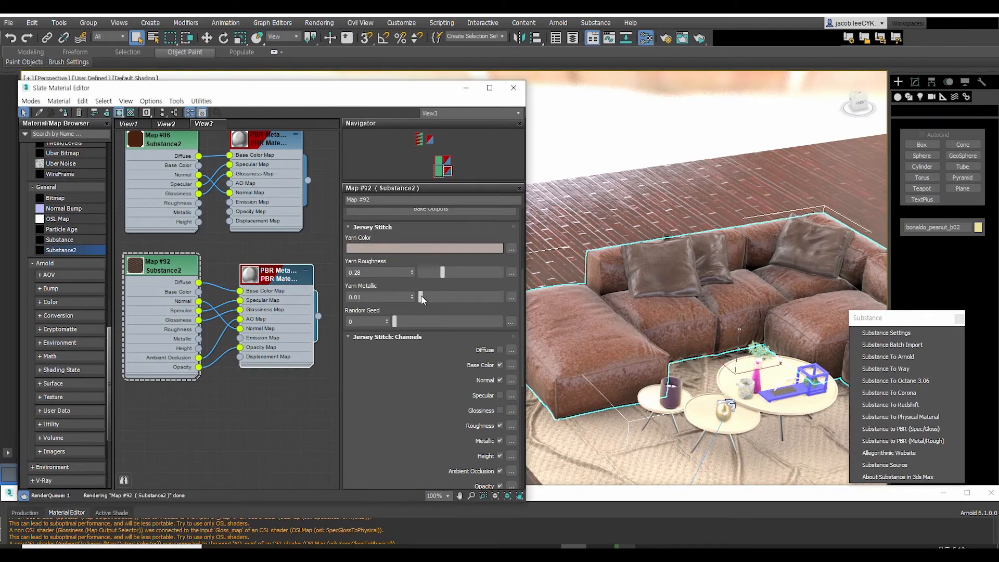
left_click_drag(420, 295, 416, 297)
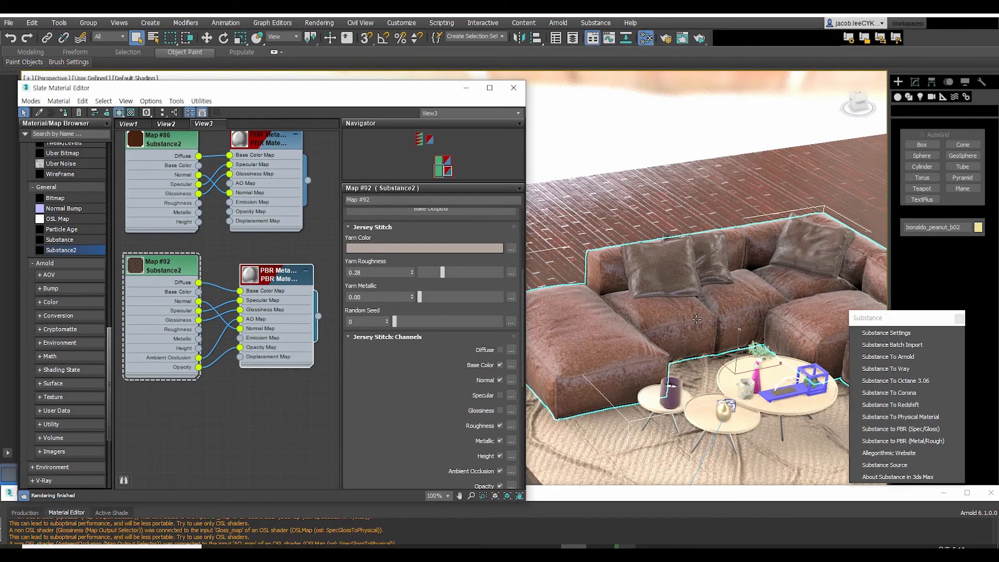
Inspect the pillows from several angles and review the Jersey Stitch channels and technical parameters.
mouse_move(694, 320)
middle_mouse_down("alt")
mouse_move(743, 325)
mouse_move(715, 318)
middle_mouse_up("alt")
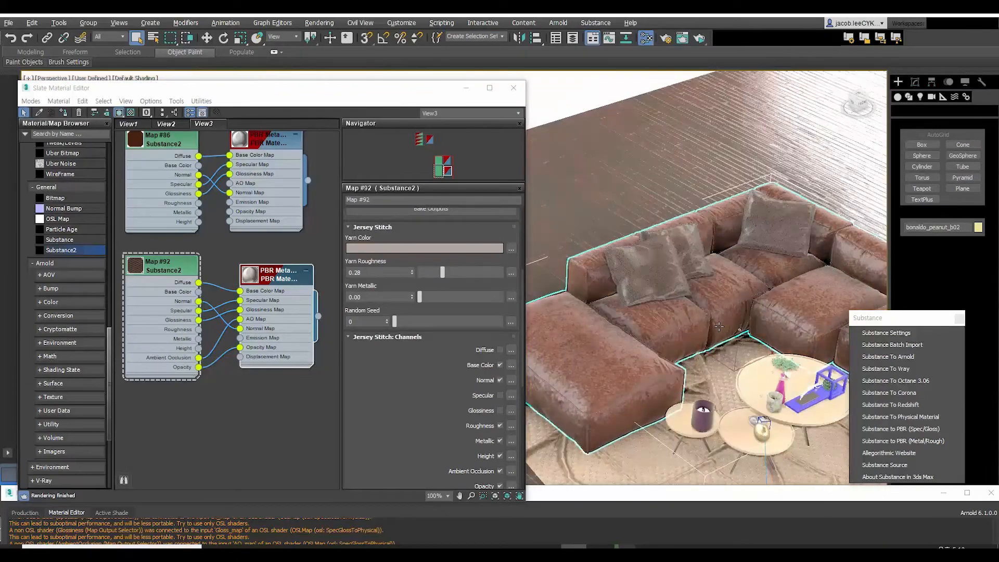
scroll(727, 359, "up", 3)
middle_click_drag(727, 360, 698, 311, "alt")
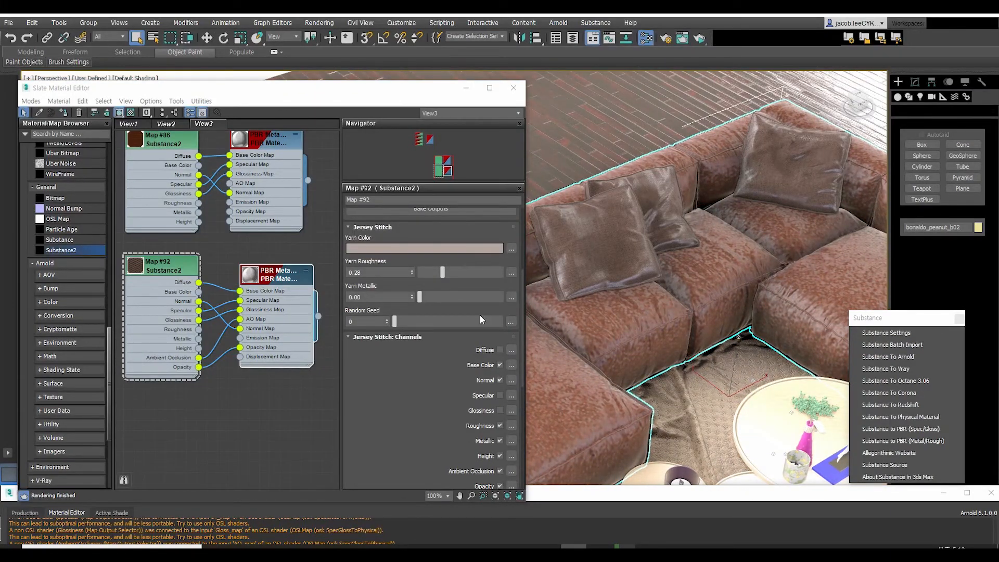
scroll(539, 324, "down", 5)
scroll(603, 316, "up", 5)
scroll(395, 320, "down", 5)
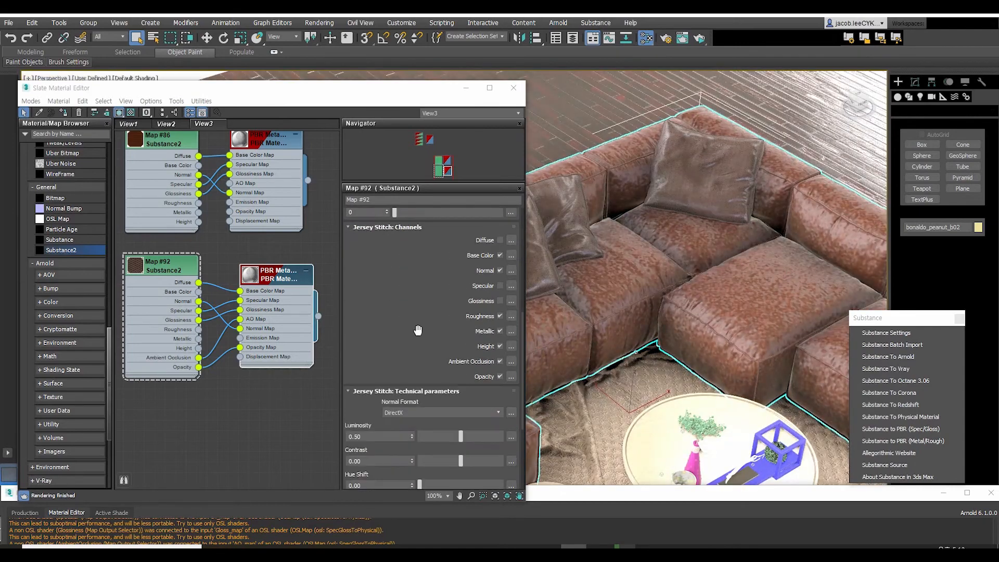
Examine the jersey stitch on the sofa pillows up close and from a wider angle.
scroll(415, 321, "up", 1)
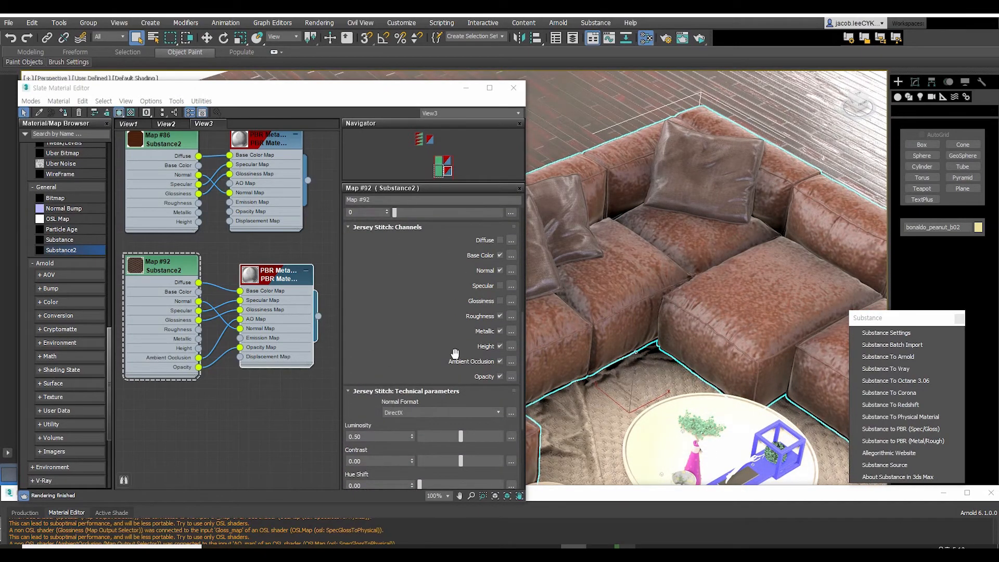
middle_click_drag(685, 284, 770, 336)
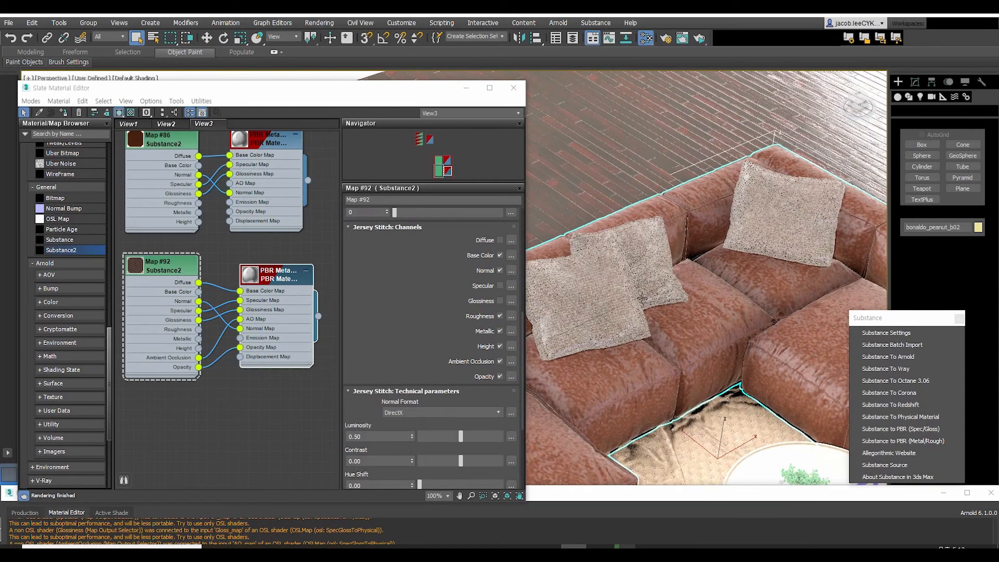
scroll(651, 281, "up", 4)
middle_click_drag(614, 286, 669, 307, "alt")
scroll(664, 315, "up", 4)
scroll(664, 315, "up", 8)
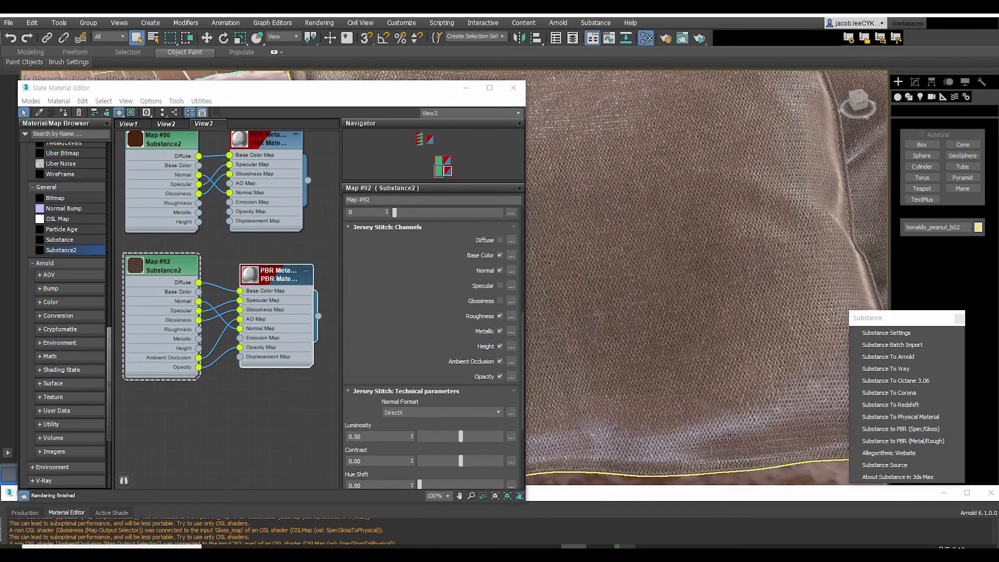
middle_click_drag(760, 383, 711, 390, "alt")
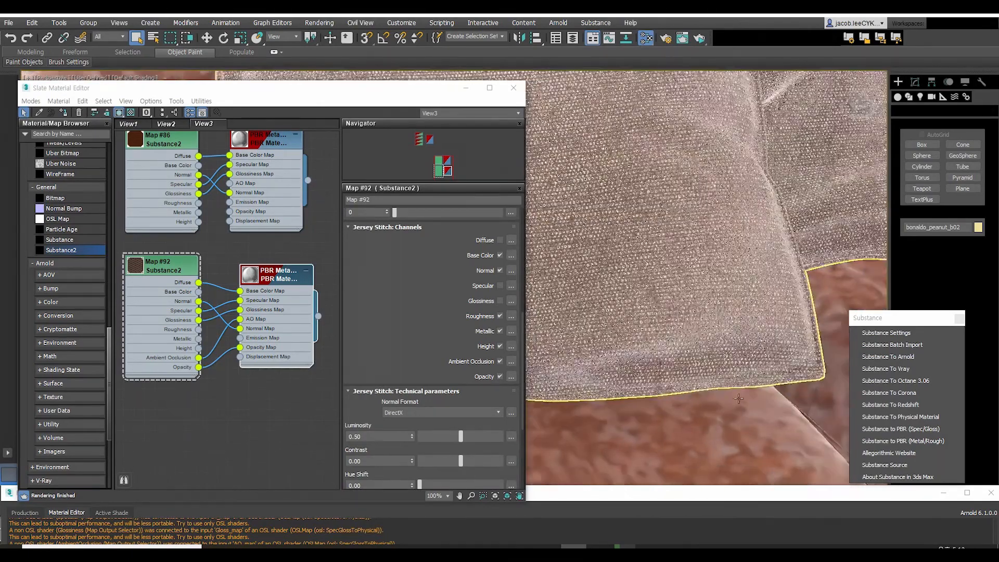
middle_click_drag(734, 331, 741, 357)
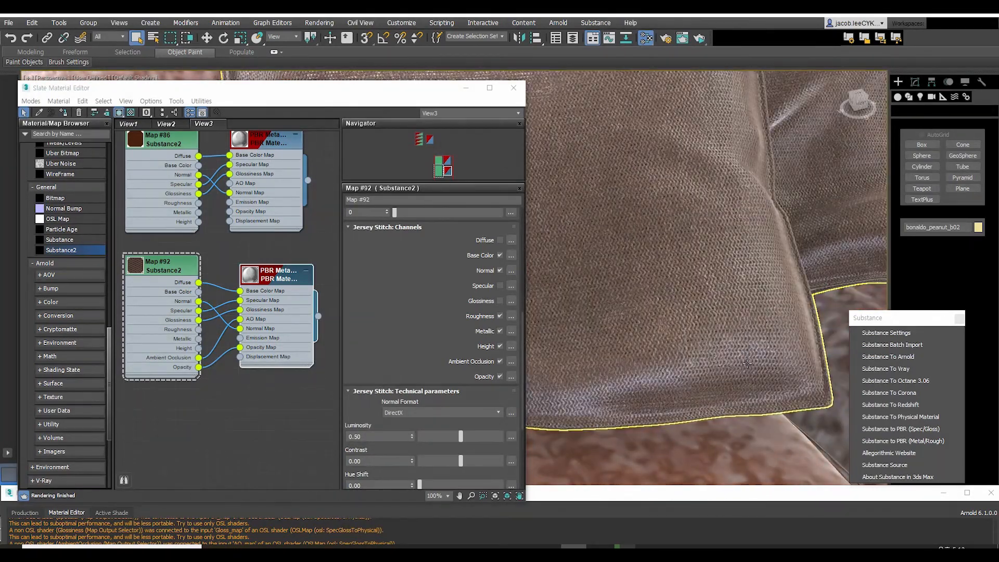
scroll(748, 362, "down", 8)
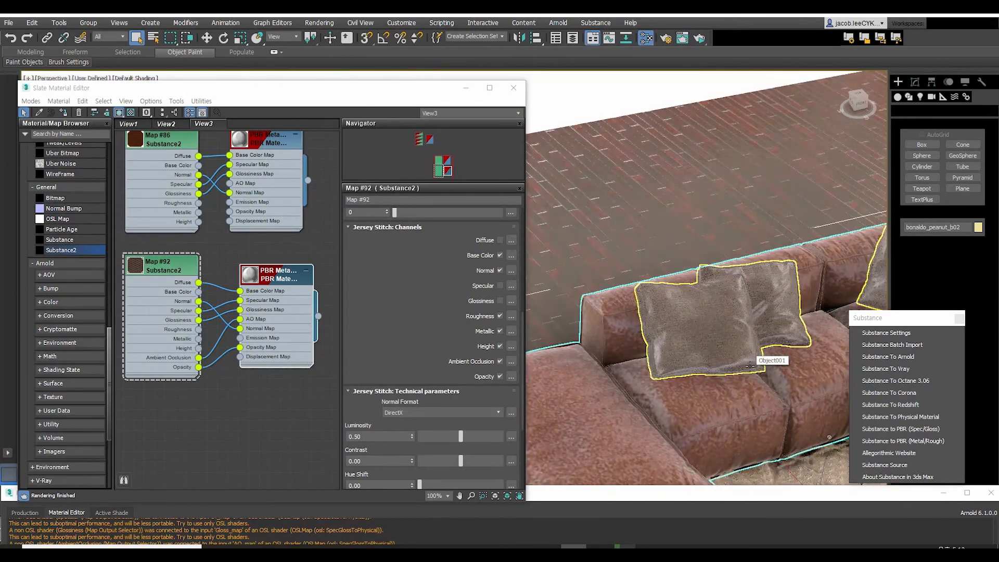
middle_click_drag(749, 364, 718, 289)
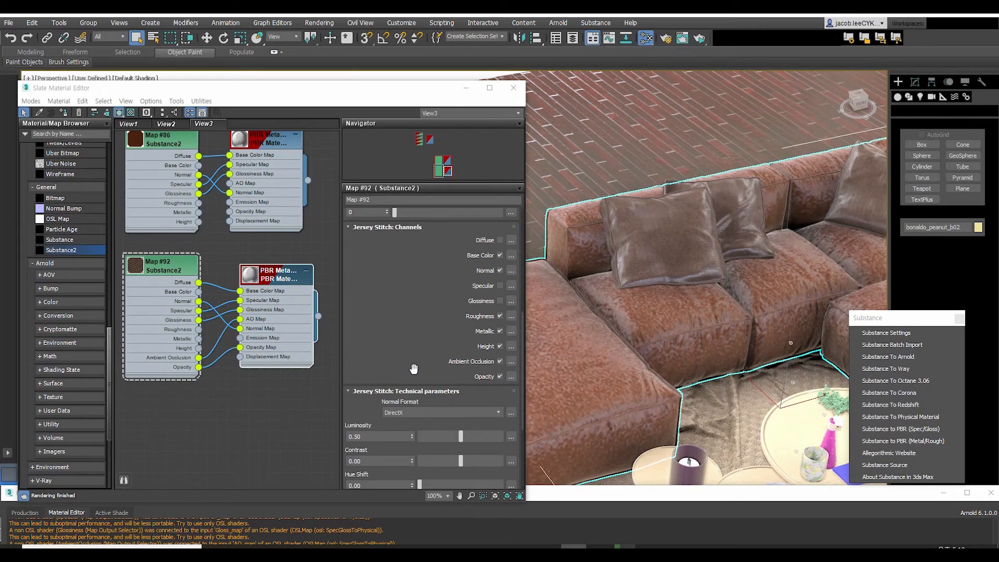
Set the jersey stitch map's U and V tiling to 2.0 and check the weave on the pillows up close.
scroll(414, 368, "down", 5)
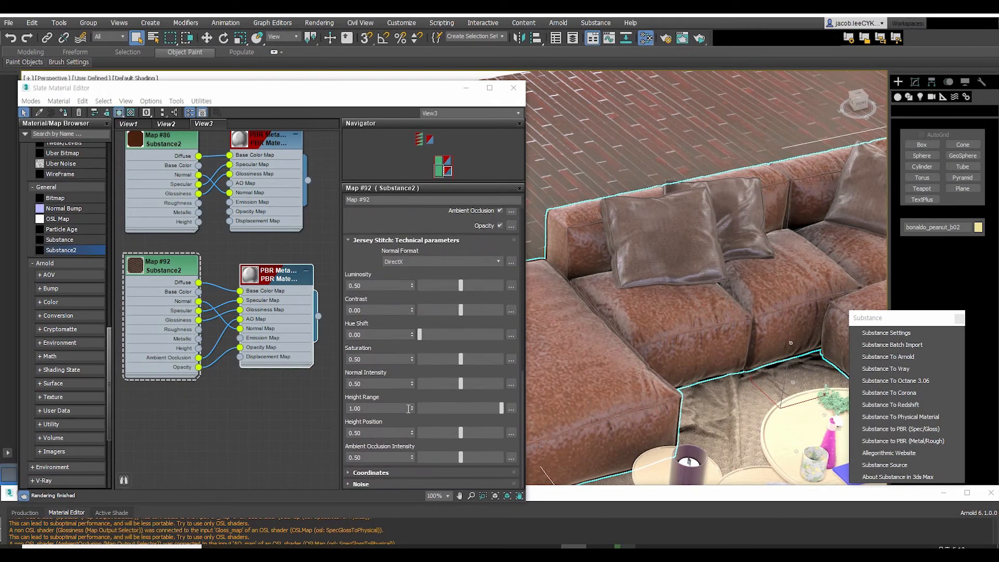
left_click(385, 474)
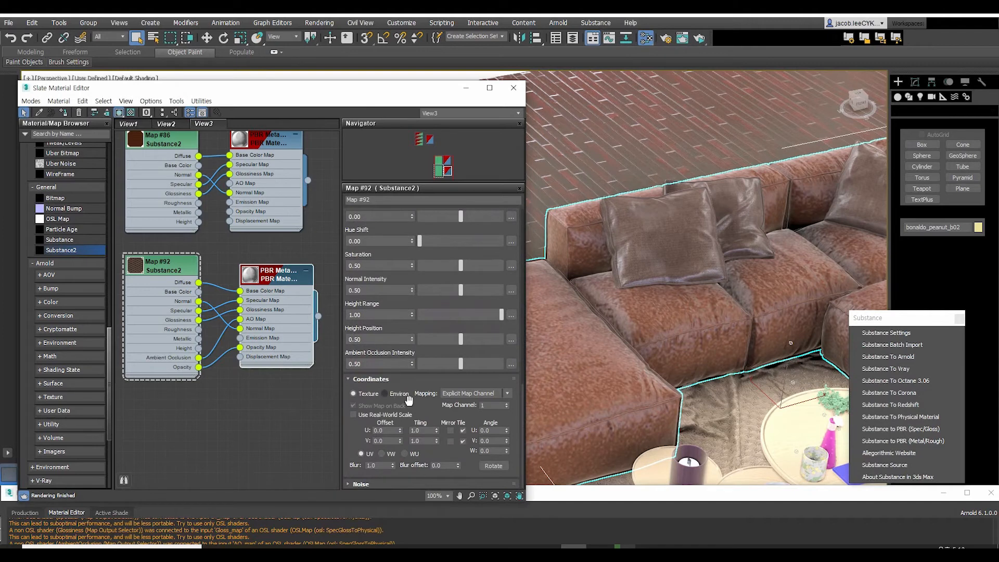
double_click(419, 431)
type("2")
left_click_drag(427, 441, 398, 440)
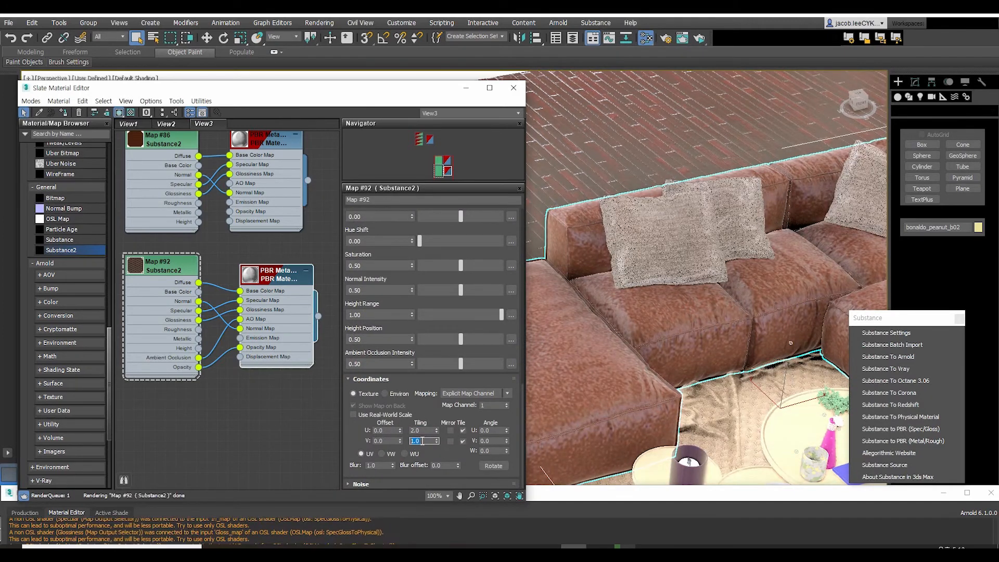
type("2")
key("Tab")
scroll(677, 312, "up", 10)
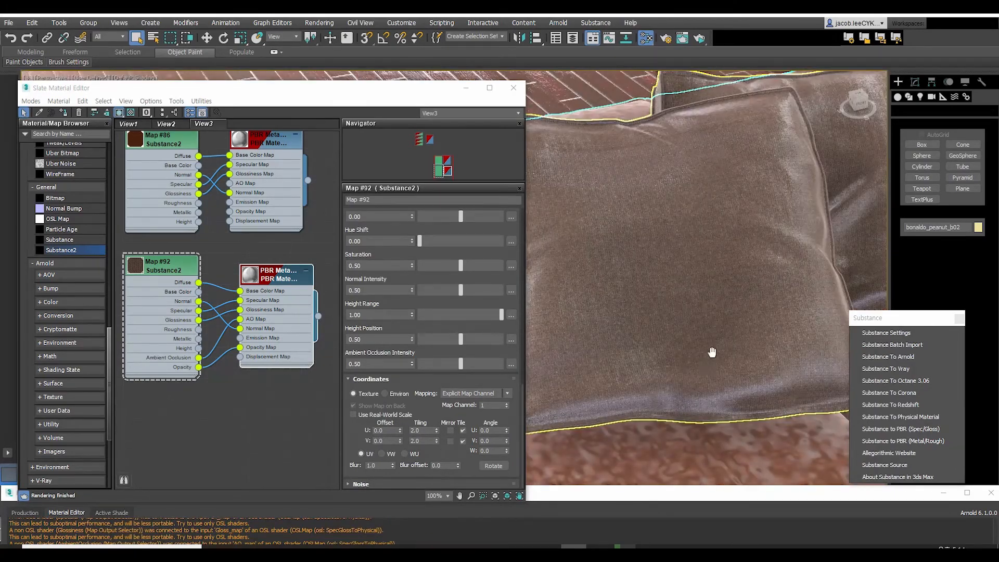
scroll(711, 352, "up", 8)
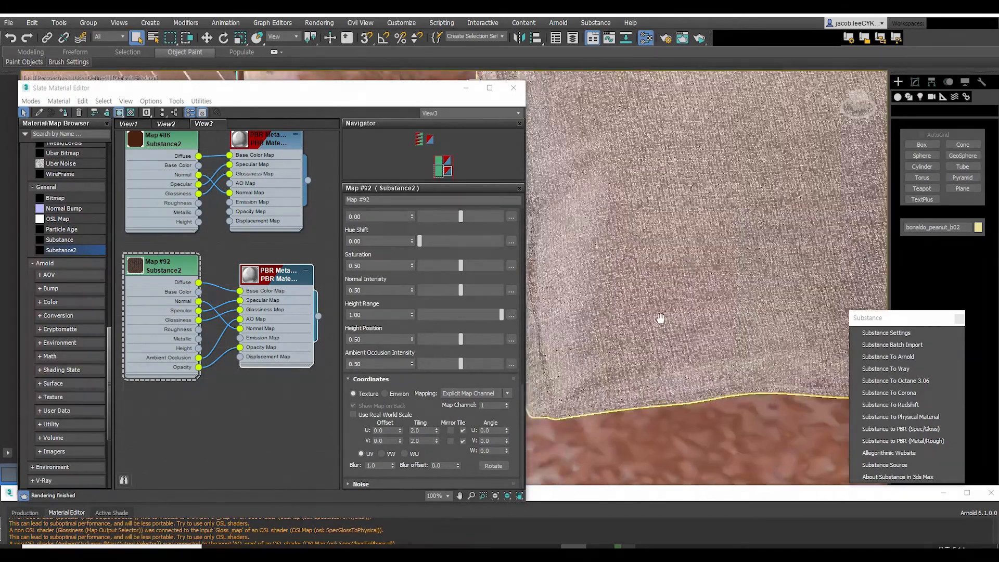
middle_click_drag(660, 318, 779, 318, "alt")
scroll(781, 318, "down", 4)
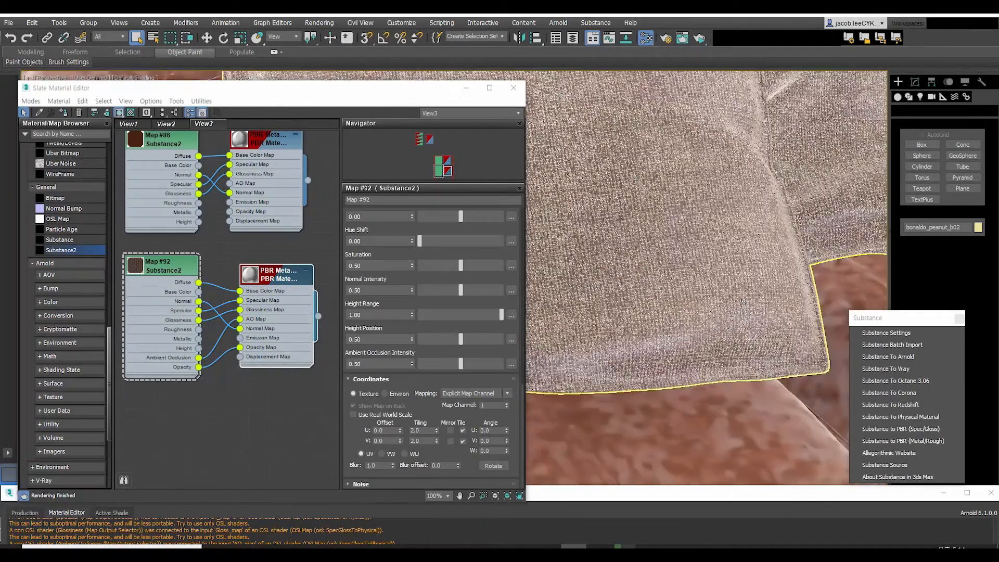
middle_click_drag(796, 276, 791, 288, "alt")
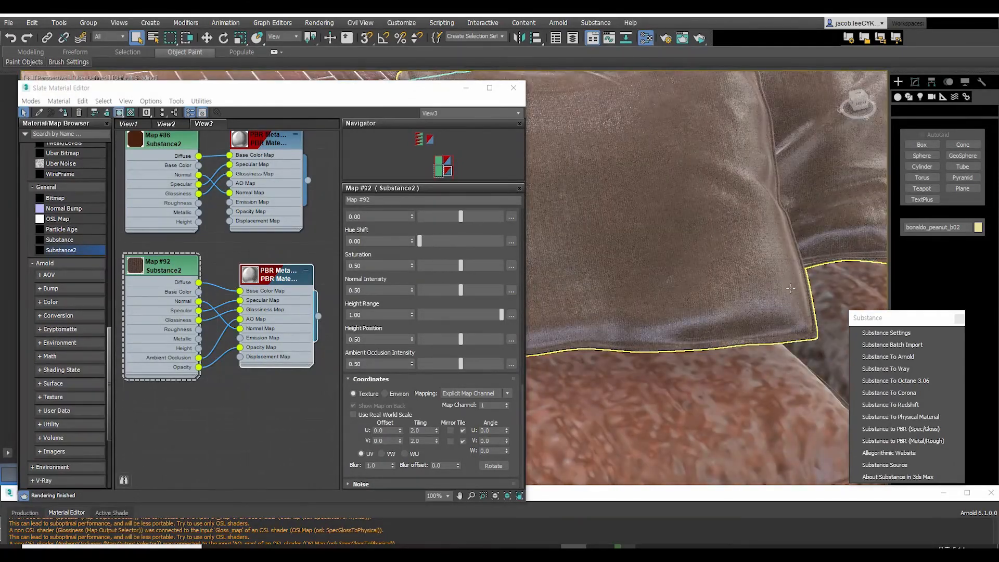
Try the jersey stitch with a Normal Intensity of 0.11 and return it to 0.5.
scroll(760, 290, "down", 5)
scroll(394, 334, "up", 4)
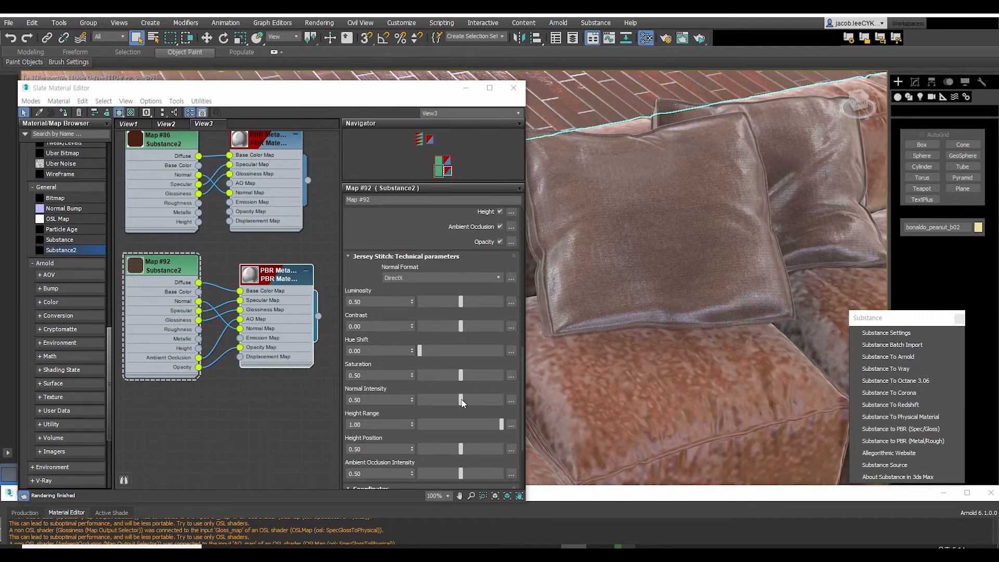
left_click_drag(461, 401, 429, 402)
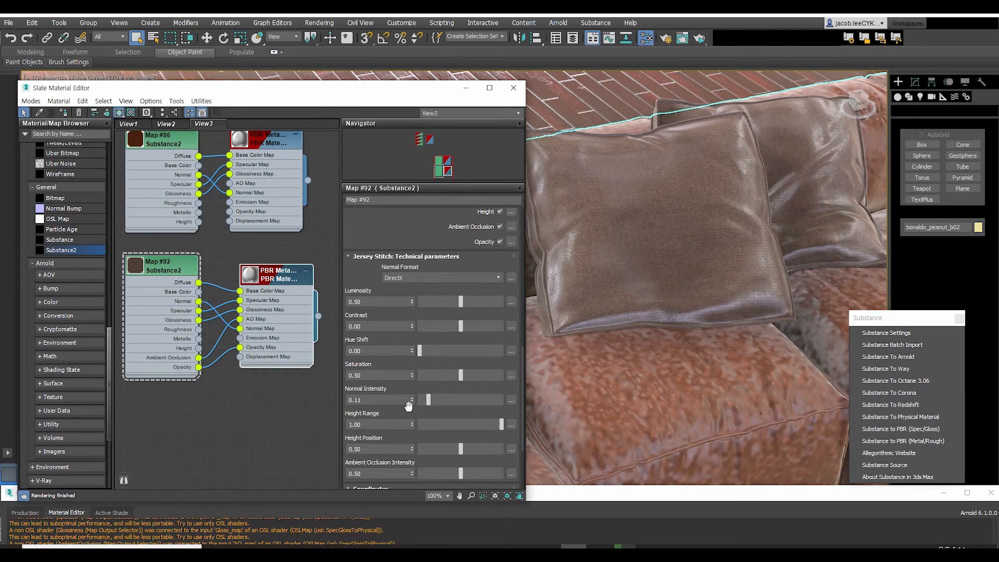
double_click(375, 399)
type("0.5")
key("Return")
Try the jersey stitch's Ambient Occlusion Intensity at 0.00 and 1.00 and return it to 0.5.
scroll(410, 406, "down", 4)
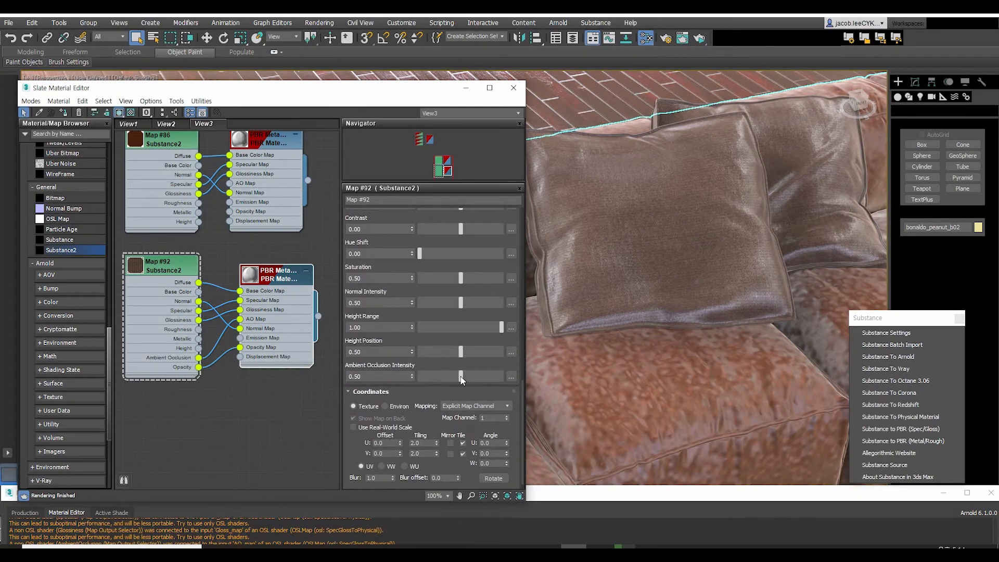
left_click_drag(447, 373, 419, 374)
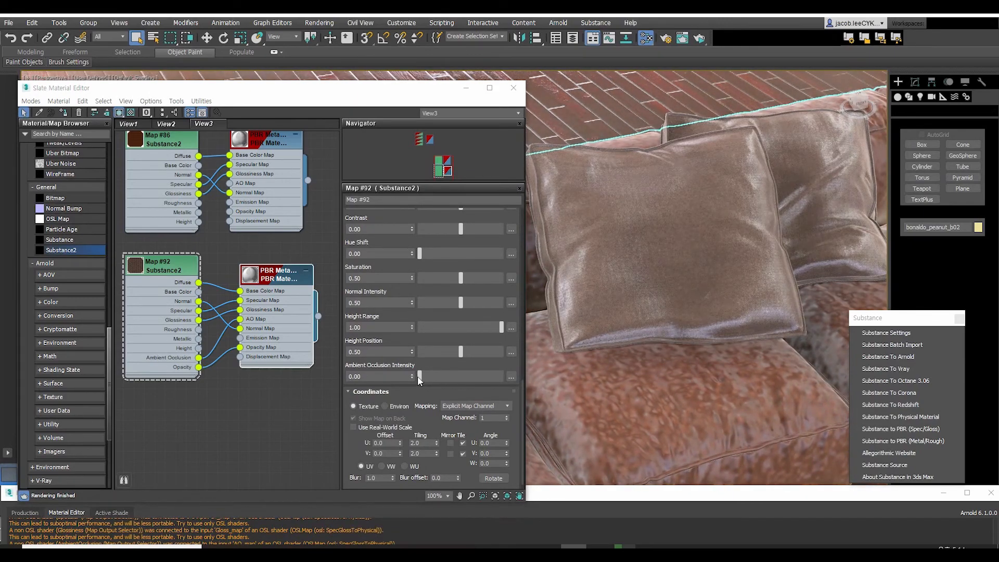
left_click_drag(419, 377, 502, 380)
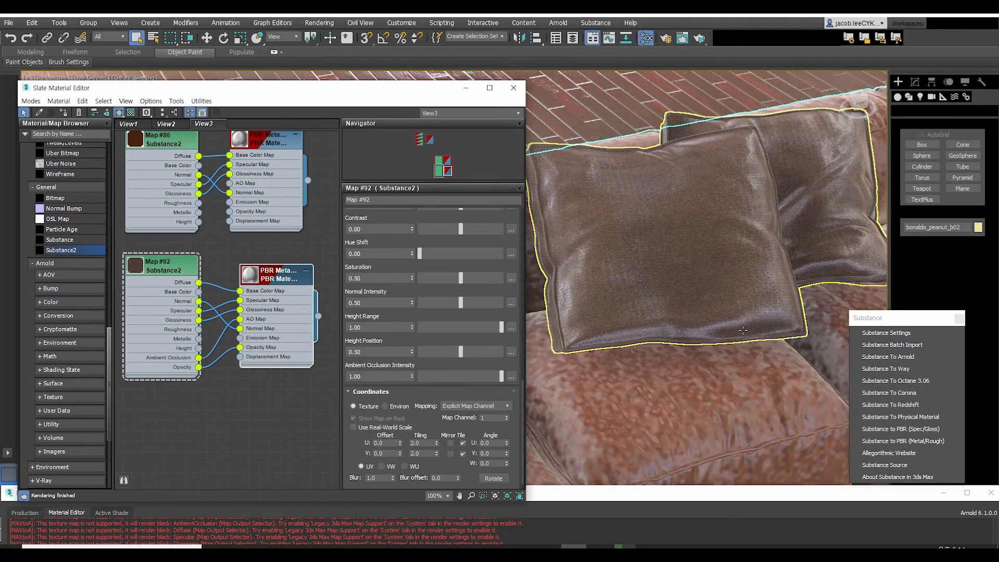
left_click(381, 377)
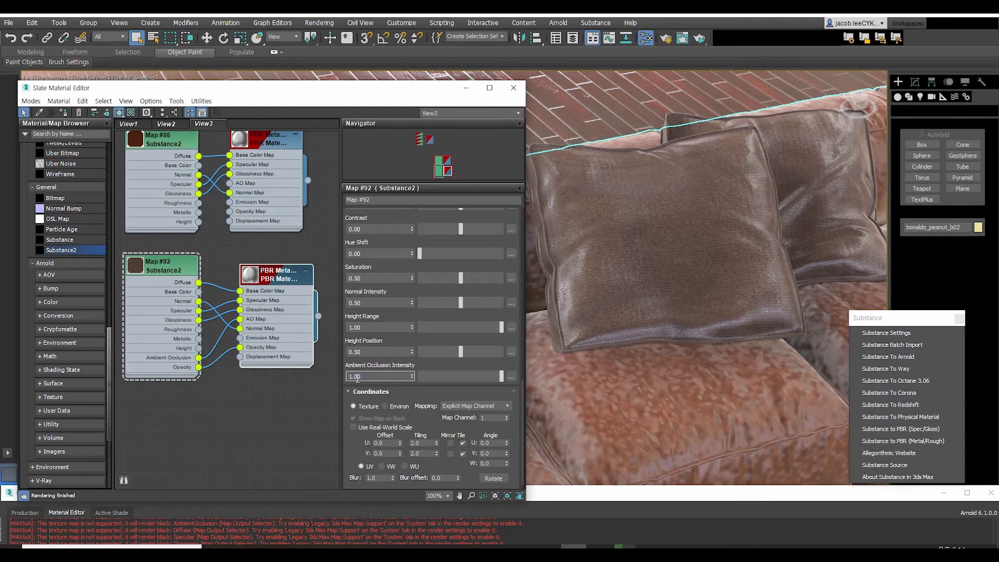
type("0.5")
key("Return")
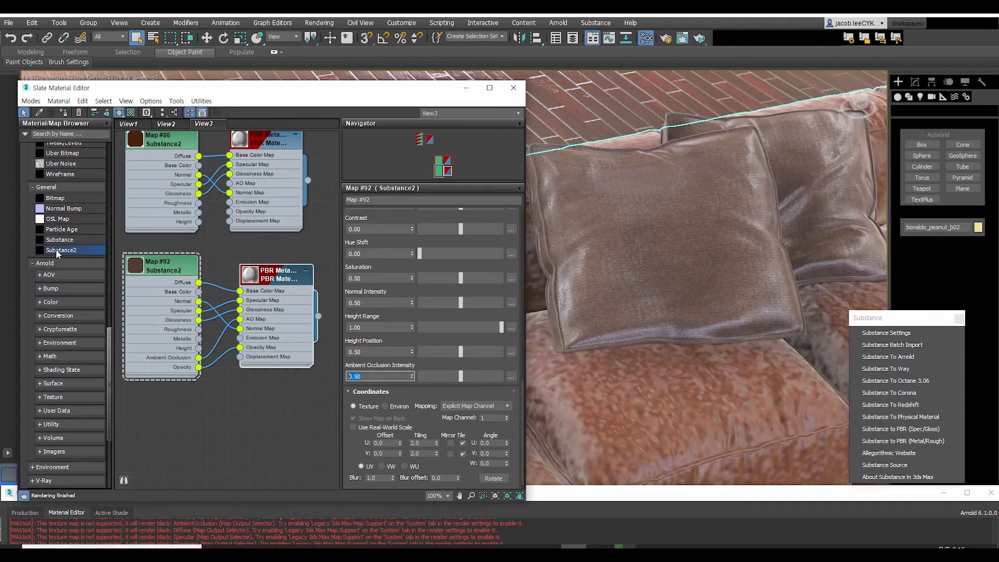
Add a new Substance2 map below the jersey stitch nodes and load swamp_stream_ground.sbsar into it.
left_click_drag(55, 250, 156, 419)
middle_click_drag(169, 402, 181, 331)
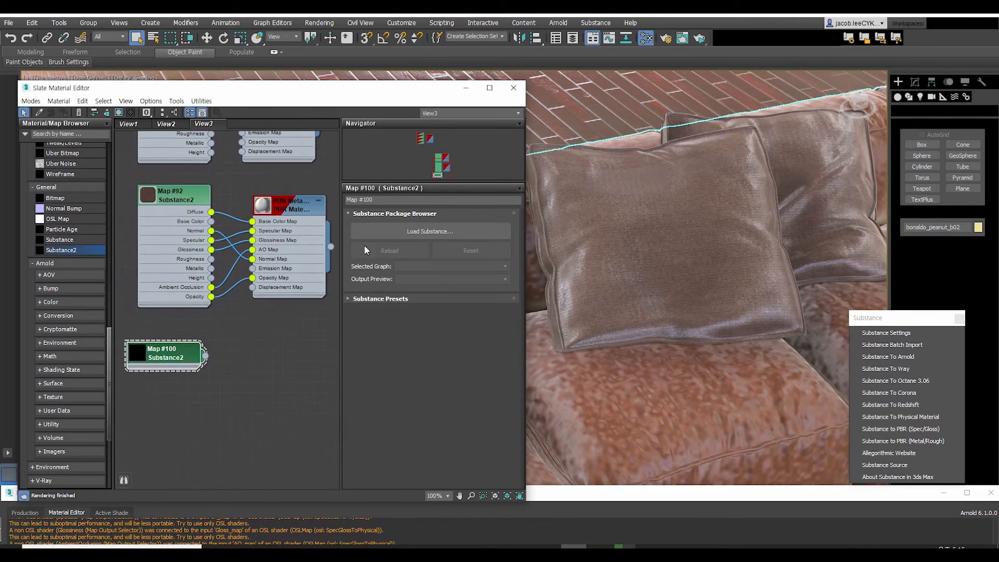
left_click(416, 231)
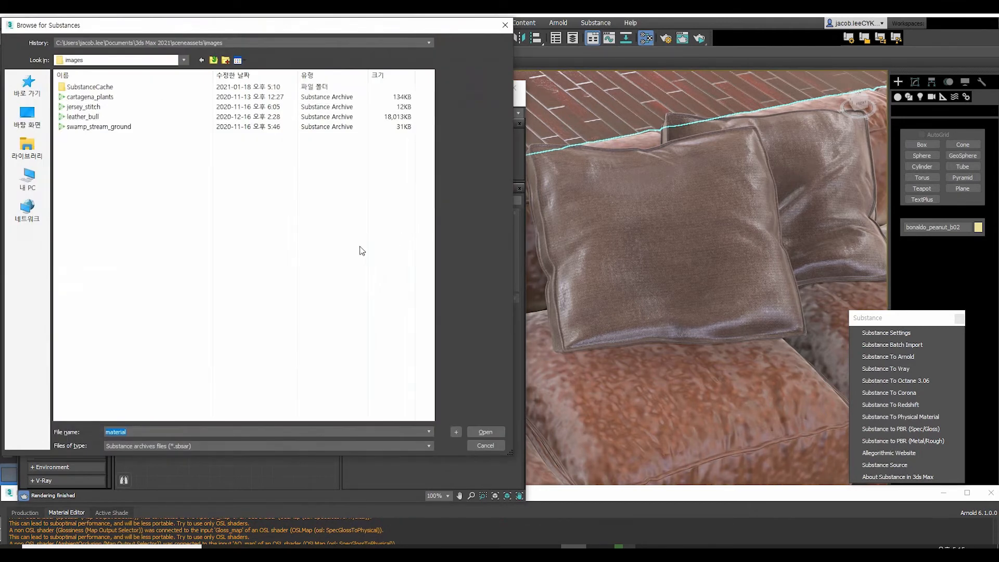
left_click(127, 128)
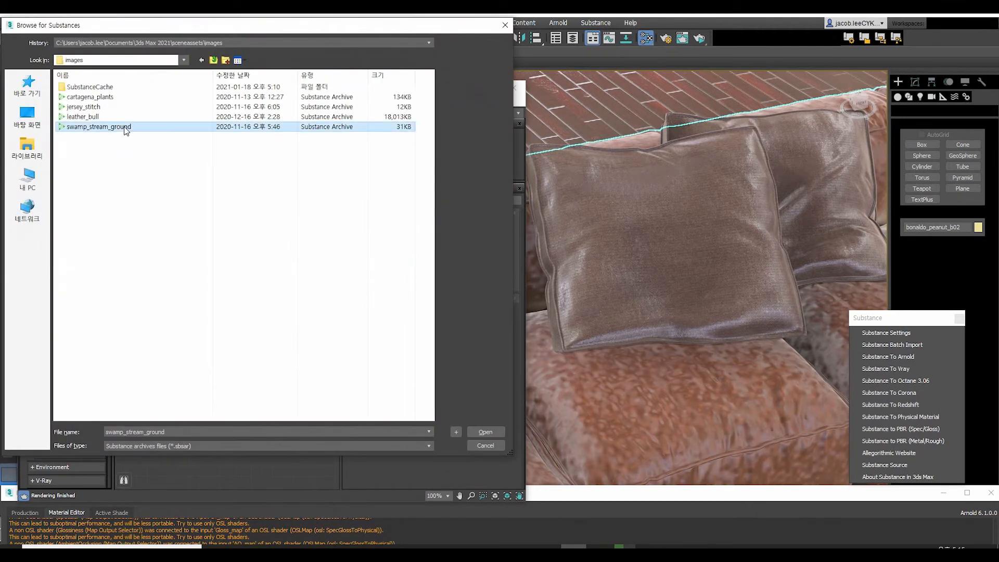
left_click(492, 432)
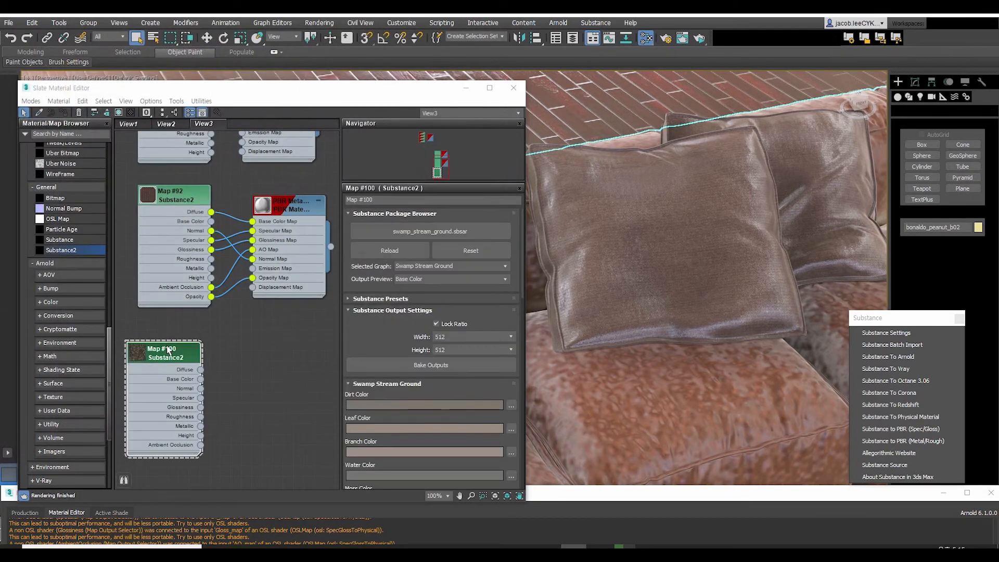
left_click_drag(168, 349, 175, 339)
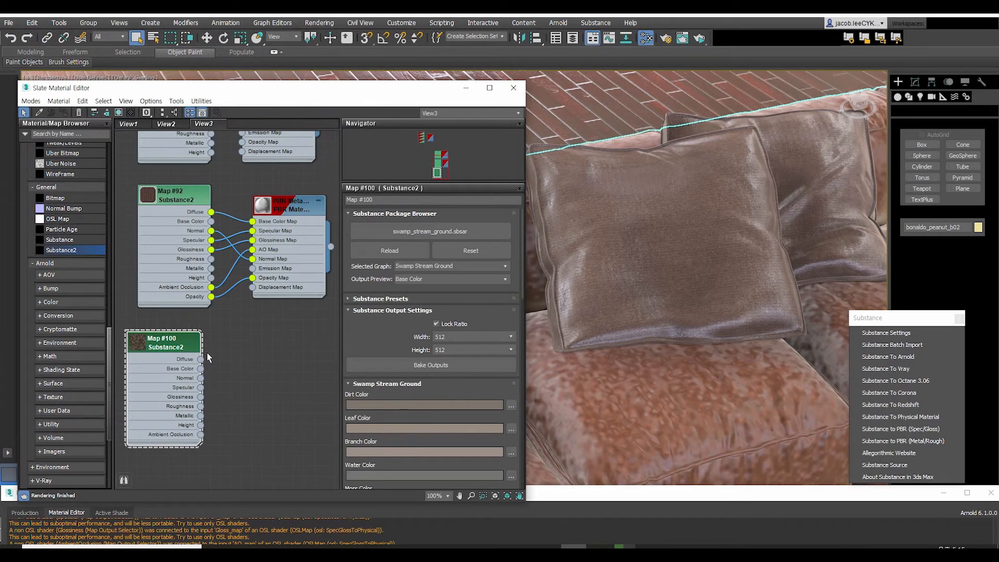
Convert the swamp stream ground map with Substance to PBR (Metal/Rough) and check the resulting node connections.
left_click(894, 320)
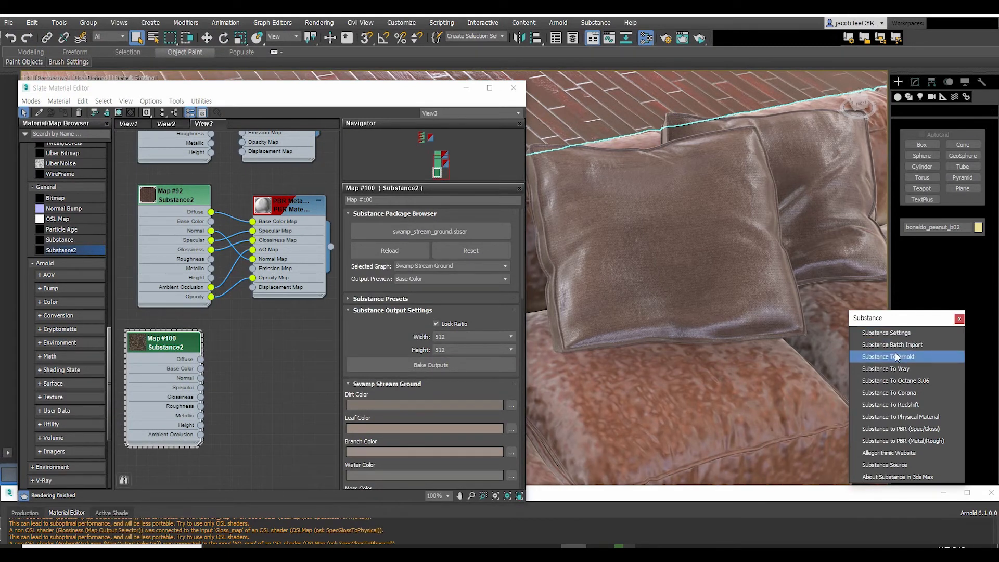
left_click(923, 443)
middle_click_drag(263, 366, 225, 369)
scroll(225, 369, "down", 10)
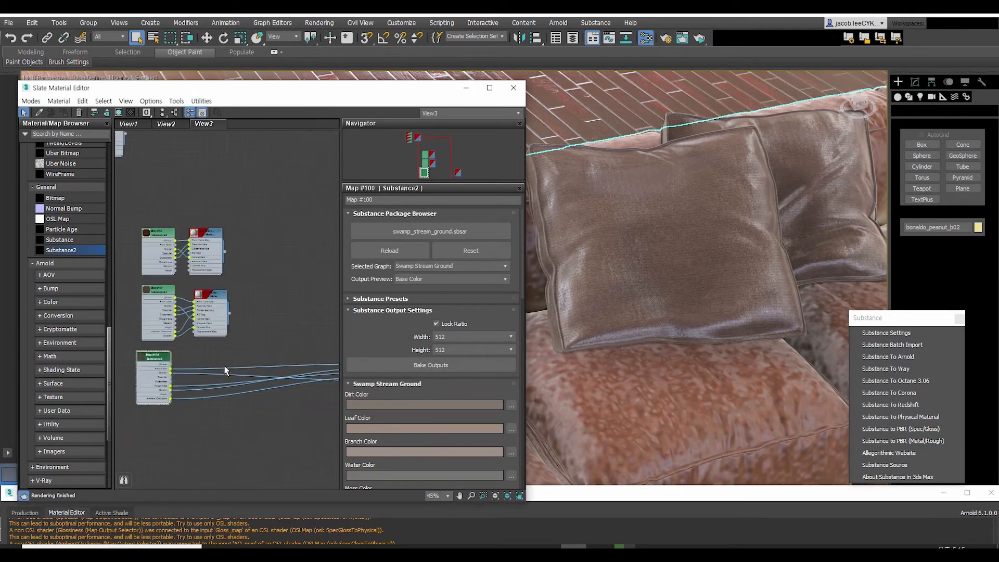
scroll(208, 366, "up", 10)
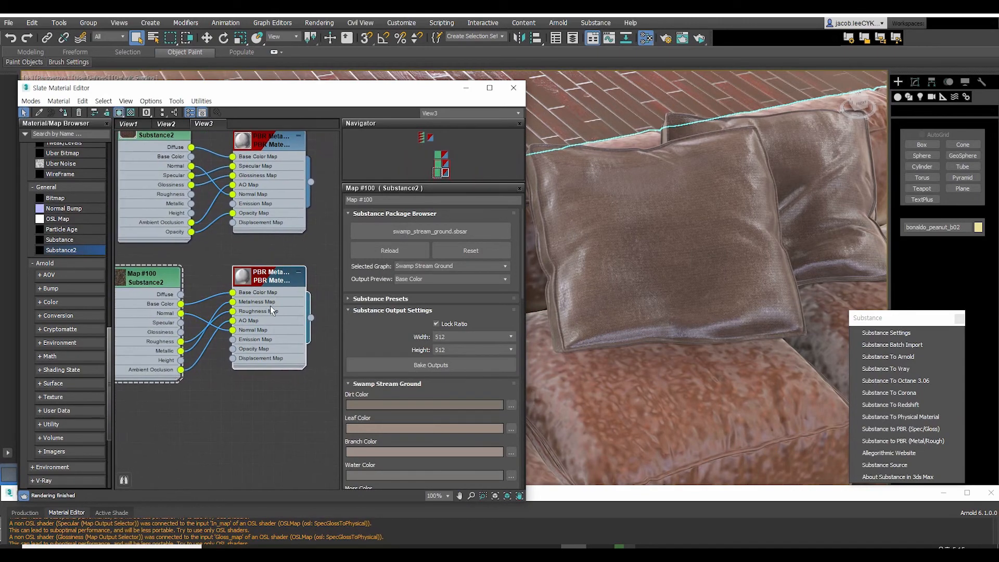
scroll(684, 228, "down", 8)
scroll(684, 227, "up", 8)
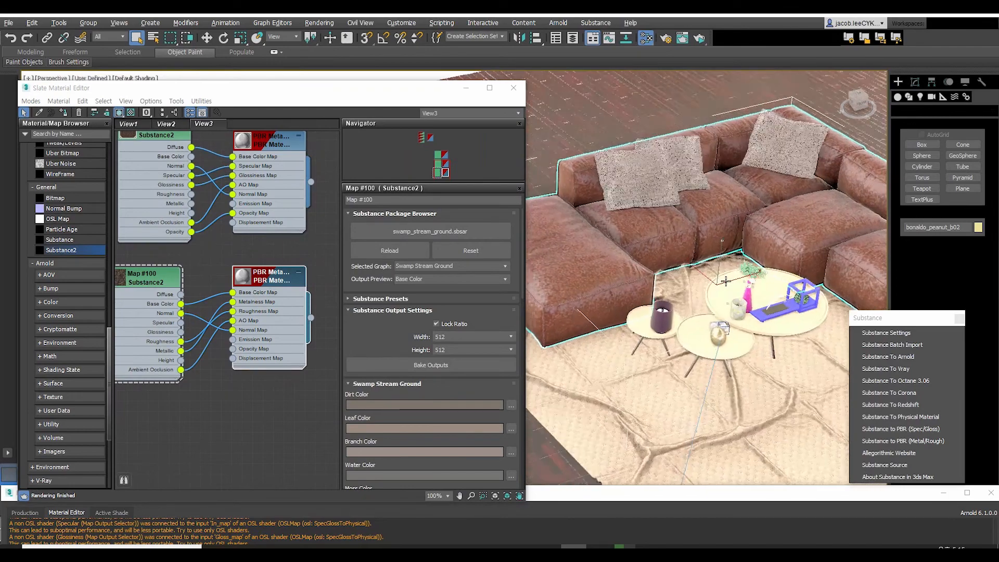
Assign the swamp stream ground PBR material to the pink vase on the large round table.
scroll(715, 256, "up", 5)
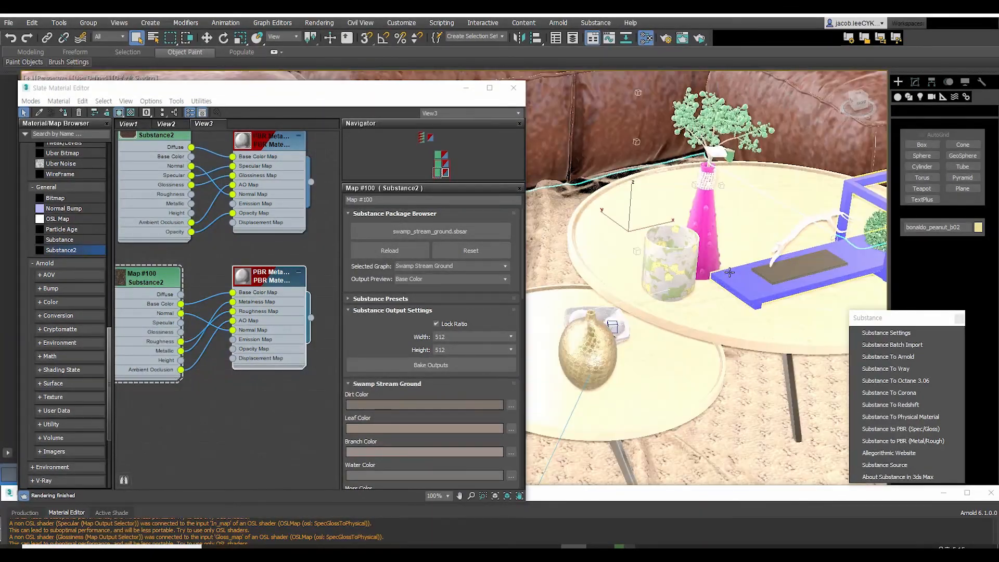
left_click_drag(311, 319, 711, 218)
scroll(710, 218, "up", 5)
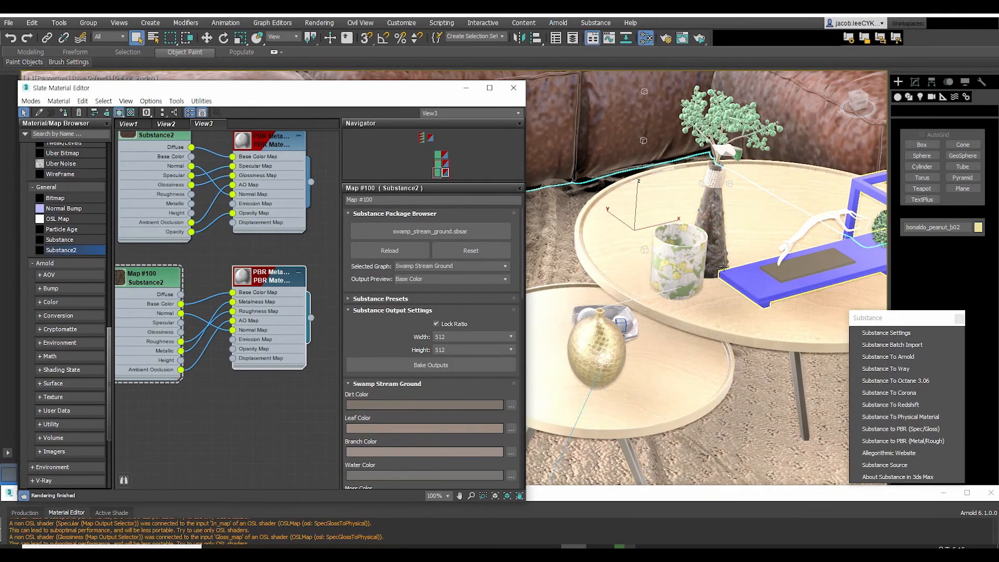
scroll(747, 274, "up", 3)
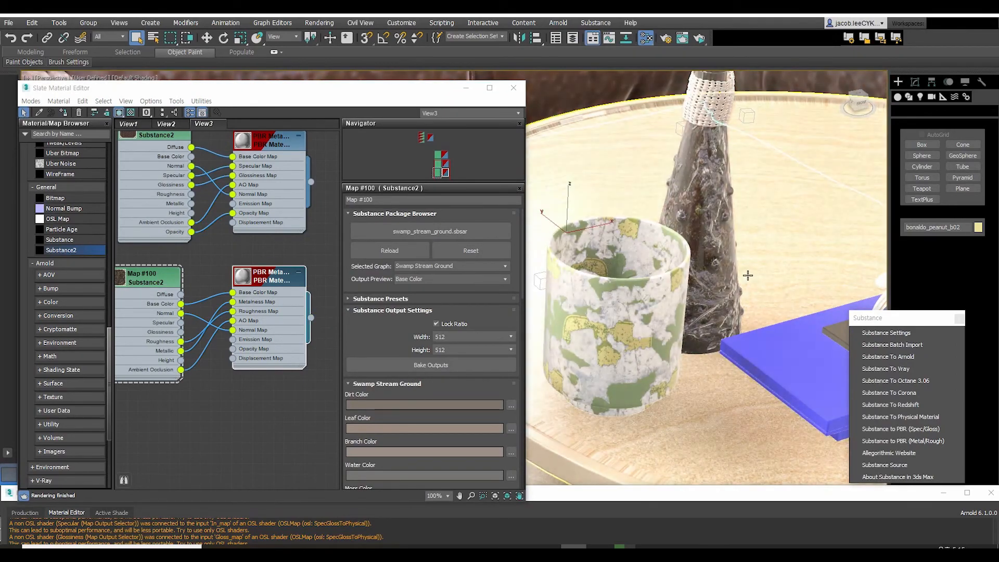
Assign the swamp stream ground PBR material to the golden gourd-shaped ornament on the smaller round table.
scroll(748, 274, "down", 6)
middle_click_drag(747, 274, 439, 263, "alt")
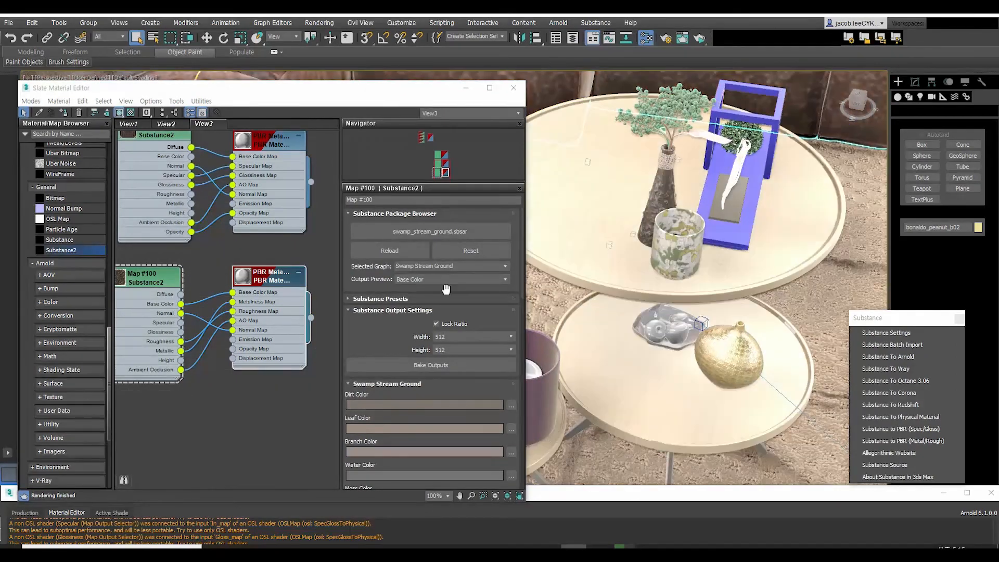
left_click_drag(311, 317, 730, 367)
middle_click_drag(731, 368, 727, 358, "alt")
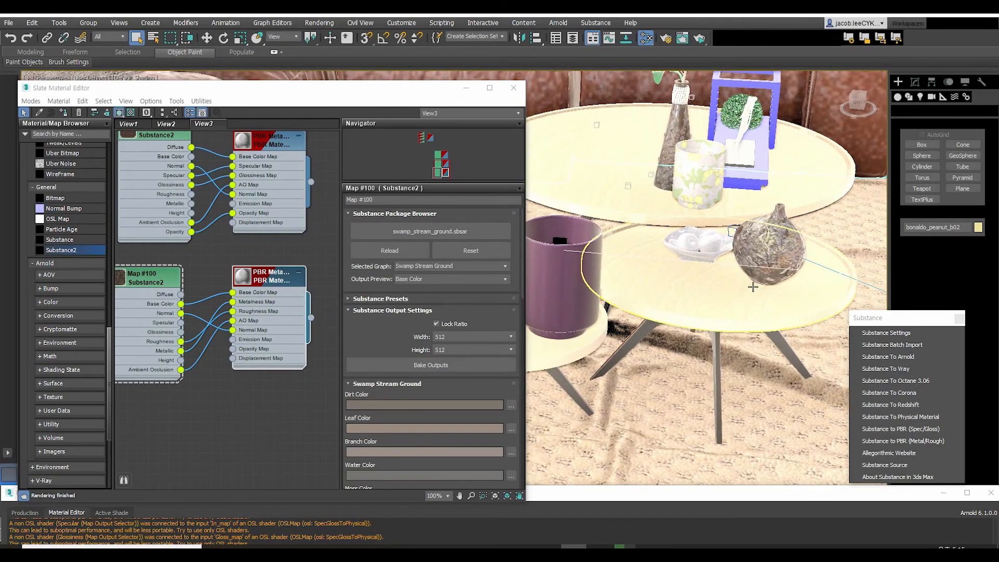
Inspect the textured ornaments on the tables and review the swamp stream ground map's color, roughness, water, moss and channel parameters.
scroll(768, 305, "up", 5)
scroll(769, 304, "down", 9)
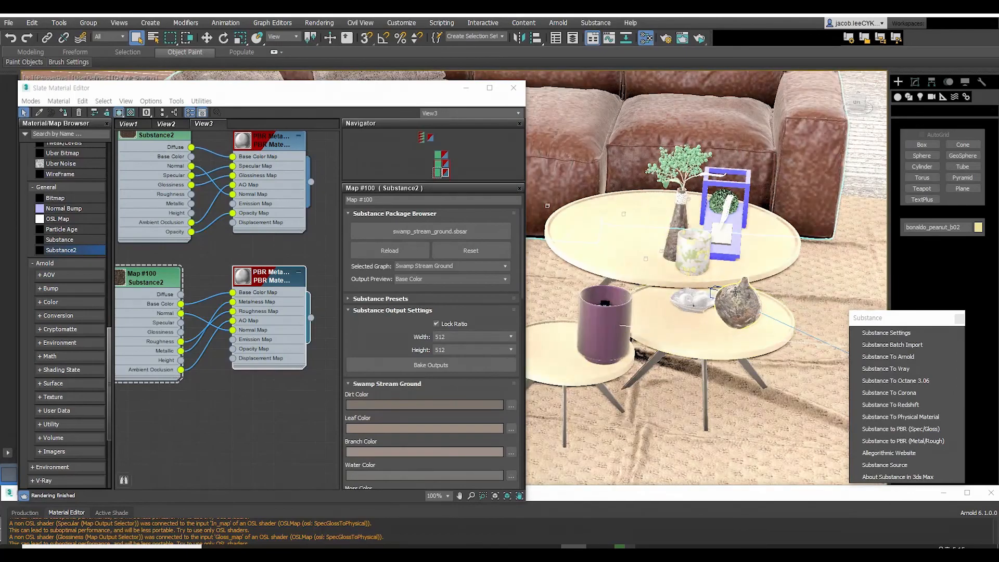
middle_click_drag(769, 302, 744, 306, "alt")
scroll(744, 306, "up", 2)
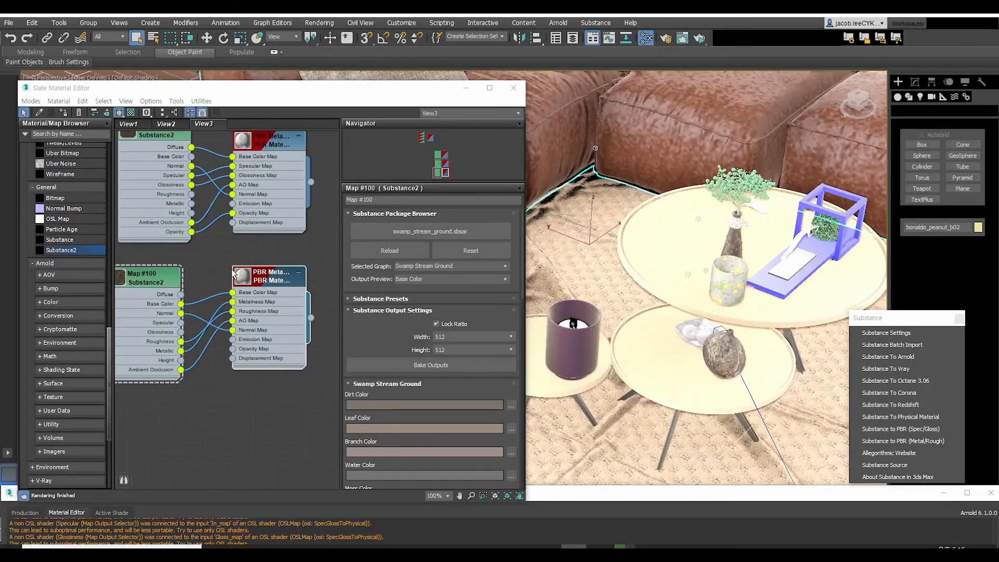
scroll(433, 326, "down", 1)
scroll(405, 326, "down", 3)
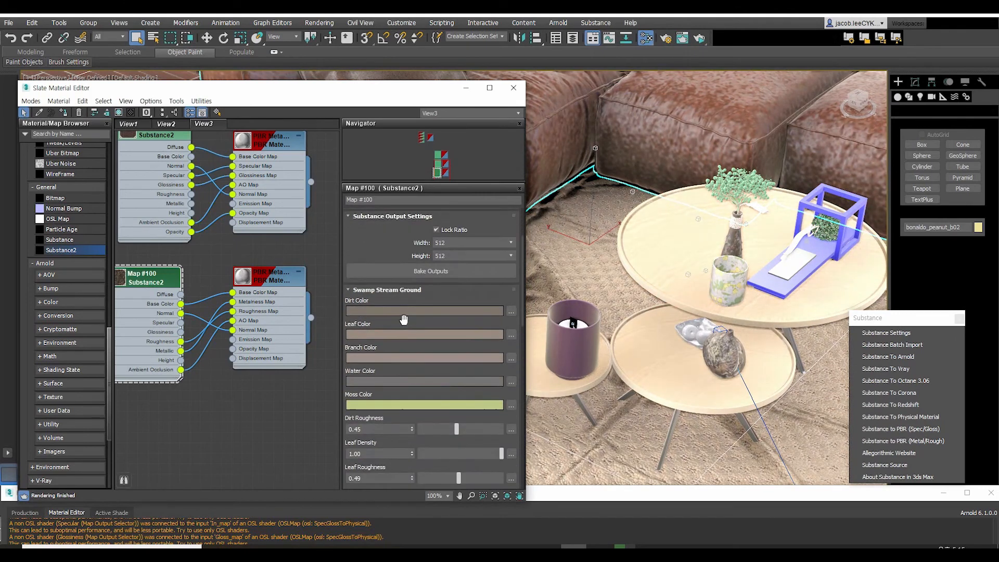
scroll(403, 312, "up", 2)
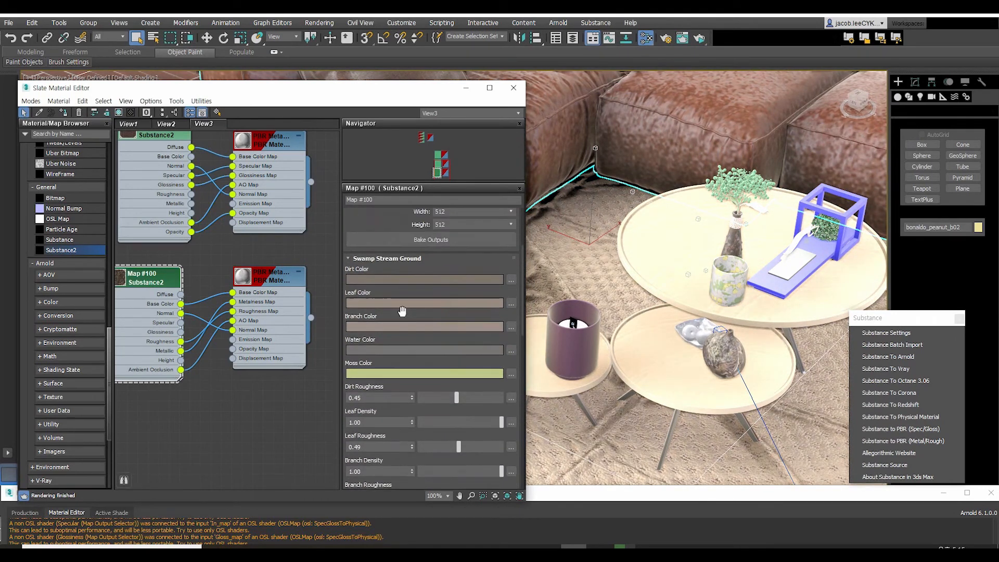
scroll(408, 312, "down", 2)
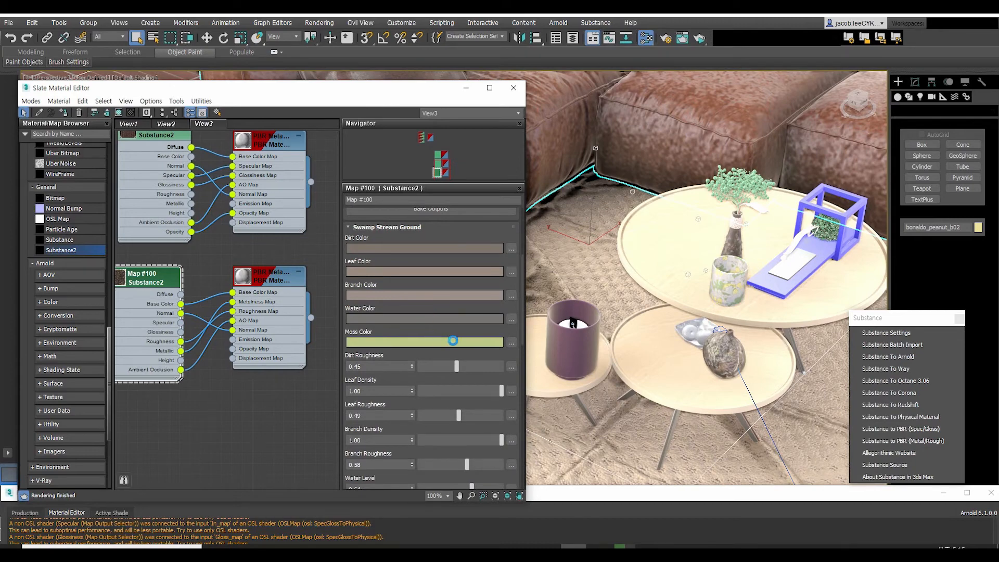
scroll(432, 348, "down", 5)
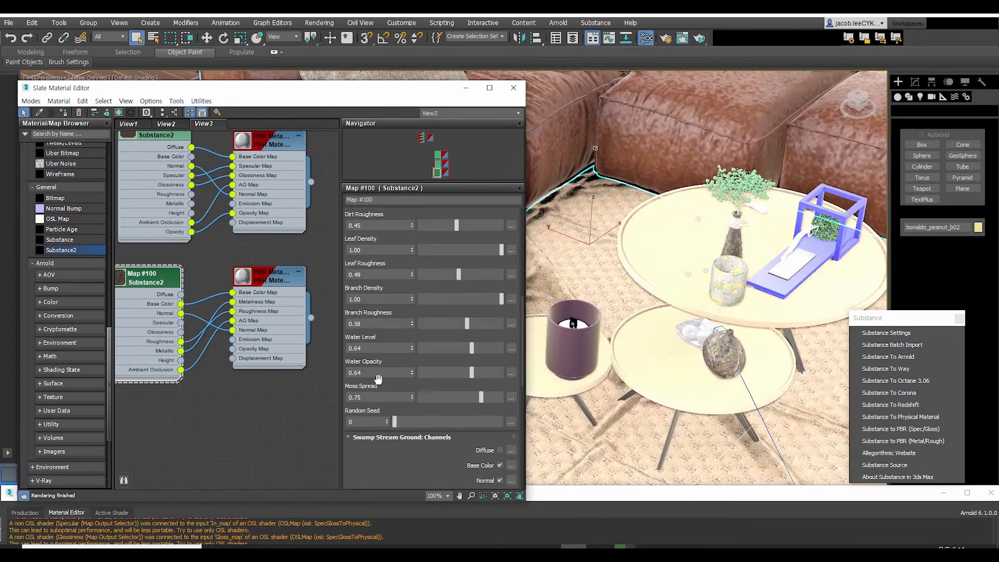
scroll(392, 374, "down", 2)
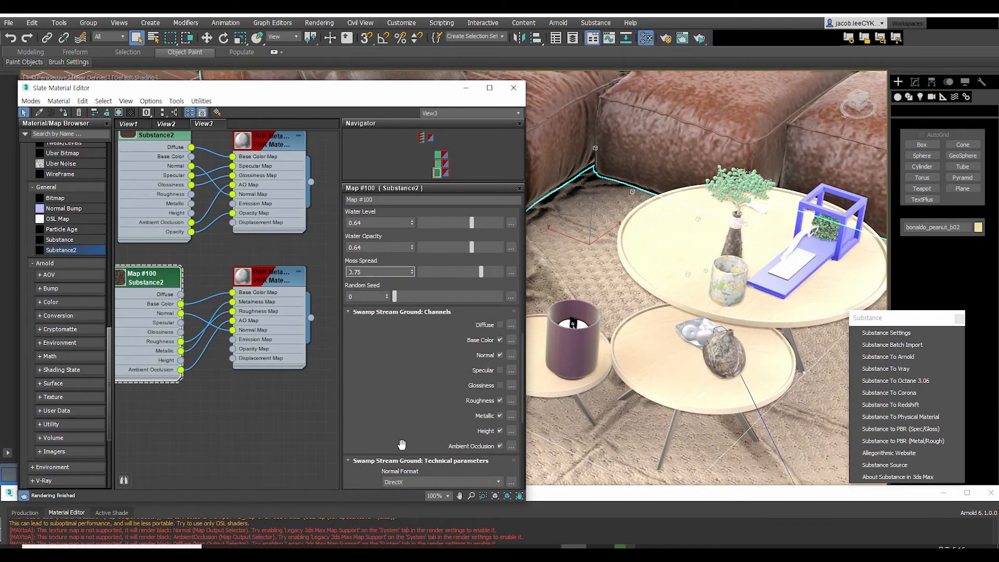
left_click_drag(404, 446, 402, 415)
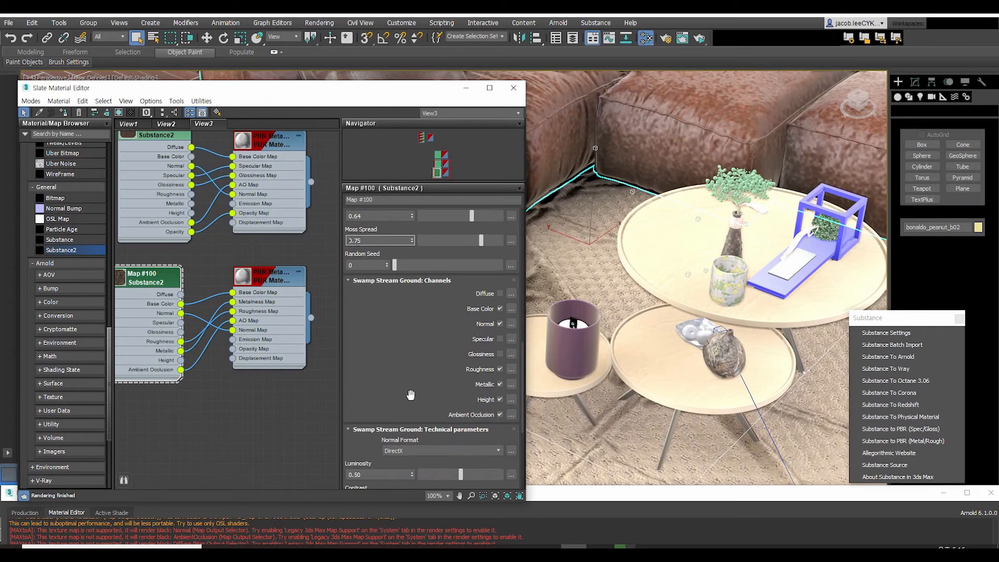
scroll(410, 395, "up", 6)
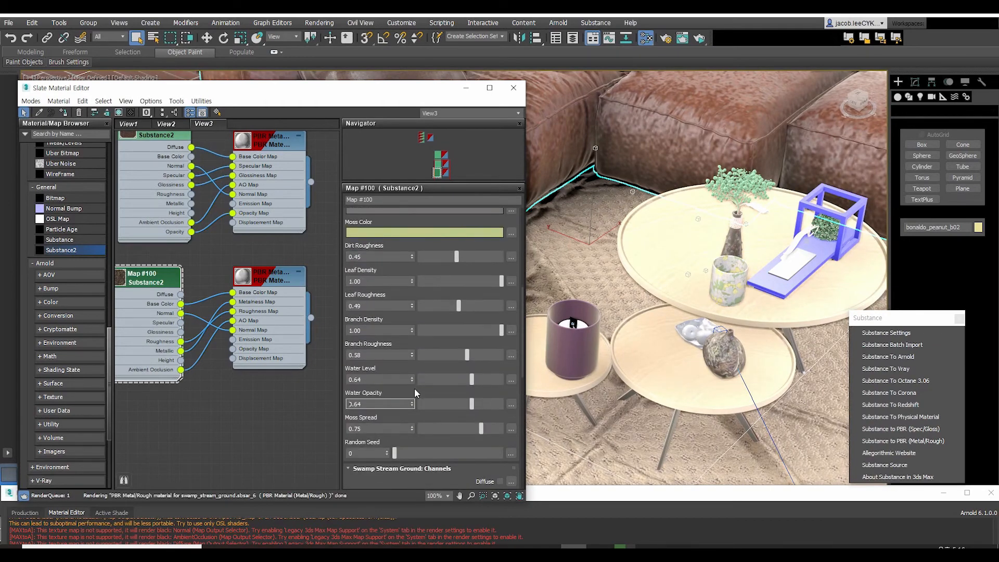
scroll(415, 390, "up", 8)
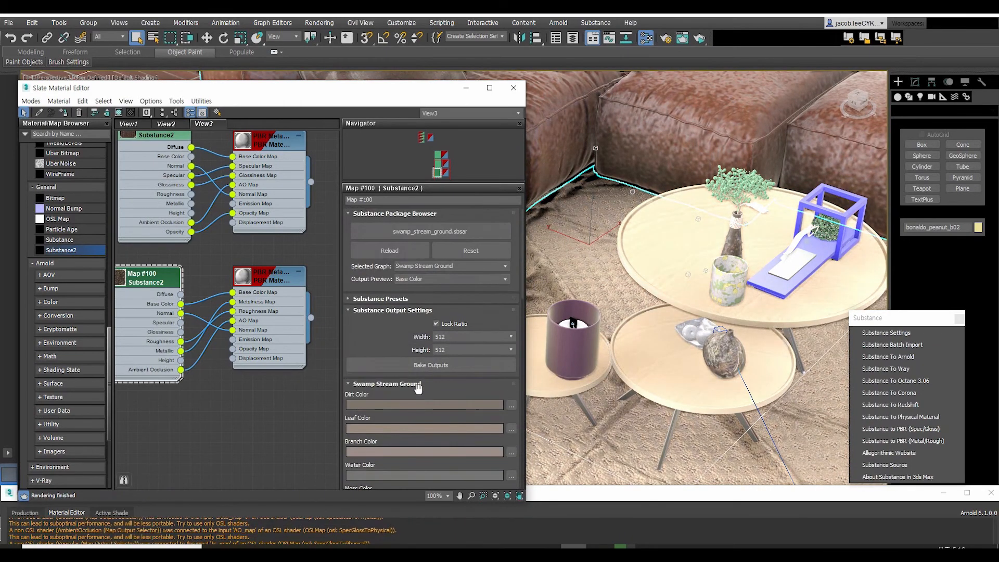
Bake the swamp stream ground map's outputs as JPEG images into the sofa_finale map folder and check the baked files.
left_click(390, 366)
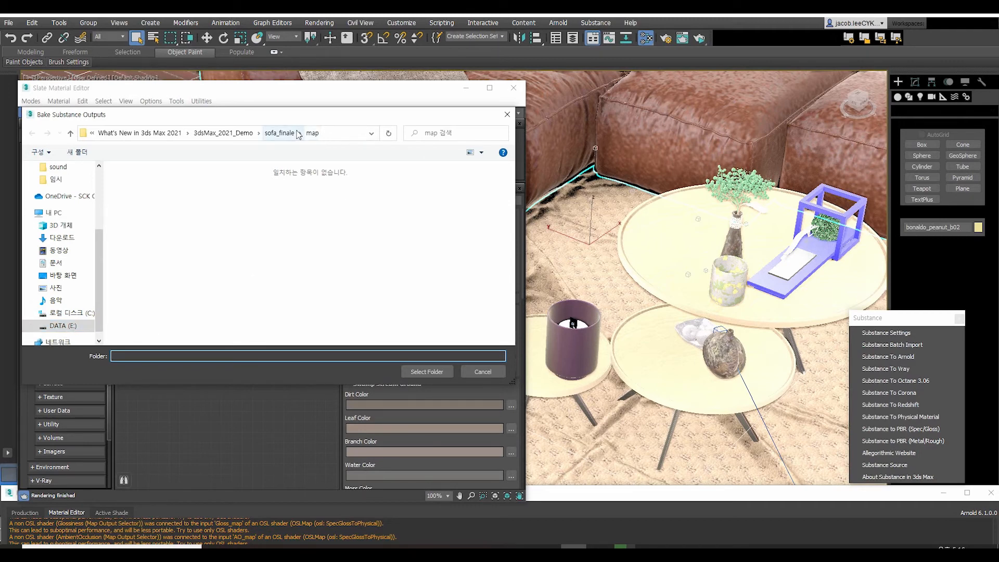
left_click(416, 371)
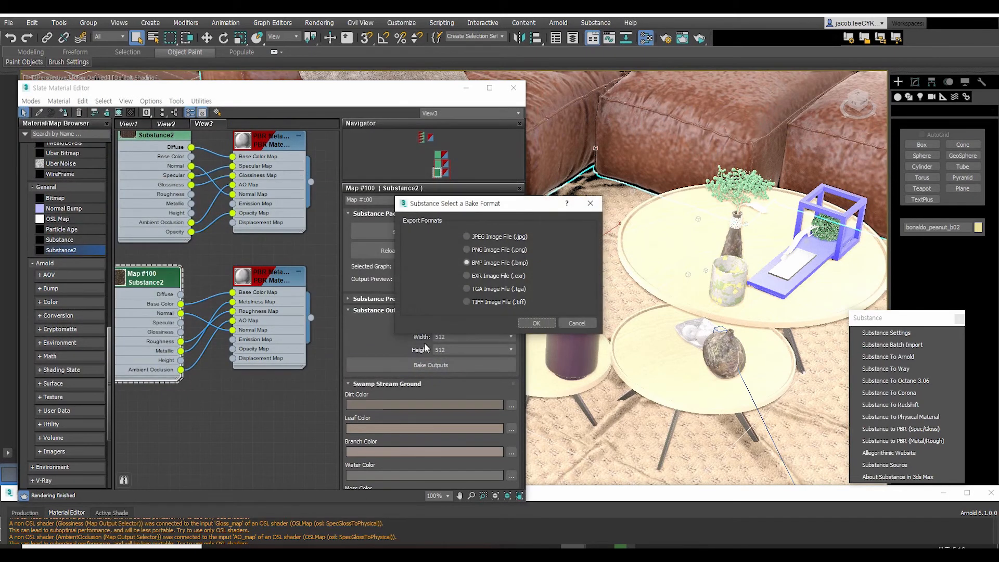
left_click(487, 237)
left_click(536, 323)
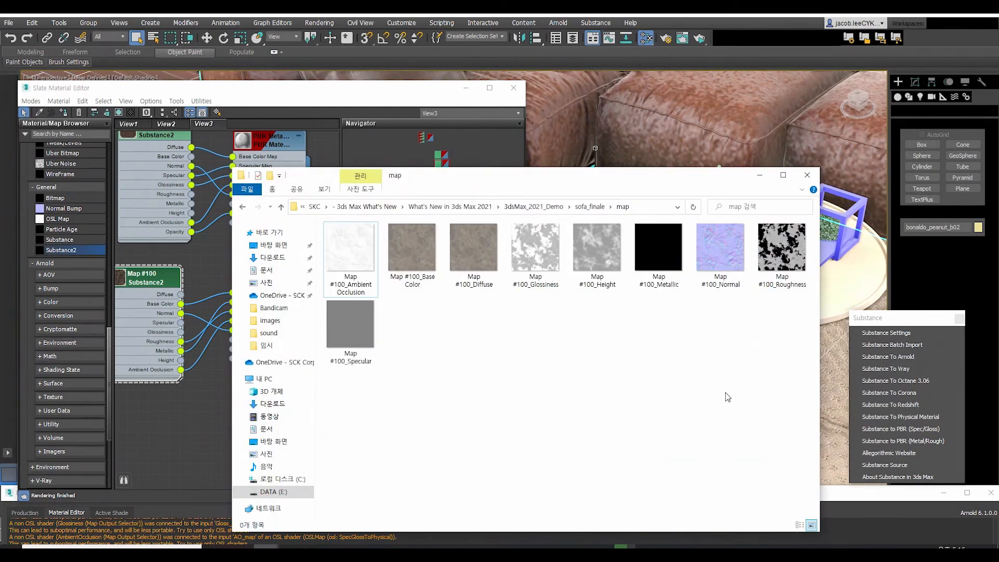
left_click_drag(573, 189, 532, 154)
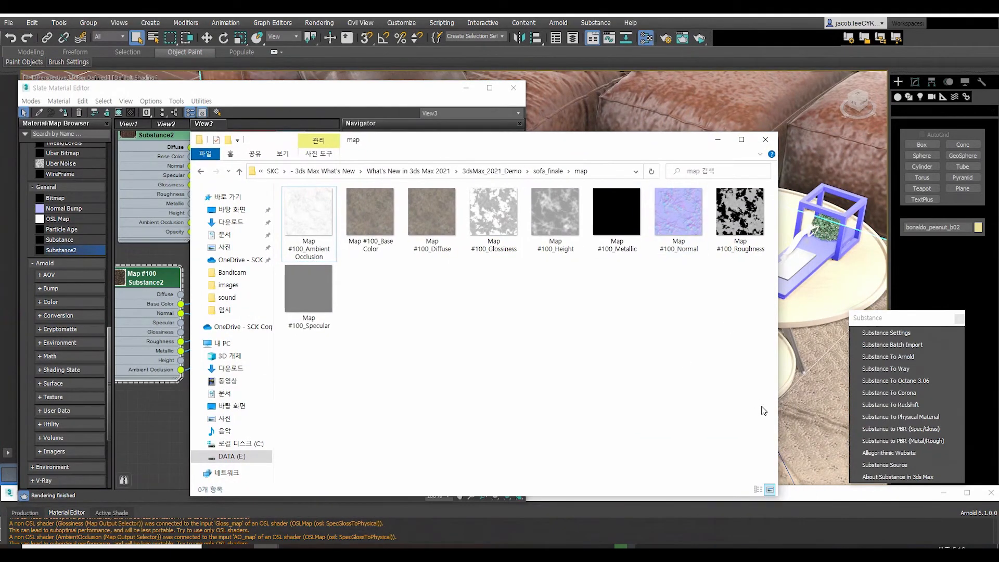
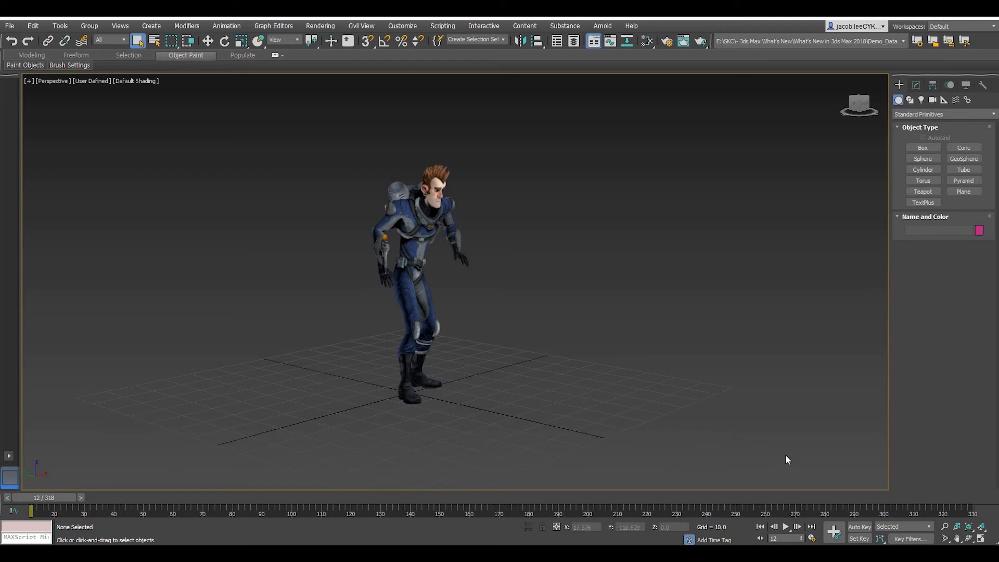
Play the blue-suited character's animation and stop it near the end of the timeline.
left_click(784, 527)
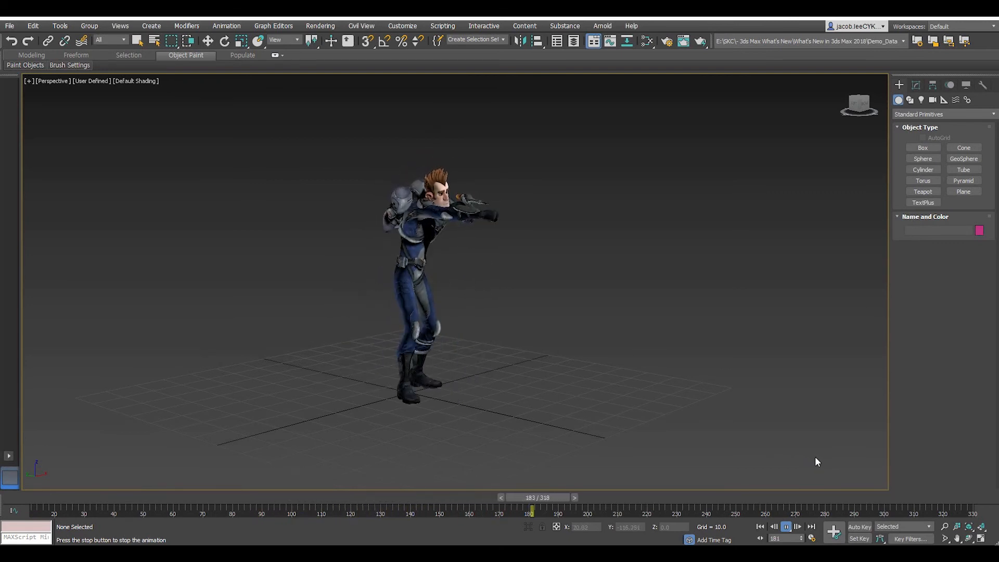
left_click(784, 527)
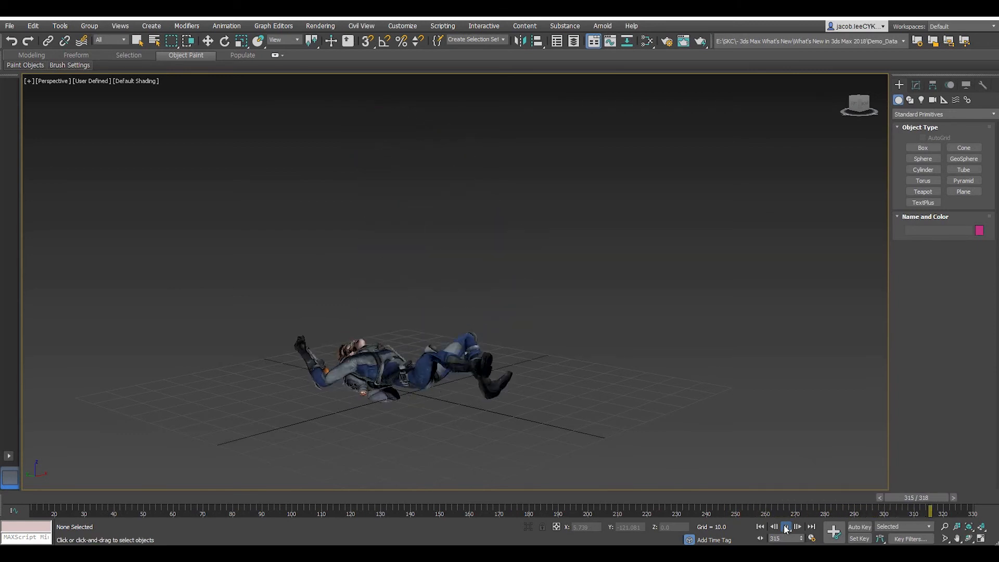
Start an Autodesk FBX export of the character scene under the file name ddd to reach its export options.
left_click(9, 27)
mouse_move(53, 180)
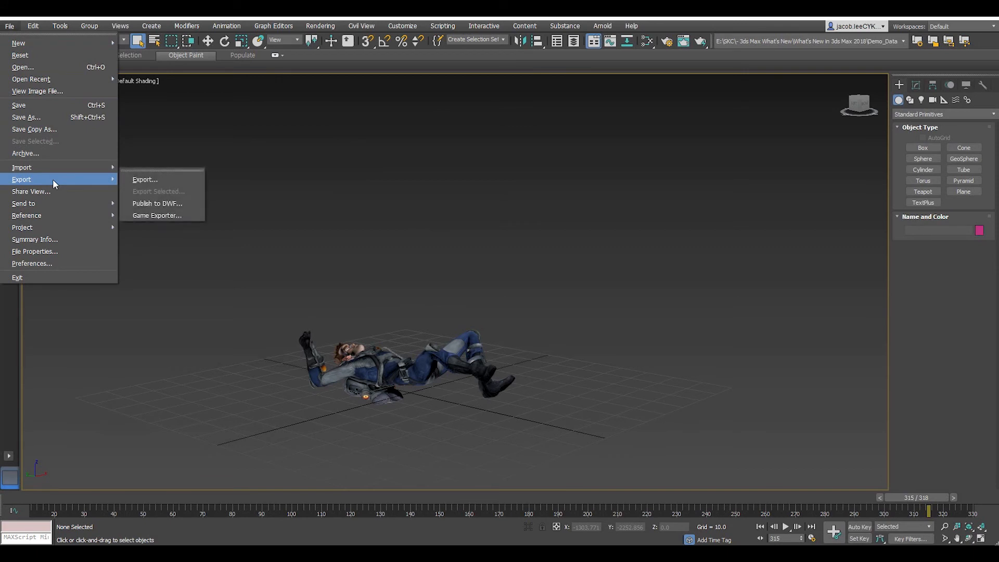
left_click(172, 180)
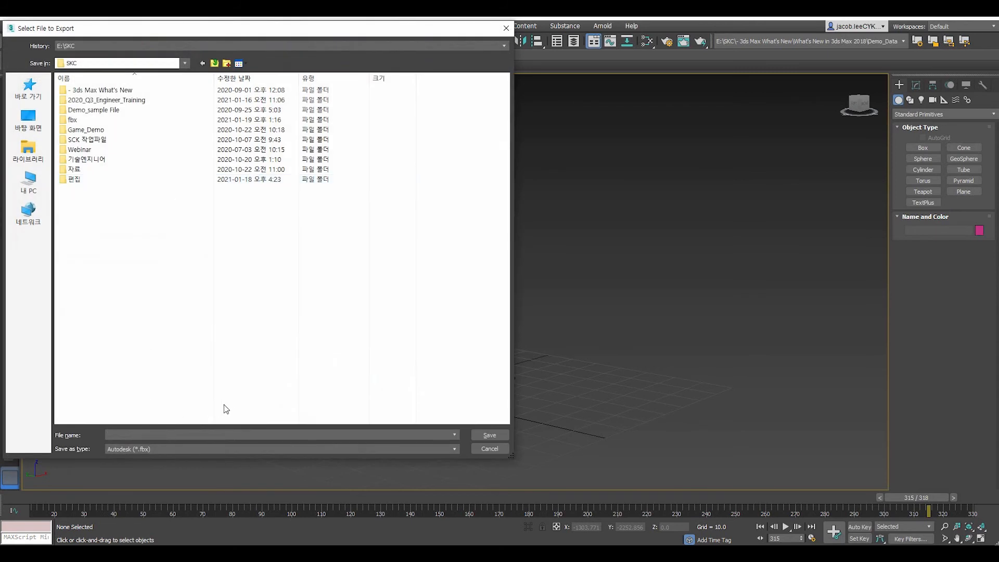
type("ddd")
left_click(483, 435)
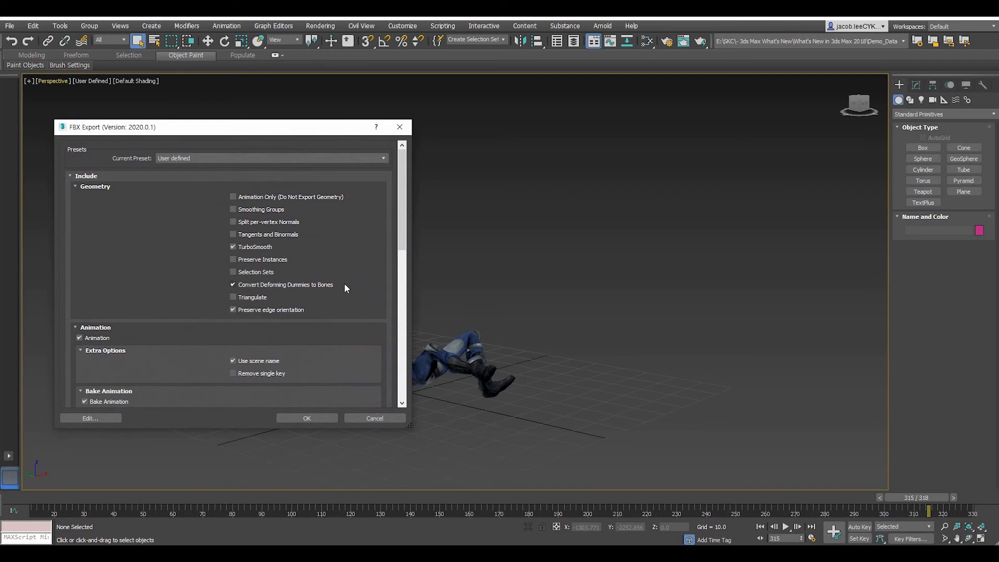
Review the FBX export options for geometry, baked animation, deformations, curve filters, embedded media and file format, and cancel the export.
scroll(345, 285, "down", 5)
scroll(344, 311, "down", 8)
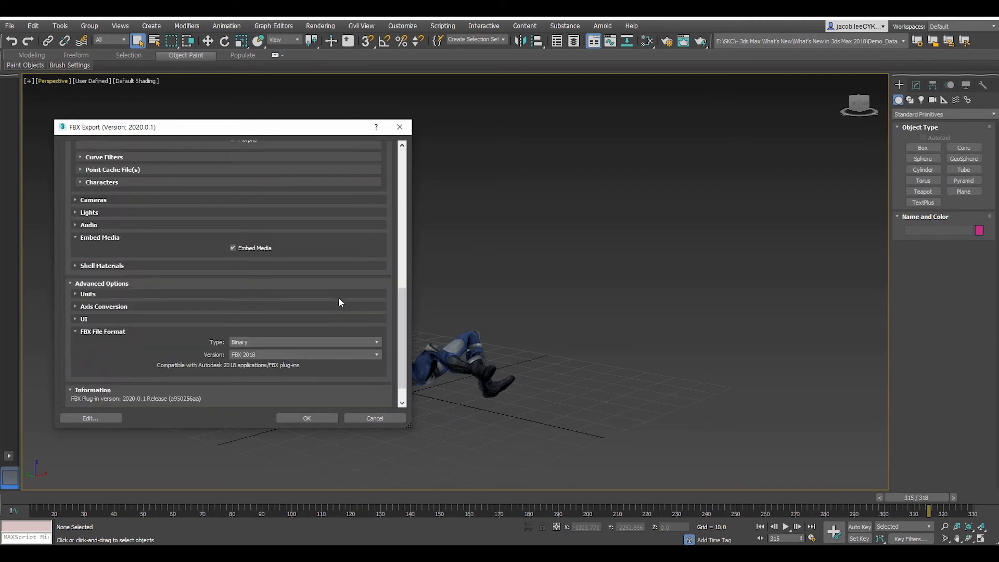
scroll(338, 302, "up", 5)
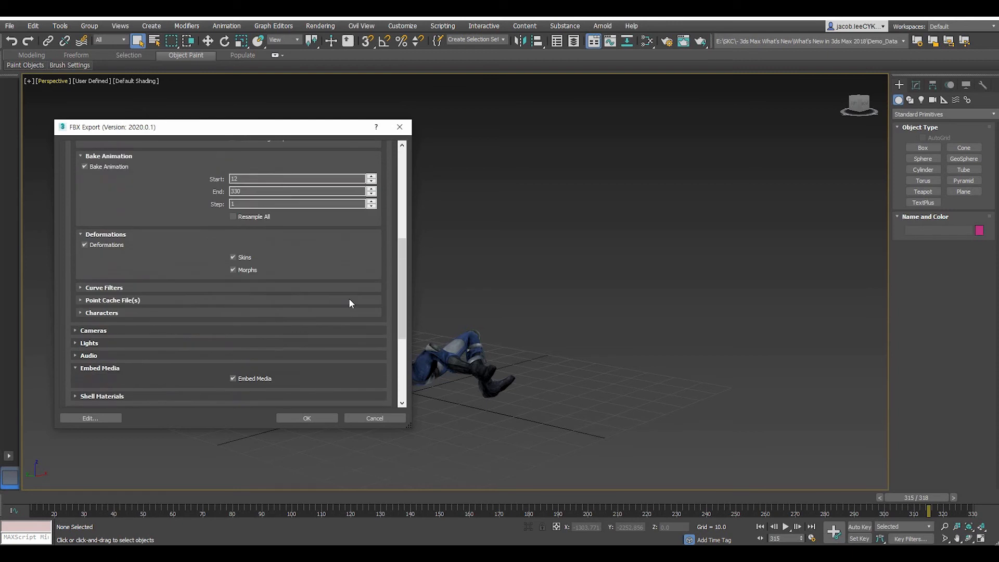
scroll(136, 317, "up", 8)
scroll(140, 318, "down", 7)
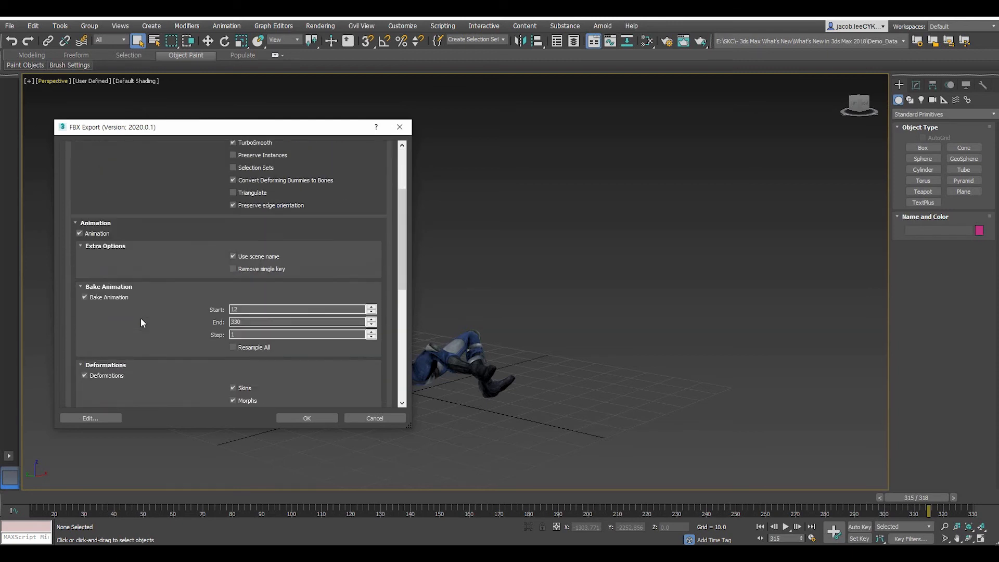
left_click(79, 313)
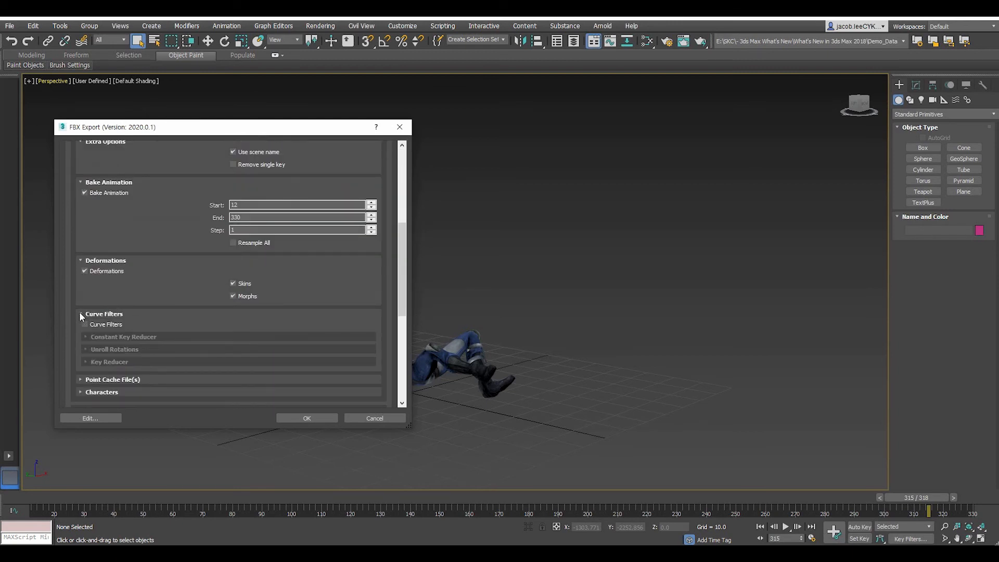
left_click(79, 312)
left_click(81, 326)
left_click(81, 326)
scroll(84, 324, "down", 5)
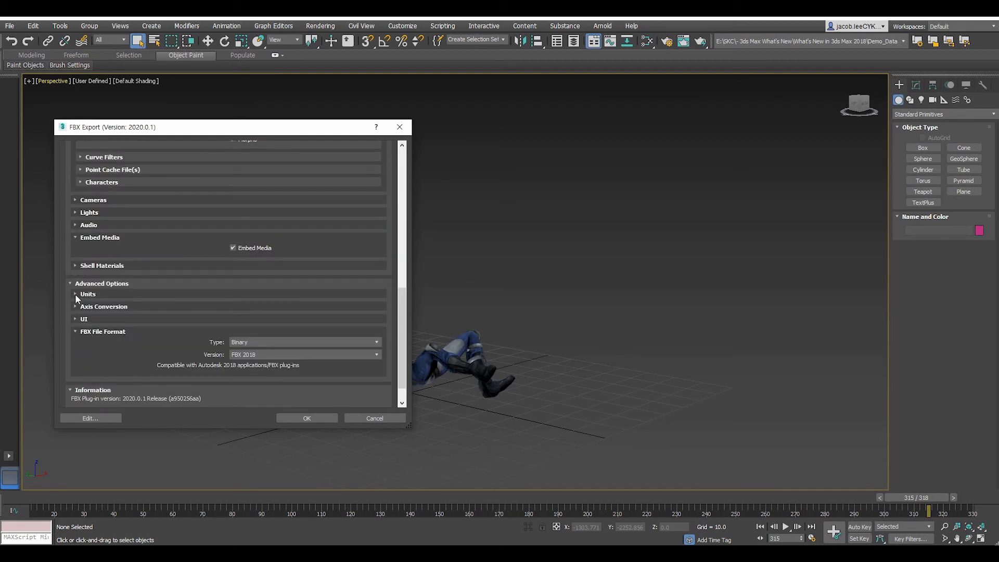
scroll(244, 234, "up", 5)
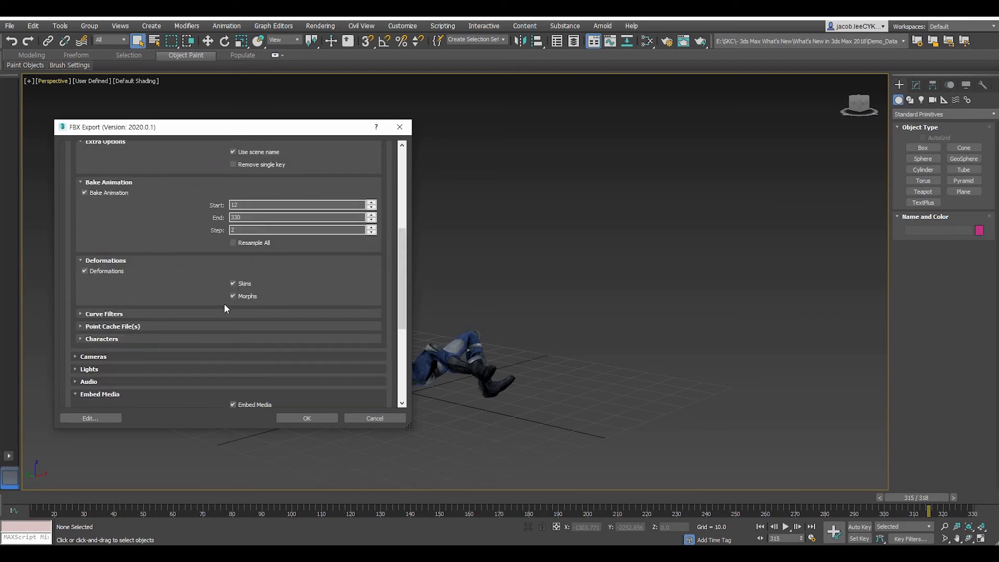
scroll(222, 302, "up", 3)
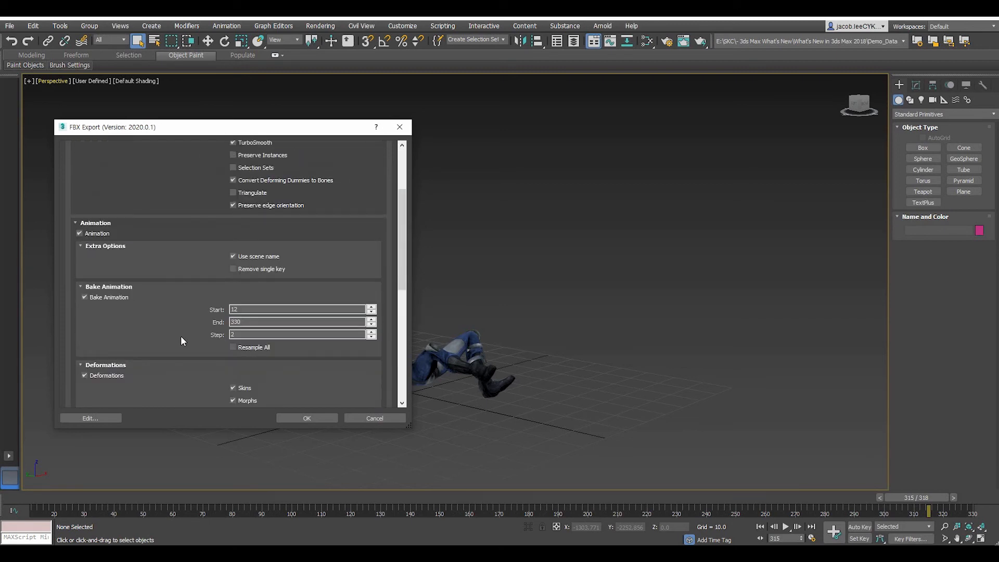
scroll(181, 340, "down", 4)
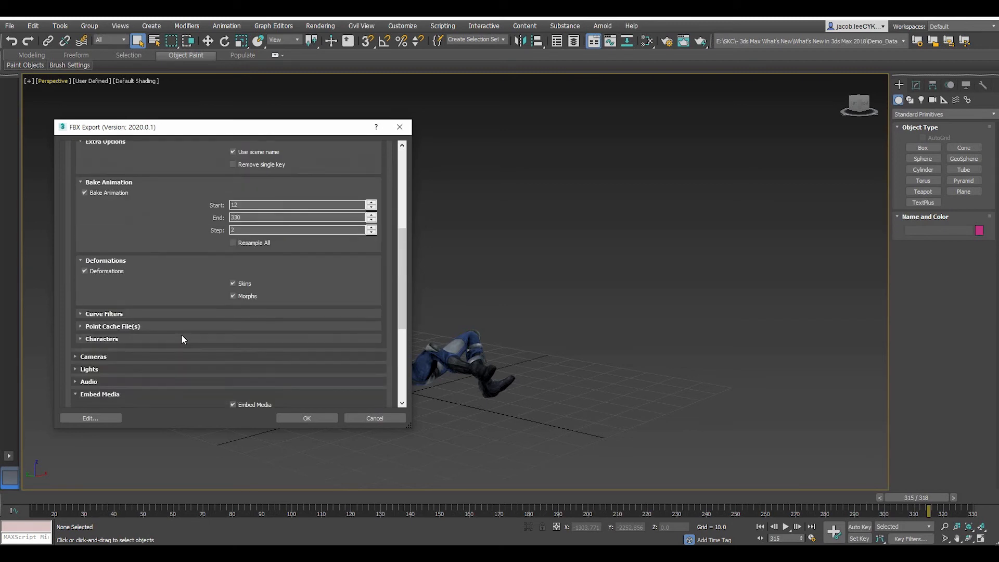
left_click(375, 417)
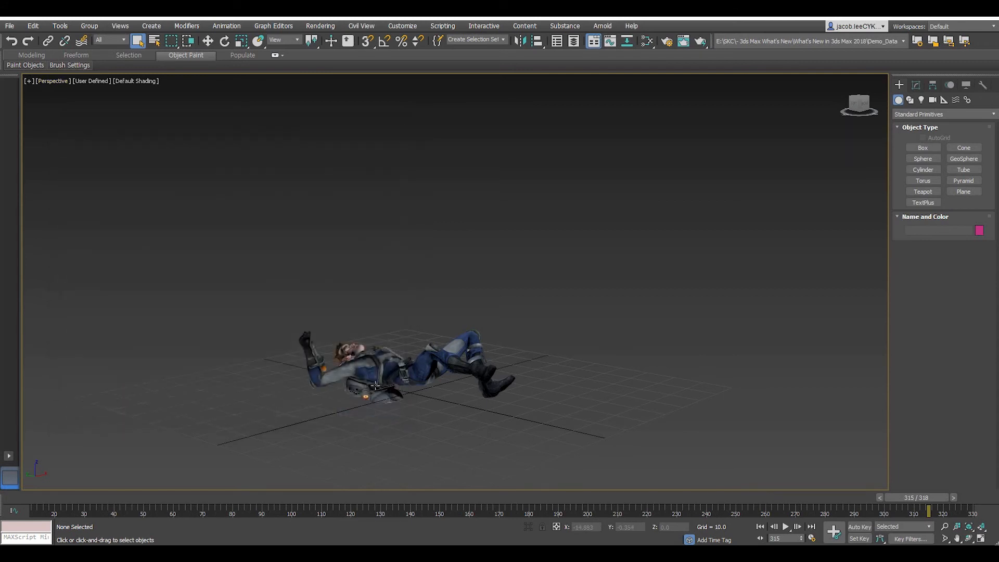
Open the Game Exporter beside the character and enable Skinning and Animation for the model export.
left_click(12, 26)
mouse_move(51, 179)
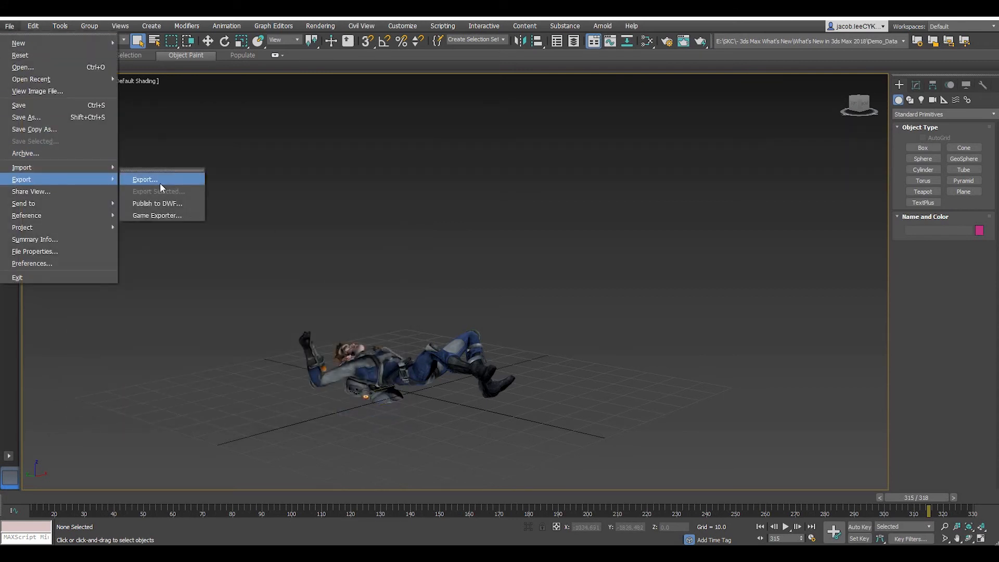
left_click(186, 216)
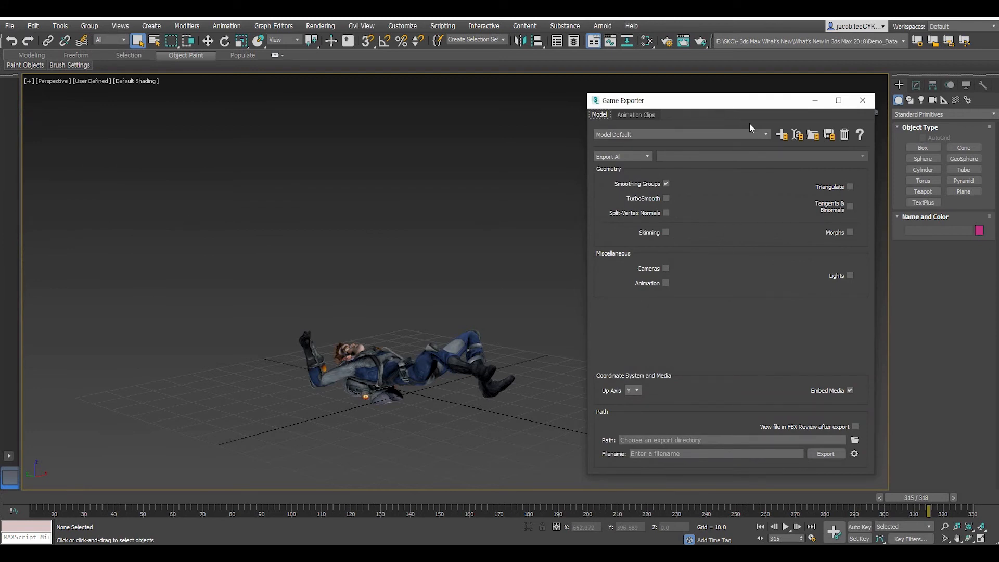
middle_click_drag(497, 218, 434, 212)
left_click_drag(713, 103, 699, 98)
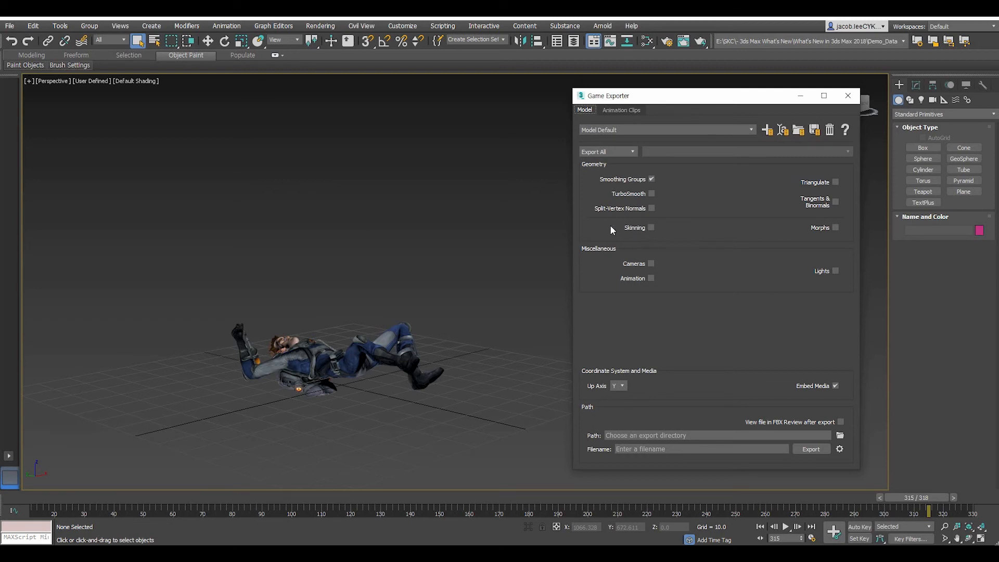
left_click(651, 229)
left_click(652, 278)
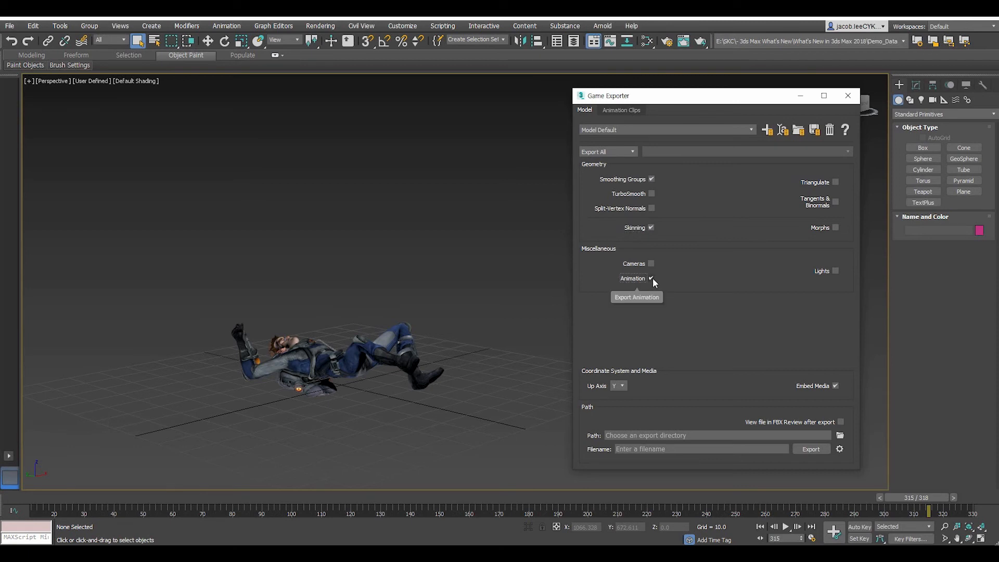
Add a Game Exporter animation clip named walk covering frames 68 to 102 and preview its playback.
left_click(619, 110)
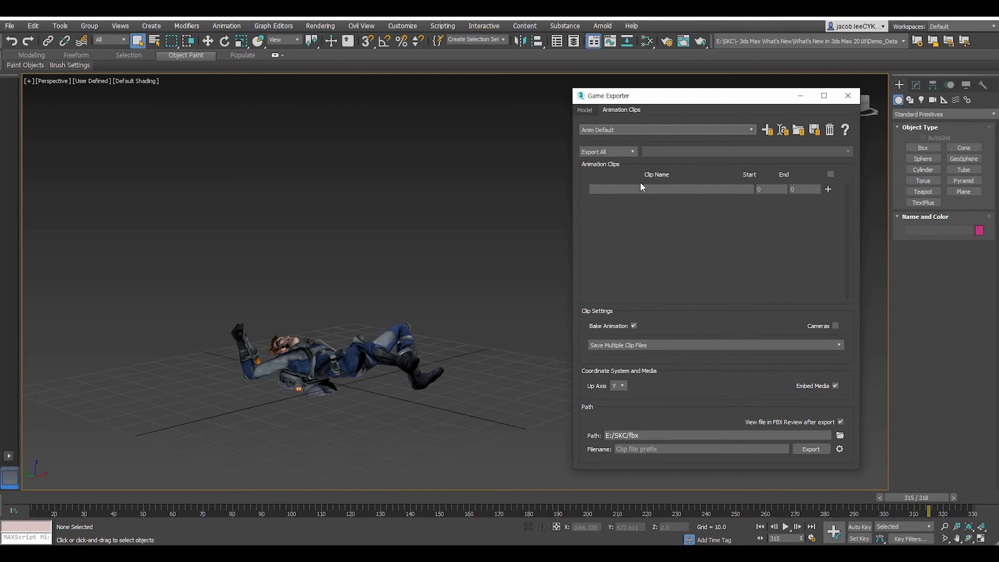
left_click(828, 189)
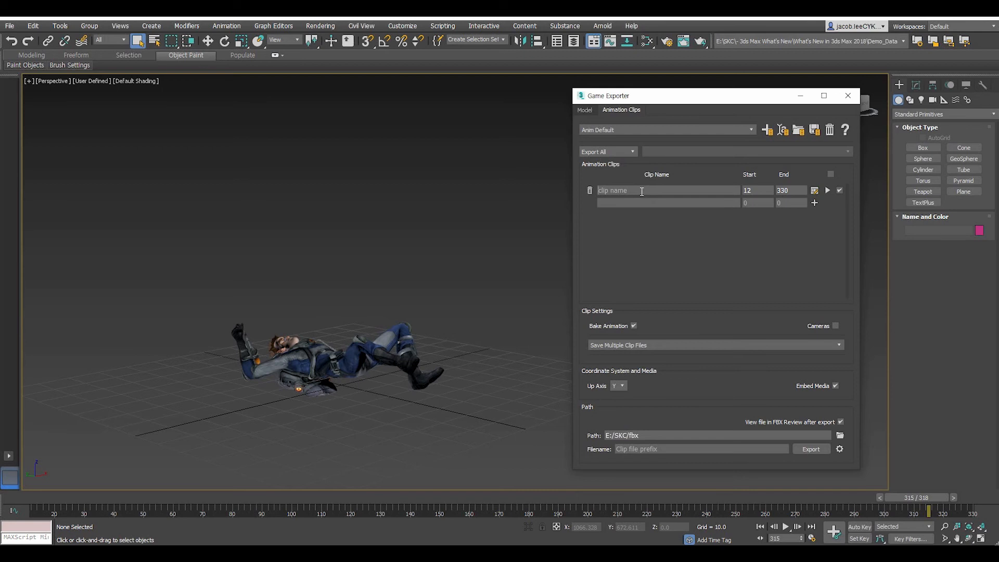
type("walk")
double_click(758, 191)
type("68")
double_click(804, 190)
type("102")
left_click(827, 191)
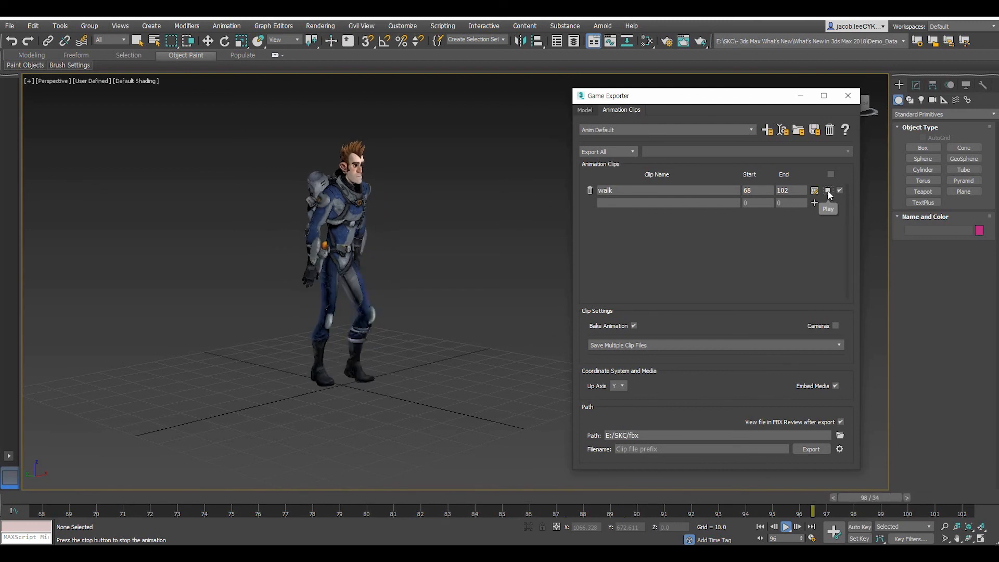
left_click(828, 193)
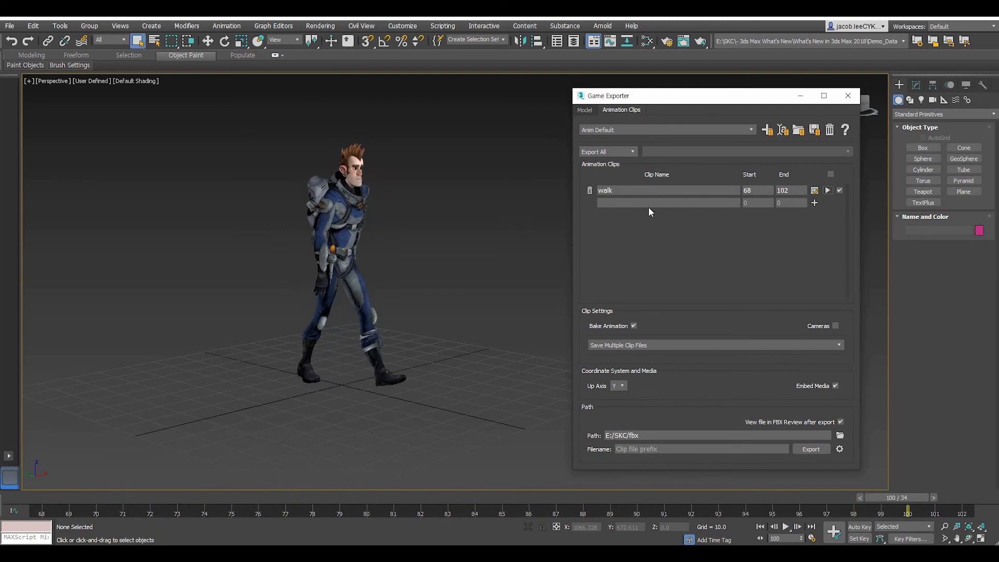
Add a second animation clip named Run covering frames 103 to 126.
left_click(814, 202)
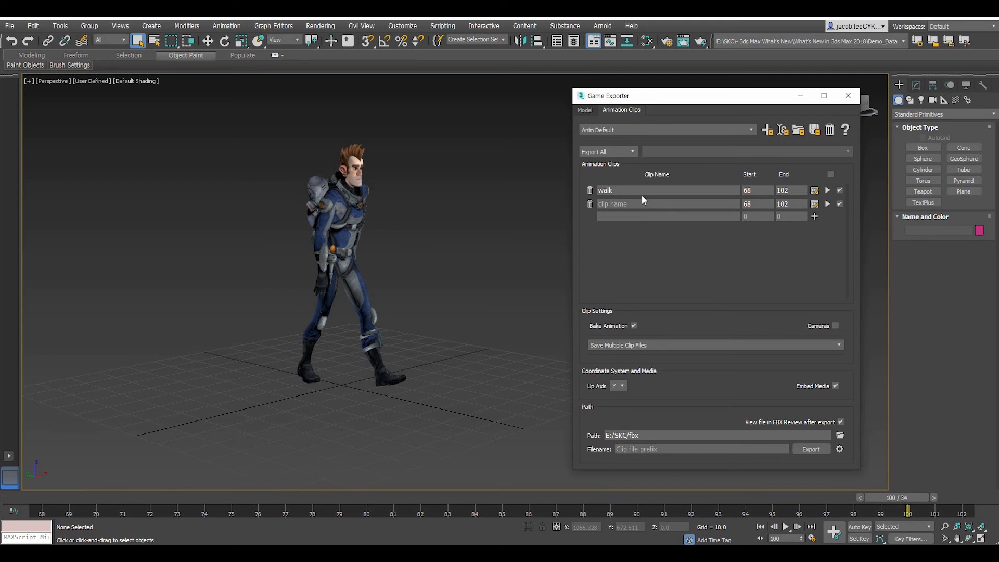
type("Run")
double_click(753, 202)
type("103")
key("Tab")
type("126")
Add a third animation clip named SlowRun covering frames 127 to 145.
left_click(815, 217)
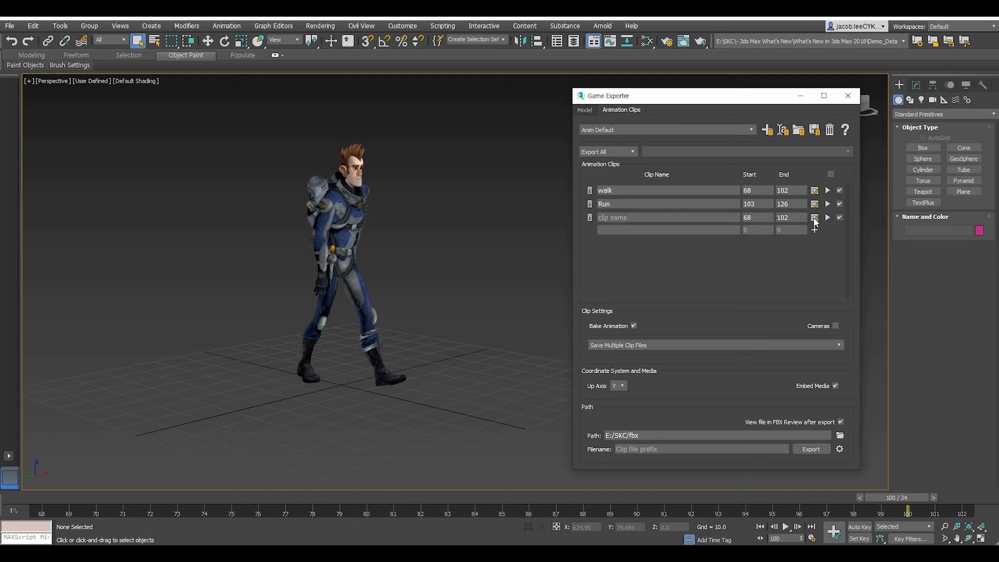
left_click(652, 217)
type("SlowRun")
left_click(761, 218)
type("127")
key("Tab")
type("145")
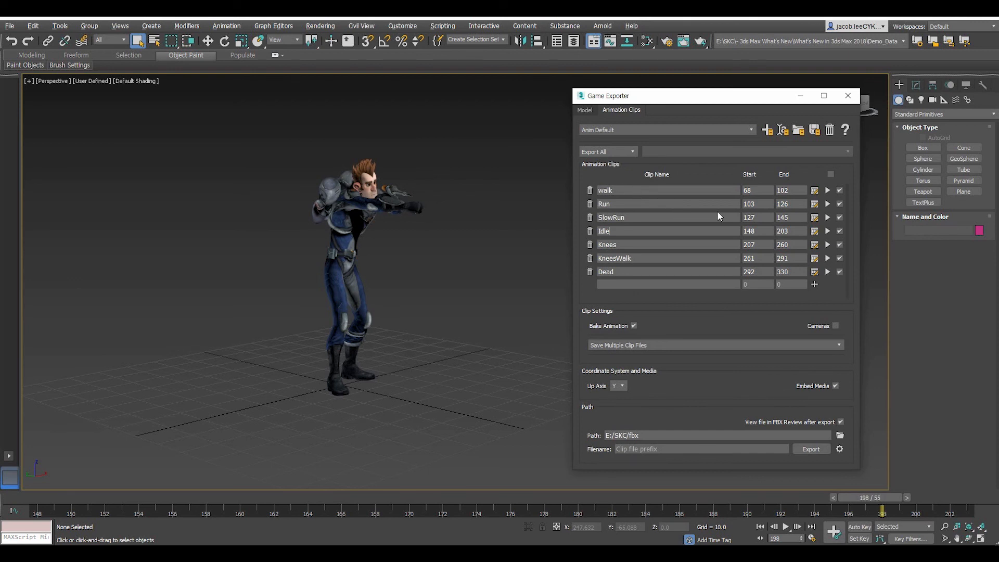
Check the frame ranges of the Run through Dead clips by matching the timeline to each clip in turn.
left_click(815, 204)
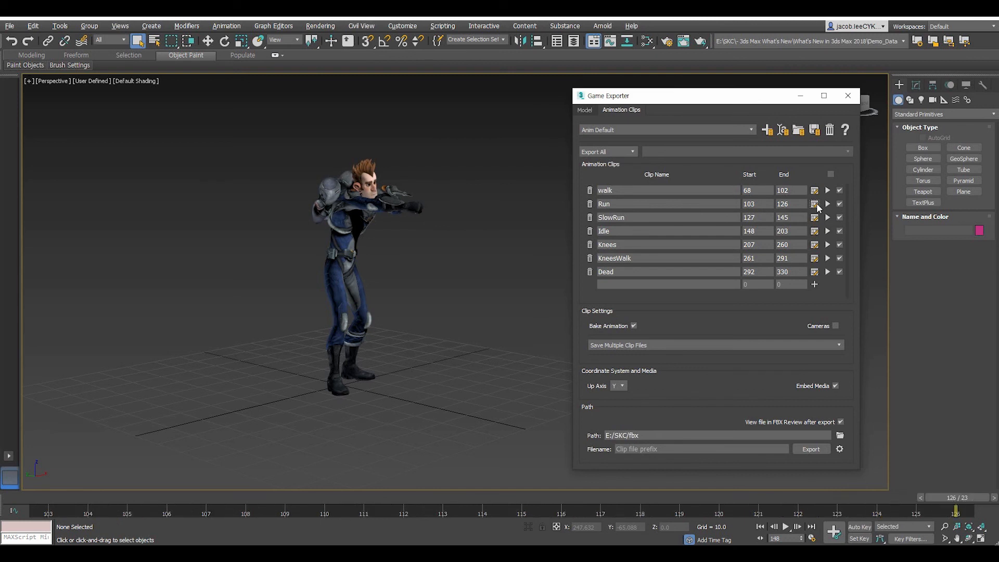
left_click(815, 217)
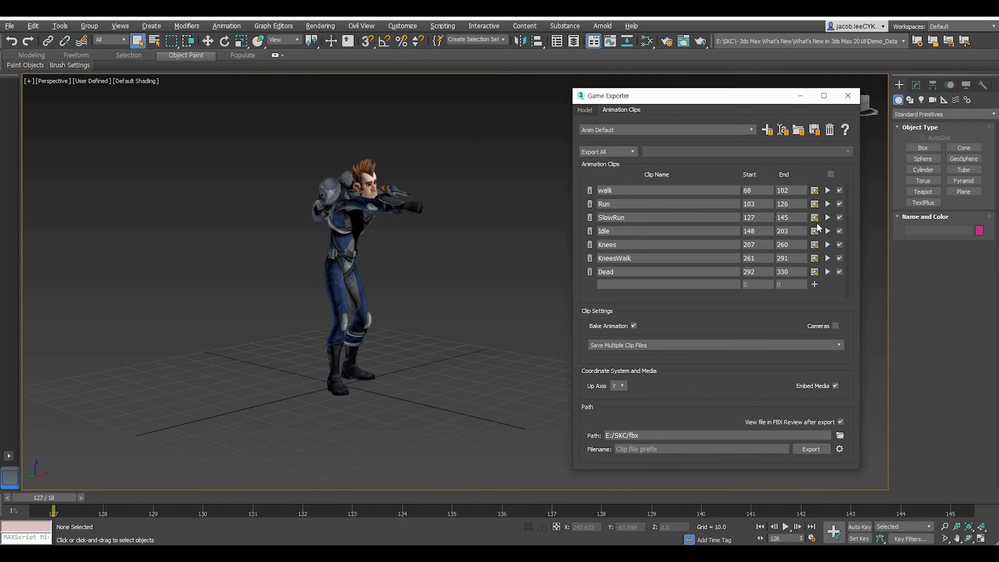
left_click(815, 231)
left_click(814, 246)
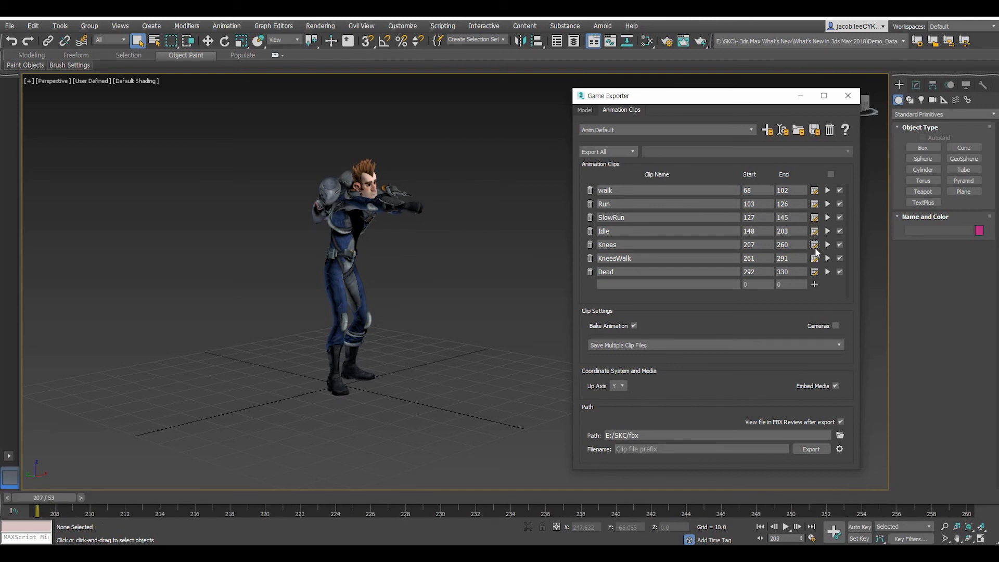
left_click(815, 258)
left_click(815, 272)
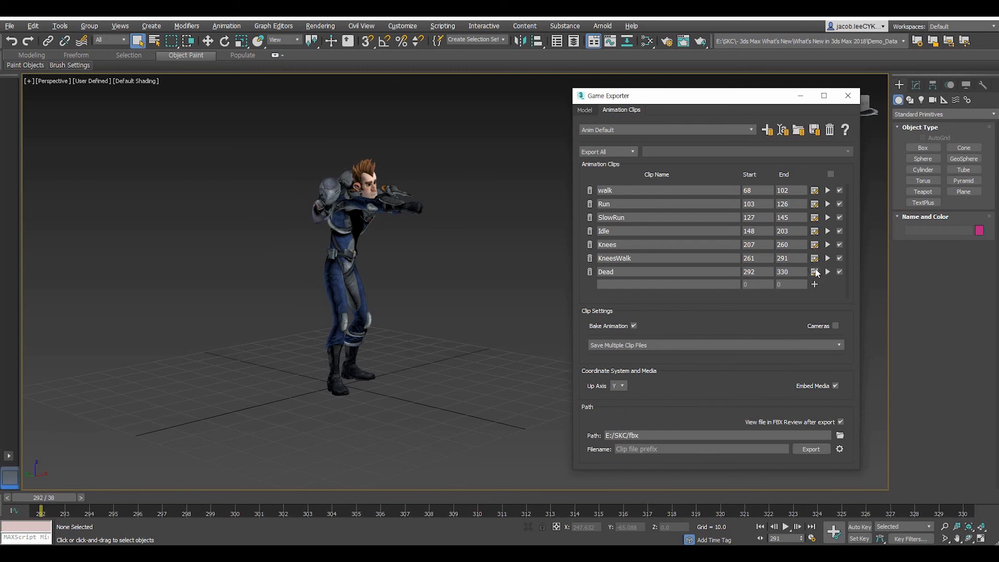
left_click(815, 245)
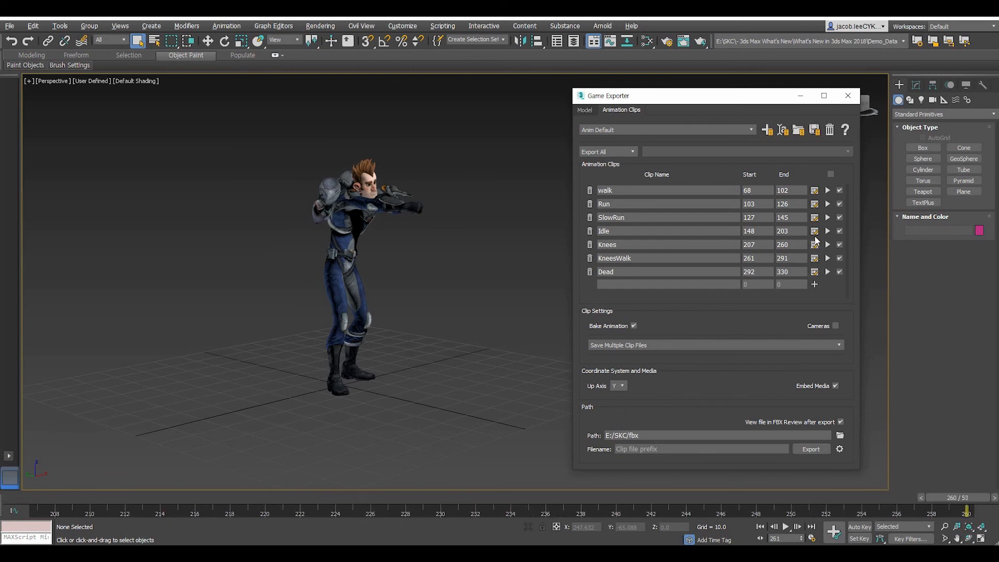
left_click(815, 232)
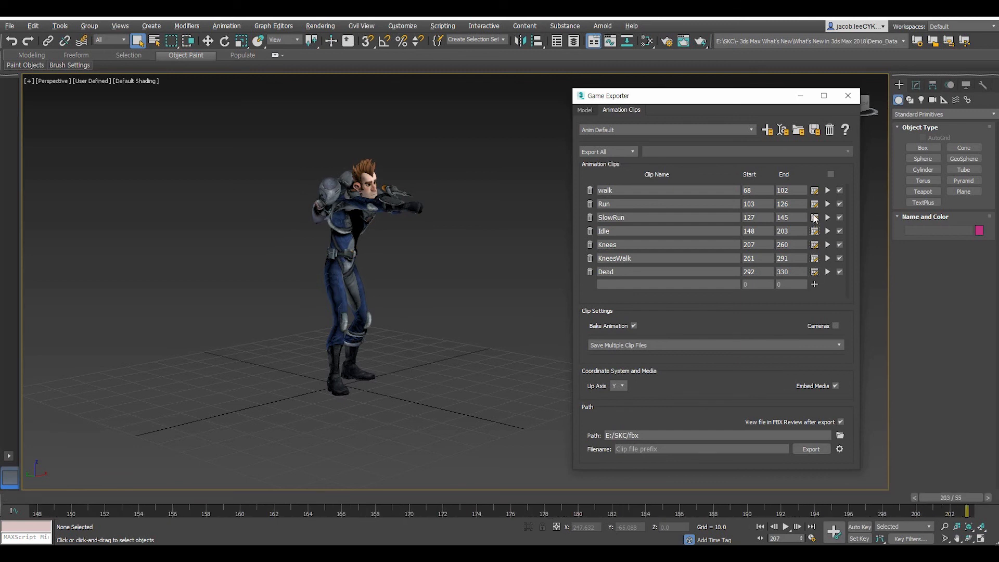
left_click(814, 217)
left_click(814, 204)
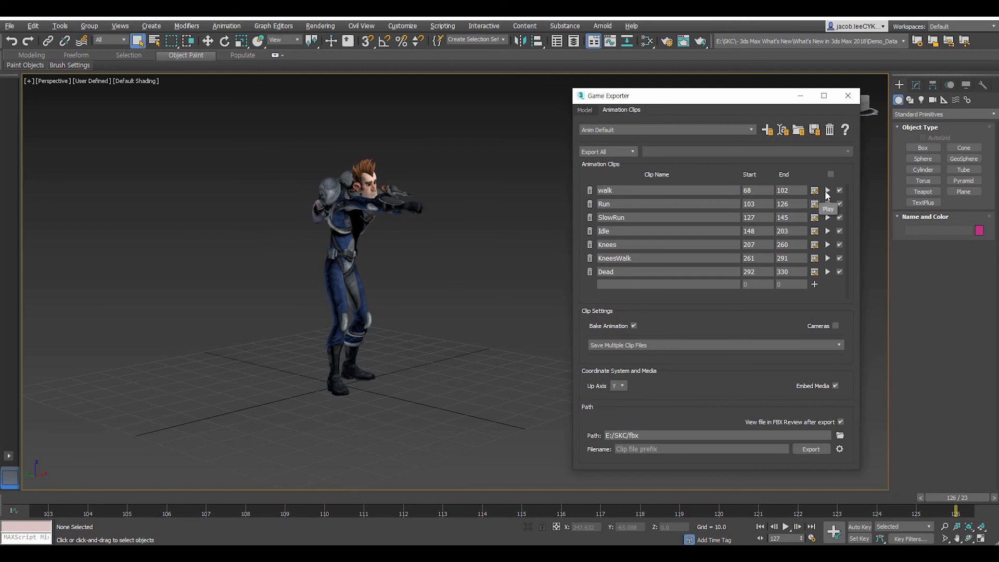
Preview the playback of all the animation clips from walk to Dead and stop it during the Dead clip.
left_click(828, 192)
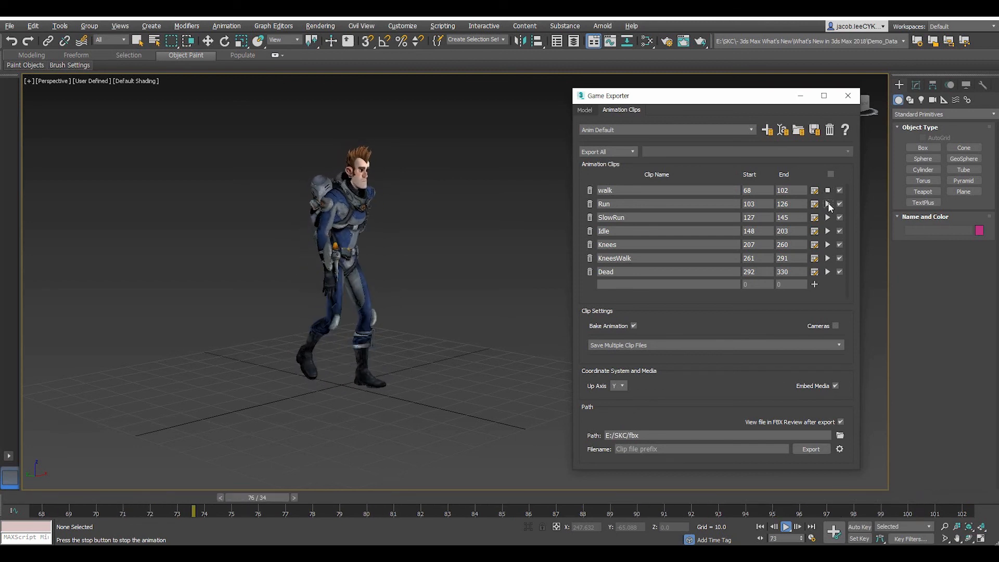
left_click(828, 204)
left_click(828, 230)
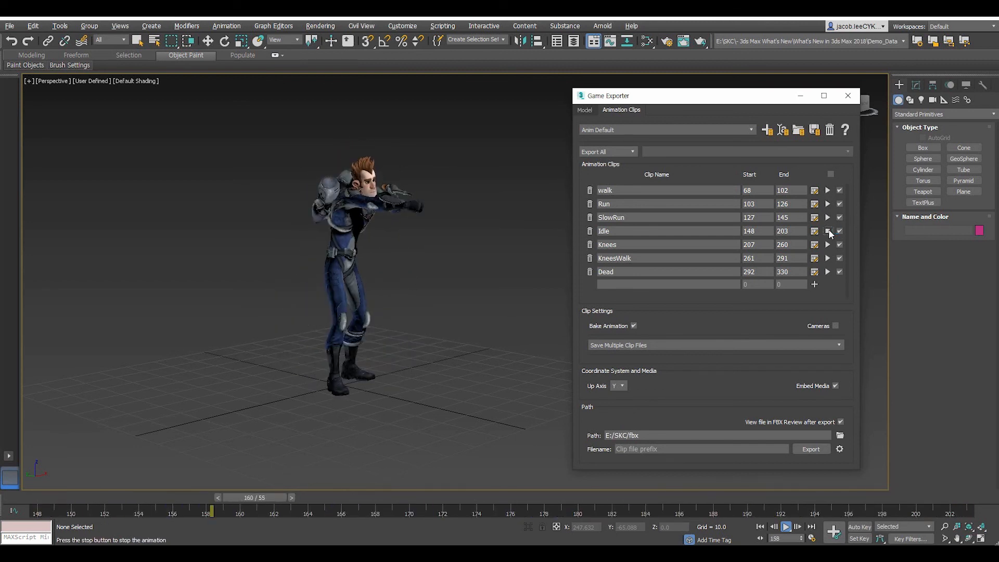
left_click(828, 218)
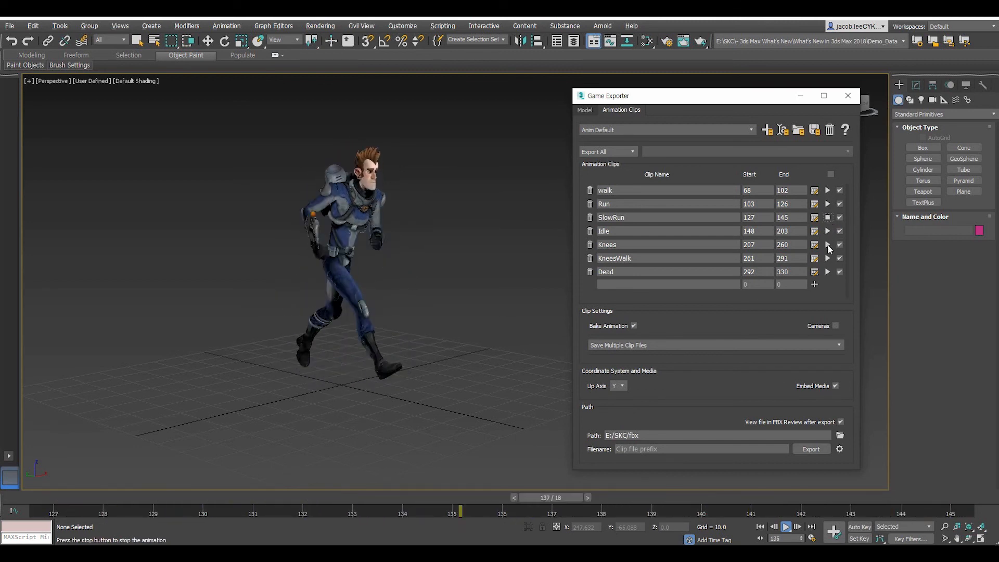
left_click(828, 245)
left_click(828, 259)
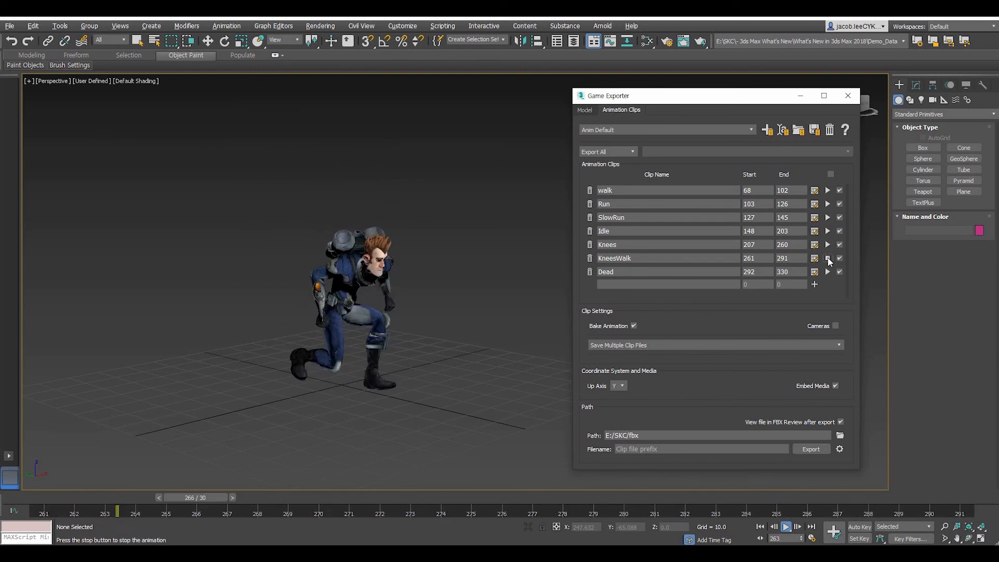
left_click(828, 272)
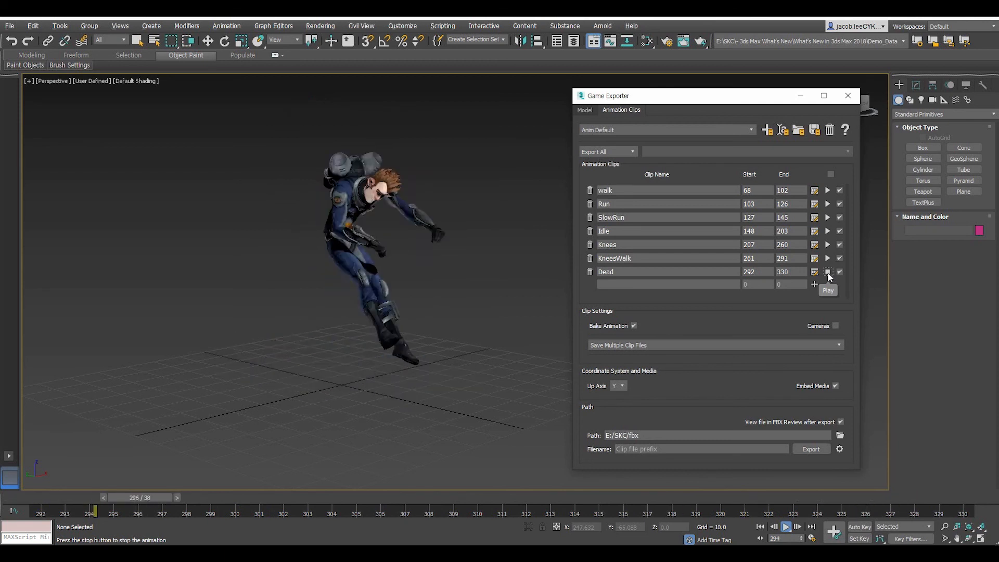
left_click(828, 272)
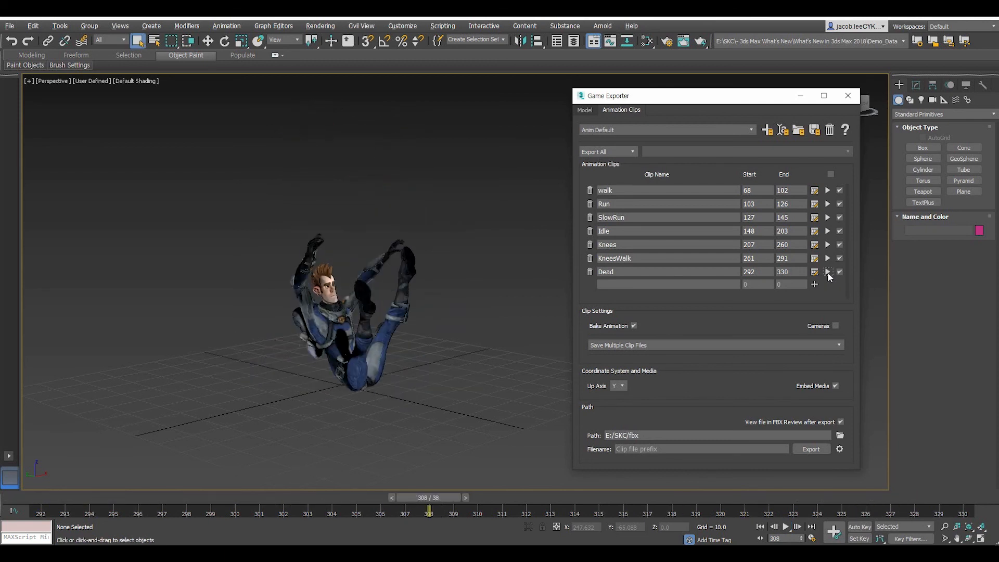
Try switching individual clips such as SlowRun, Idle and KneesWalk out of the export and back in.
left_click(840, 231)
left_click(839, 218)
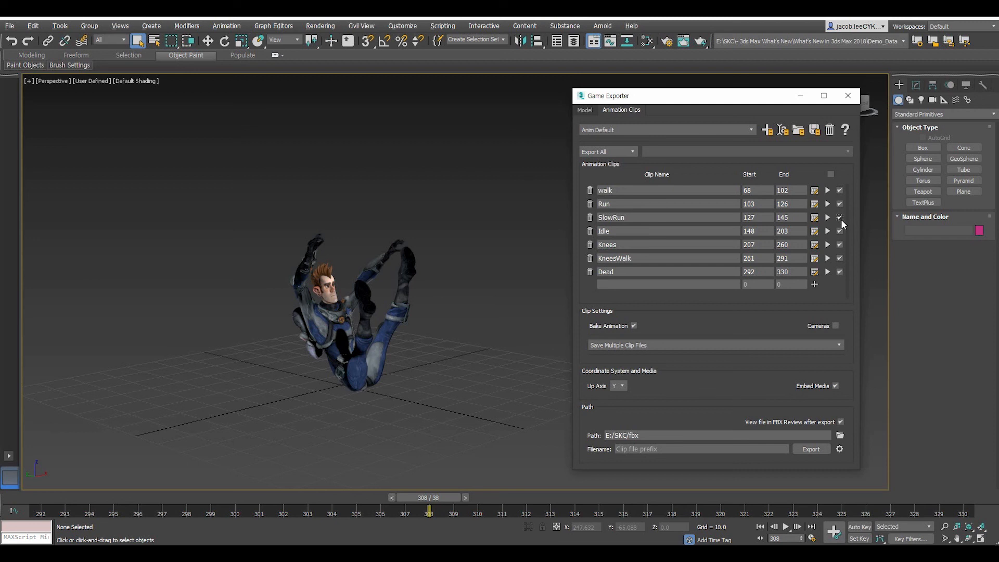
left_click(840, 258)
left_click(839, 258)
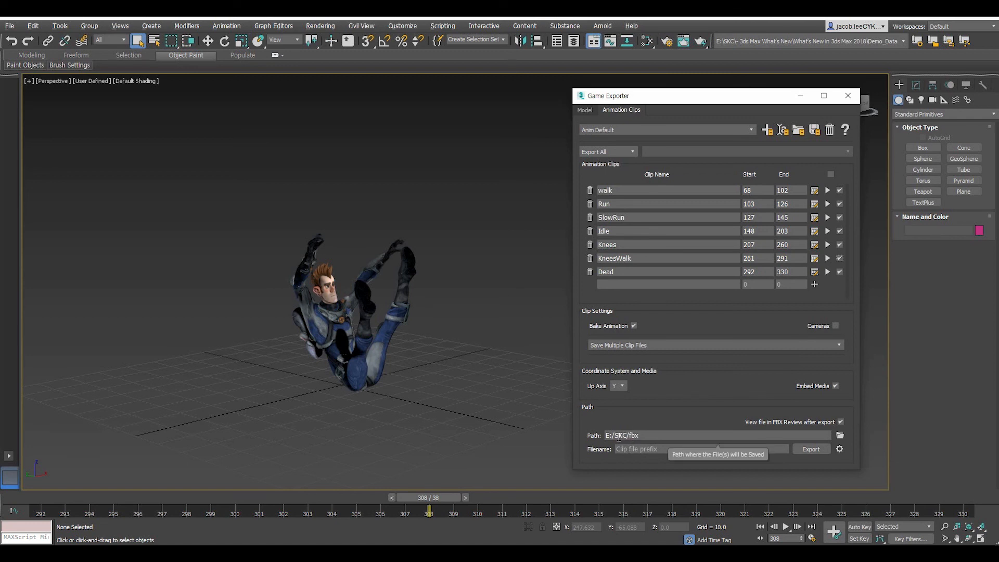
Check the folder selection for the clip export path, cancel it, and set the clip file prefix to Ani.
left_click_drag(622, 436, 760, 436)
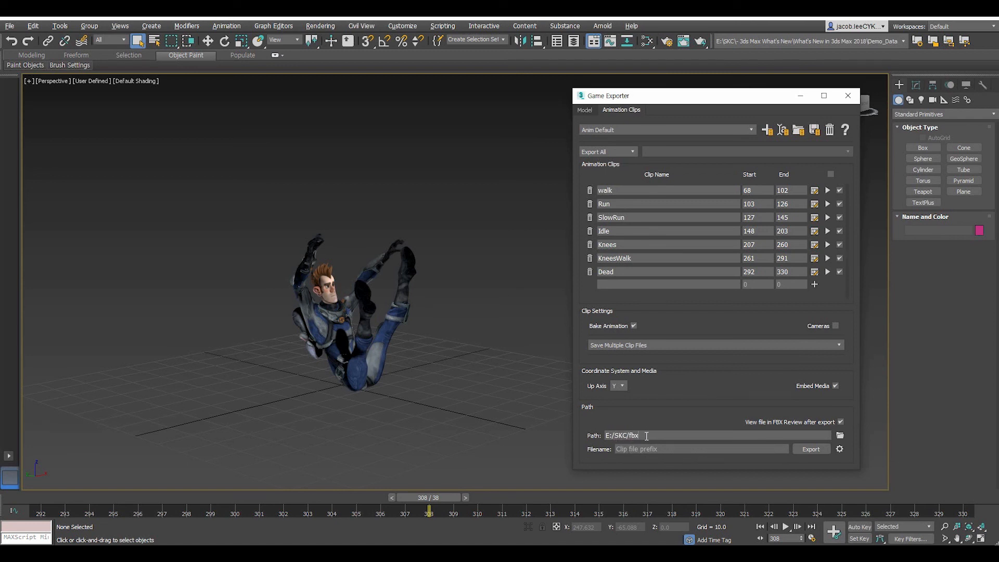
left_click(840, 436)
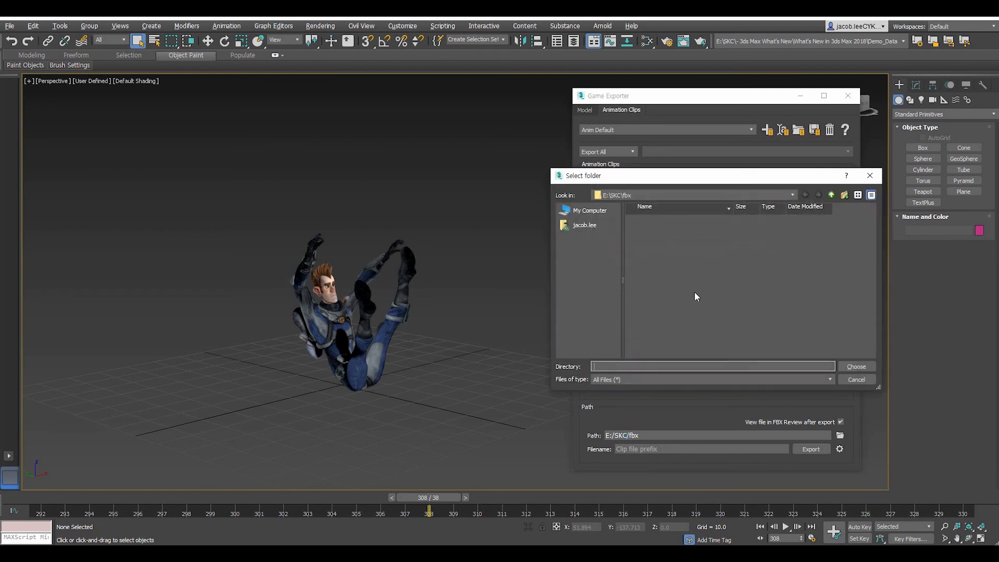
left_click(855, 379)
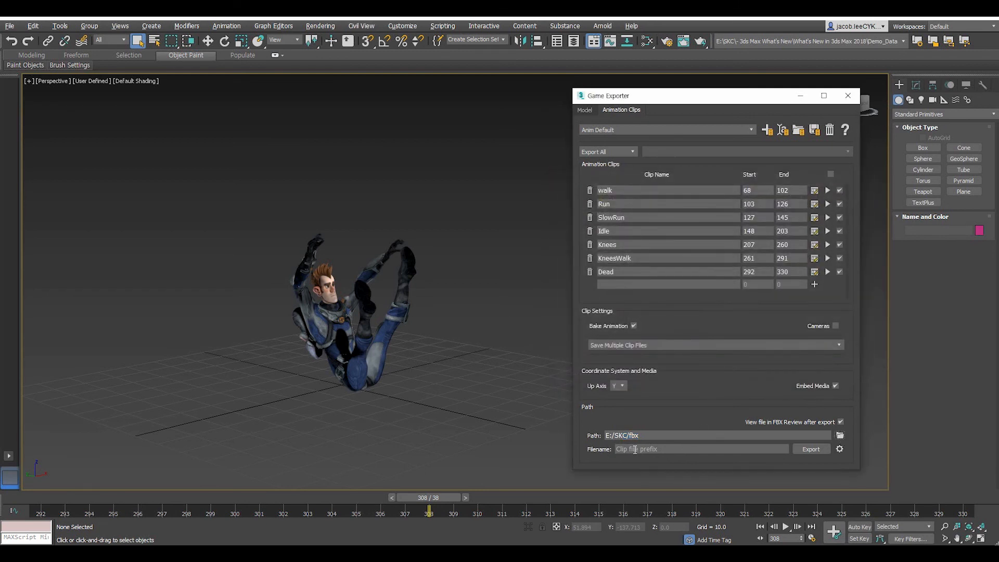
left_click(641, 449)
type("Ani")
Review the advanced FBX settings for the clips, including Animation Only, baked animation and deformations, and cancel without applying changes.
left_click(840, 449)
left_click_drag(736, 137, 664, 128)
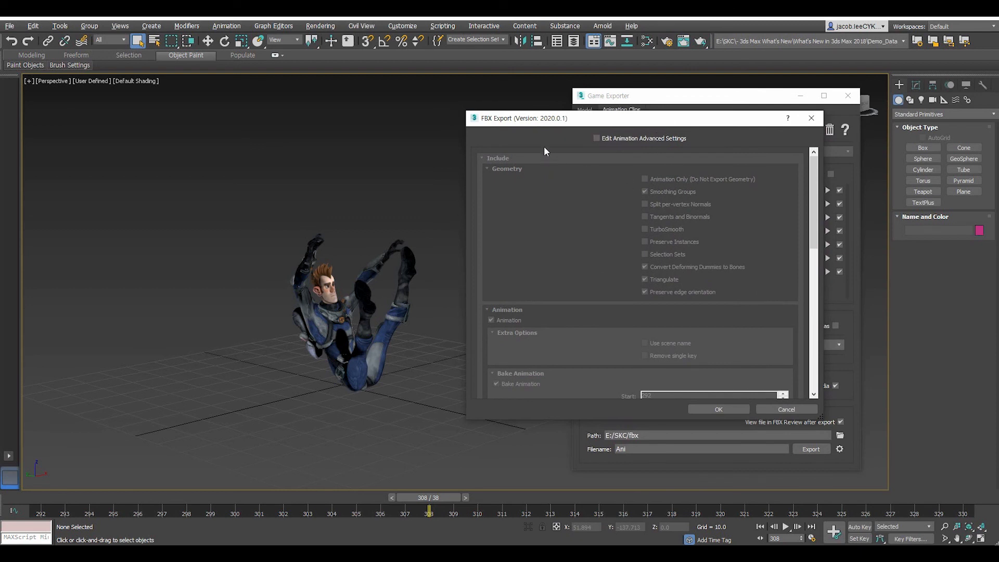
left_click(619, 139)
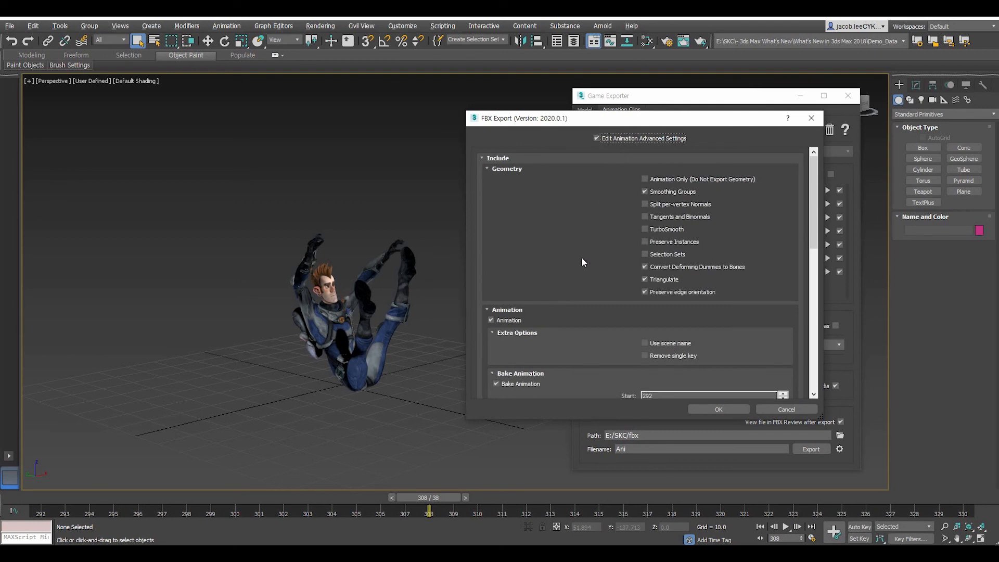
scroll(639, 310, "down", 5)
scroll(639, 310, "up", 2)
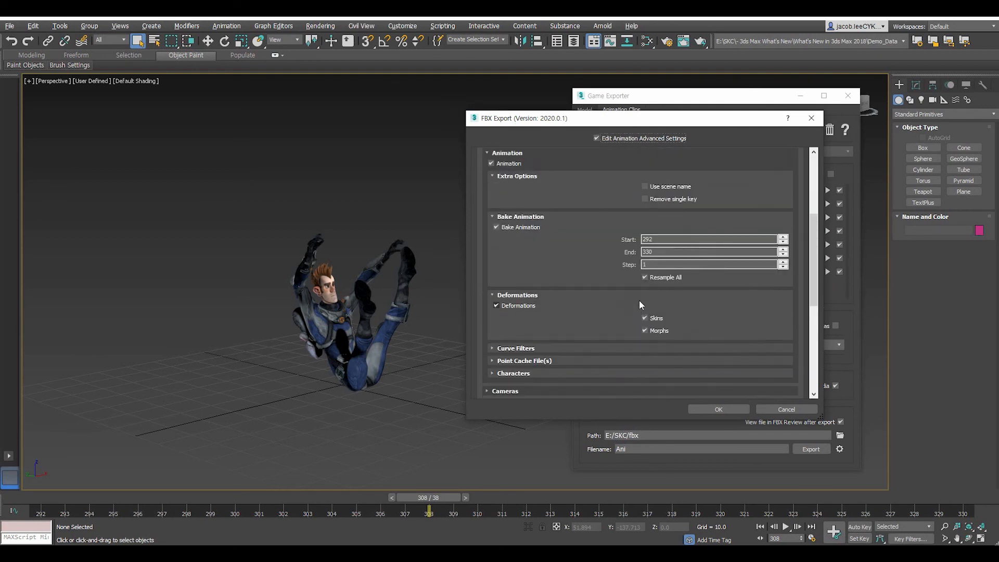
scroll(640, 304, "up", 3)
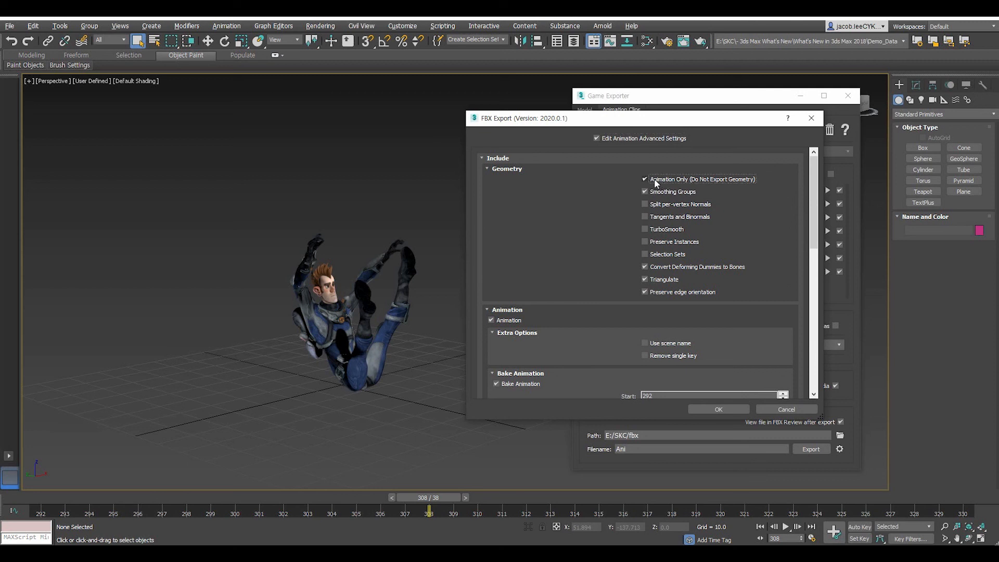
left_click(650, 181)
left_click(646, 179)
left_click(780, 409)
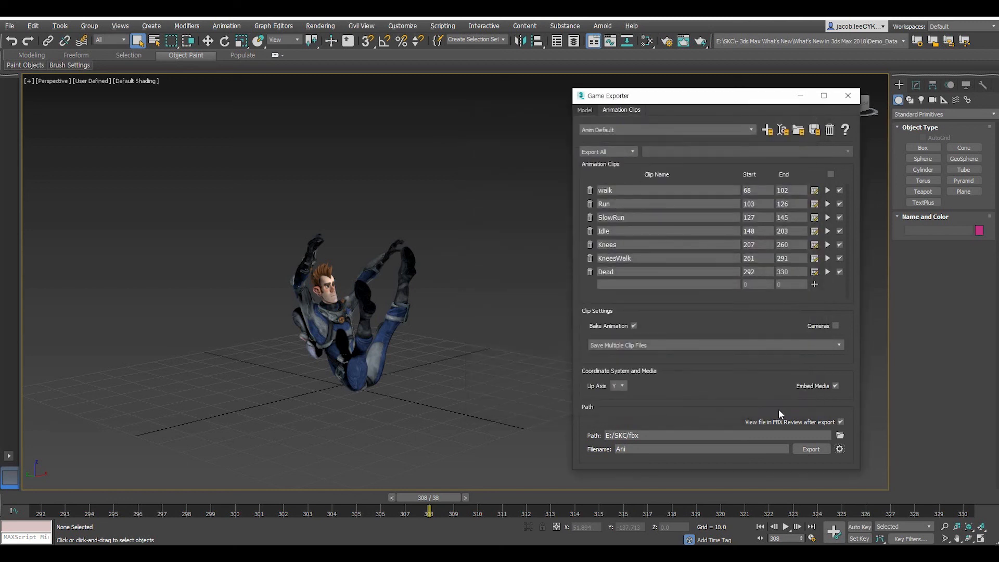
Export all enabled animation clips as multiple FBX files to E:/SKC/fbx and dismiss the completion message.
left_click(809, 449)
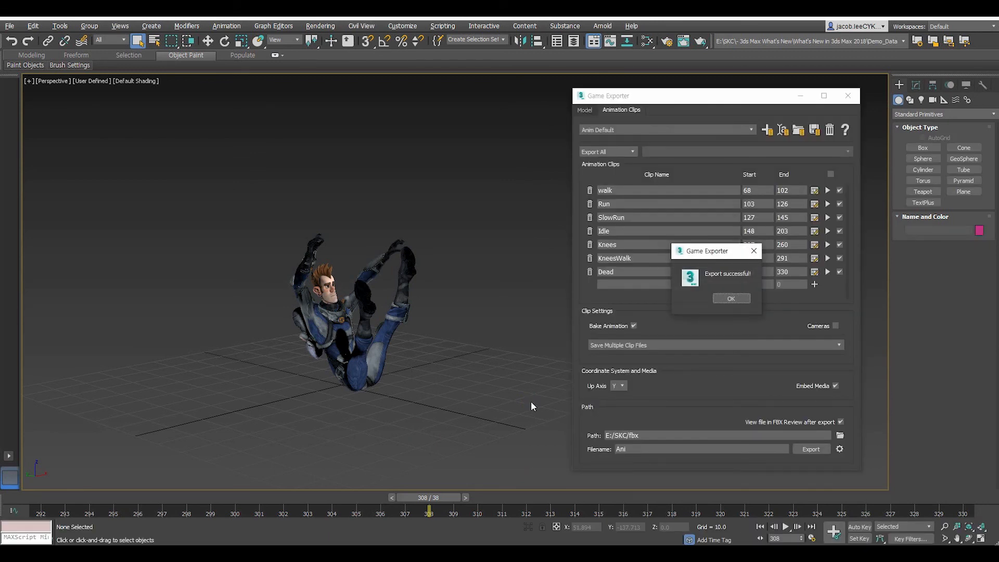
left_click(731, 299)
In File Explorer, examine the exported clip files in the E:\SKC\fbx folder one by one.
left_click_drag(539, 323, 473, 203)
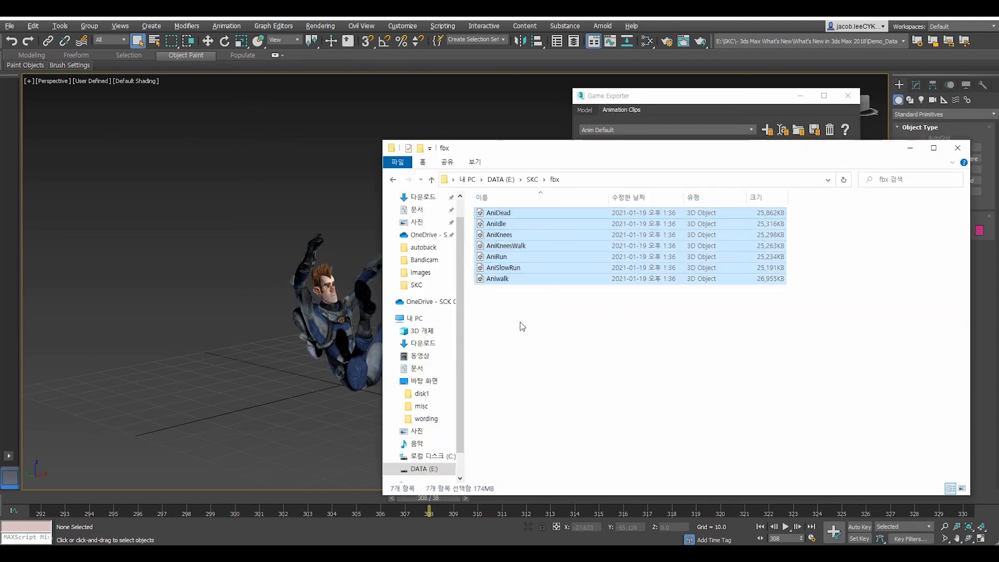
left_click(522, 328)
left_click(498, 213)
left_click(498, 224)
left_click(501, 235)
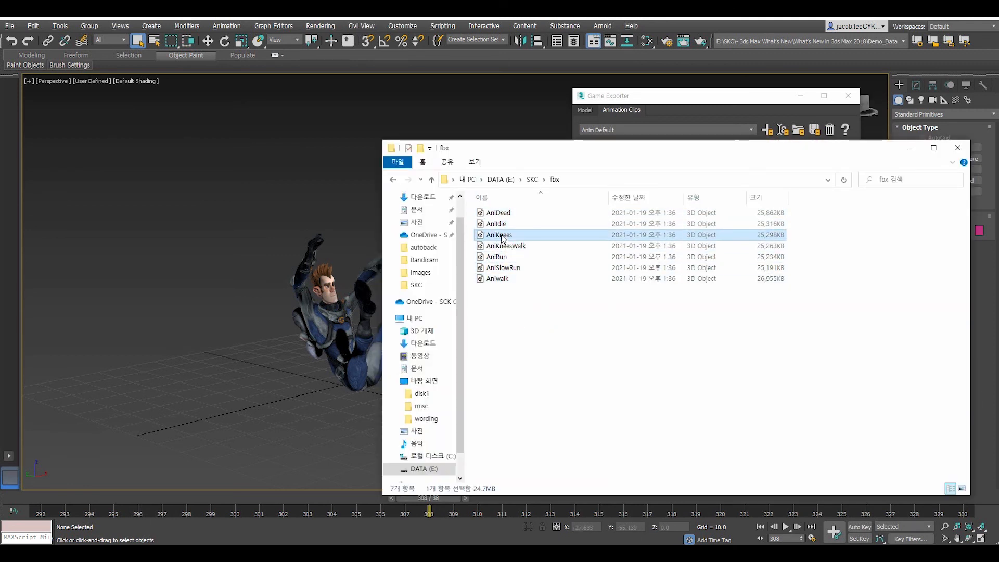
left_click(503, 247)
left_click(497, 257)
left_click(501, 268)
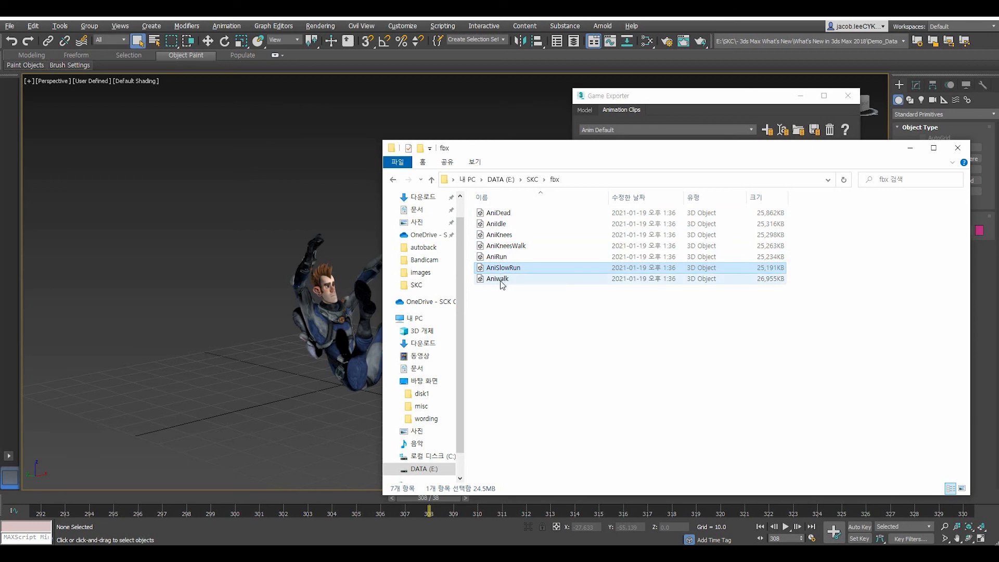
left_click(501, 279)
left_click(568, 333)
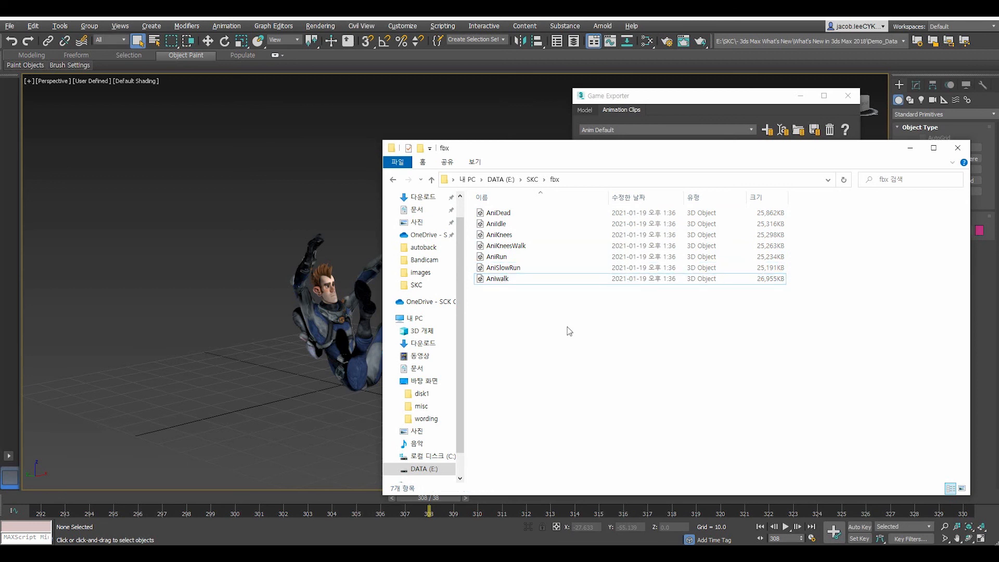
Switch to Unity and import all the exported Ani FBX files from E:\SKC\fbx into the project's Assets folder.
left_click_drag(626, 354, 478, 204)
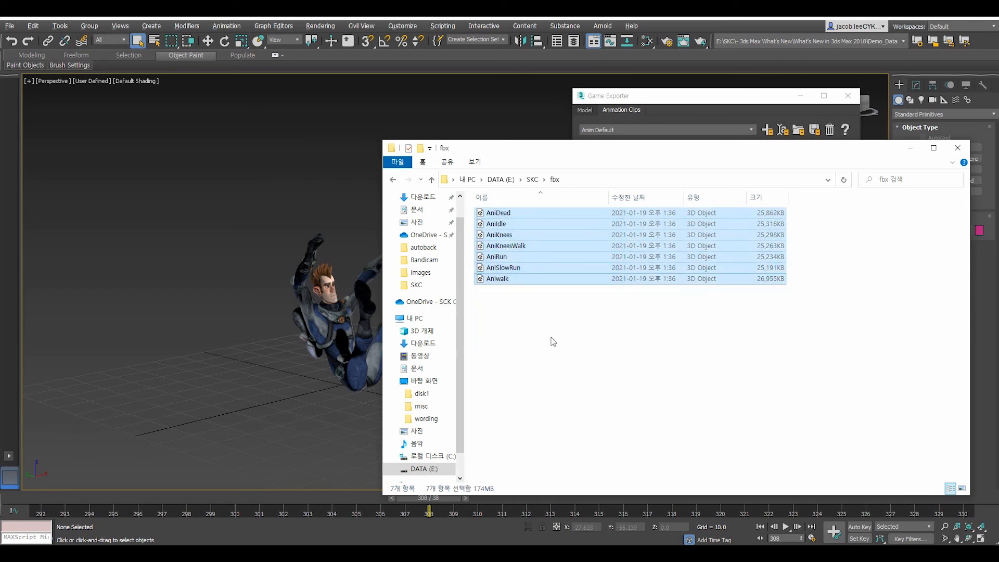
left_click(552, 344)
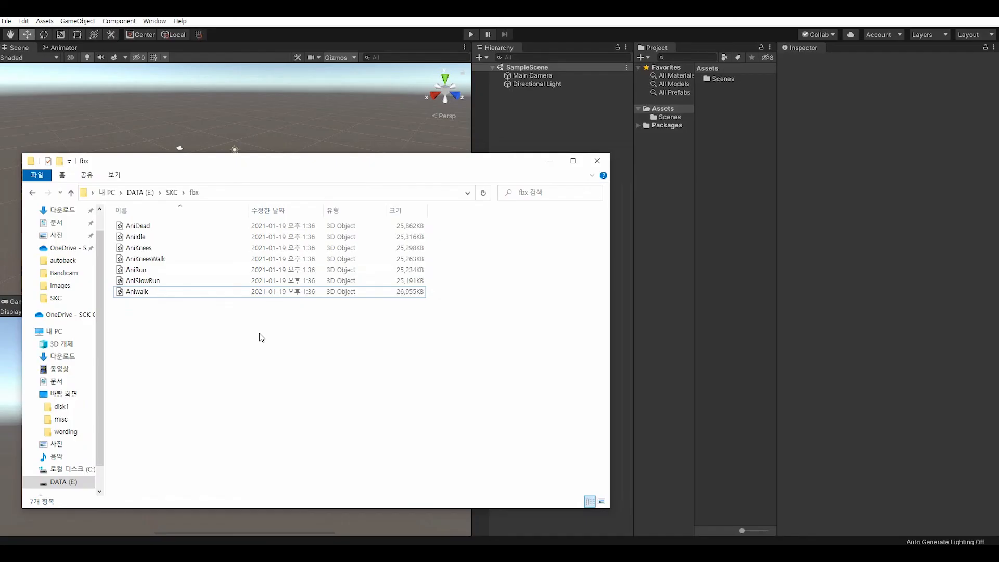
left_click_drag(262, 337, 108, 215)
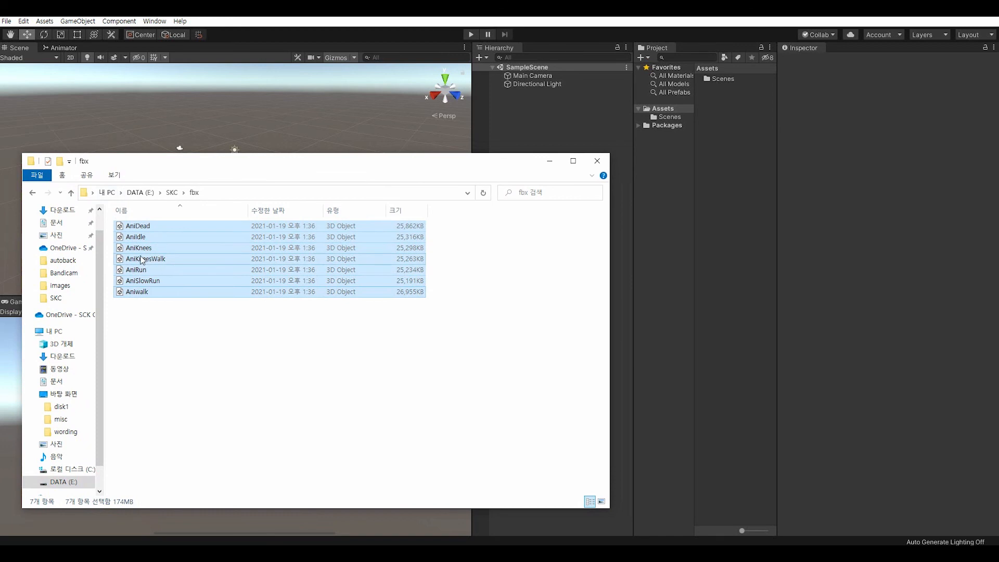
left_click_drag(145, 259, 730, 172)
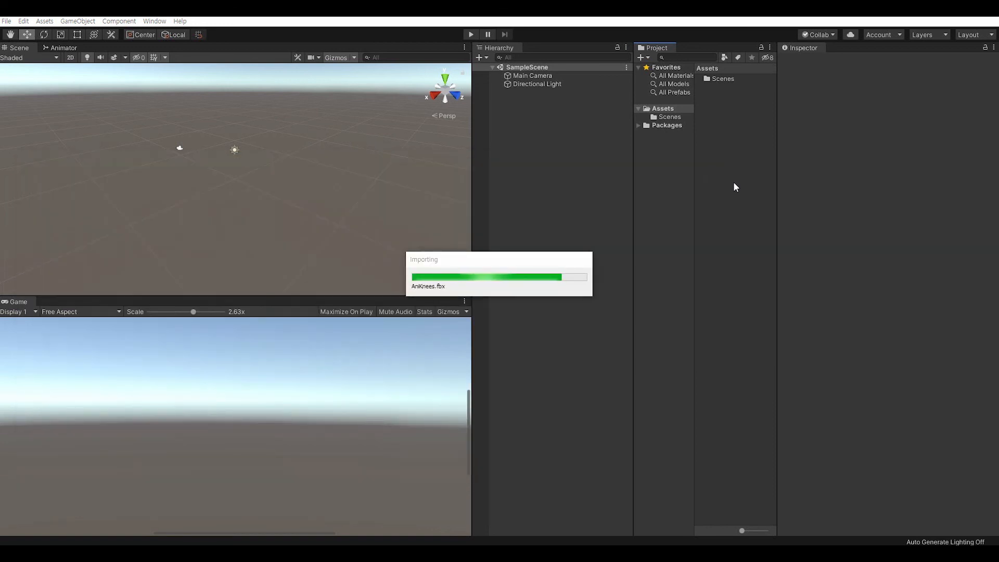
Play the Dead clip of the AniDead asset in the animation preview and widen the Inspector to see it larger.
left_click(573, 470)
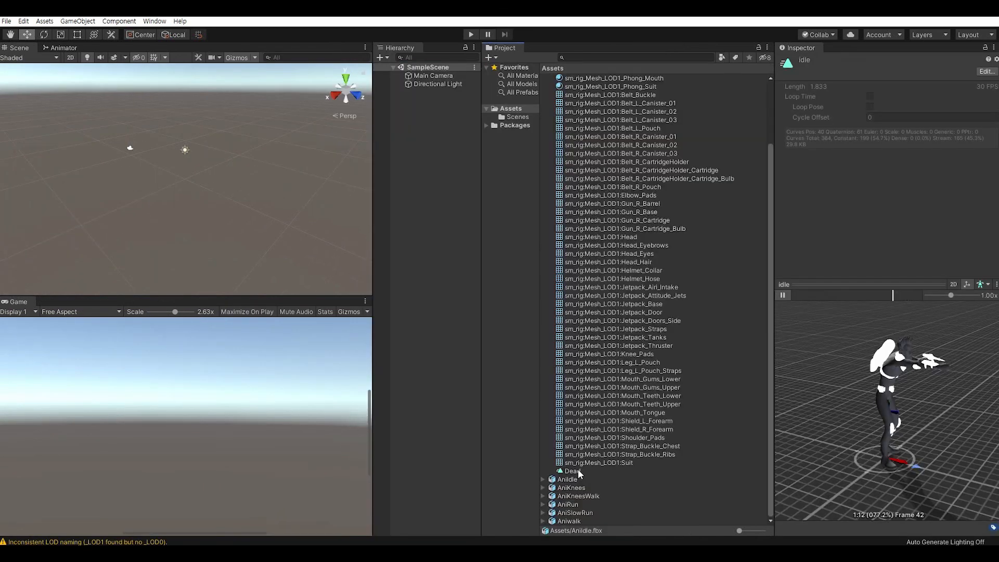
left_click(782, 294)
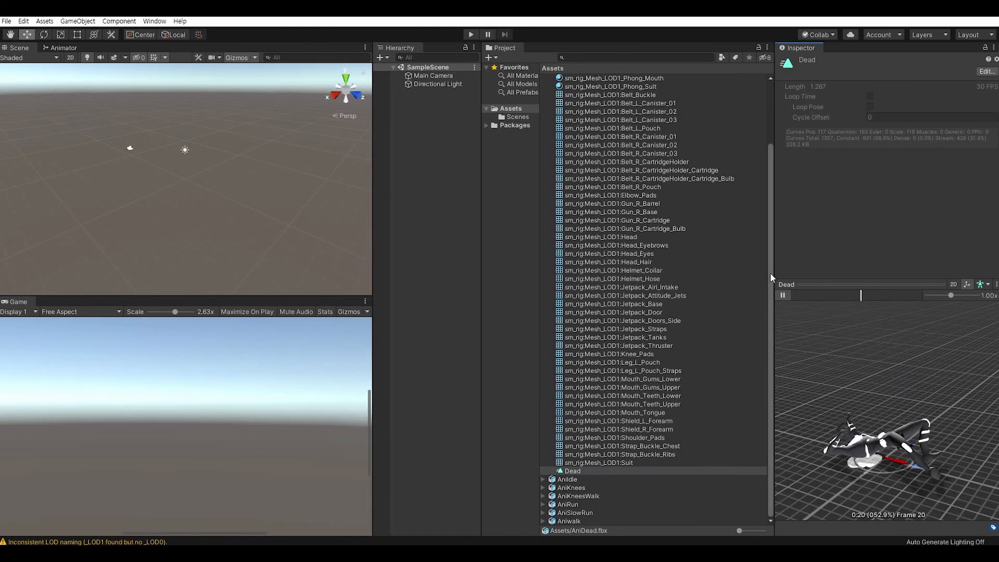
left_click_drag(772, 276, 723, 241)
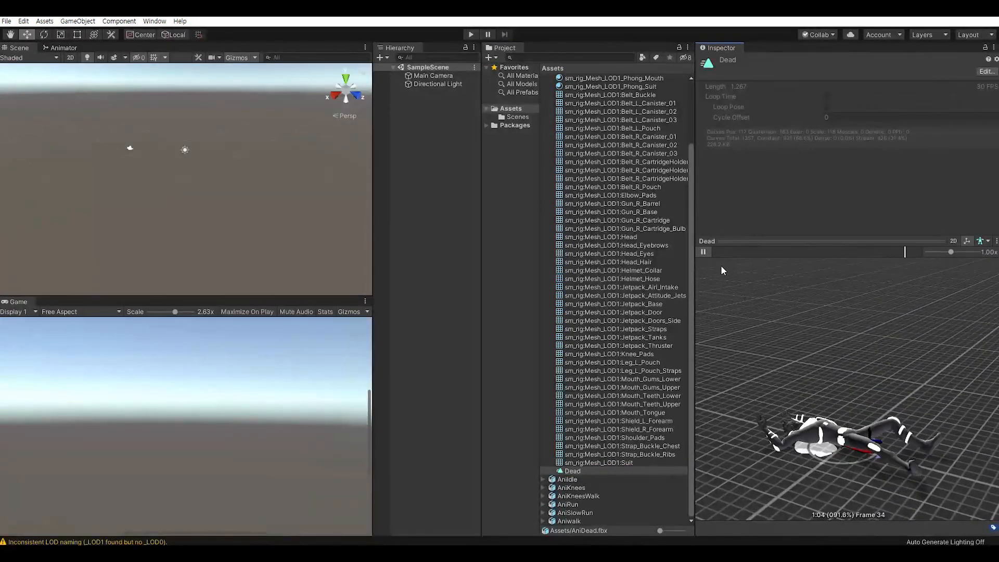
Expand the AniIdle asset to preview its idle clip, and expand the Aniwalk asset.
left_click(542, 479)
scroll(583, 447, "down", 10)
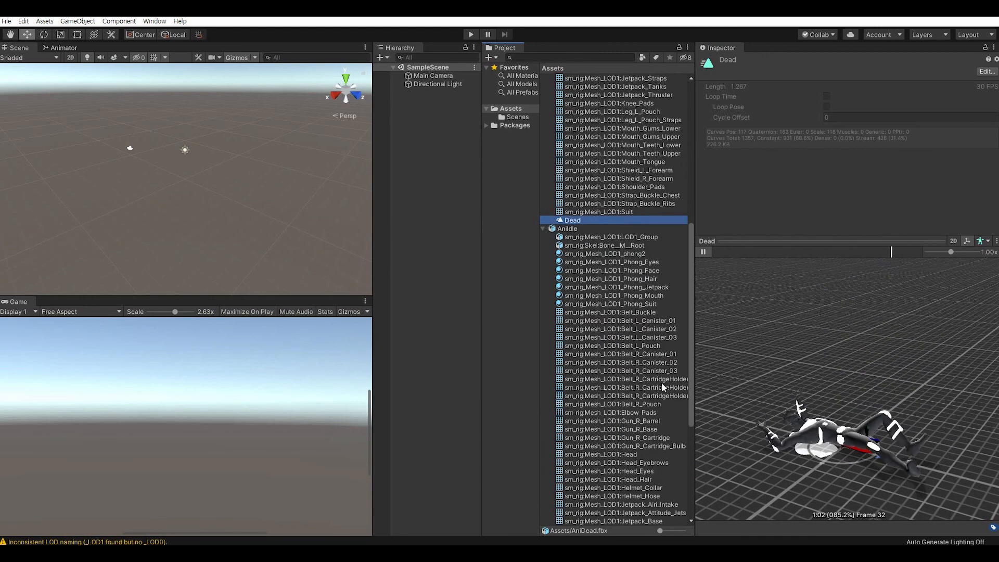
left_click(570, 479)
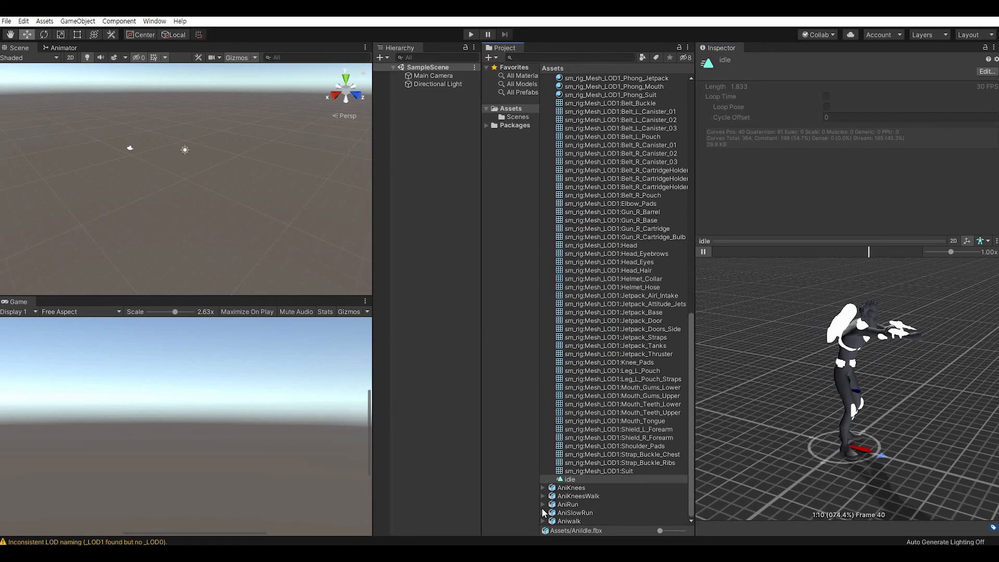
left_click(543, 521)
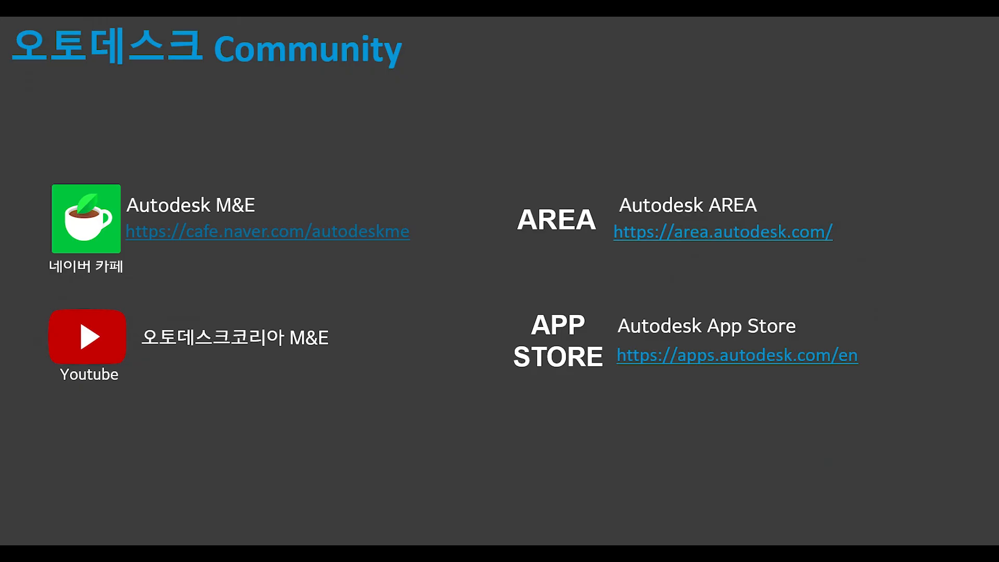